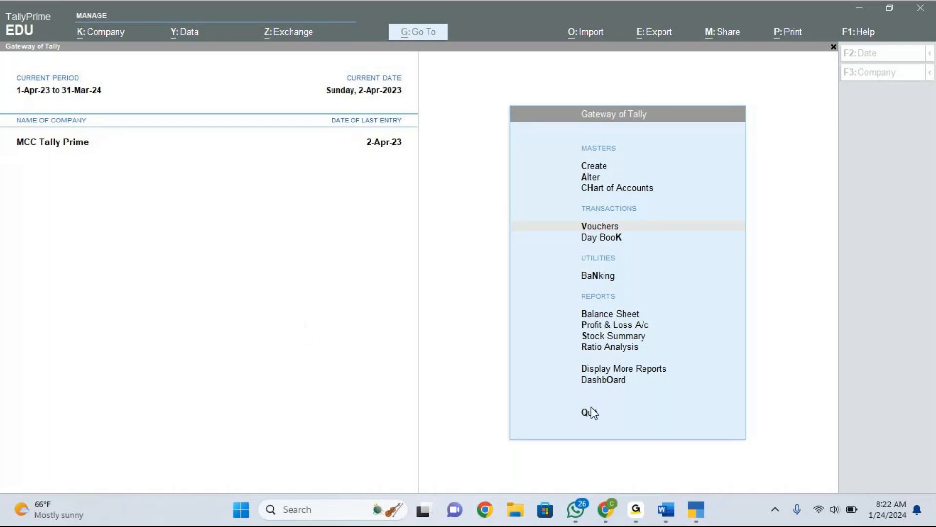
# Review the stock items table, including the Location/godown column, in the Accounting vouchers document.
pyautogui.moveTo(671, 523)
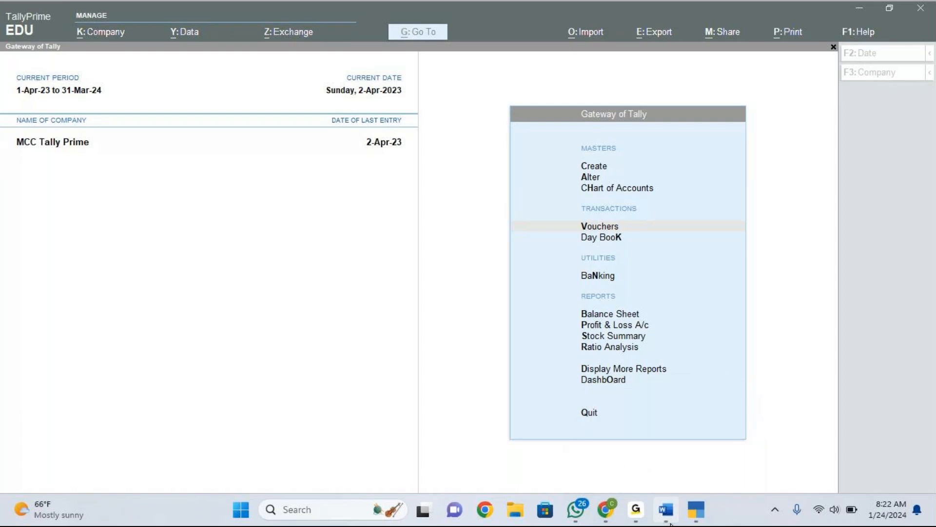
pyautogui.click(670, 523)
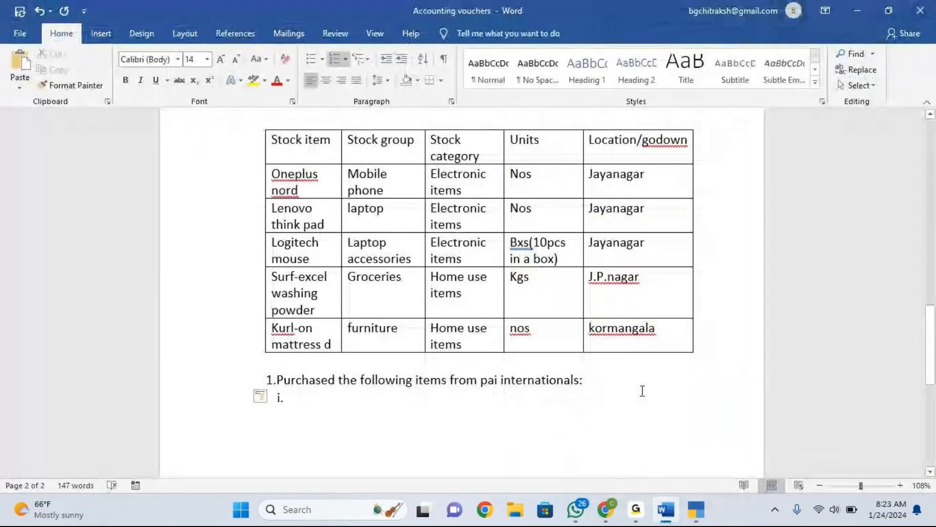
pyautogui.scroll(3, 642, 391)
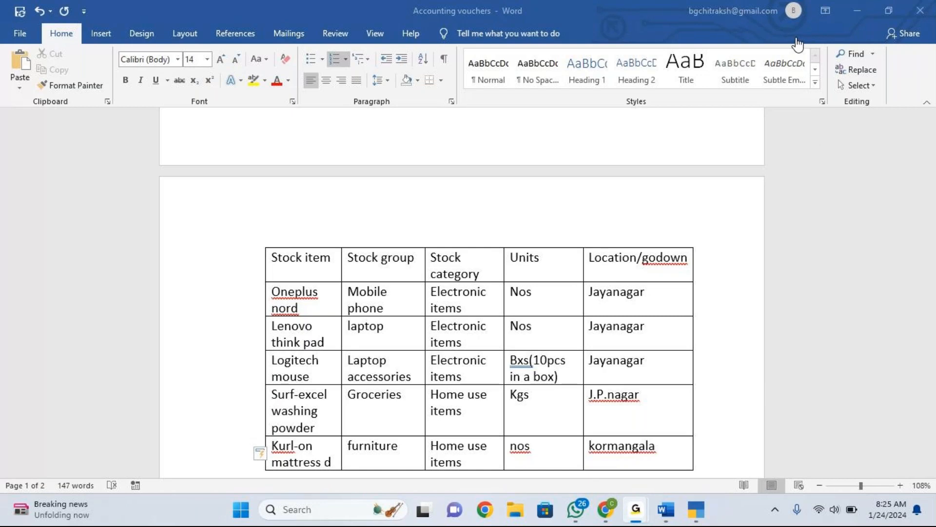
pyautogui.click(749, 43)
pyautogui.click(749, 43)
pyautogui.click(704, 512)
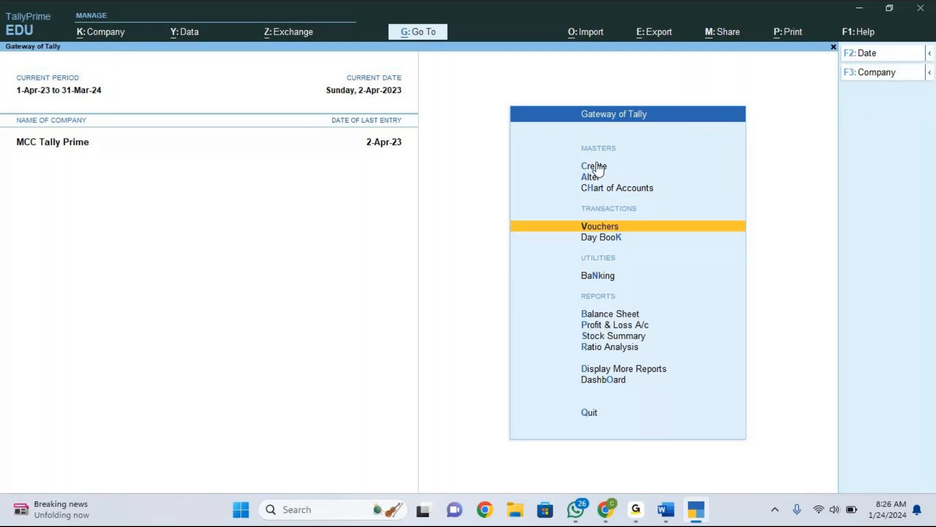
pyautogui.click(594, 166)
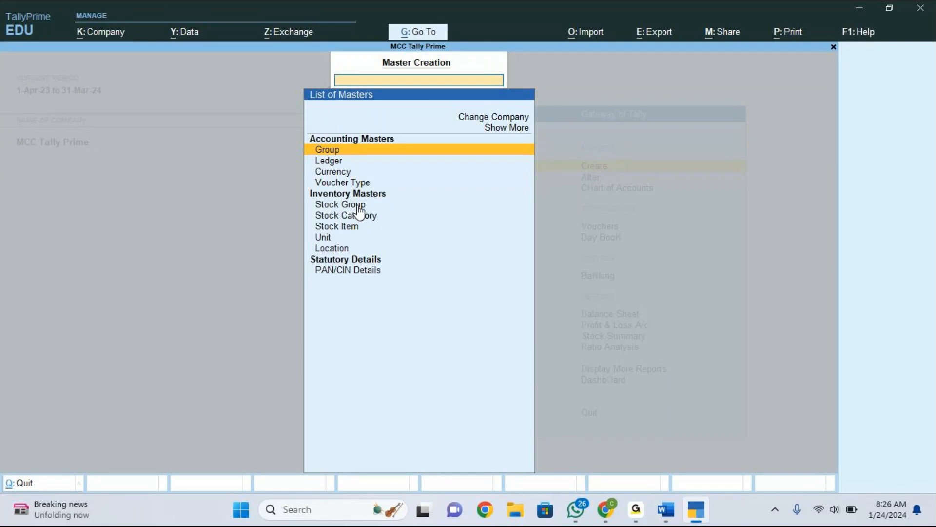
pyautogui.press('Down')
pyautogui.press('Down')
pyautogui.press('Down')
pyautogui.press('Down')
pyautogui.press('Down')
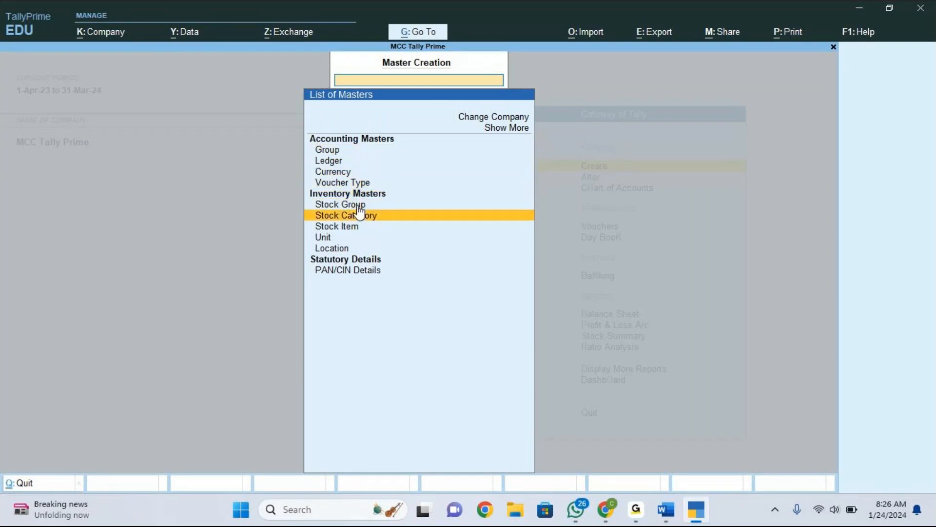
pyautogui.press('Down')
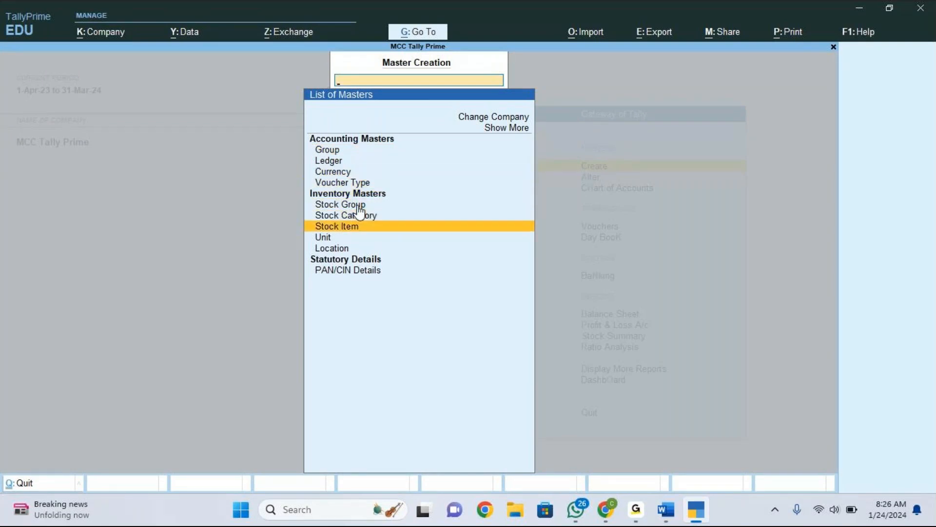
pyautogui.press('Down')
pyautogui.press('Down')
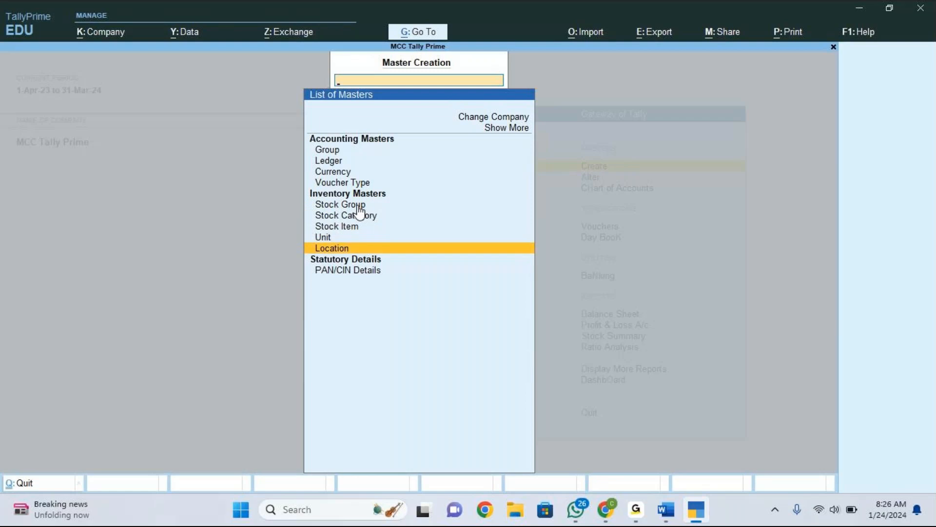
pyautogui.press('Up')
pyautogui.press('Up')
pyautogui.press('Up')
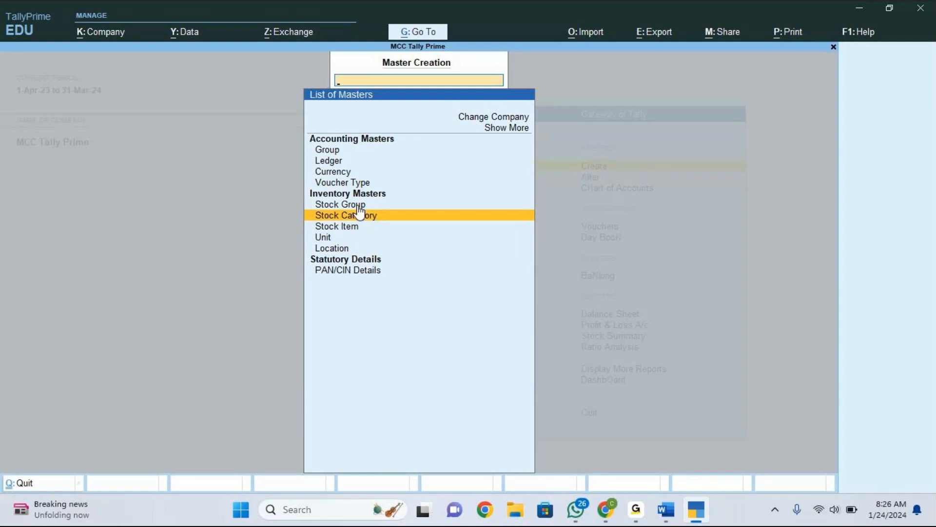
pyautogui.press('Down')
pyautogui.press('Down')
pyautogui.press('Down')
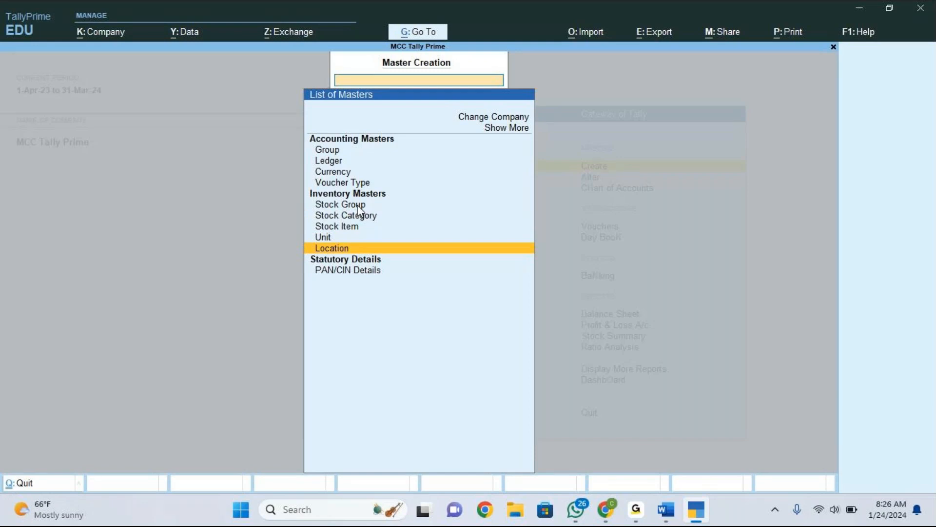
pyautogui.press('Return')
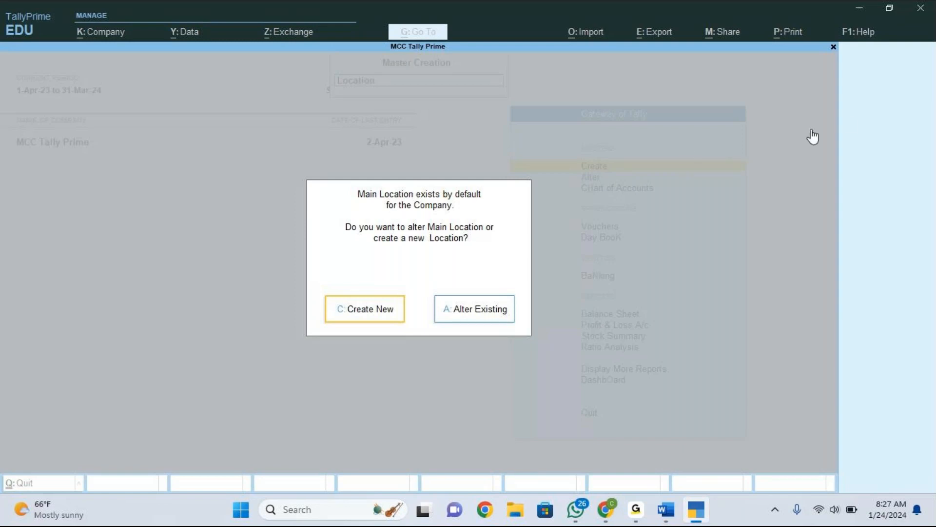
pyautogui.click(850, 106)
pyautogui.click(851, 106)
pyautogui.press('Escape')
pyautogui.press('Escape')
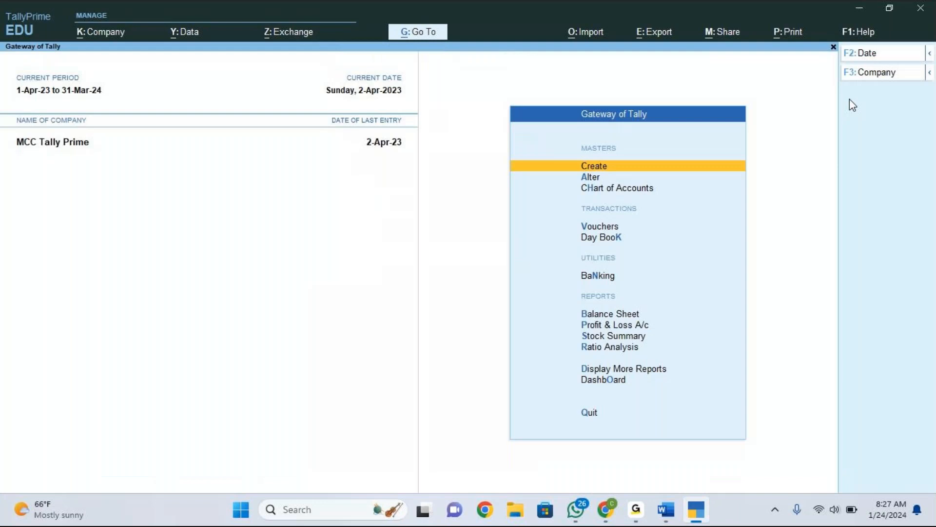
# Start creating a new Location master from Master Creation, choosing to create new instead of altering Main Location.
pyautogui.click(676, 513)
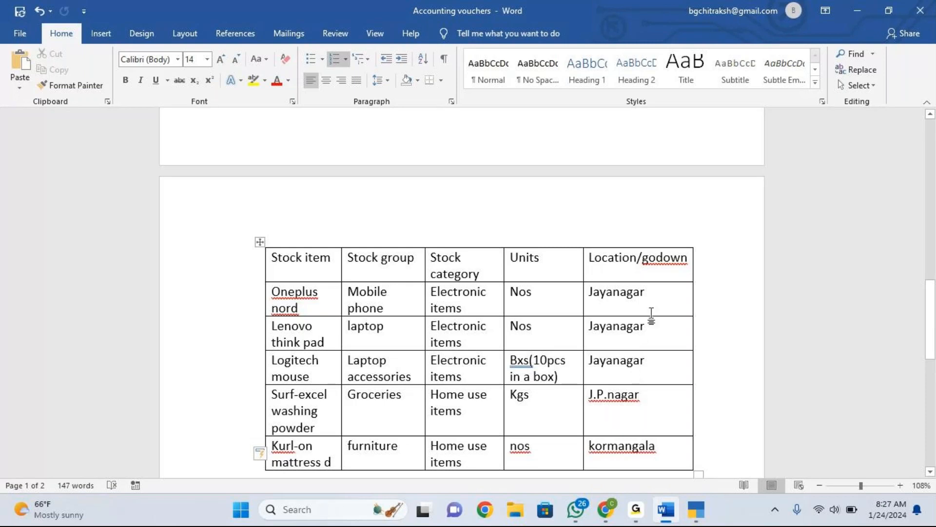
pyautogui.click(696, 519)
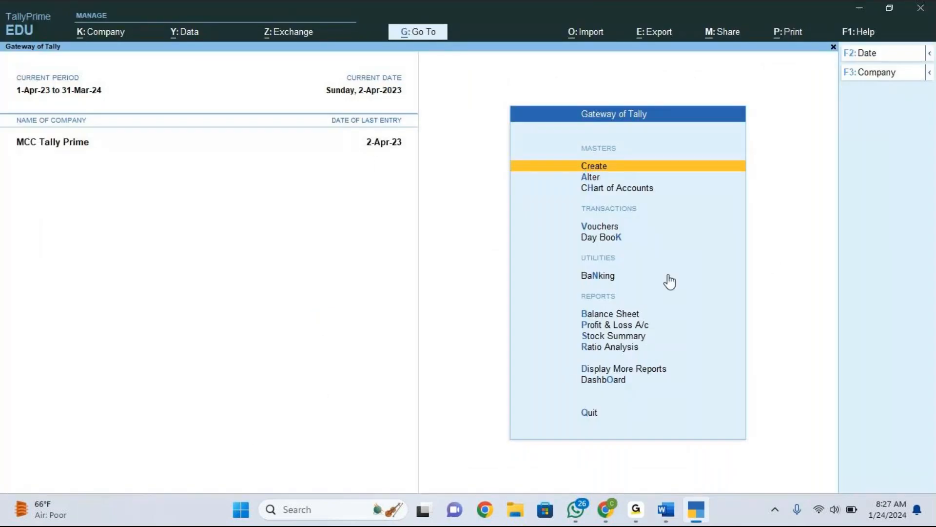
pyautogui.click(594, 166)
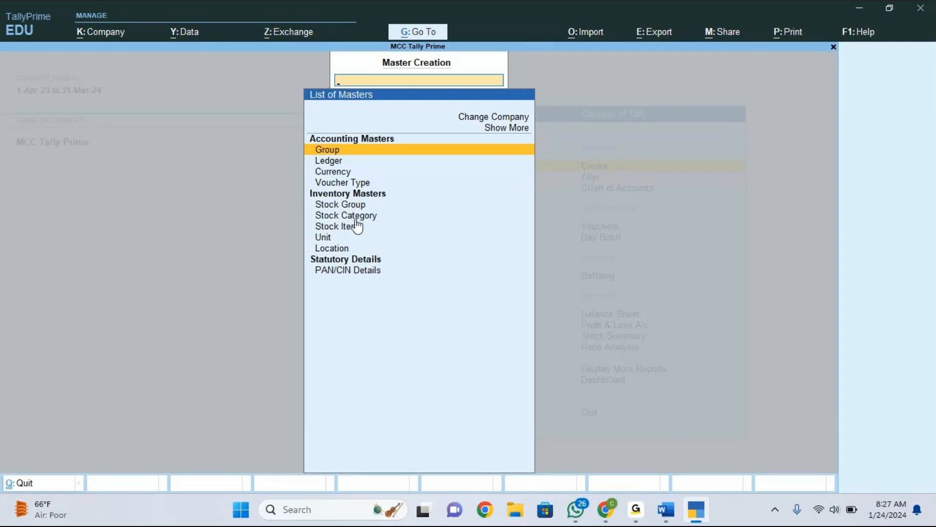
pyautogui.press('Down')
pyautogui.press('Down')
pyautogui.press('Down')
pyautogui.press('Down')
pyautogui.press('Down')
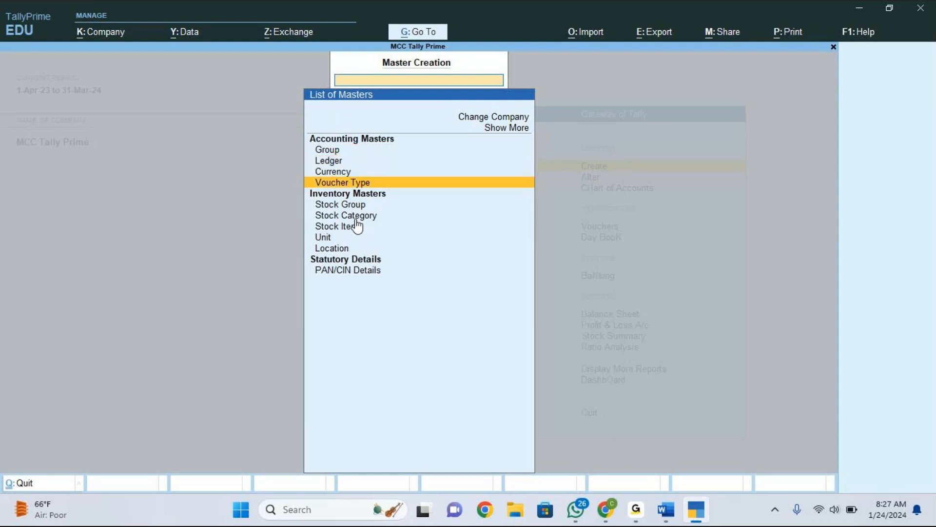
pyautogui.press('Down')
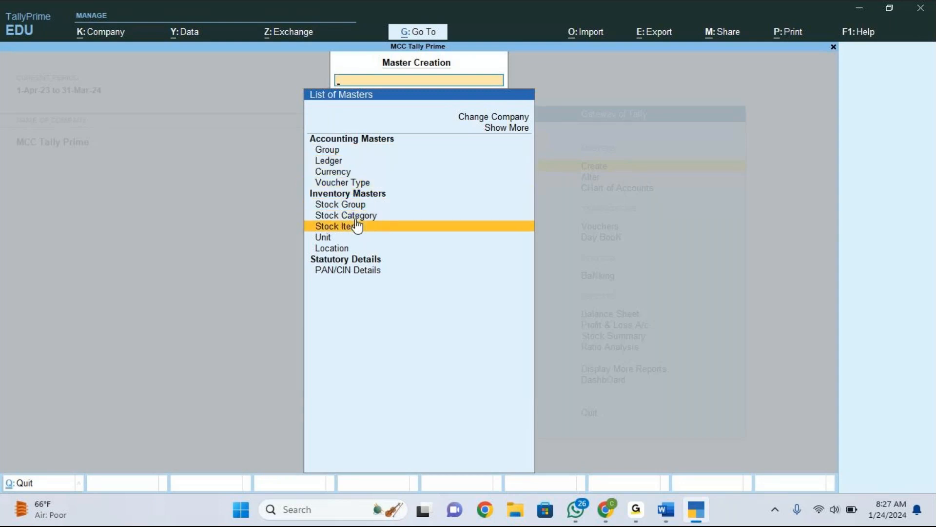
pyautogui.press('Down')
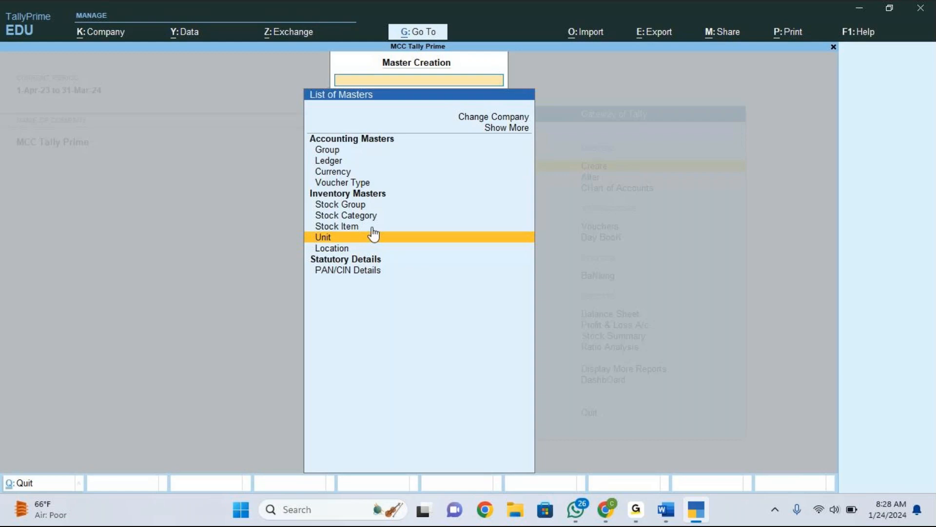
pyautogui.click(677, 511)
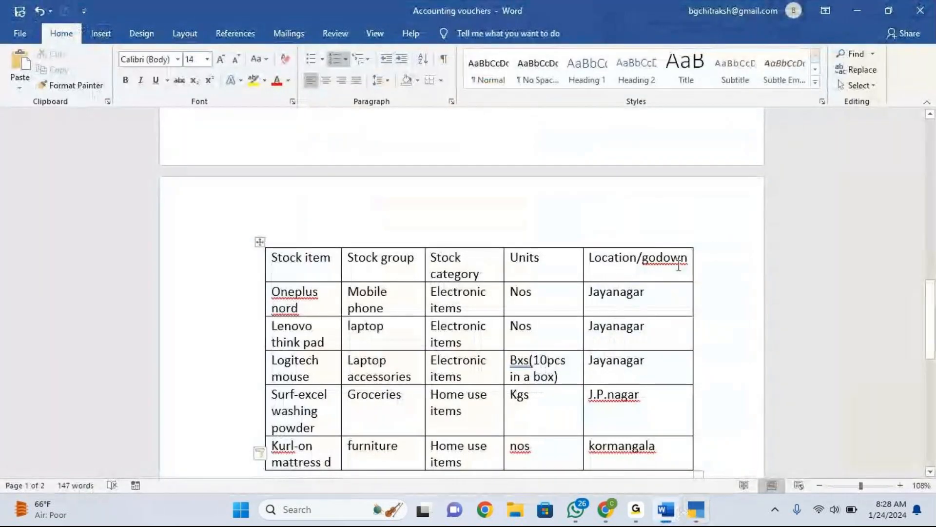
pyautogui.click(696, 509)
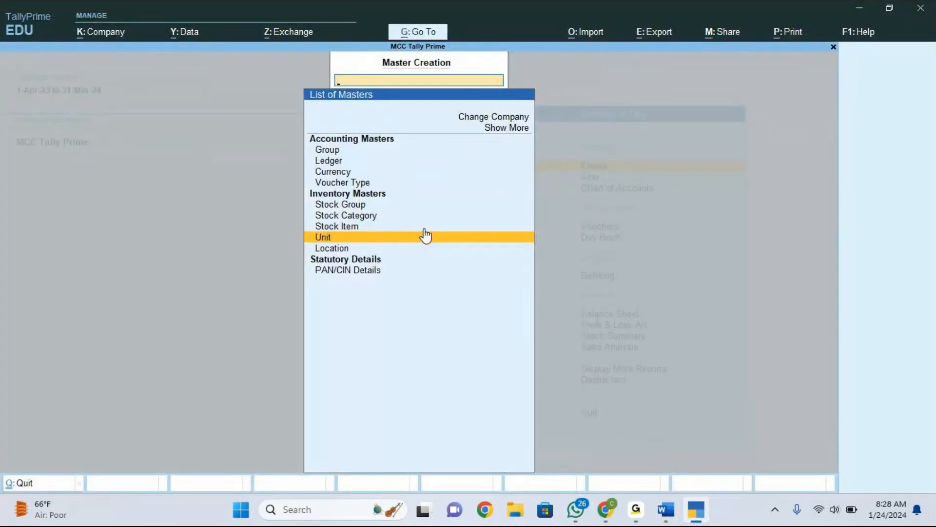
pyautogui.press('Down')
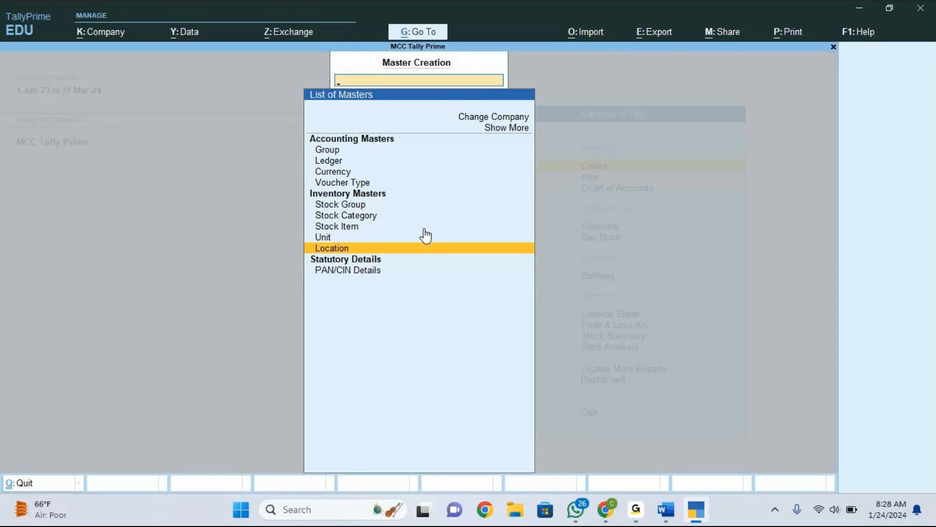
pyautogui.click(851, 104)
pyautogui.click(853, 108)
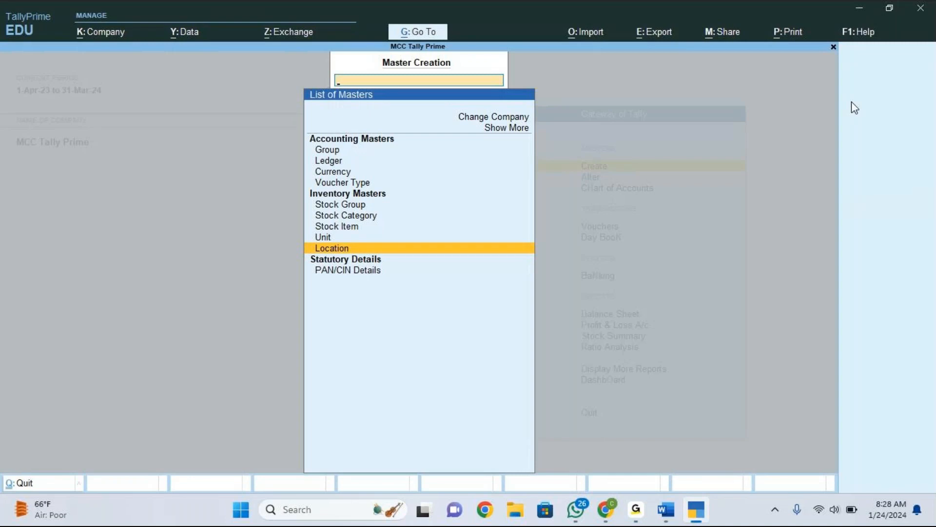
pyautogui.click(358, 249)
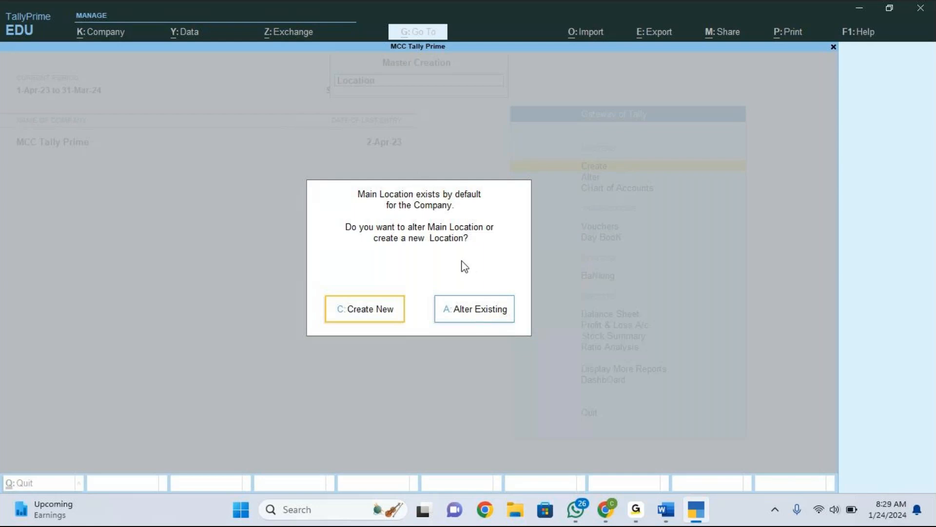
pyautogui.click(371, 316)
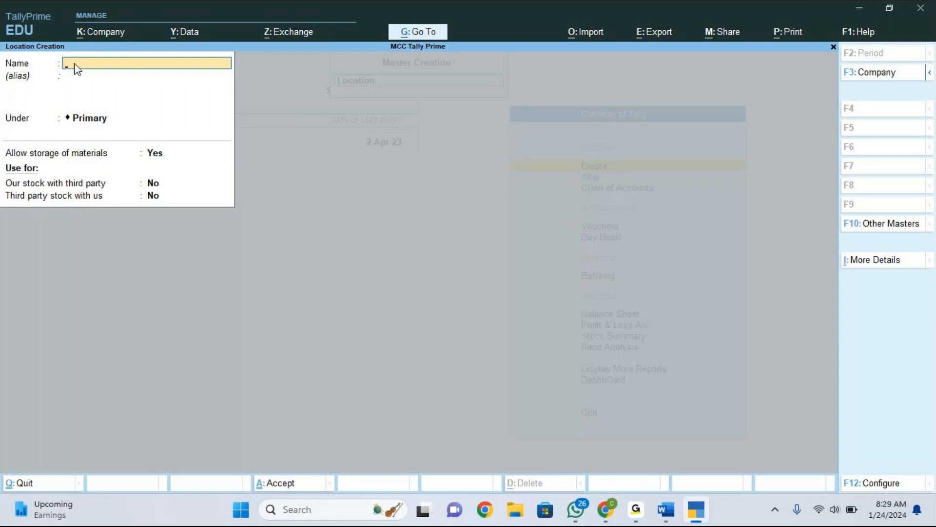
# Disable third party stock details in the Location Creation configuration.
pyautogui.press('F12')
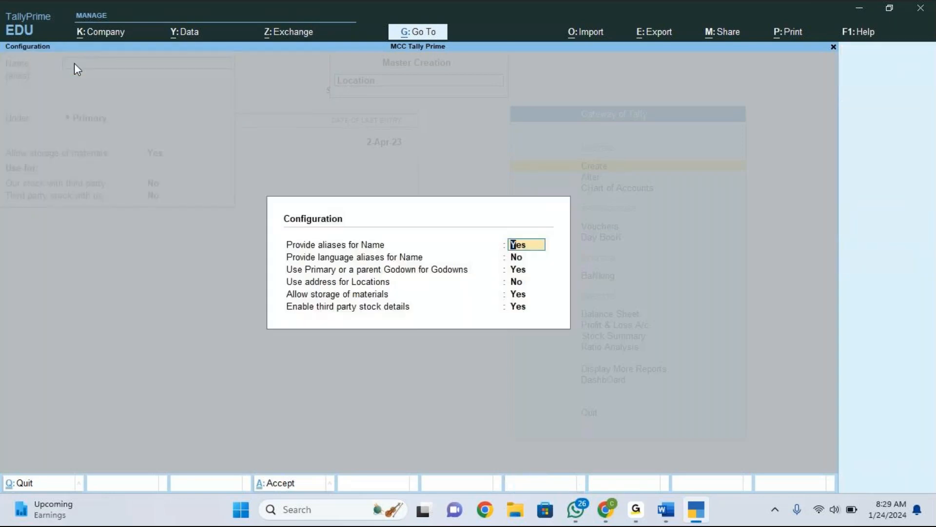
pyautogui.press('Return')
pyautogui.press('Return')
pyautogui.press('Return')
pyautogui.press('Return')
pyautogui.press('Return')
pyautogui.press('n')
pyautogui.press('Return')
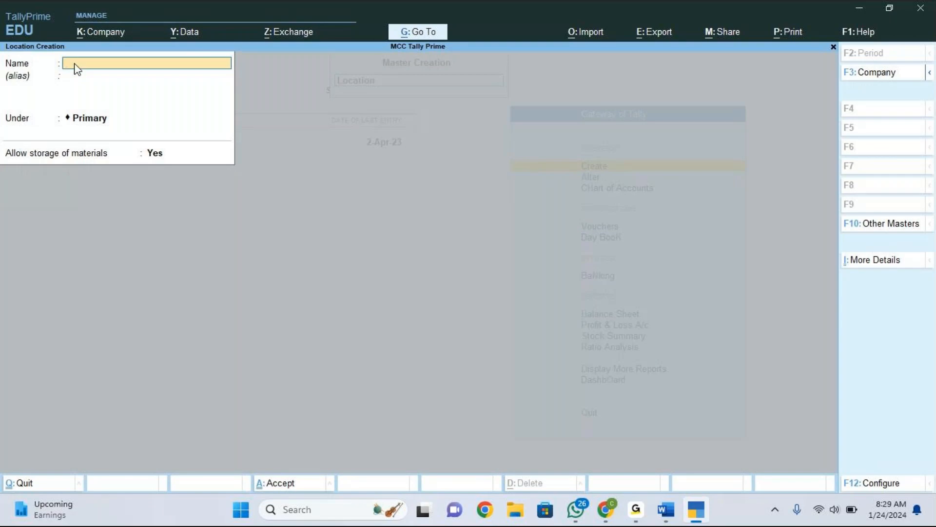
# Set Allow storage of materials to No in the Location Creation configuration.
pyautogui.press('F12')
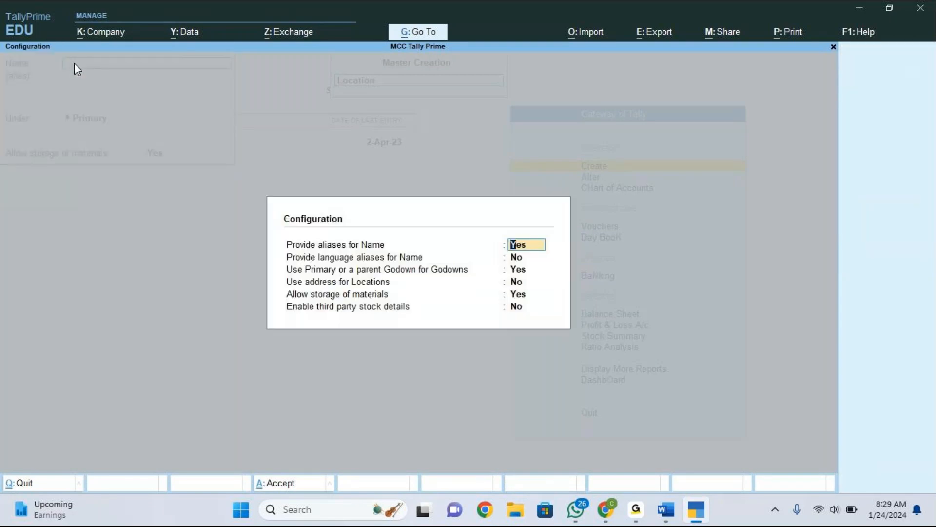
pyautogui.press('Return')
pyautogui.press('Return')
pyautogui.press('Return')
pyautogui.press('Return')
pyautogui.press('n')
pyautogui.press('Return')
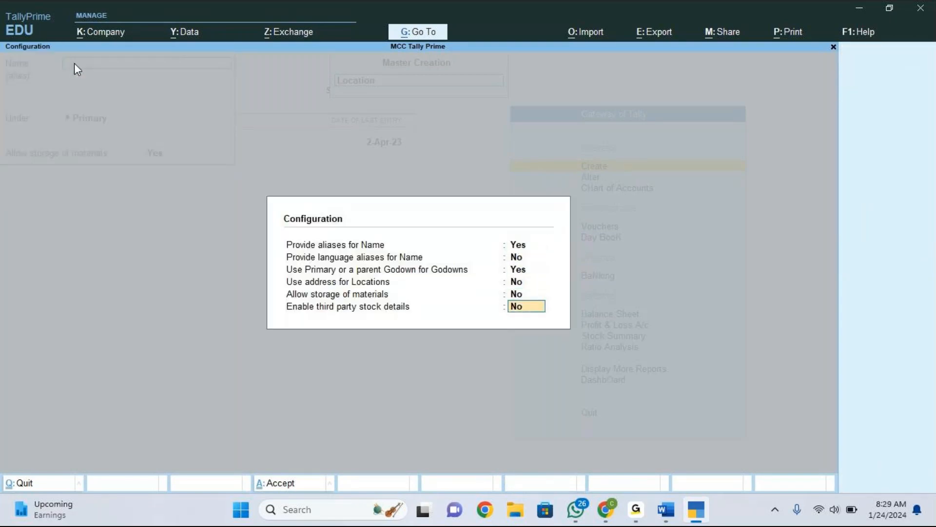
pyautogui.press('Return')
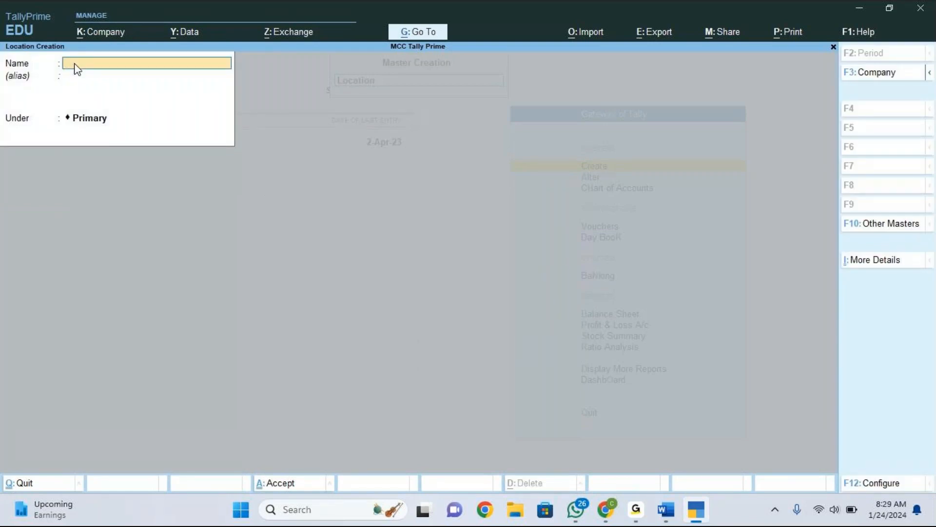
# Create a location named Jayanagar under Primary.
pyautogui.write('Javanagar')
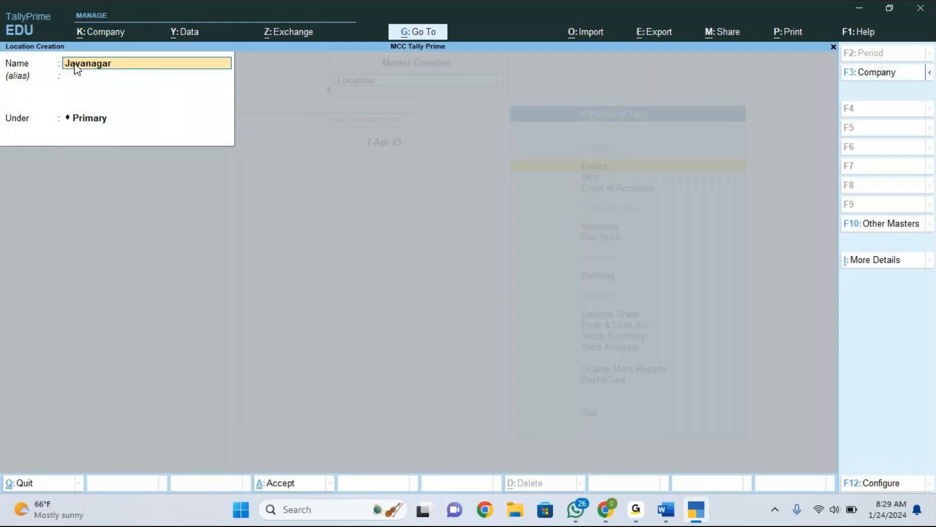
pyautogui.press('Return')
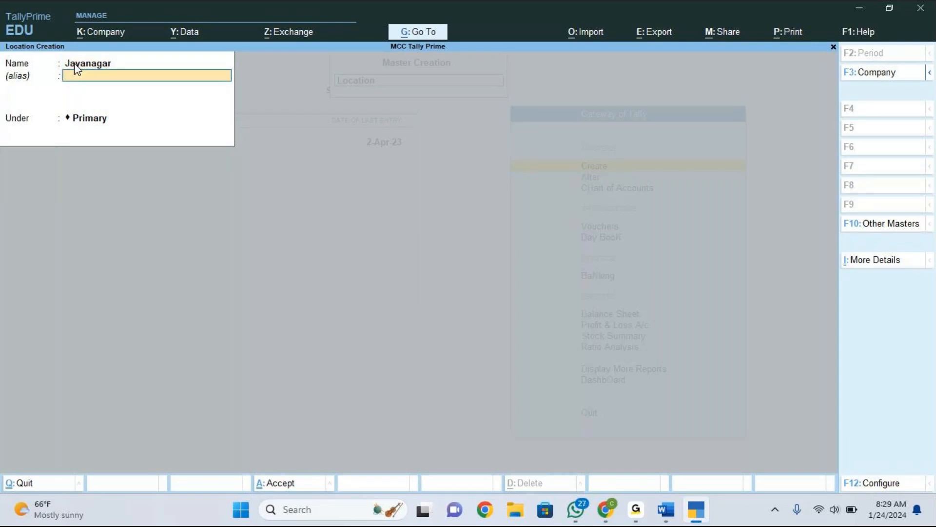
pyautogui.press('Return')
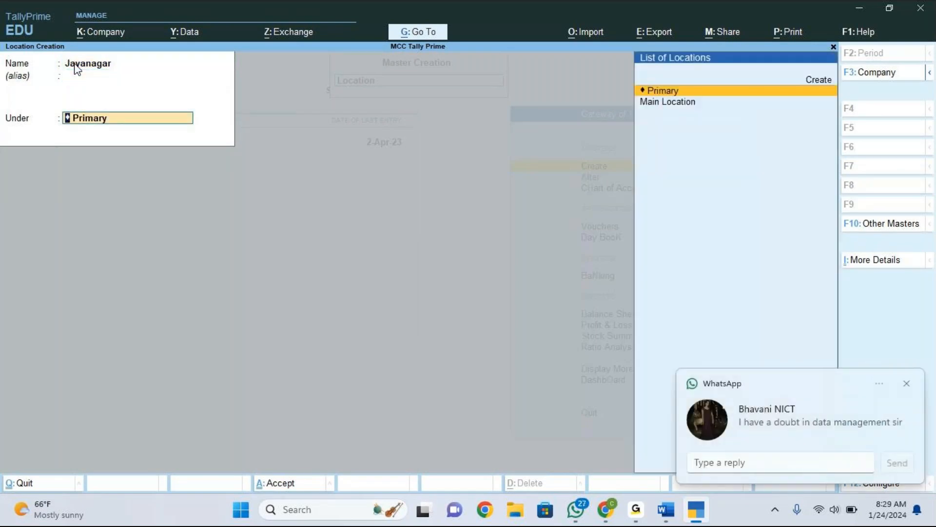
pyautogui.click(906, 383)
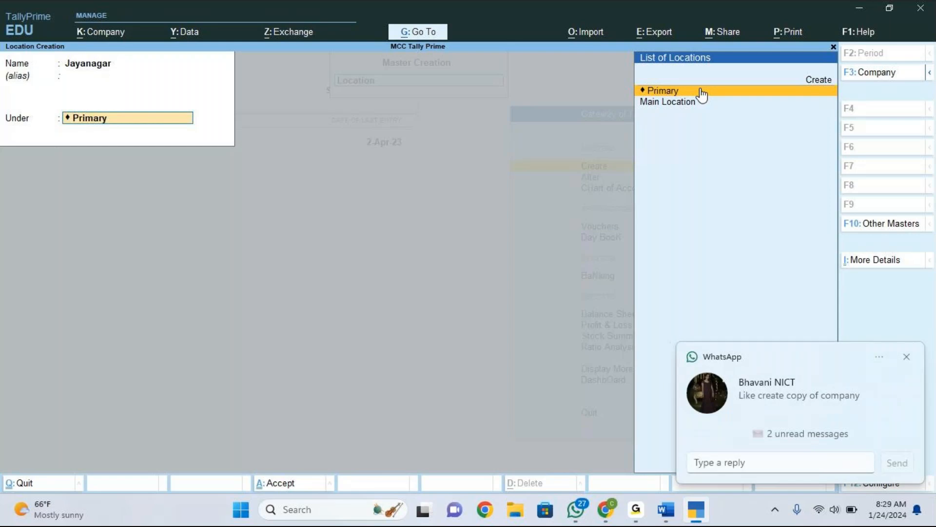
pyautogui.click(906, 356)
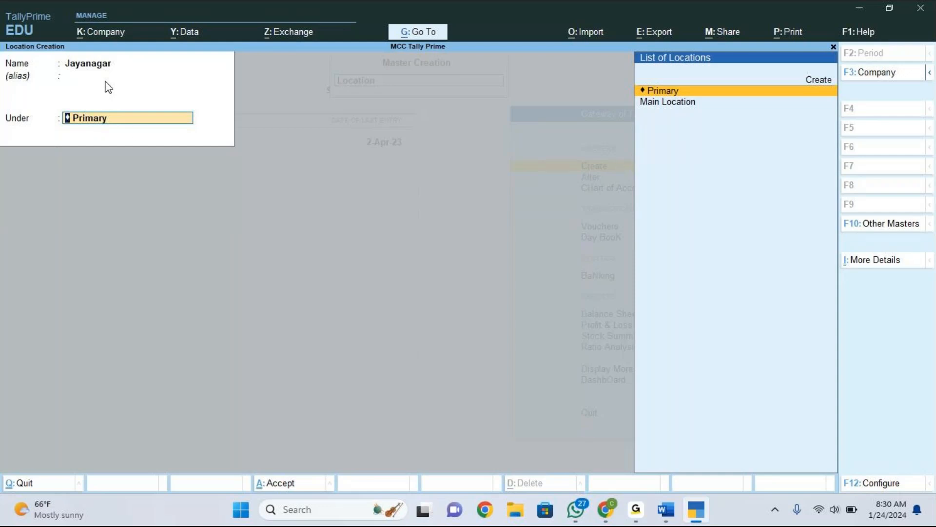
pyautogui.click(666, 93)
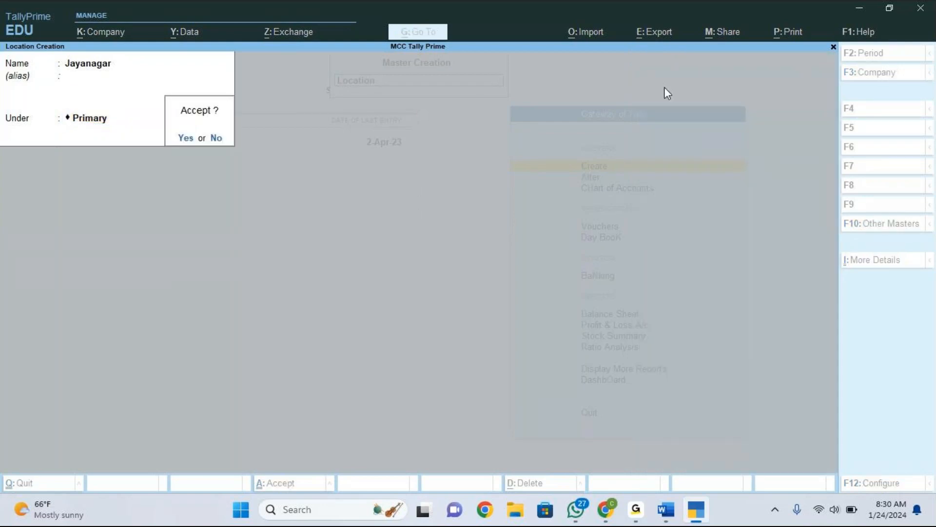
pyautogui.press('Return')
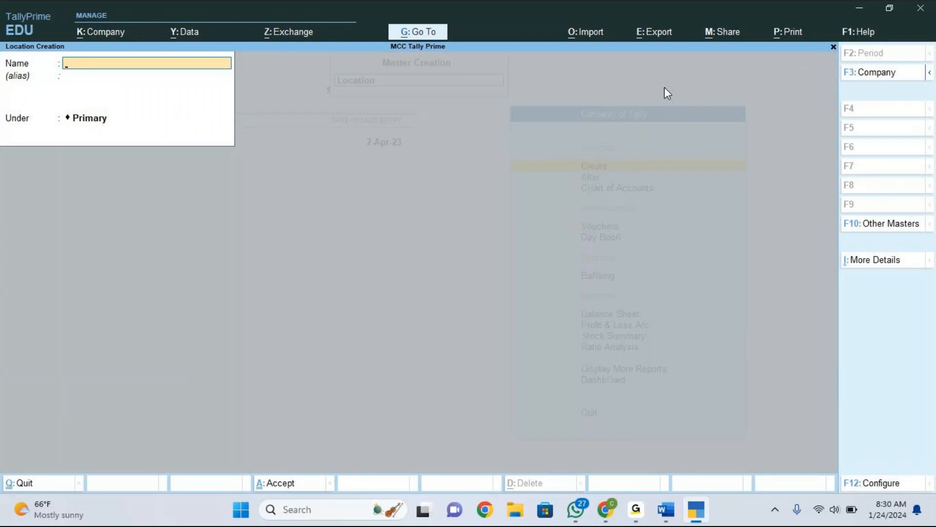
# Create a location named J.P.Nagar under Primary.
pyautogui.write('J.P.Nagar')
pyautogui.press('Return')
pyautogui.press('Return')
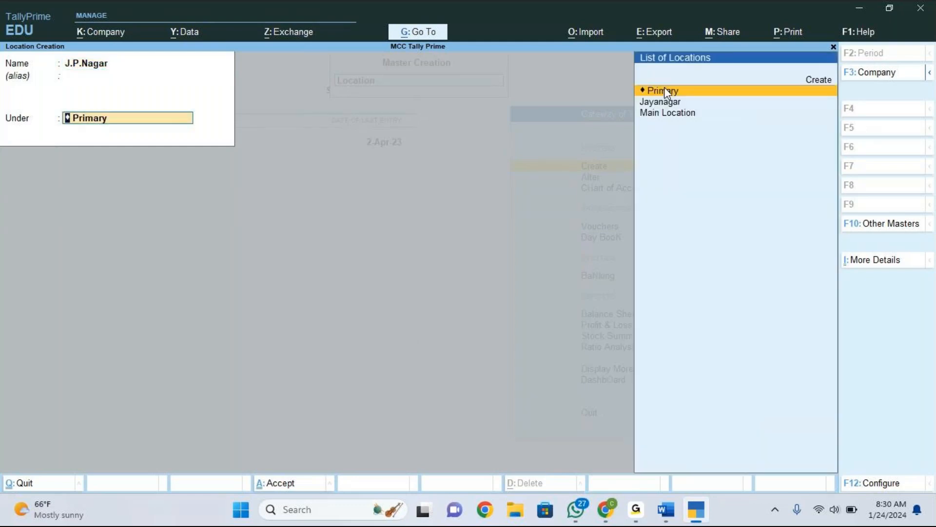
pyautogui.click(666, 92)
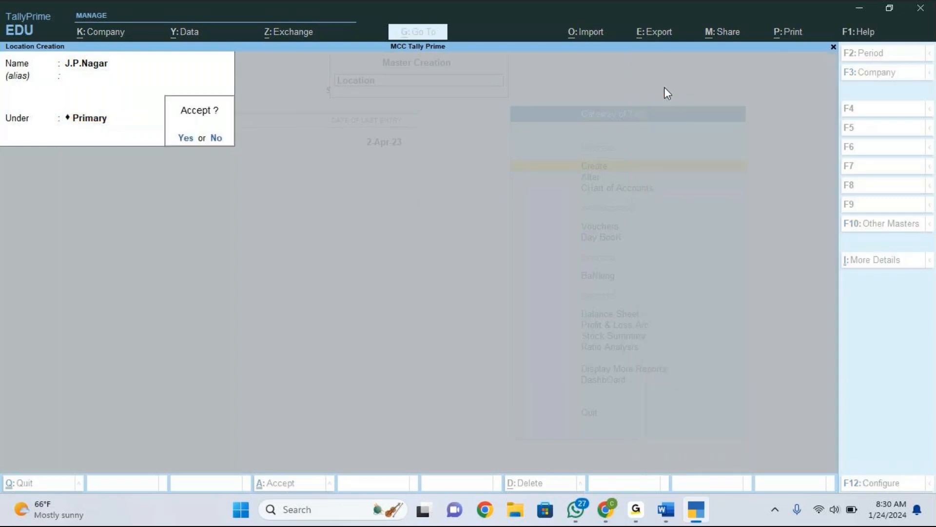
pyautogui.press('Return')
# Create a location named Kormangala under Primary and close Location Creation.
pyautogui.write('Korman')
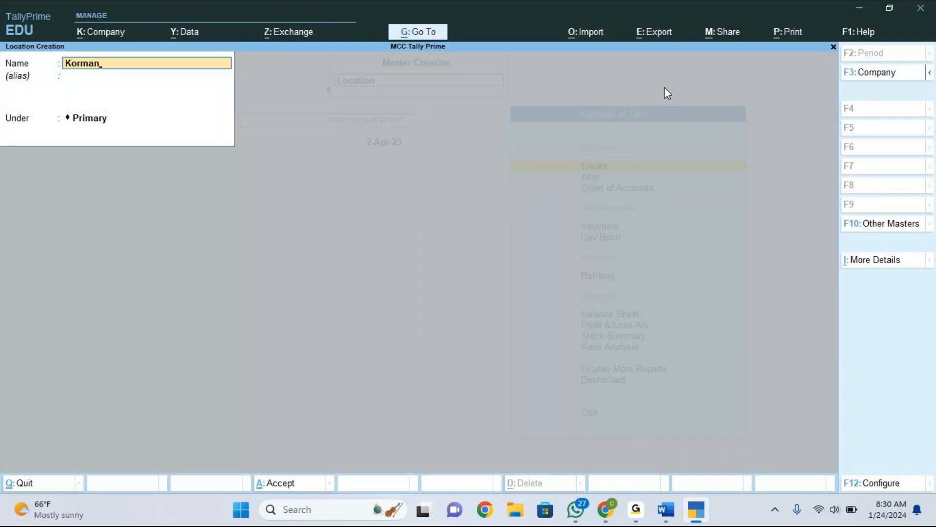
pyautogui.write('gala')
pyautogui.press('Return')
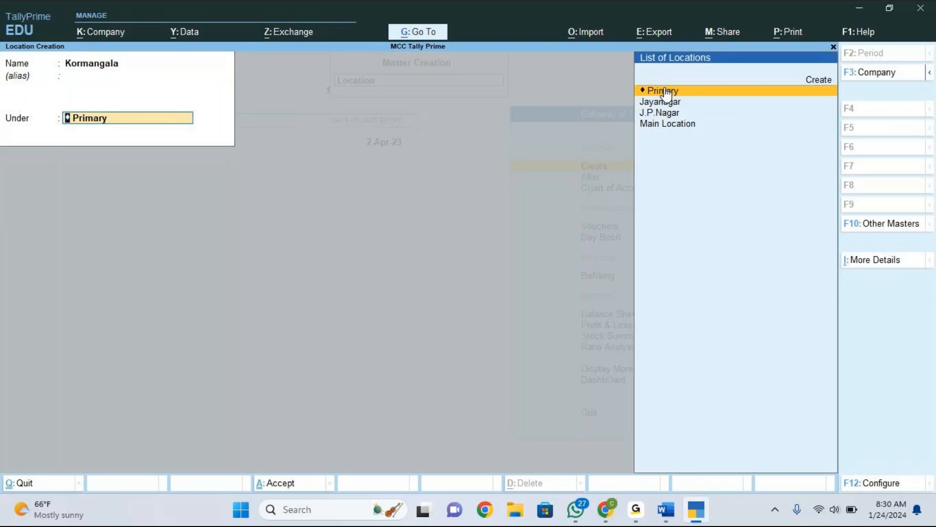
pyautogui.click(666, 92)
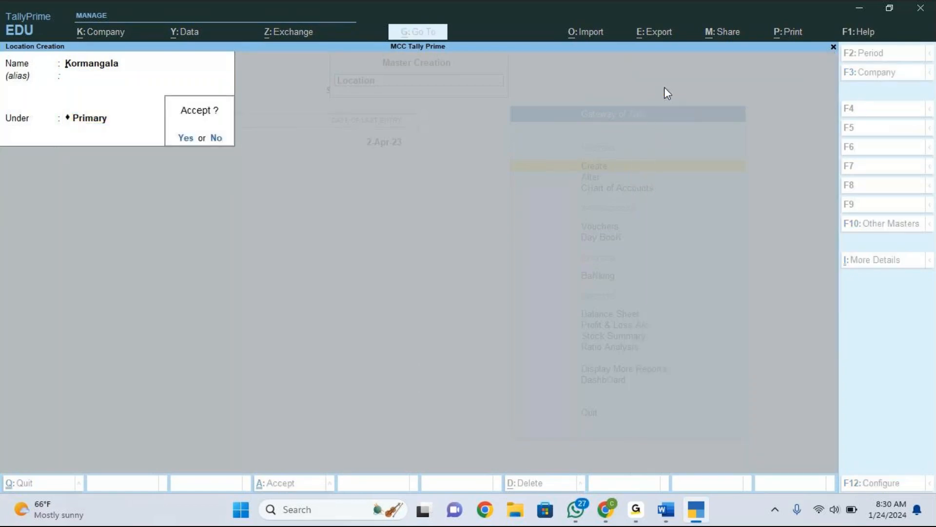
pyautogui.press('Return')
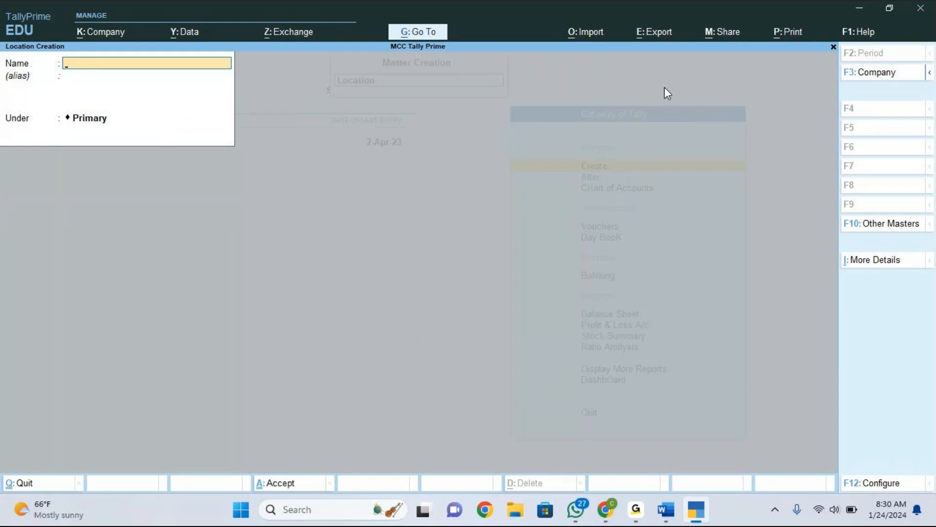
pyautogui.press('Escape')
pyautogui.press('Return')
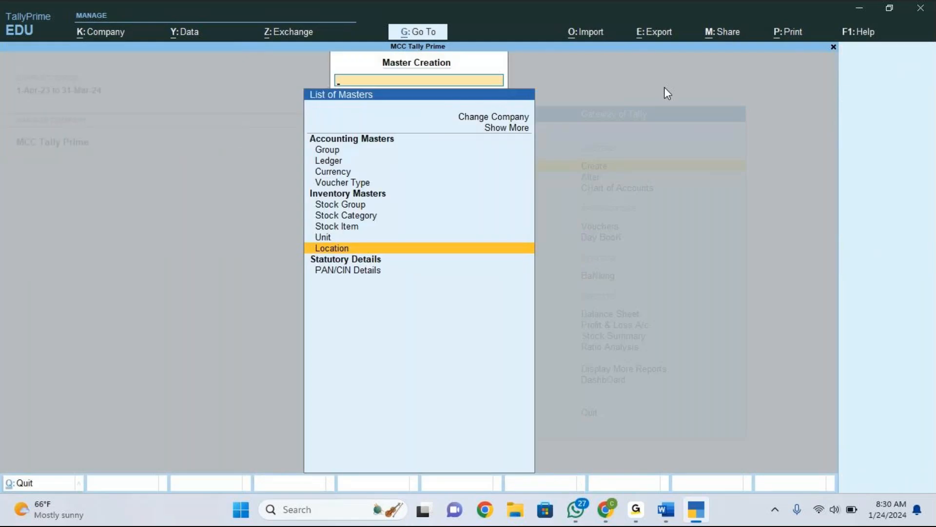
pyautogui.press('Escape')
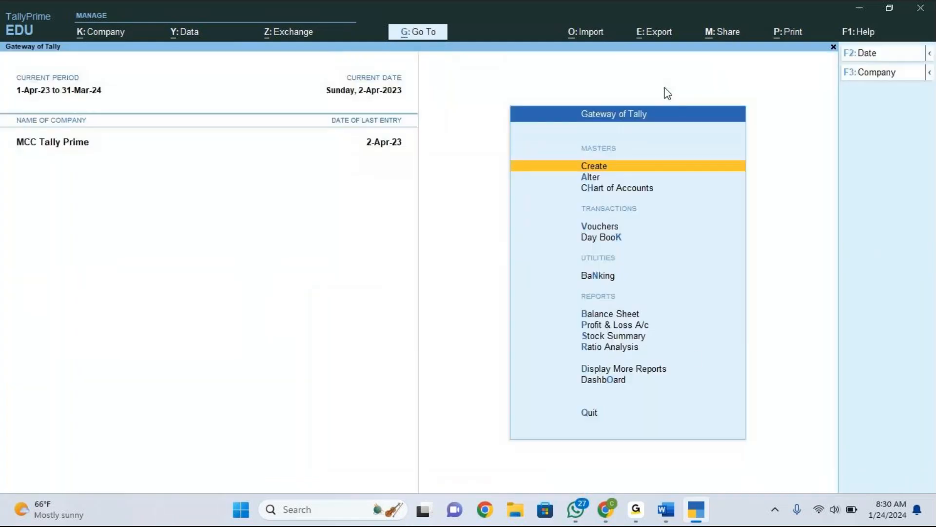
# Review the Units column of the stock items table in the Accounting vouchers document.
pyautogui.click(675, 514)
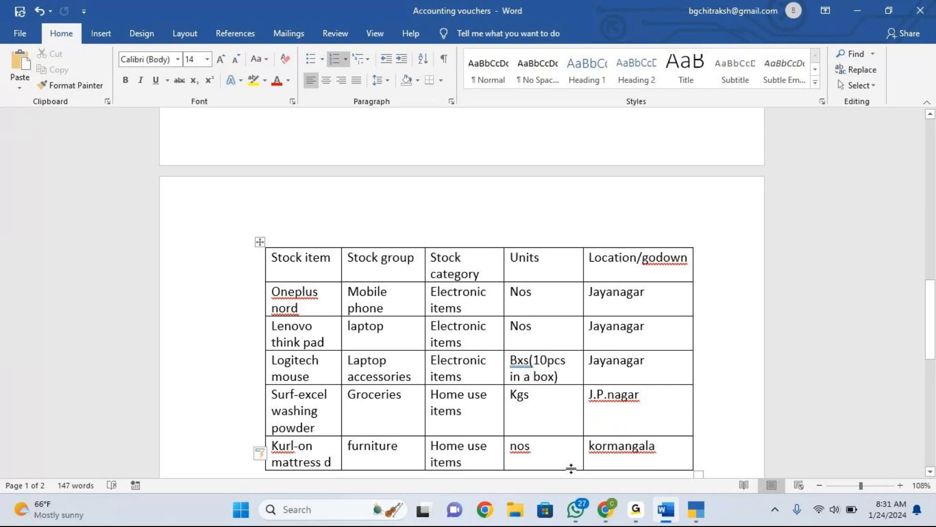
pyautogui.moveTo(695, 505)
pyautogui.moveTo(703, 523)
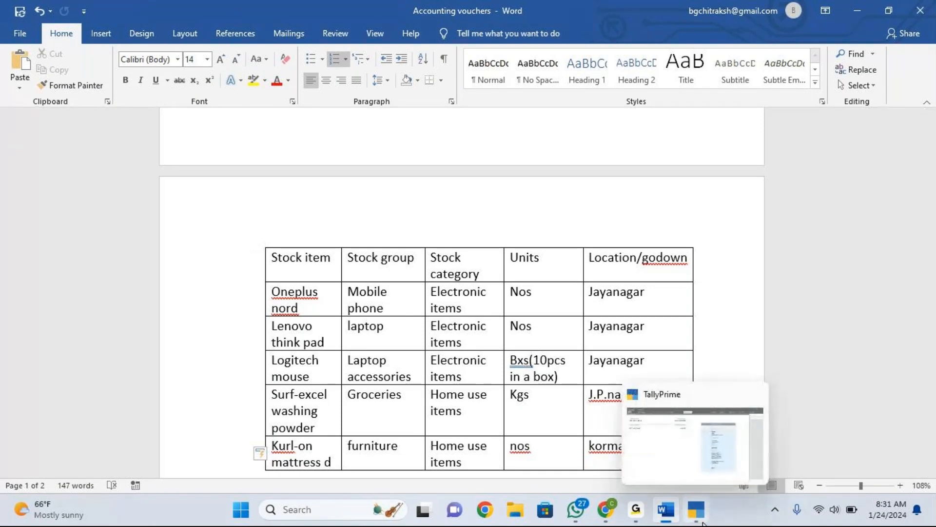
pyautogui.click(703, 523)
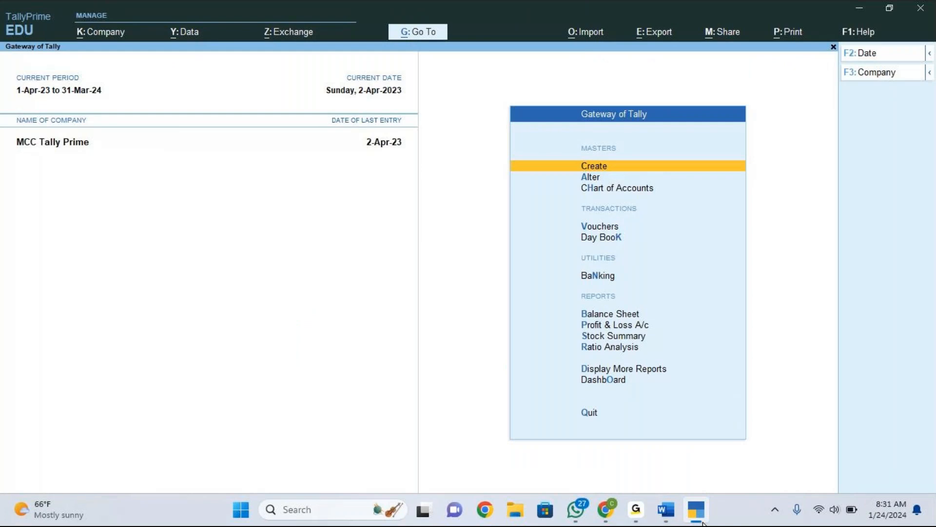
# Start creating a new Unit master and keep its type as Simple.
pyautogui.press('Return')
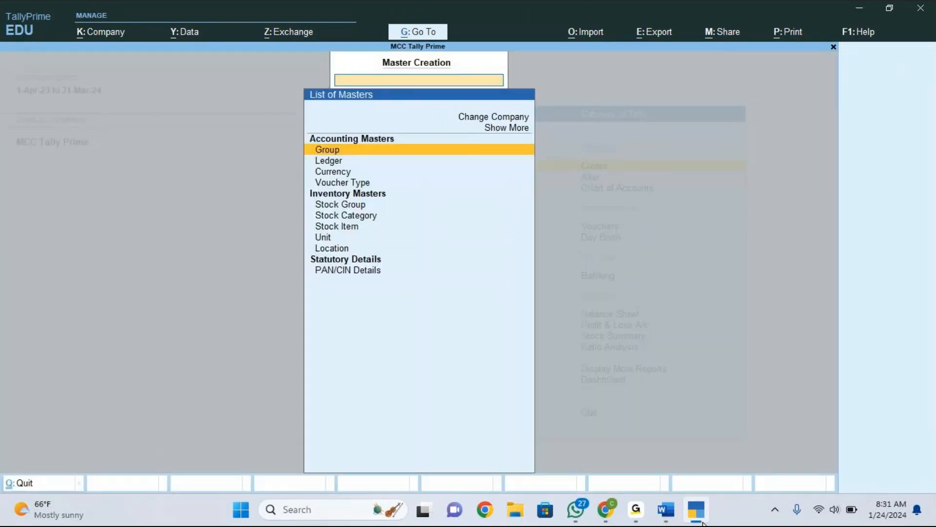
pyautogui.press('Down')
pyautogui.press('Down')
pyautogui.press('Down')
pyautogui.press('Down')
pyautogui.press('Down')
pyautogui.press('Down')
pyautogui.press('Down')
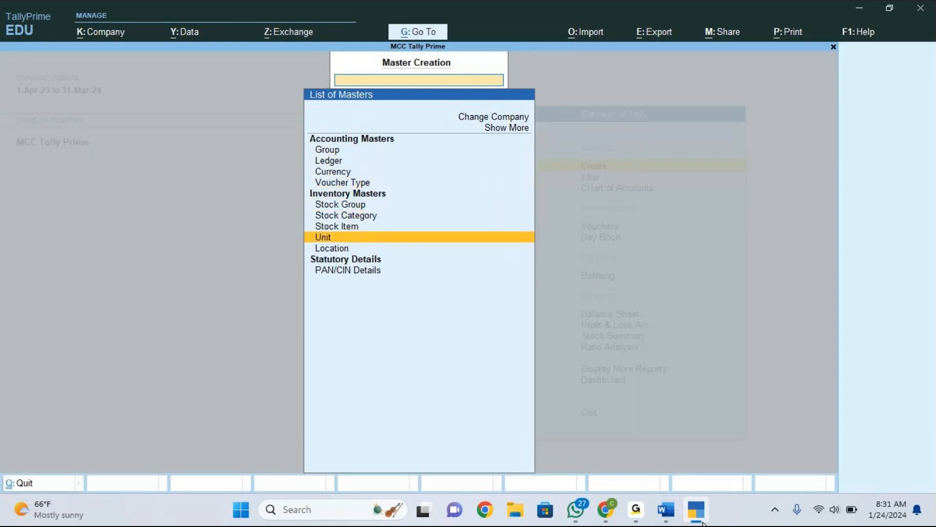
pyautogui.press('Return')
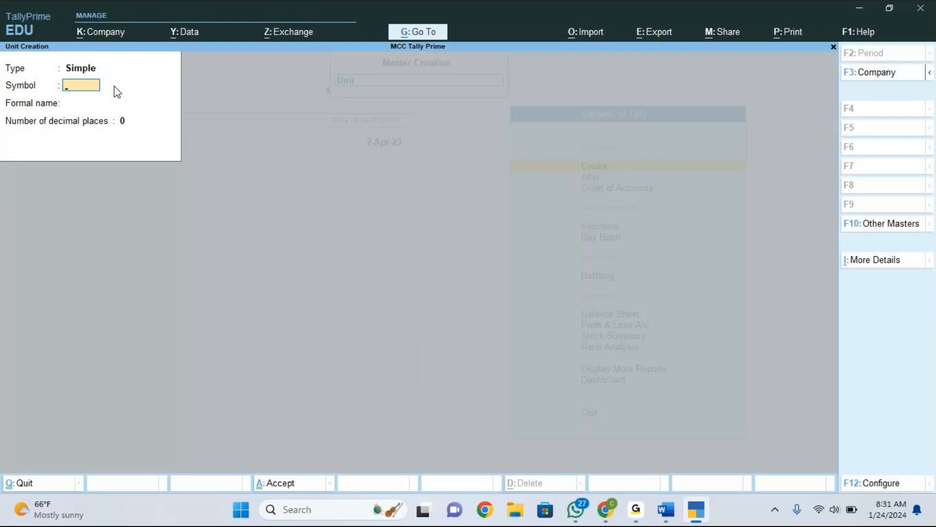
pyautogui.press('BackSpace')
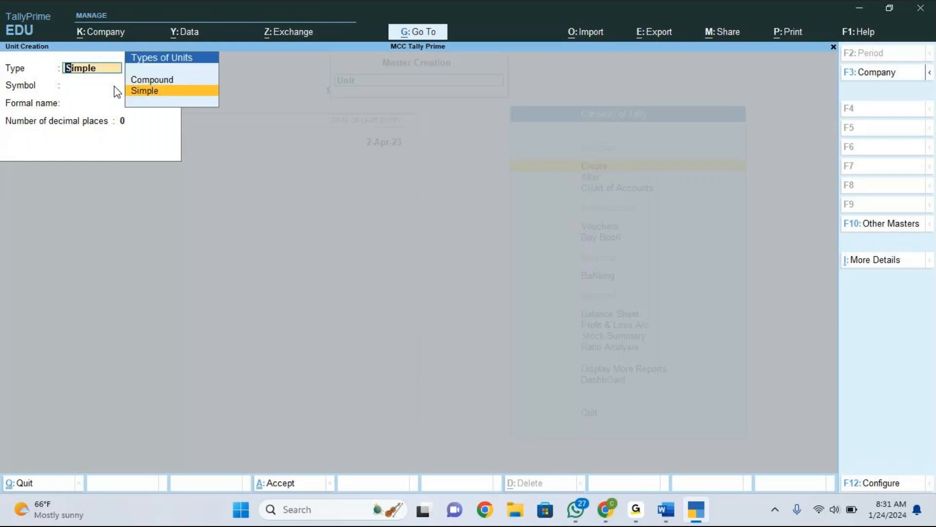
pyautogui.click(156, 93)
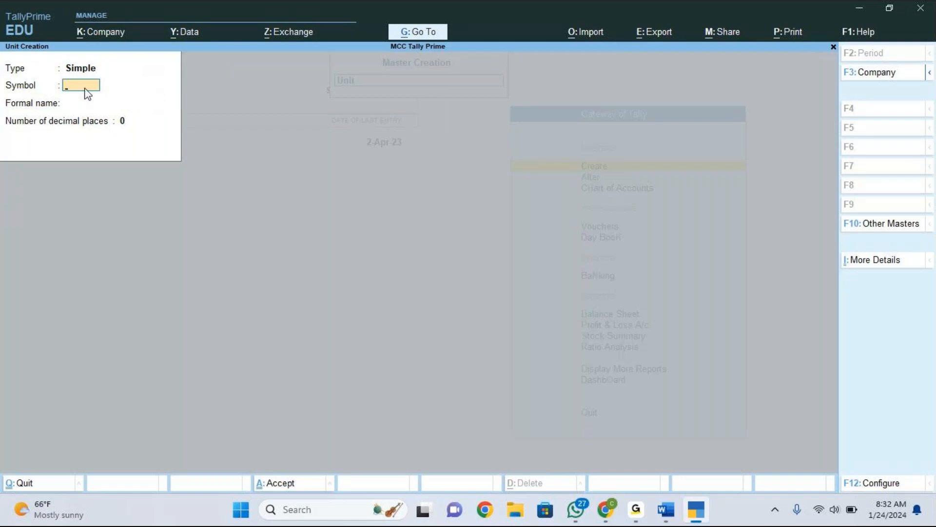
# Create the unit with symbol nos, formal name Numbers and 0 decimal places.
pyautogui.write('nos')
pyautogui.press('Return')
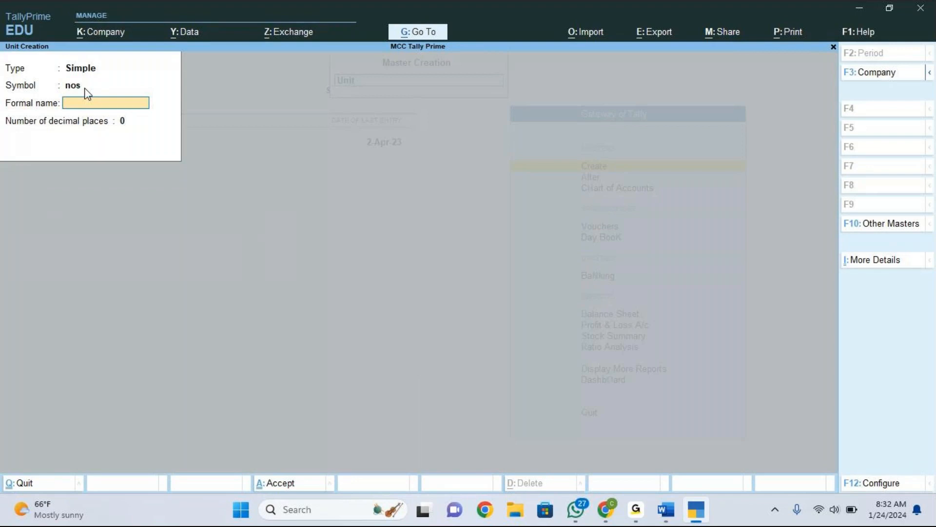
pyautogui.write('Numbers')
pyautogui.press('Return')
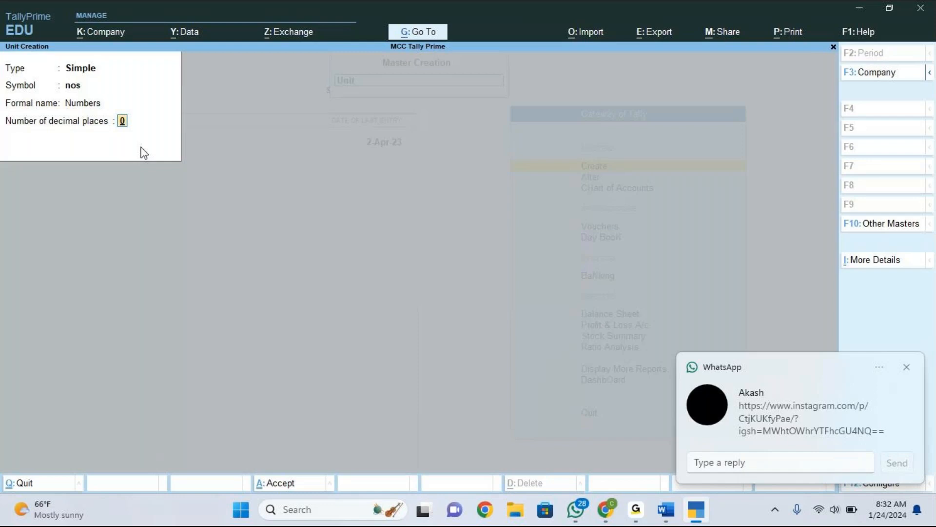
pyautogui.click(908, 369)
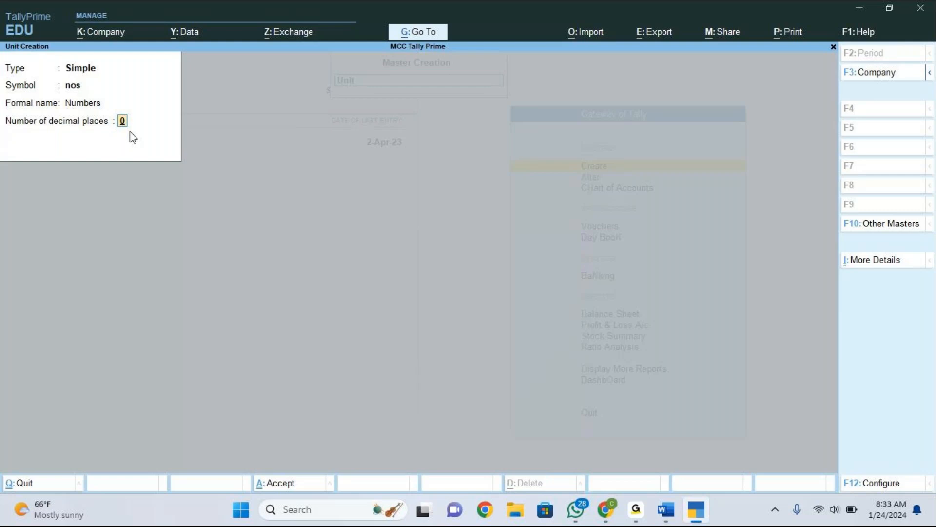
pyautogui.press('Return')
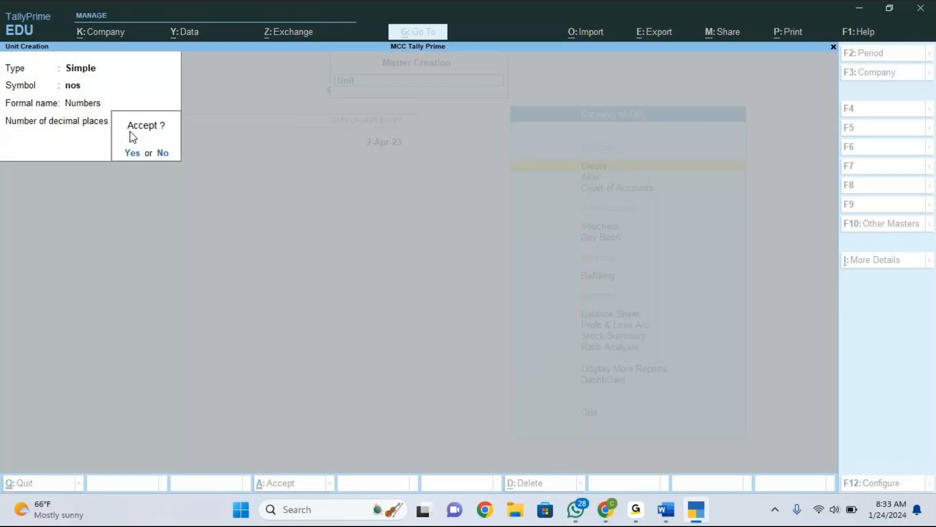
pyautogui.press('Return')
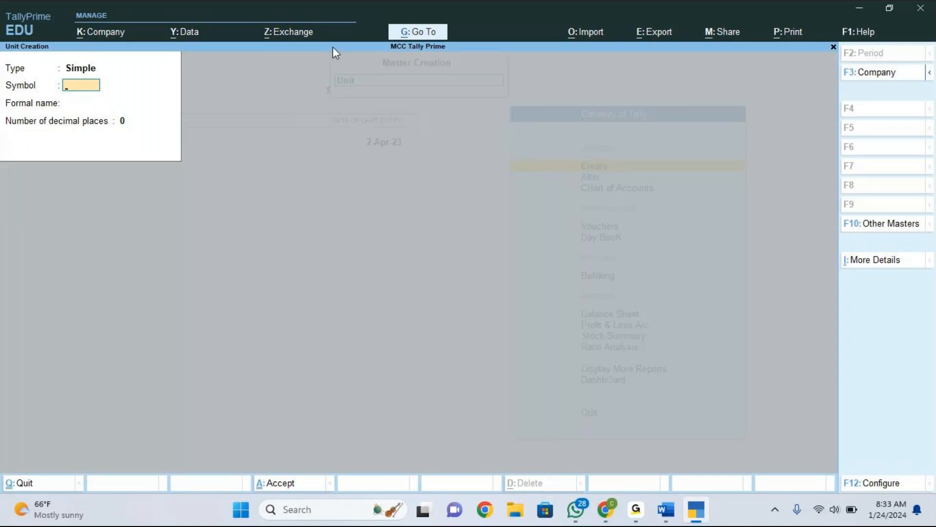
# Create a simple unit with symbol bxs and formal name Boxes.
pyautogui.click(800, 37)
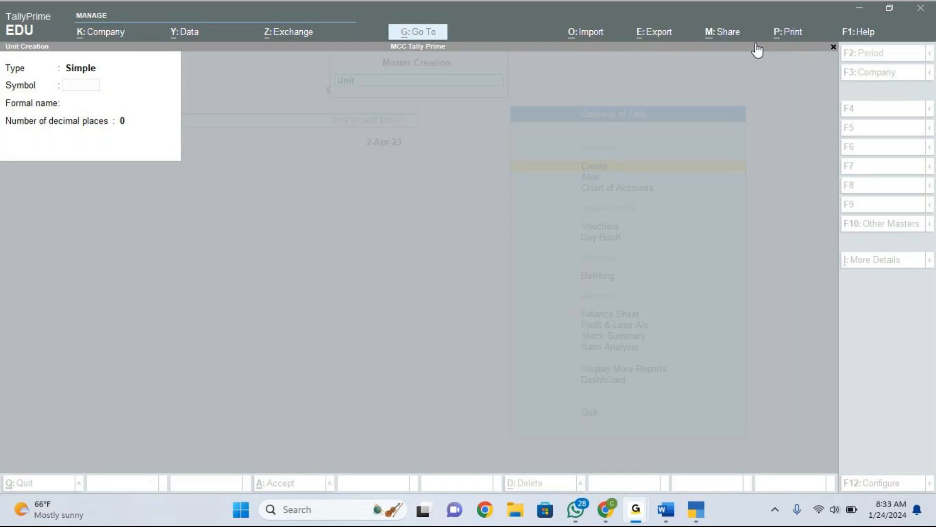
pyautogui.click(93, 87)
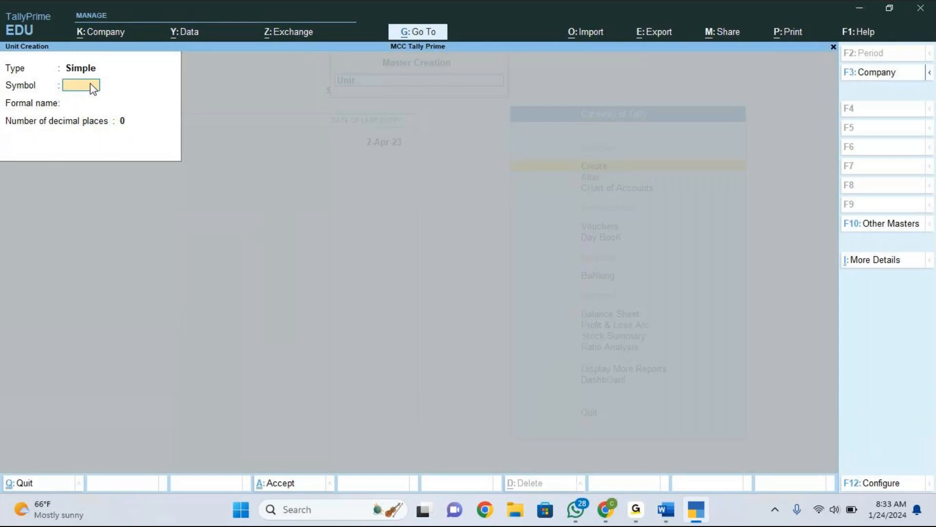
pyautogui.write('bxs')
pyautogui.press('Return')
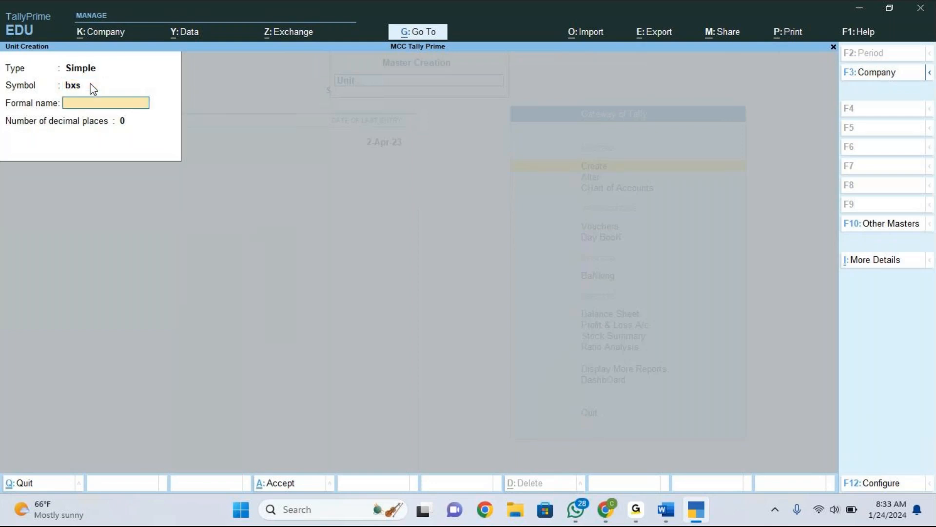
pyautogui.write('Boxes')
pyautogui.press('Return')
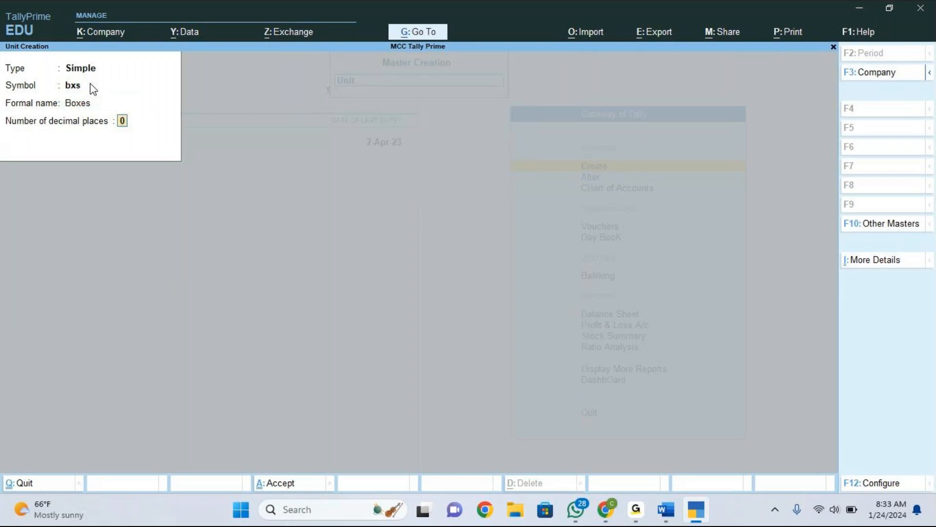
pyautogui.press('Return')
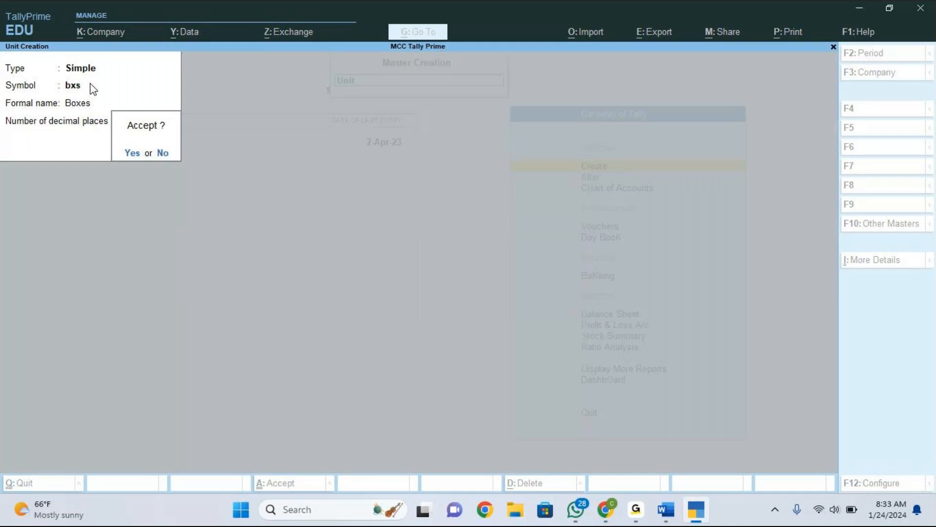
pyautogui.press('Return')
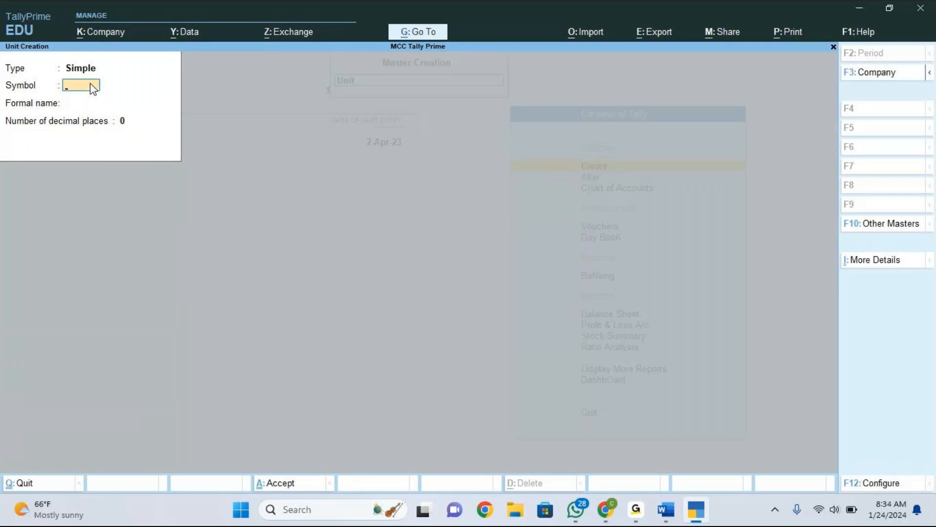
# Create a simple unit with symbol pcs, formal name Pieces and 0 decimal places.
pyautogui.write('pcs')
pyautogui.press('Return')
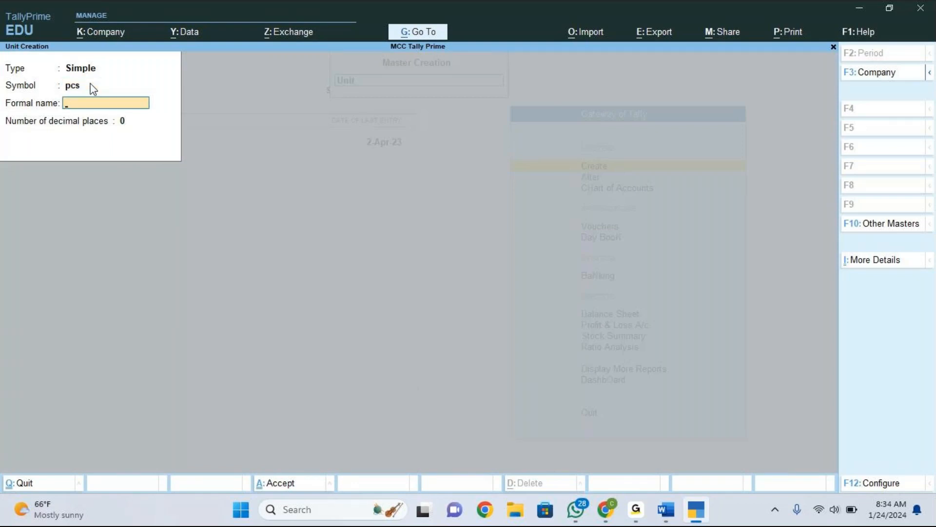
pyautogui.write('Pieces')
pyautogui.press('Return')
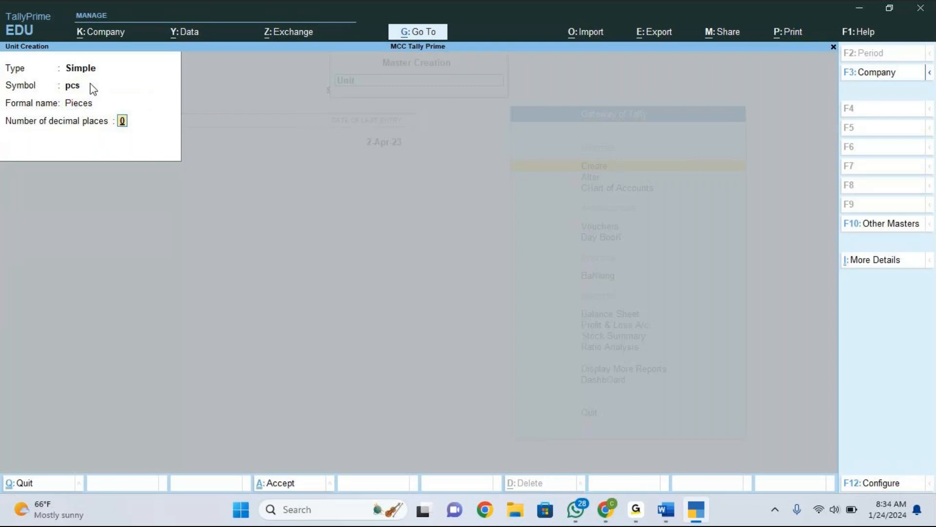
pyautogui.press('Return')
pyautogui.press('Return')
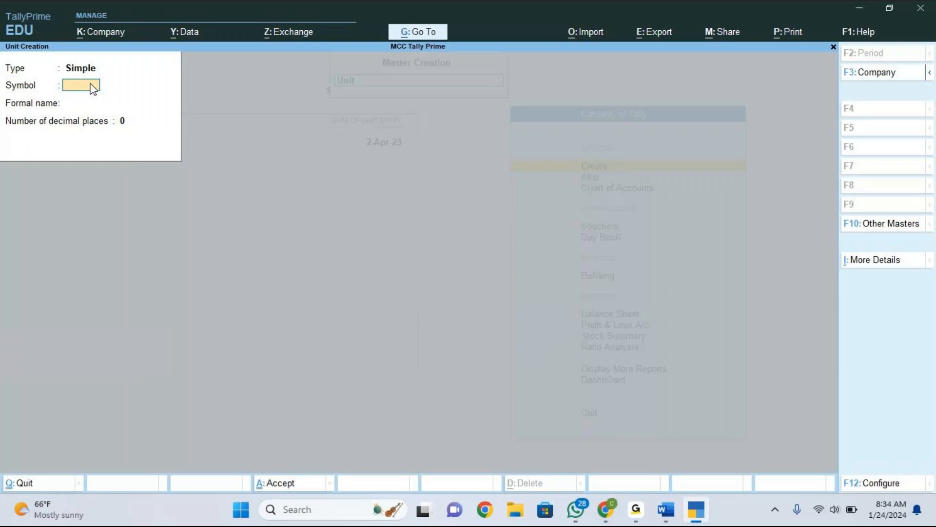
# Create a simple unit with symbol kgs and formal name Kilograms, then leave unit creation.
pyautogui.write('kgs')
pyautogui.press('Return')
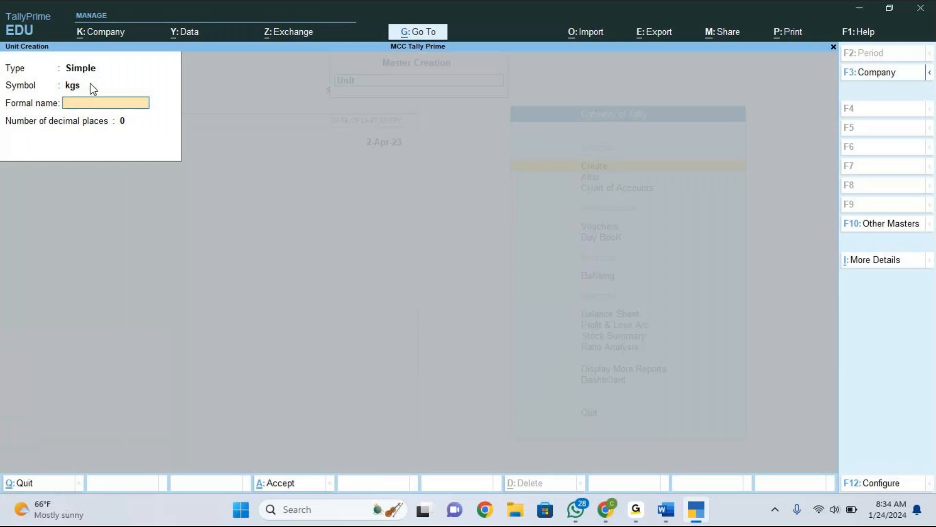
pyautogui.write('Kilograms')
pyautogui.press('Return')
pyautogui.press('Return')
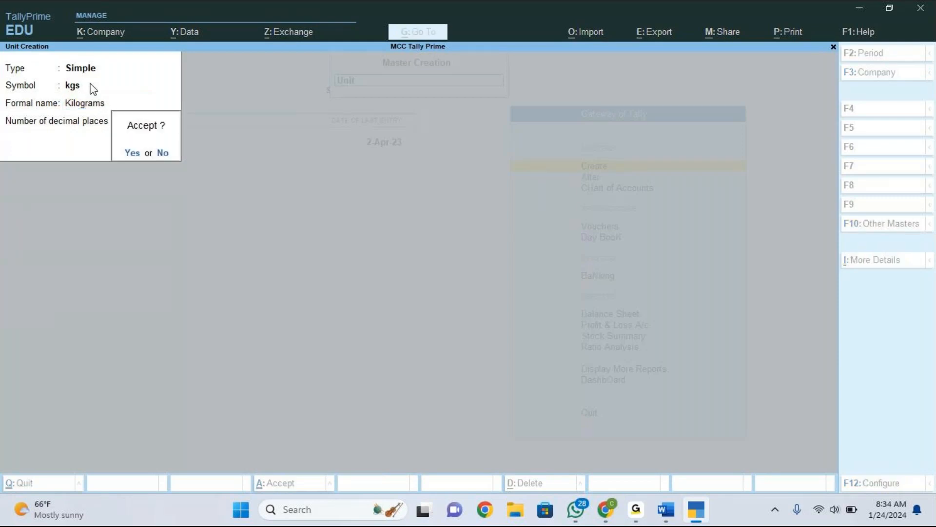
pyautogui.press('Return')
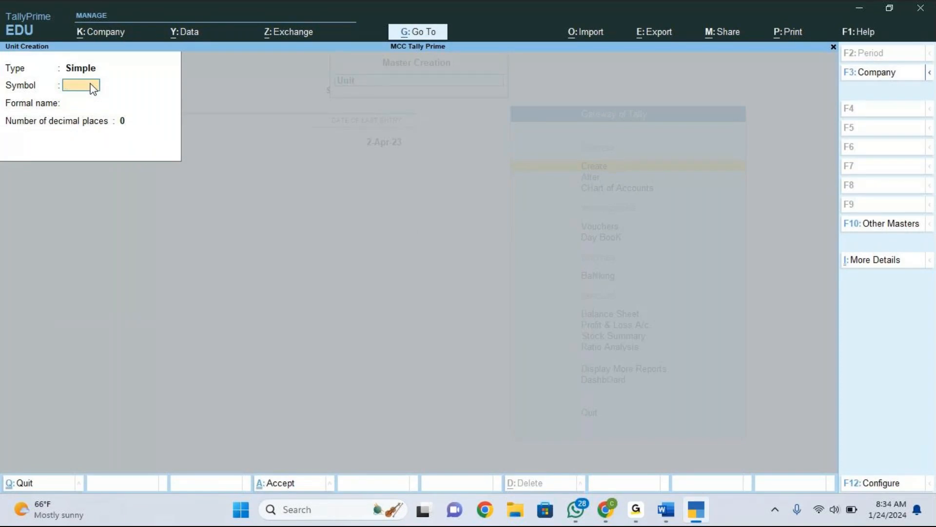
pyautogui.press('Escape')
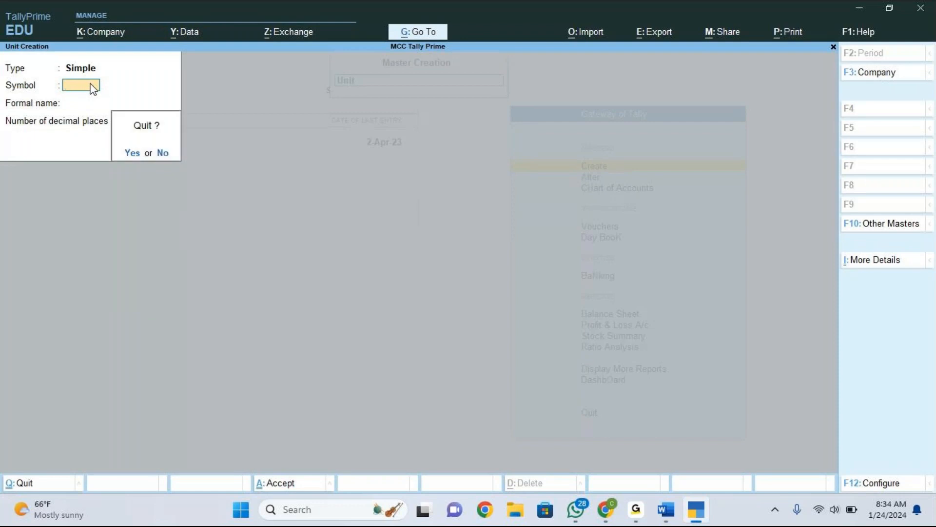
pyautogui.press('Return')
pyautogui.press('Escape')
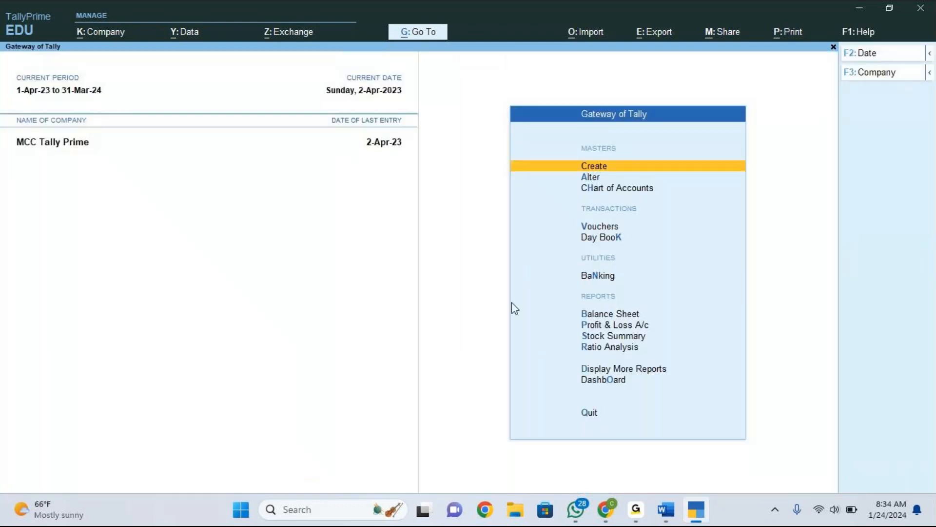
# Check the stock items table in the Accounting vouchers document and return to TallyPrime.
pyautogui.click(667, 510)
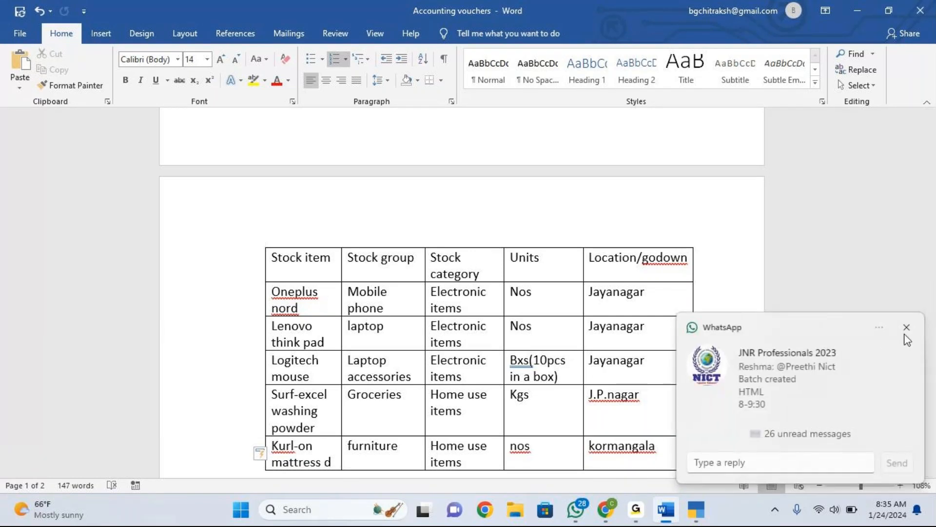
pyautogui.click(906, 330)
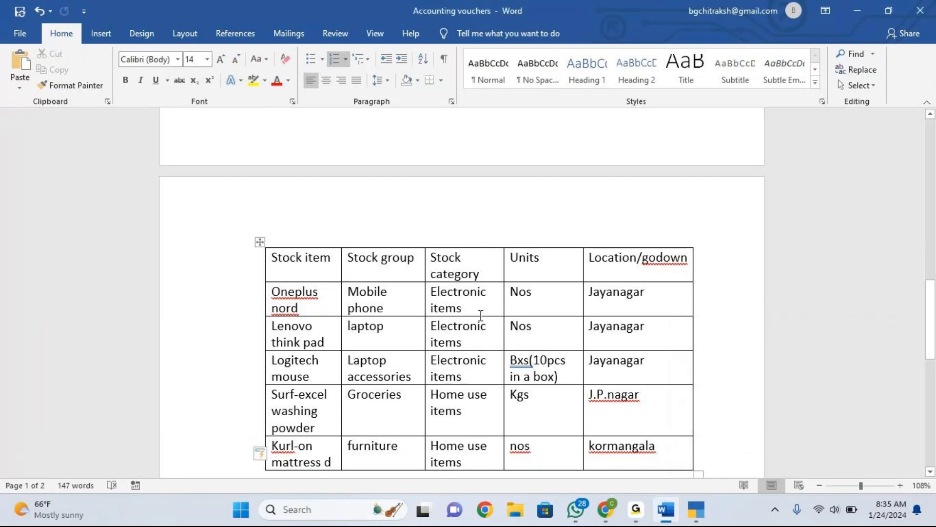
pyautogui.click(700, 521)
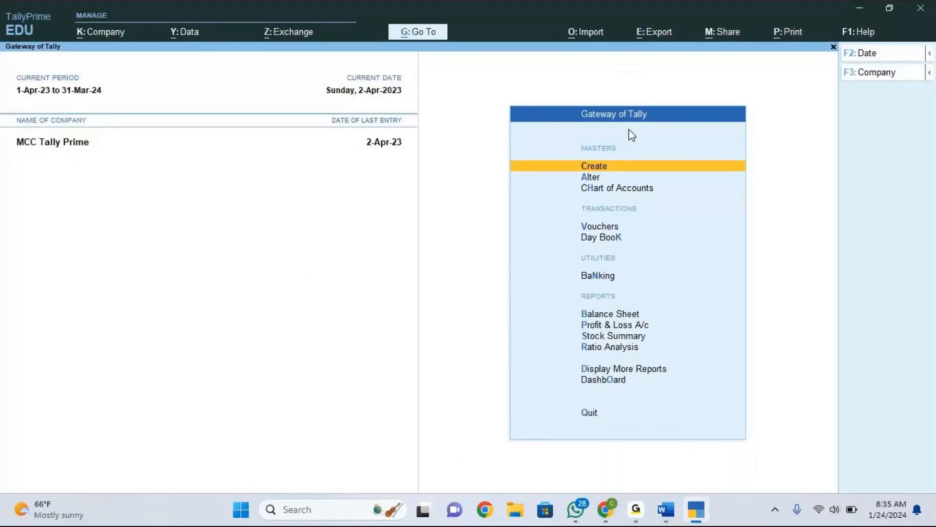
# Create a stock category named Electronic Items under Primary.
pyautogui.press('Return')
pyautogui.press('Down')
pyautogui.press('Down')
pyautogui.press('Down')
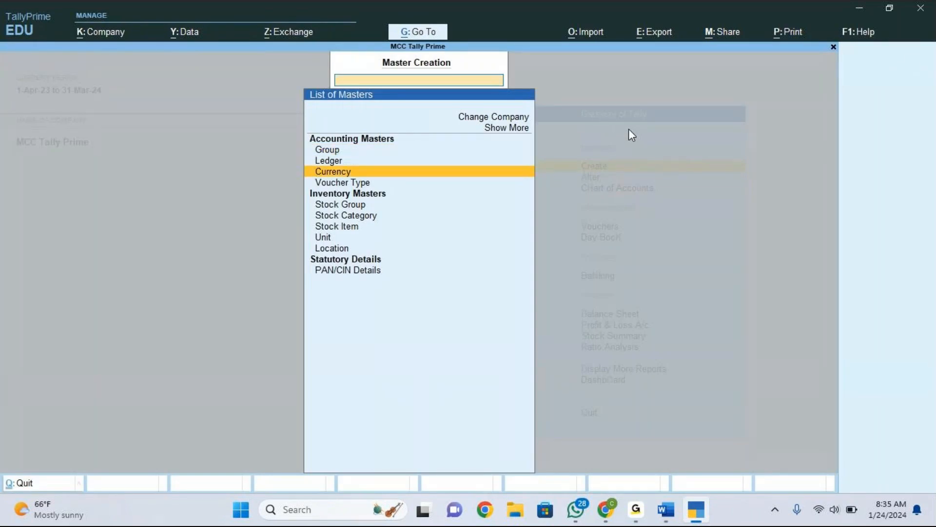
pyautogui.press('Down')
pyautogui.press('Down')
pyautogui.press('Down')
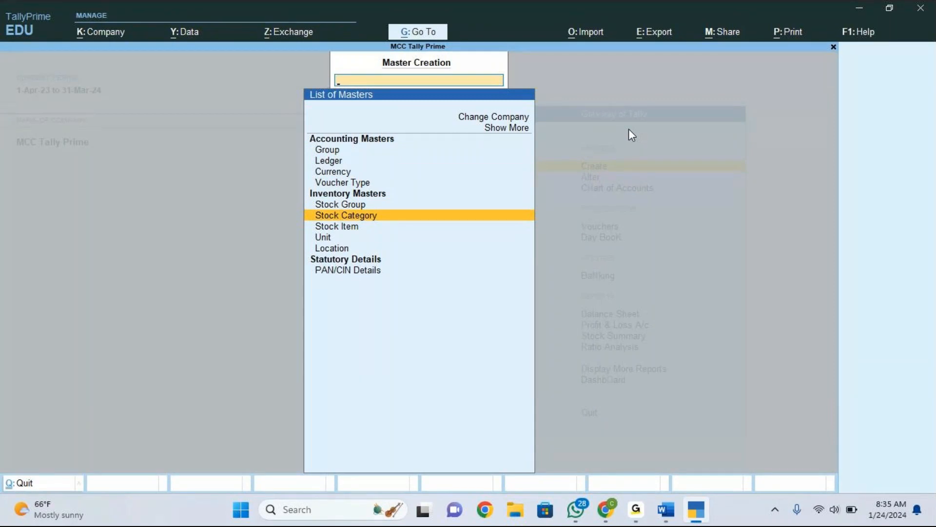
pyautogui.press('Return')
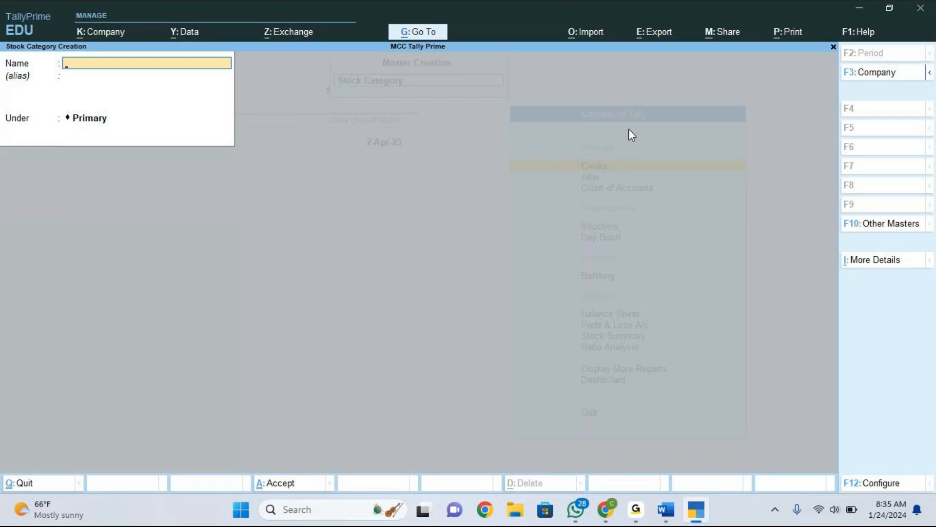
pyautogui.write('Electronic Items')
pyautogui.press('Return')
pyautogui.press('Return')
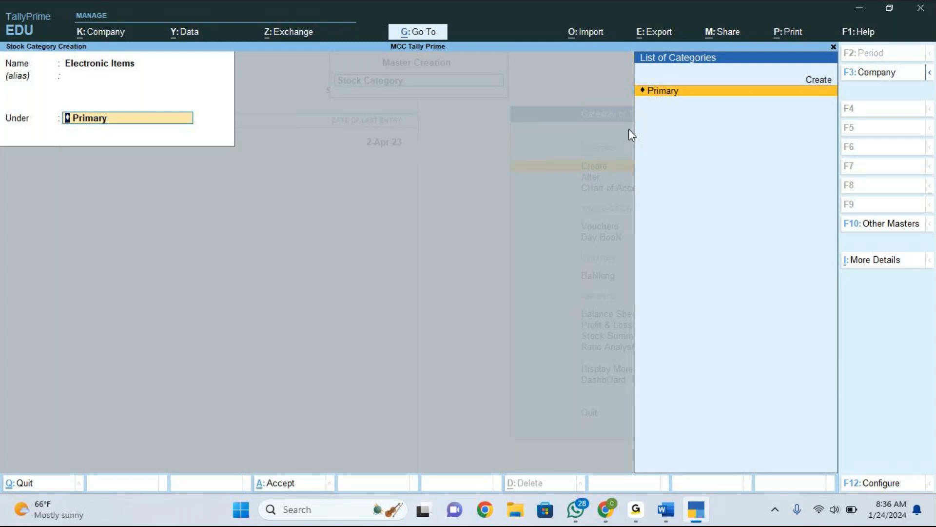
pyautogui.press('Return')
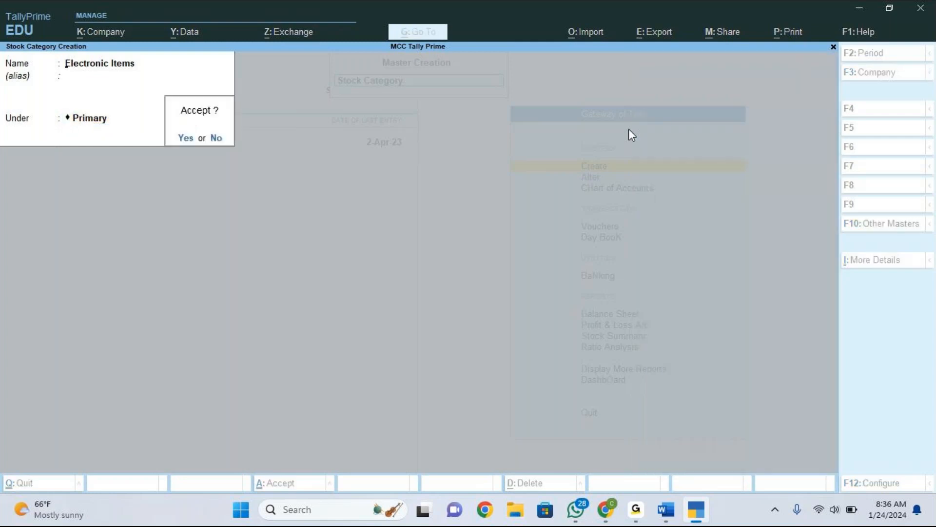
pyautogui.press('y')
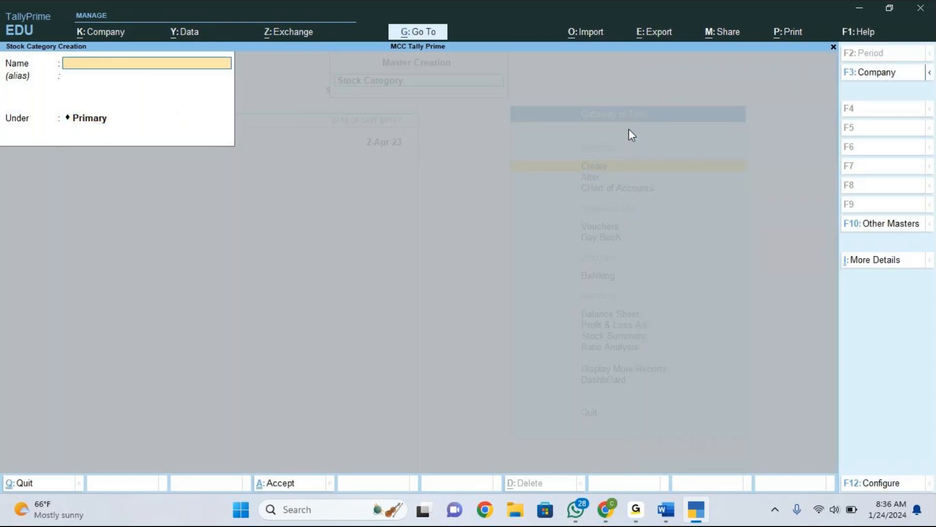
# Create a stock category named Home Use Items under Primary and return to the Gateway of Tally.
pyautogui.write('Home Use items')
pyautogui.press('Return')
pyautogui.press('Return')
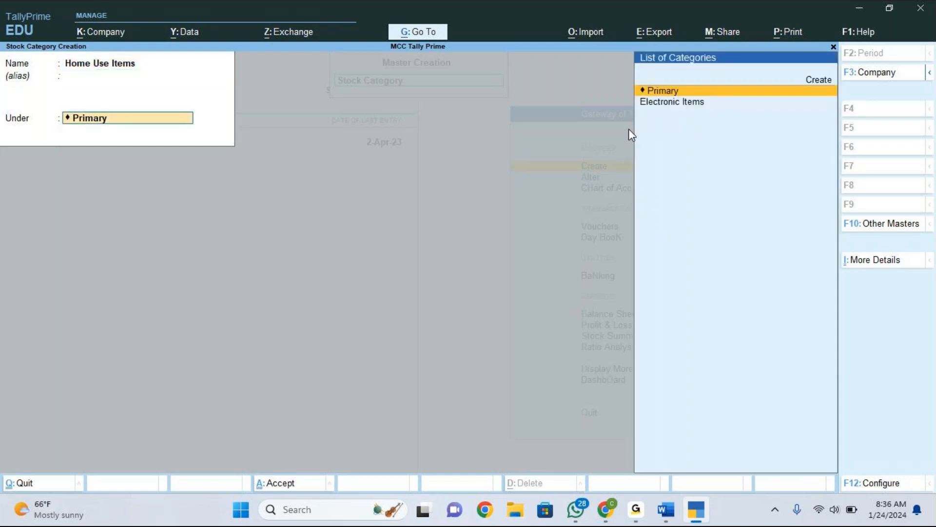
pyautogui.press('Return')
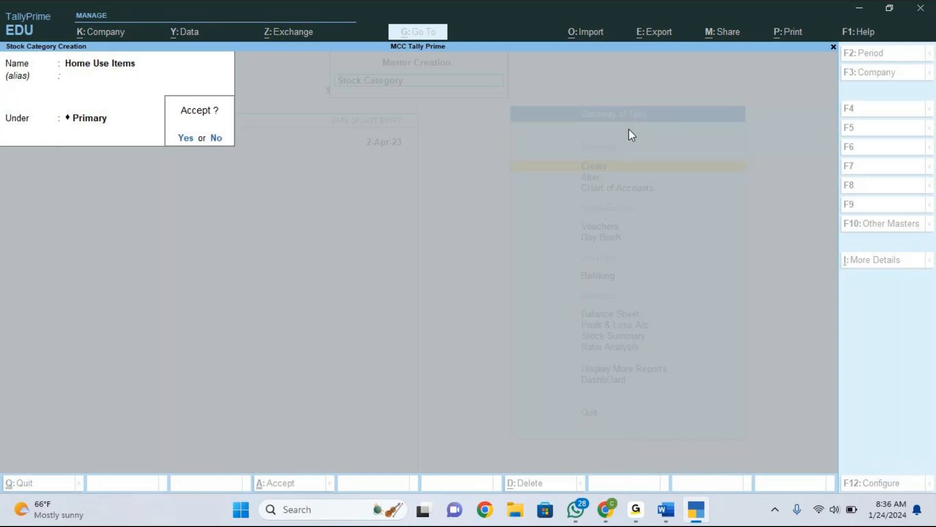
pyautogui.press('Return')
pyautogui.press('Escape')
pyautogui.press('Return')
pyautogui.press('Escape')
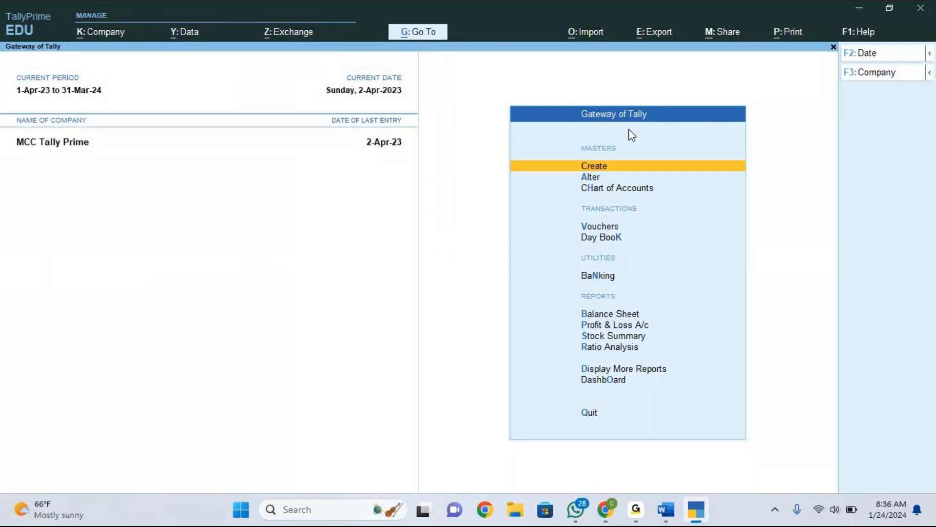
# Start a new Stock Group master and configure it to show more configurations and disable adding quantities for stock items.
pyautogui.hotkey('alt', 'Tab')
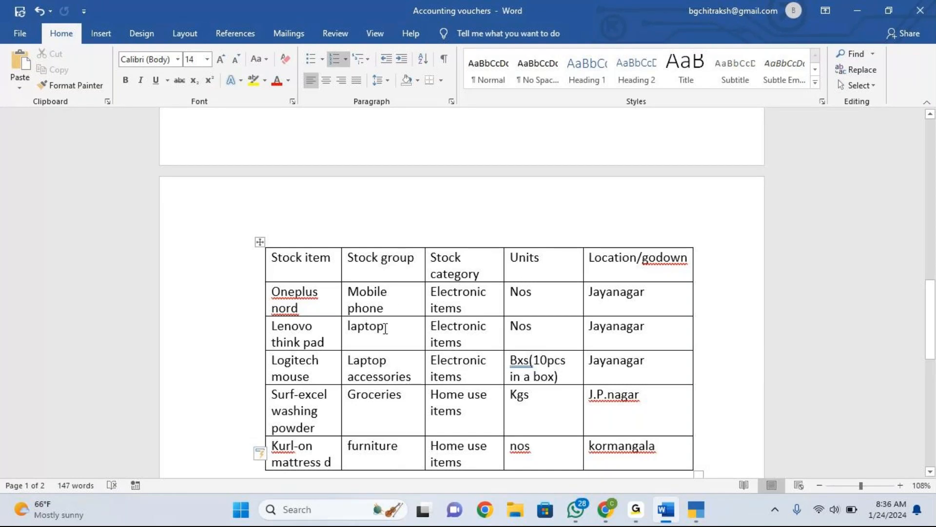
pyautogui.hotkey('alt', 'Tab')
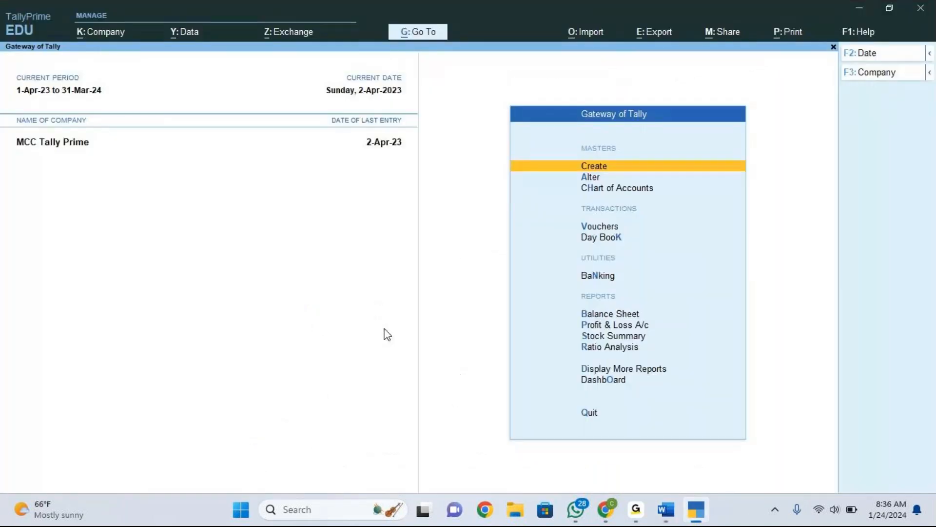
pyautogui.click(639, 170)
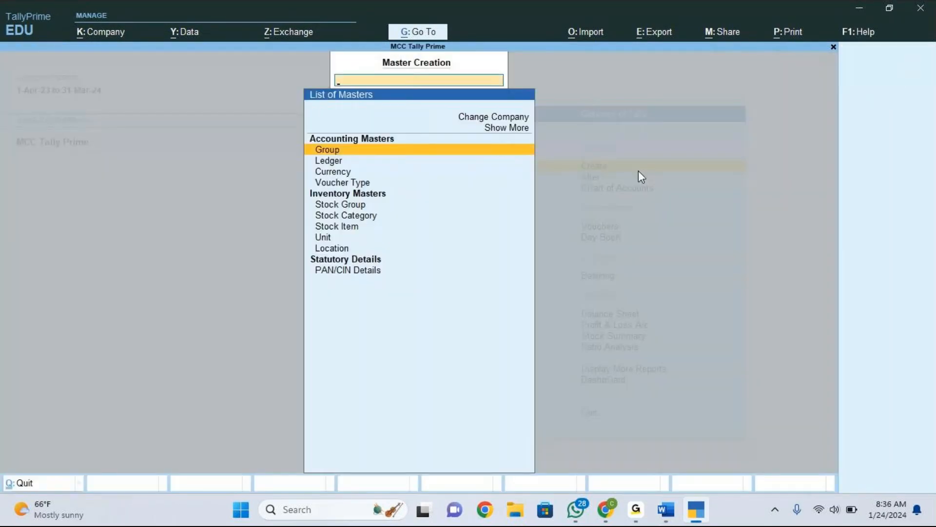
pyautogui.press('Down')
pyautogui.press('Down')
pyautogui.press('Down')
pyautogui.press('Down')
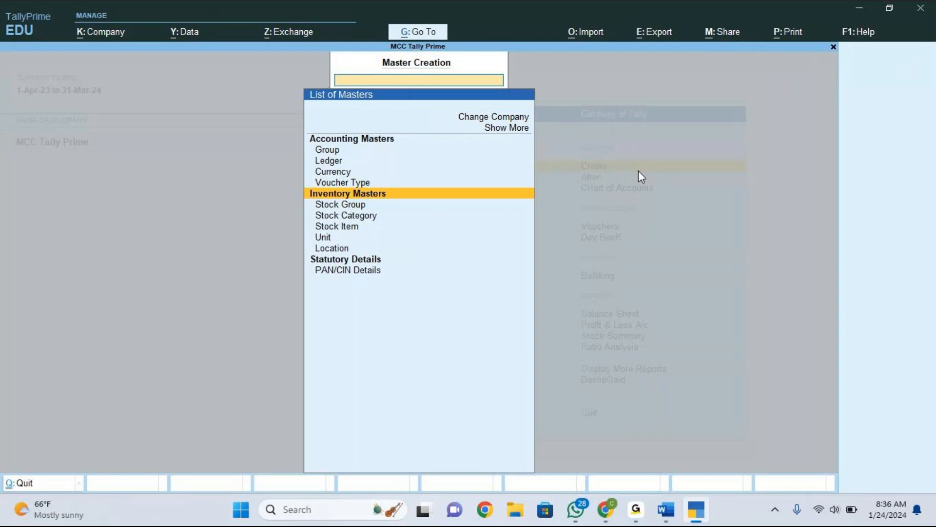
pyautogui.press('Down')
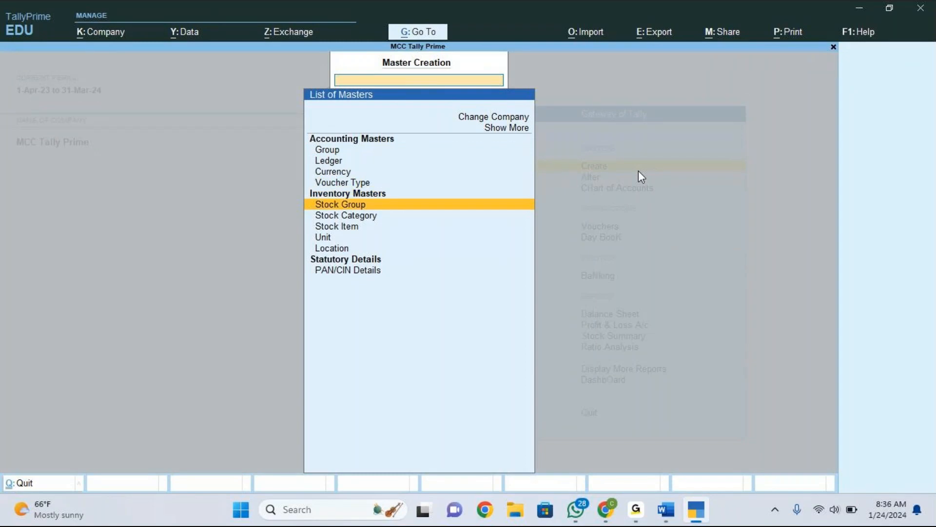
pyautogui.press('Return')
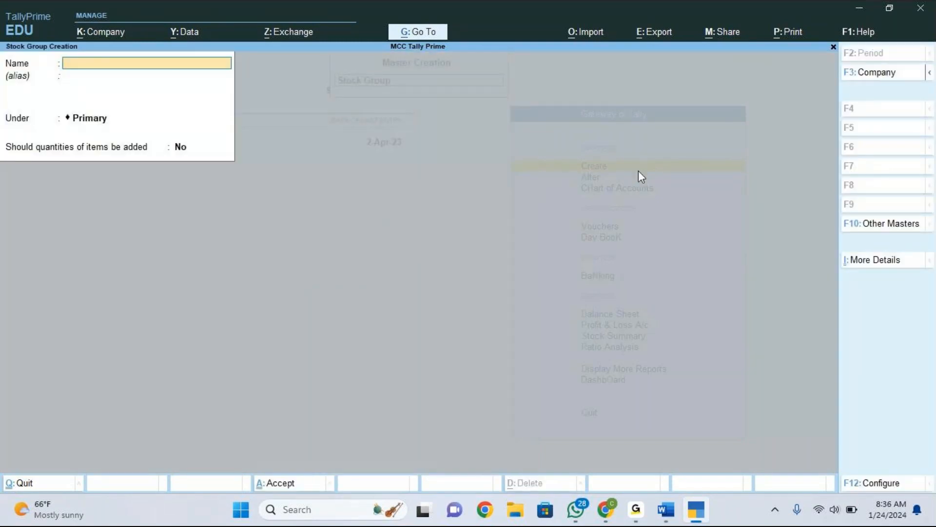
pyautogui.press('F12')
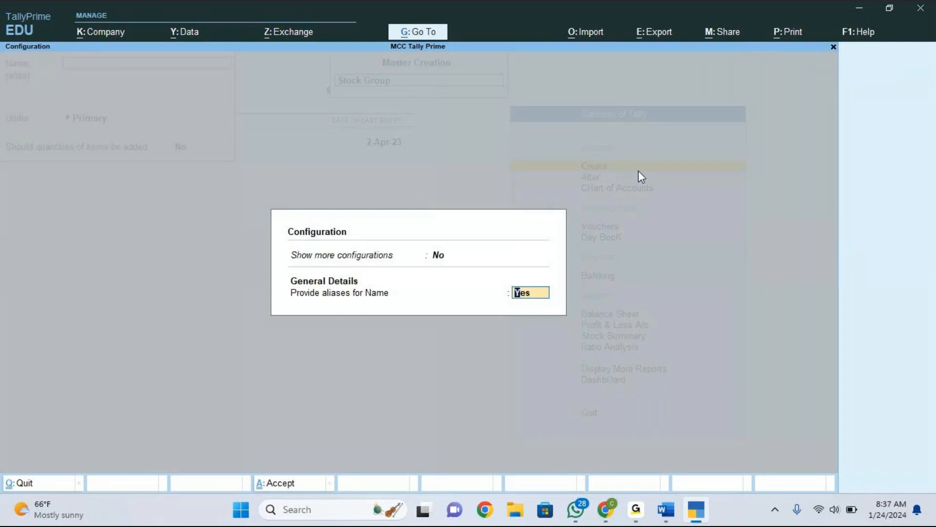
pyautogui.press('Up')
pyautogui.write('y')
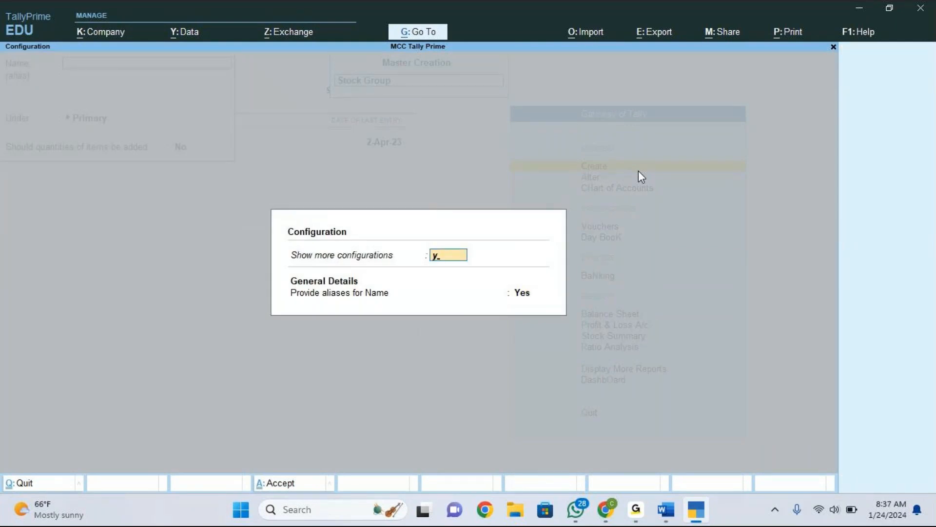
pyautogui.press('Return')
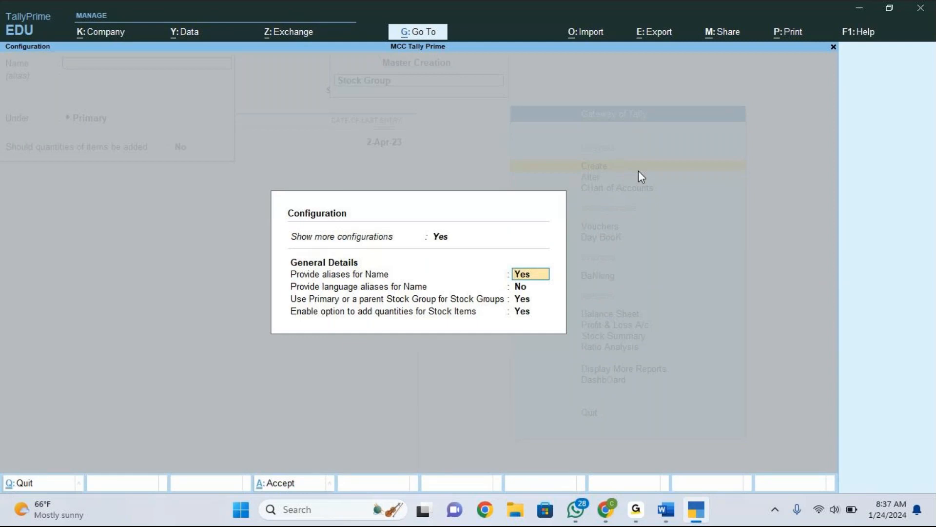
pyautogui.press('Return')
pyautogui.press('Return')
pyautogui.press('Return')
pyautogui.write('n')
pyautogui.press('Return')
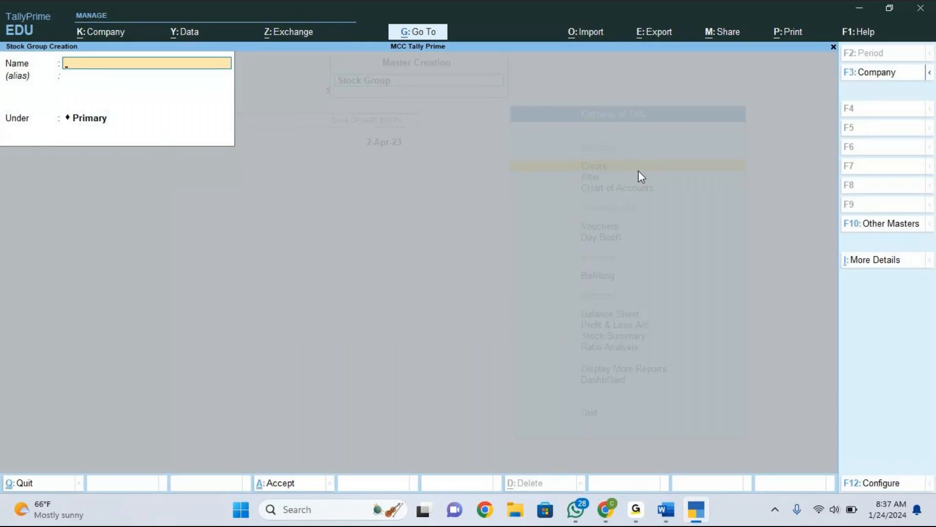
# Create a stock group named Mobile Phone under Primary.
pyautogui.write('Mobile Phone')
pyautogui.press('Return')
pyautogui.press('Return')
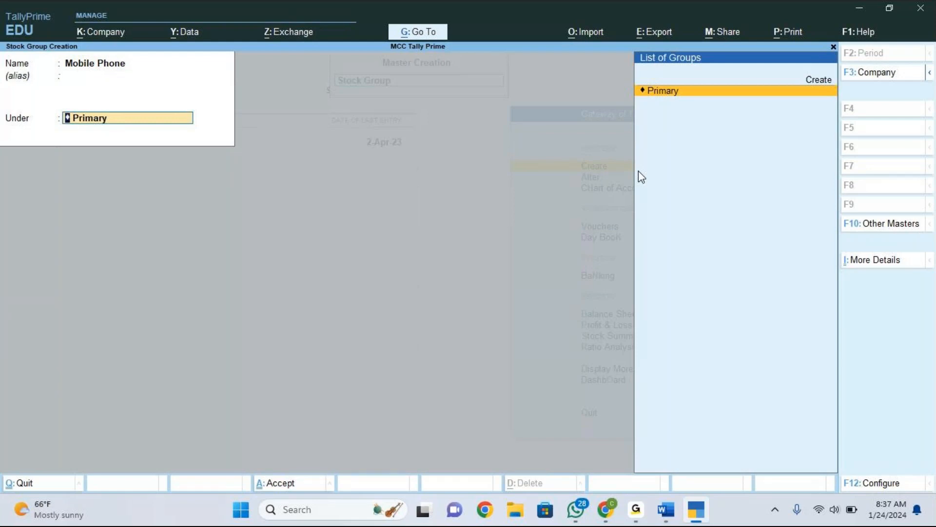
pyautogui.press('Return')
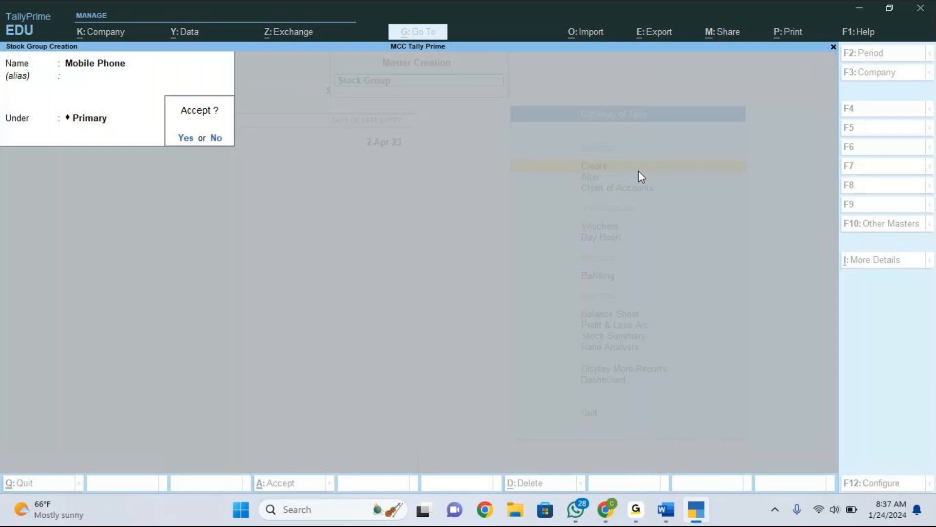
pyautogui.press('Return')
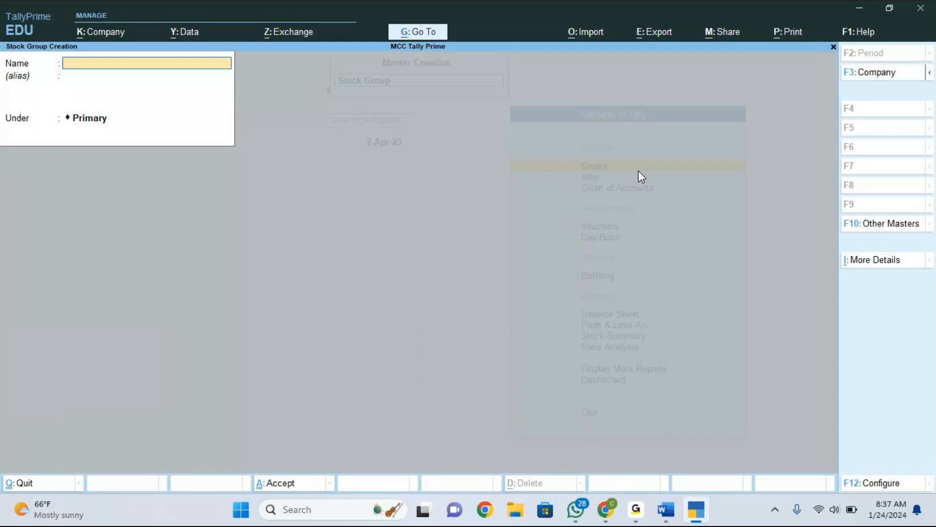
pyautogui.press('F12')
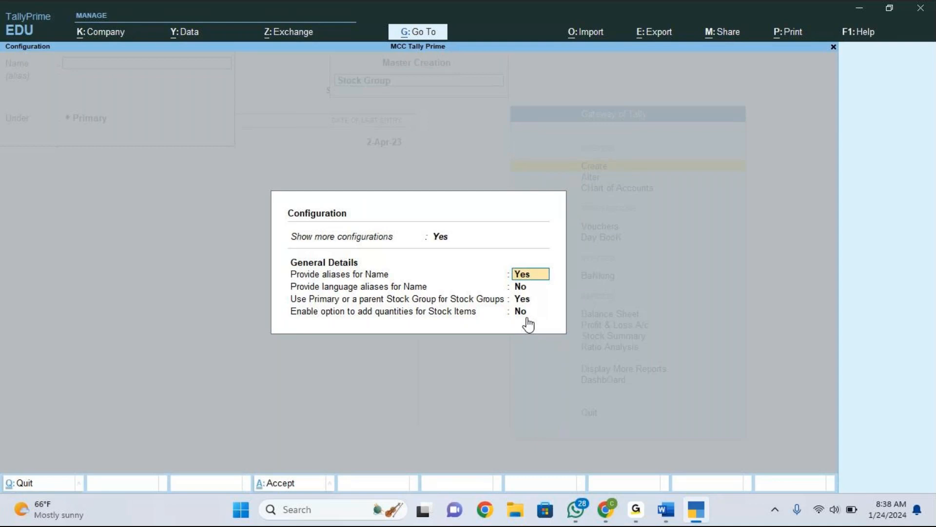
pyautogui.press('Escape')
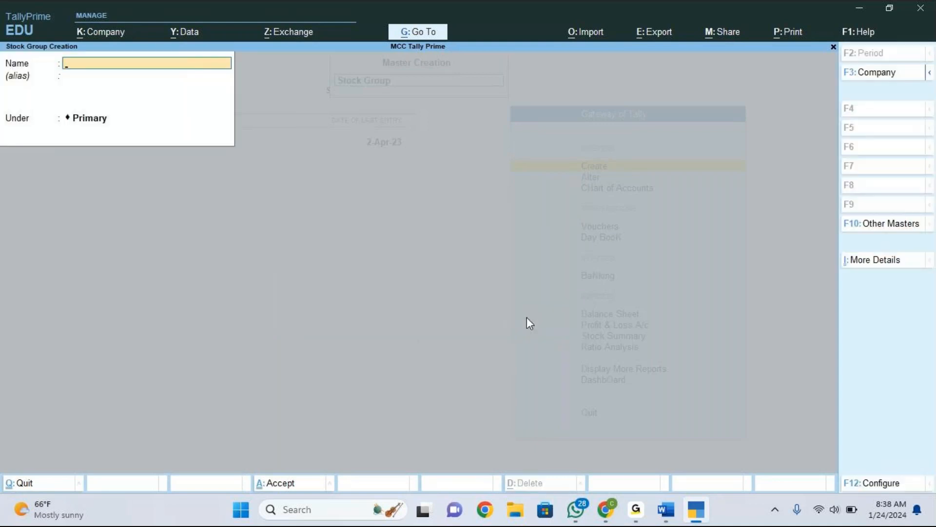
pyautogui.click(886, 483)
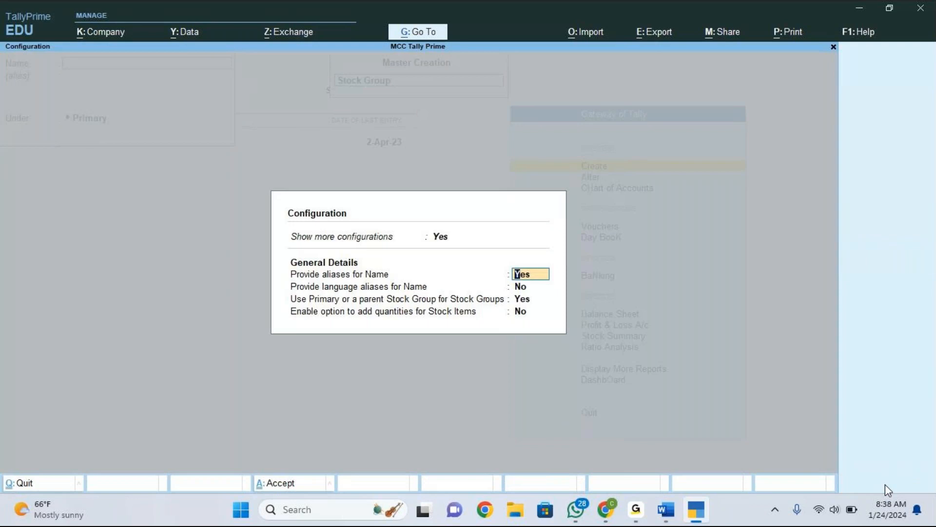
pyautogui.press('BackSpace')
pyautogui.press('Escape')
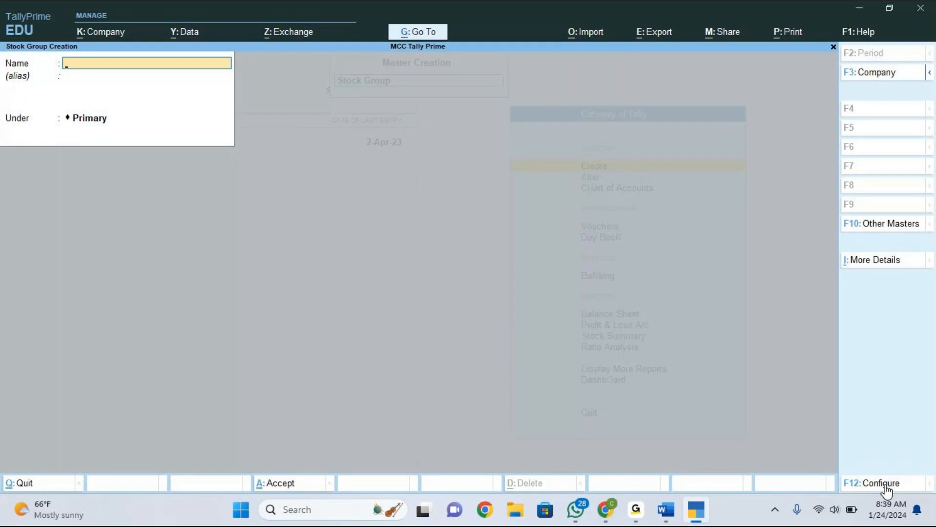
pyautogui.click(885, 484)
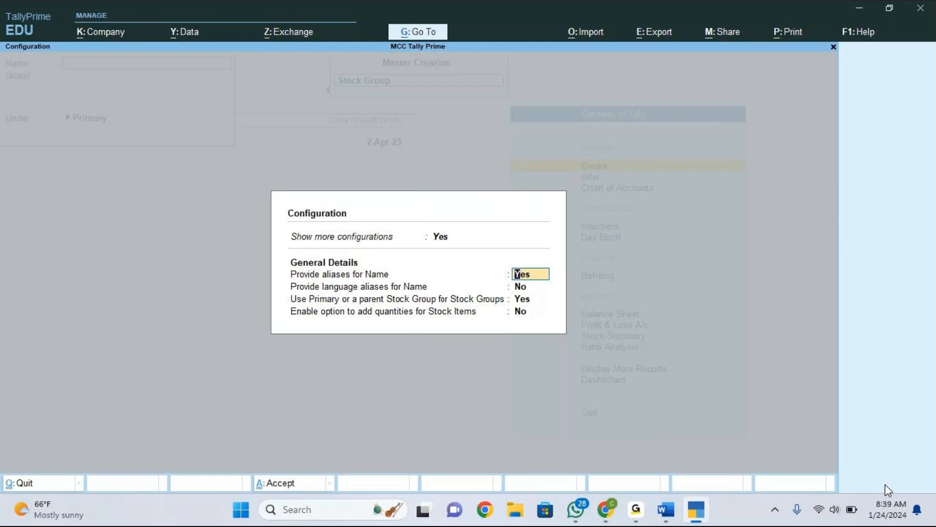
pyautogui.hotkey('ctrl', 'a')
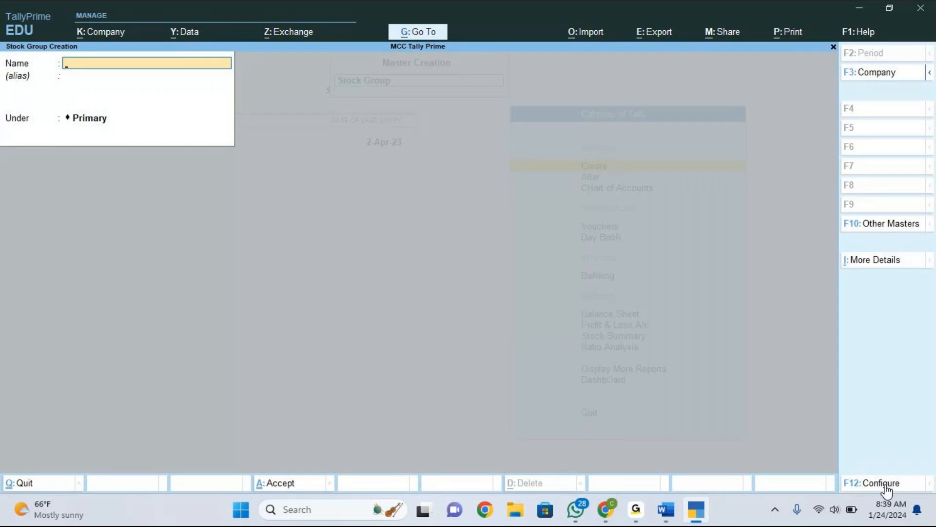
# Create a stock group named Laptop under Primary.
pyautogui.write('Laptop')
pyautogui.press('Return')
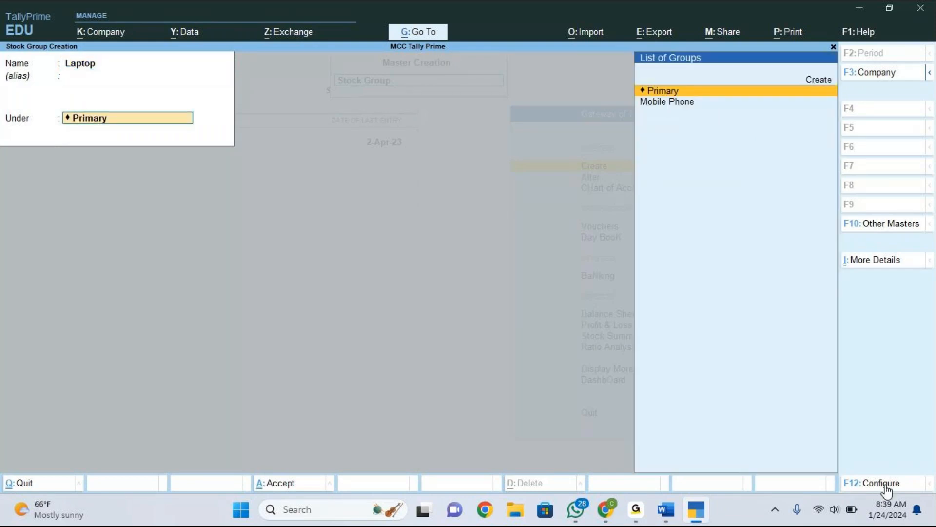
pyautogui.press('Return')
pyautogui.press('Return')
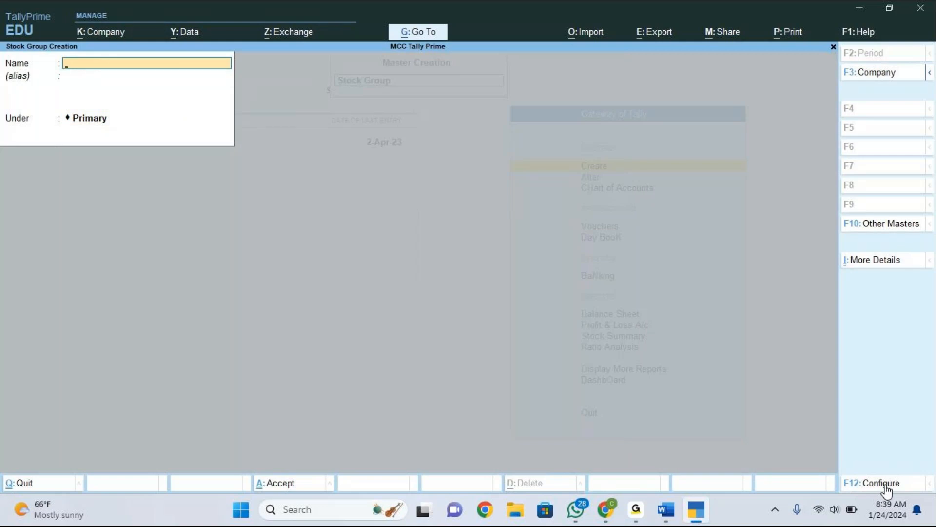
# Create a stock group named Laptop Accessories under Primary.
pyautogui.write('Laptop Accessories')
pyautogui.press('Return')
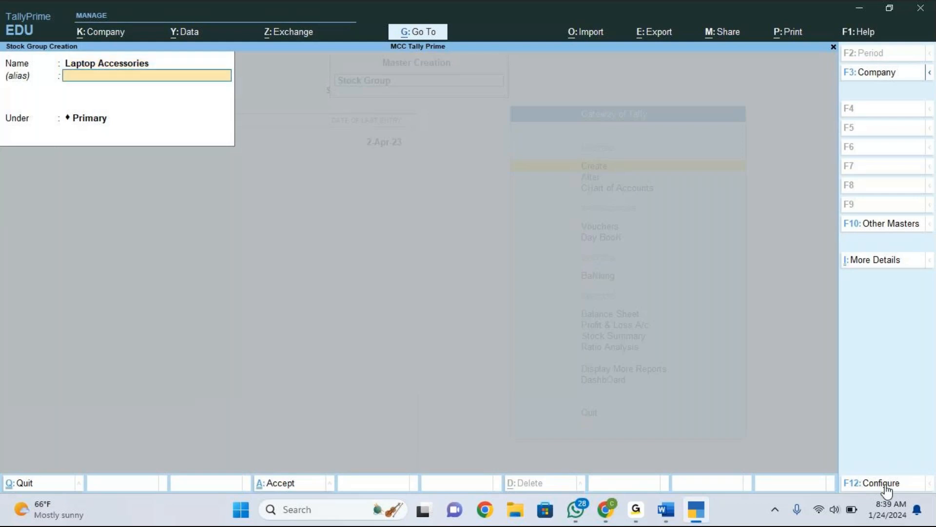
pyautogui.press('Return')
pyautogui.press('Return')
pyautogui.press('Return')
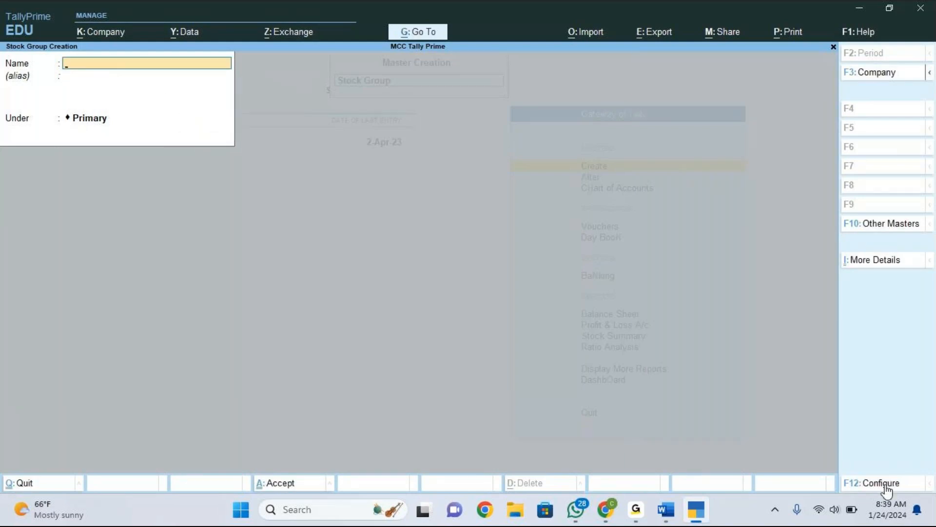
# Check the stock group column in the Accounting vouchers document and create a stock group named Groceries under Primary.
pyautogui.press('alt')
pyautogui.hotkey('alt', 'Tab')
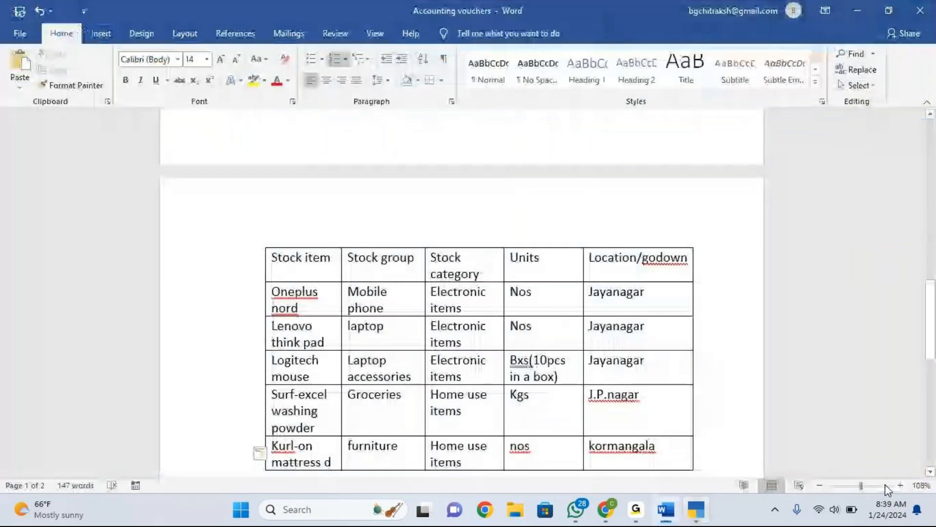
pyautogui.hotkey('alt', 'Tab')
pyautogui.write('Gr')
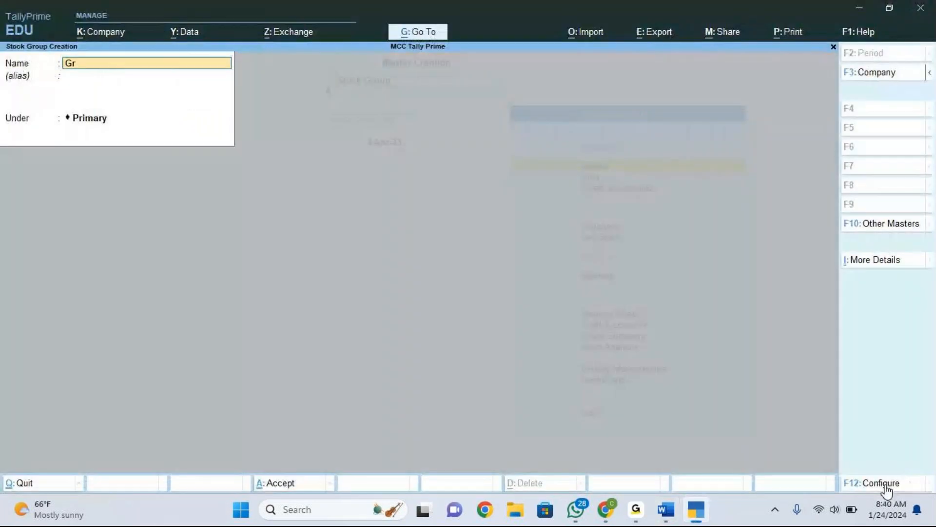
pyautogui.write('oceries')
pyautogui.press('Return')
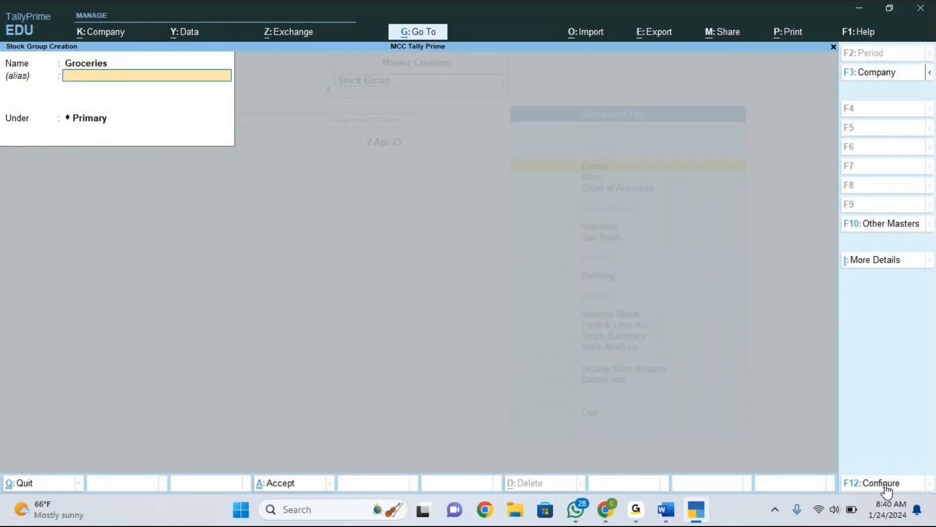
pyautogui.press('Return')
pyautogui.press('Return')
# Create a stock group named Furniture under Primary and return to the Gateway of Tally.
pyautogui.press('Return')
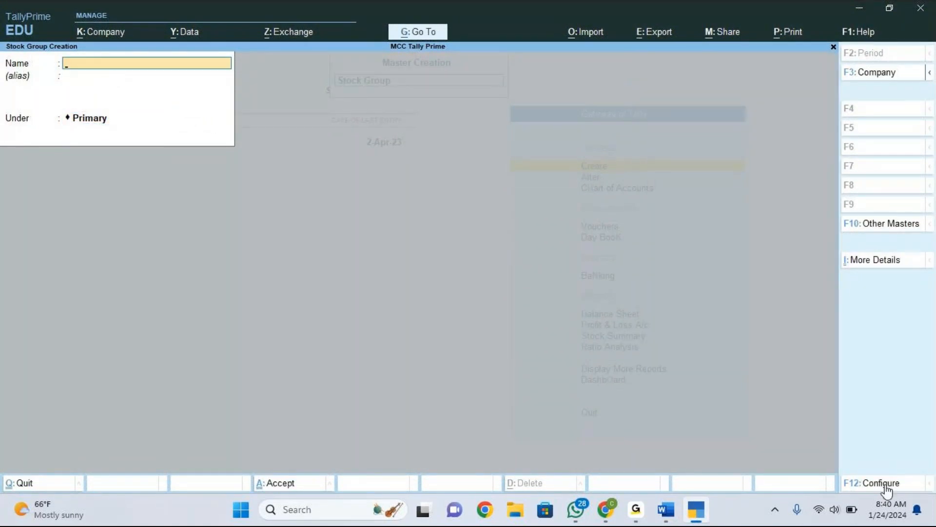
pyautogui.write('Furniture')
pyautogui.press('Return')
pyautogui.press('Return')
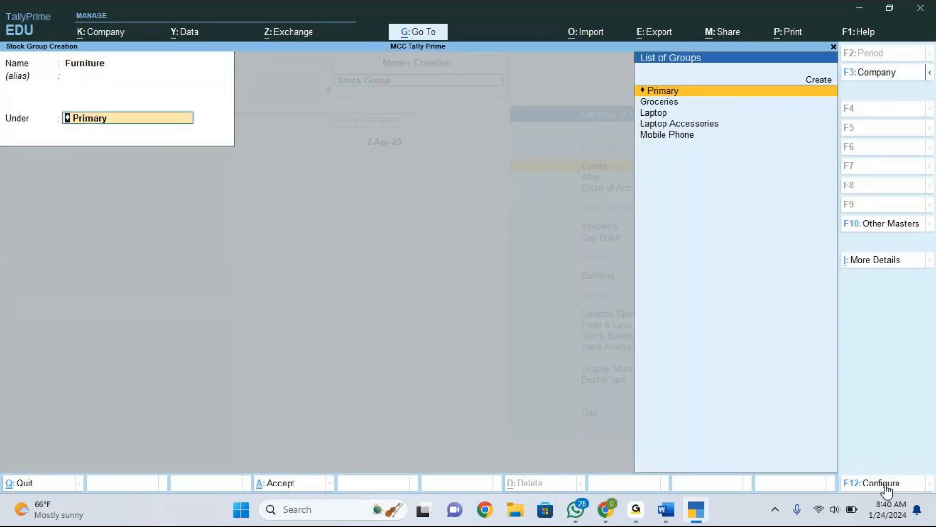
pyautogui.press('Return')
pyautogui.press('Return')
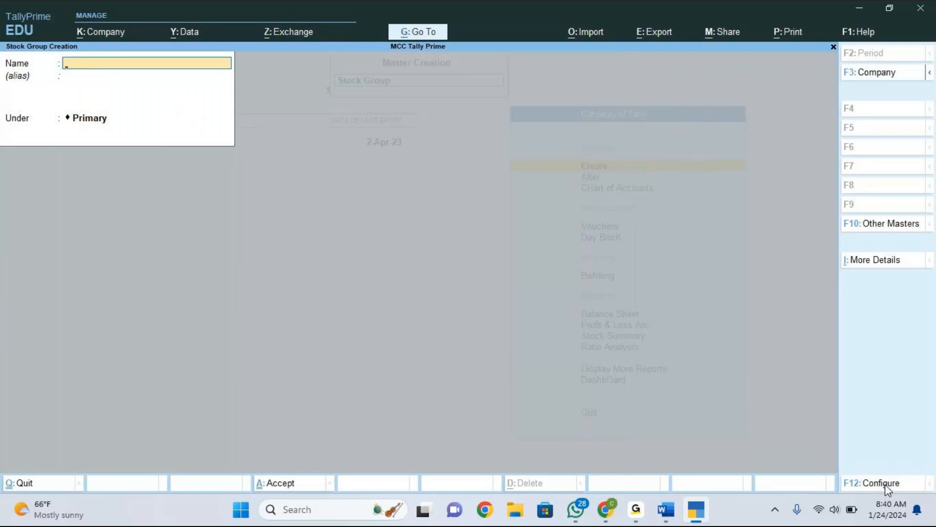
pyautogui.press('Escape')
pyautogui.press('y')
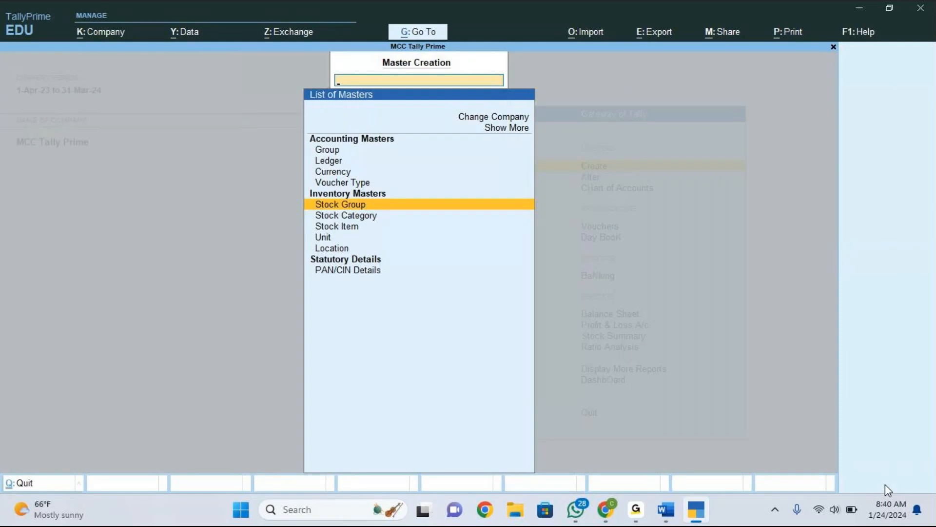
pyautogui.press('Escape')
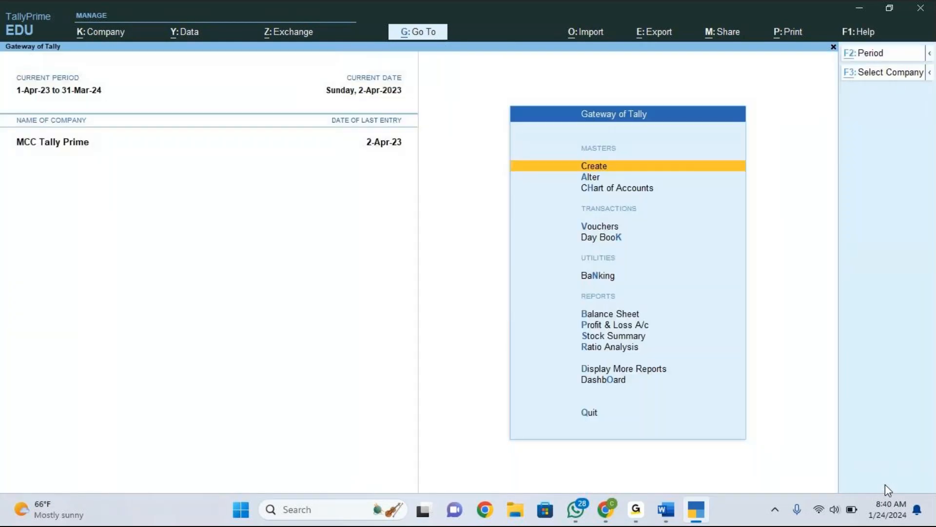
# Delete the stray character after 'Kurl-on mattress' in the document's stock item table.
pyautogui.hotkey('alt', 'Tab')
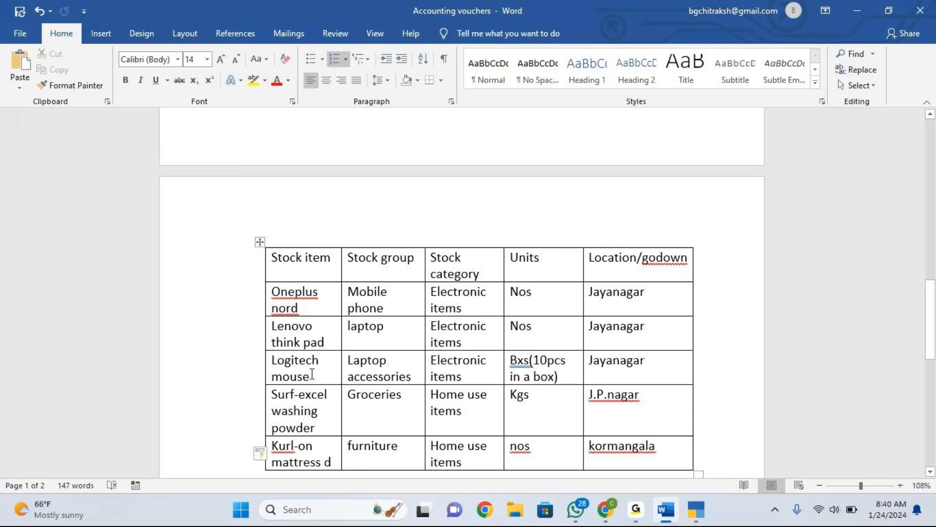
pyautogui.click(332, 461)
pyautogui.press('BackSpace')
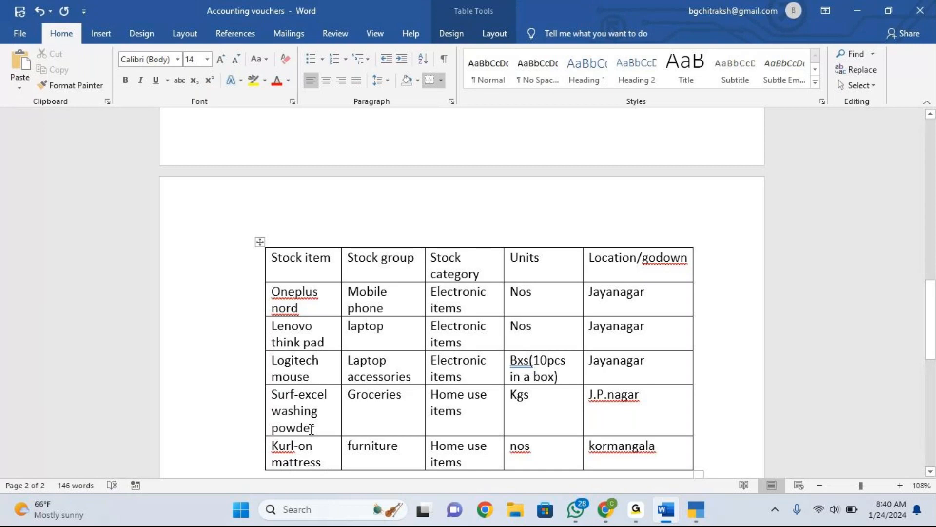
pyautogui.hotkey('alt', 'Tab')
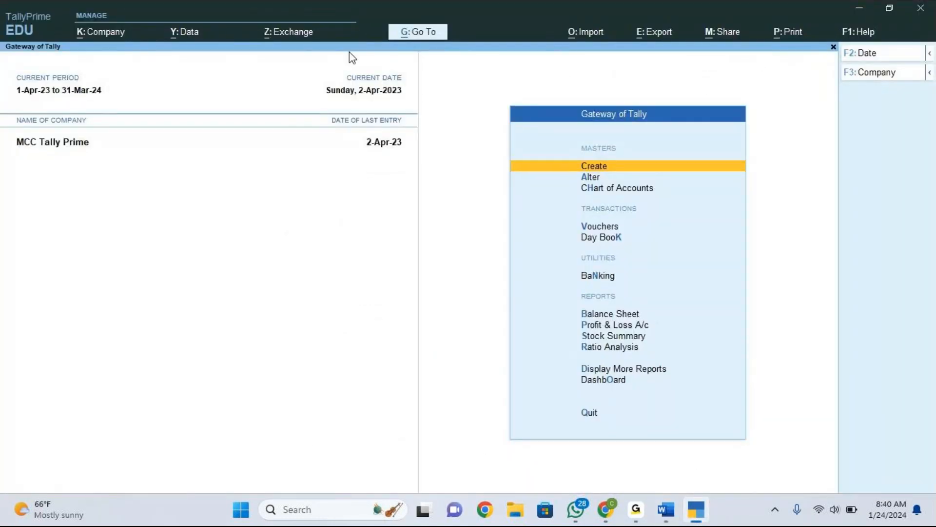
# Start a new Stock Item master named Oneplus Nord without an alias.
pyautogui.press('Return')
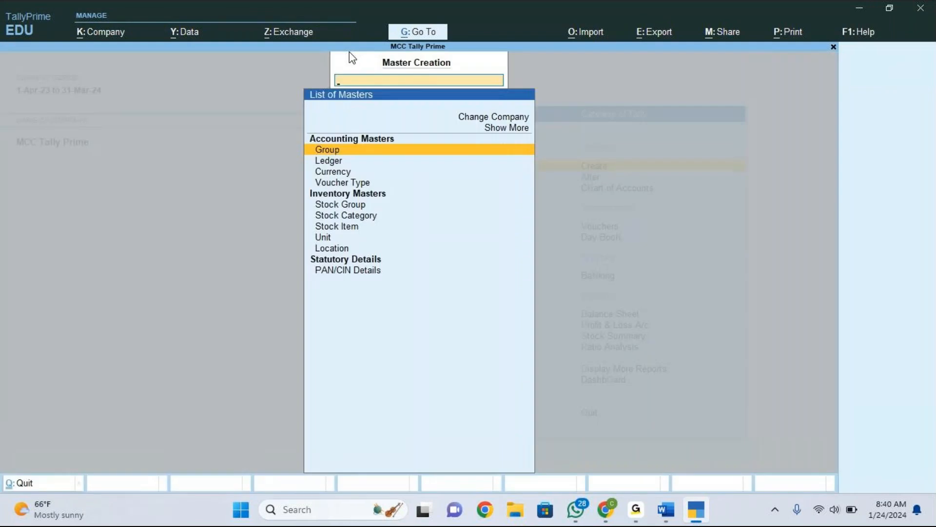
pyautogui.press('Down')
pyautogui.press('Down')
pyautogui.press('Down')
pyautogui.press('Down')
pyautogui.press('Down')
pyautogui.press('Down')
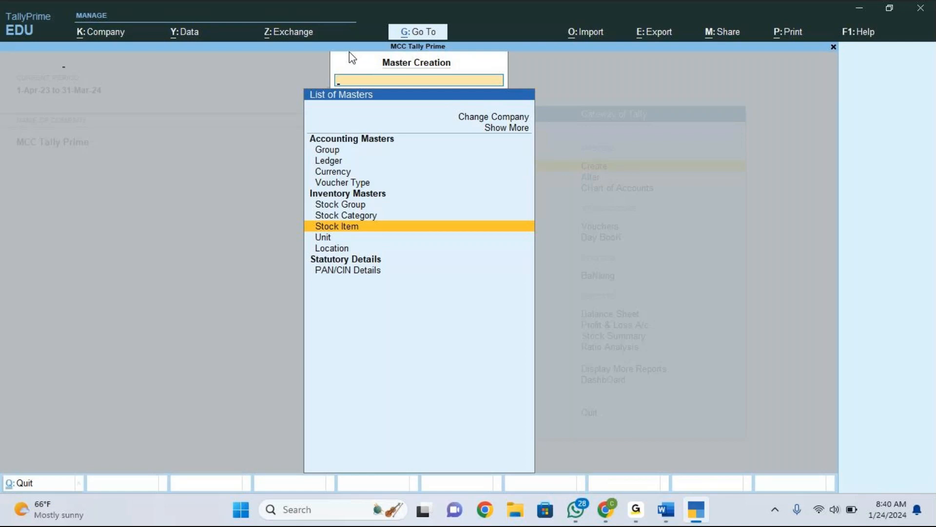
pyautogui.press('Return')
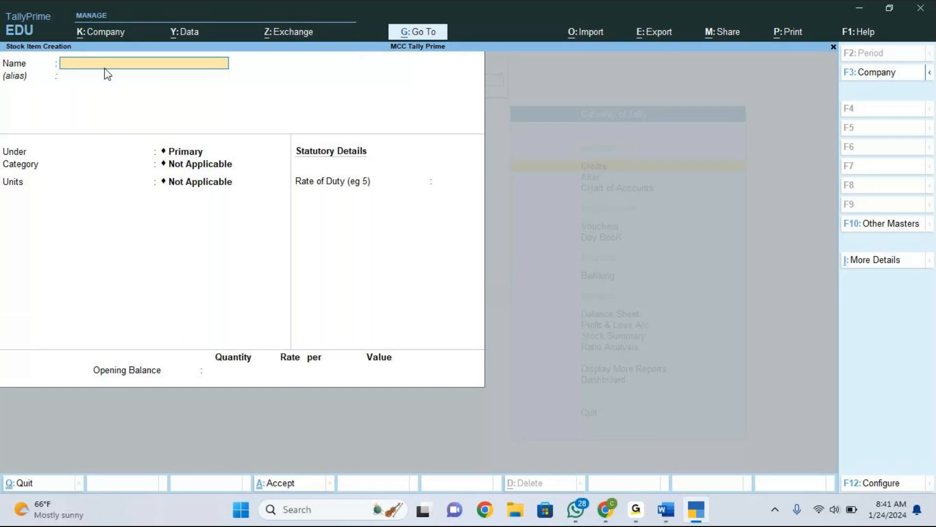
pyautogui.write('Oneplus Nord')
pyautogui.press('Return')
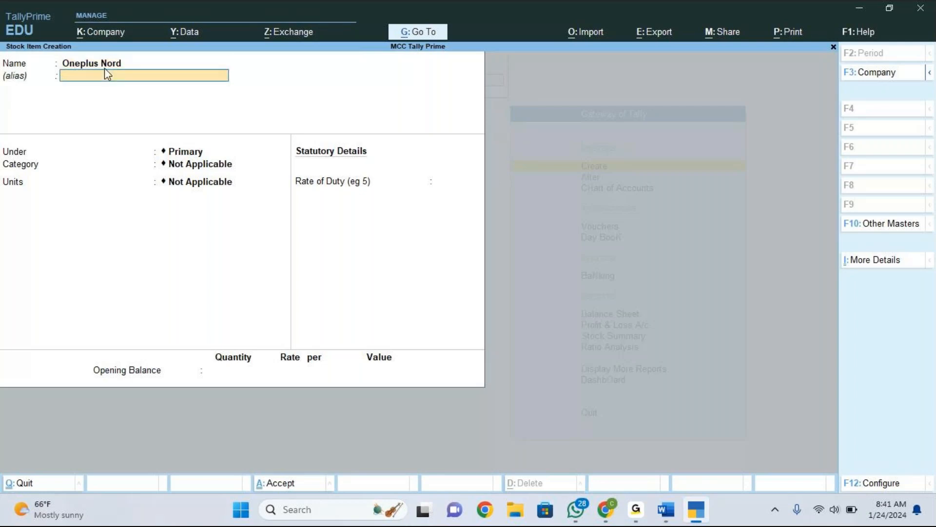
pyautogui.press('Return')
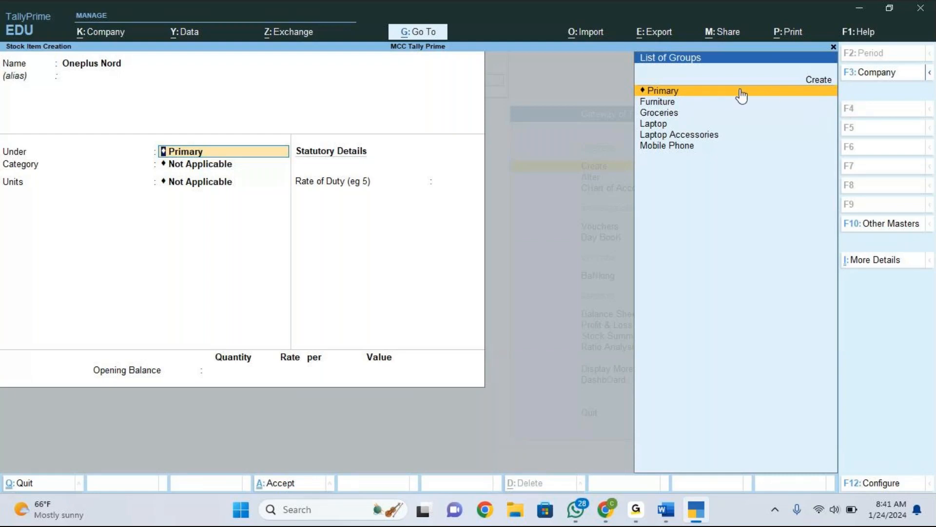
# Place the Oneplus Nord stock item under the Mobile Phone stock group.
pyautogui.press('Down')
pyautogui.press('Down')
pyautogui.press('Down')
pyautogui.press('Down')
pyautogui.press('Down')
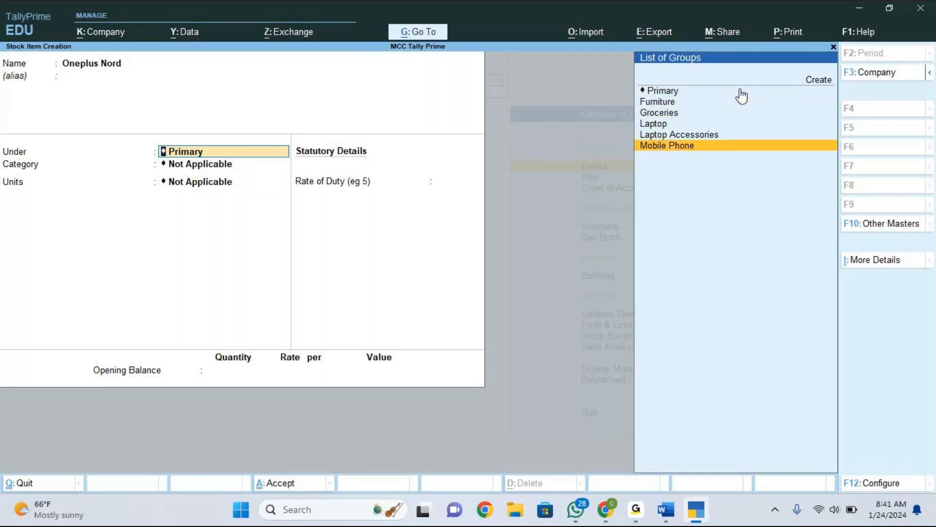
pyautogui.press('Return')
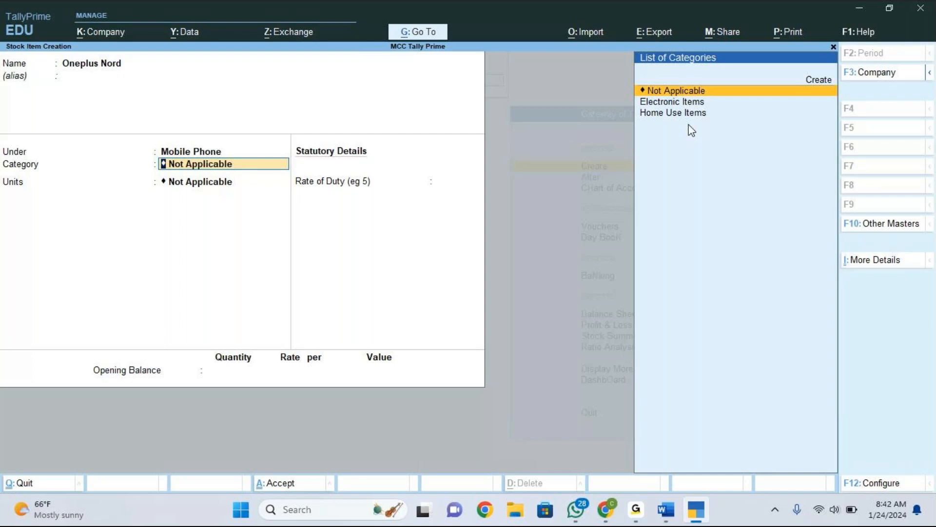
# Try to turn off alternate units in the stock item configuration while keeping stock groups enabled.
pyautogui.press('Down')
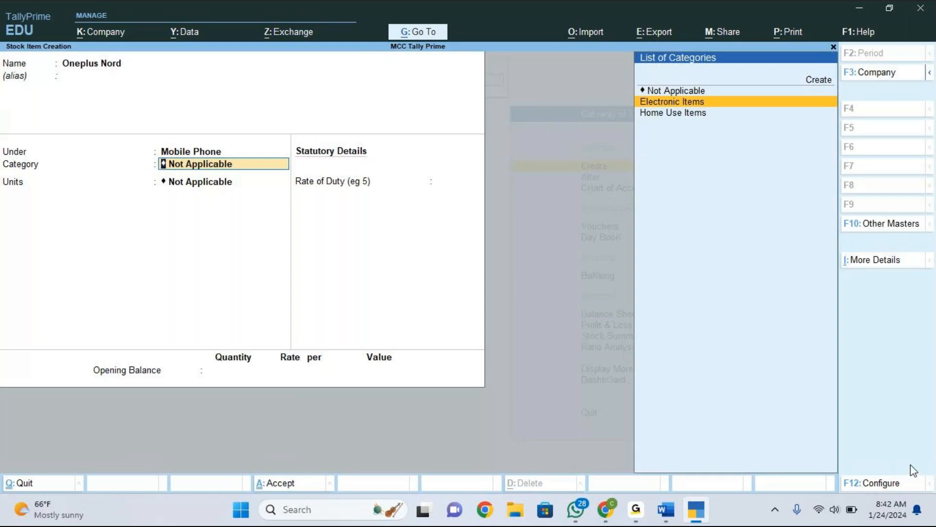
pyautogui.click(879, 484)
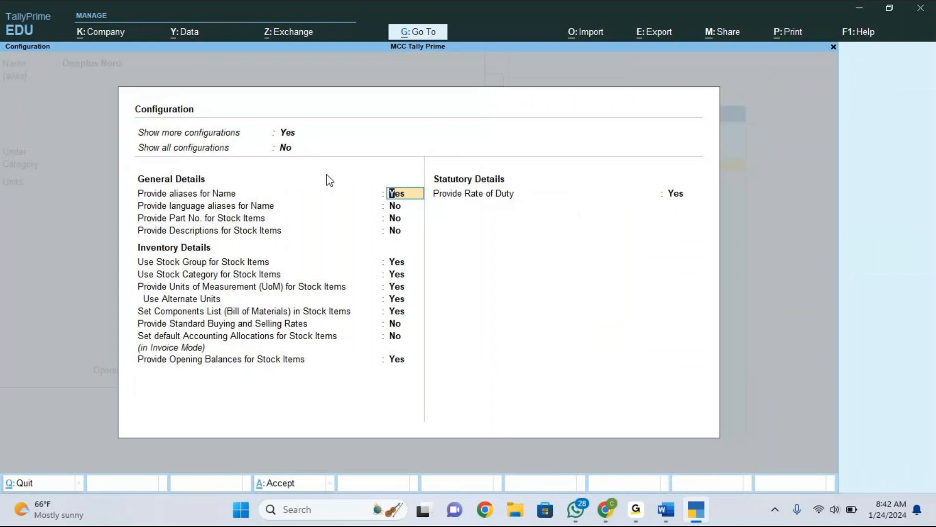
pyautogui.click(397, 300)
pyautogui.press('n')
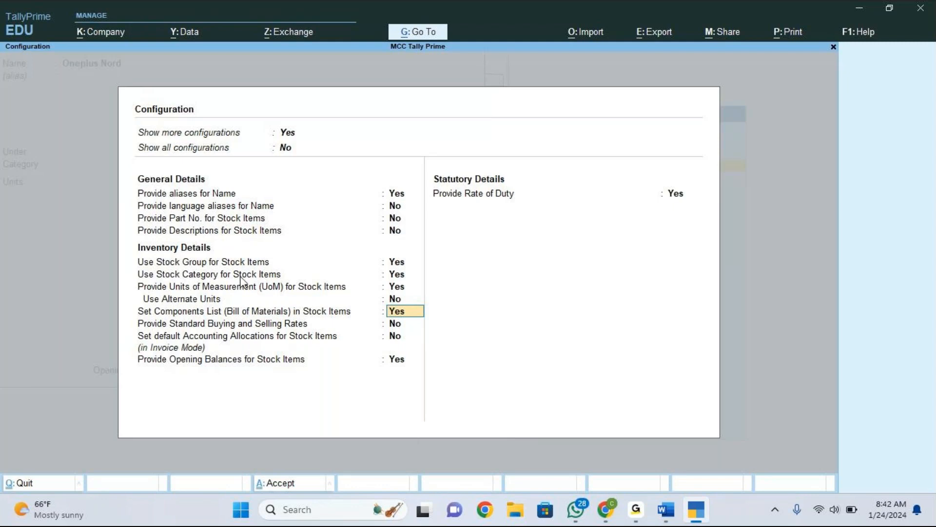
pyautogui.click(399, 262)
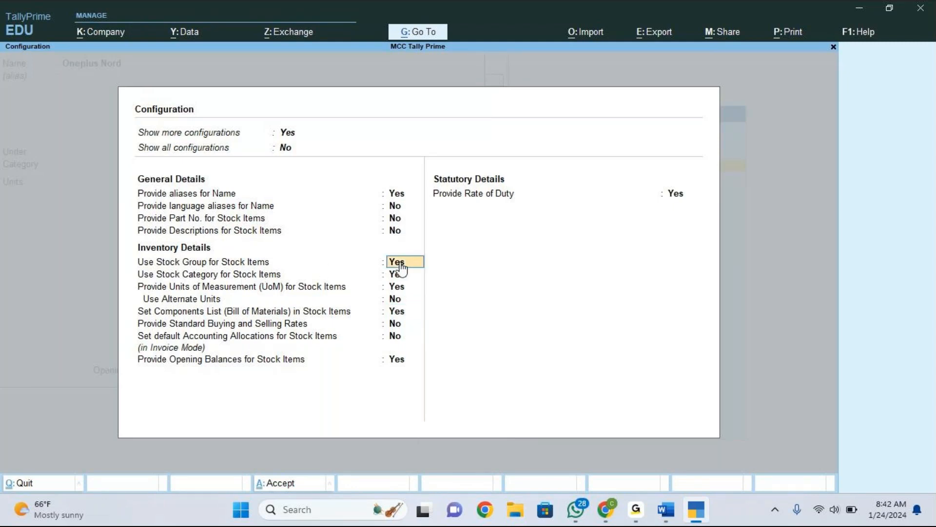
pyautogui.press('Return')
pyautogui.click(401, 263)
pyautogui.press('Return')
pyautogui.click(400, 263)
pyautogui.write('no')
pyautogui.press('Return')
pyautogui.click(399, 263)
pyautogui.write('ye')
pyautogui.press('Return')
pyautogui.press('ctrl')
pyautogui.hotkey('ctrl', 'a')
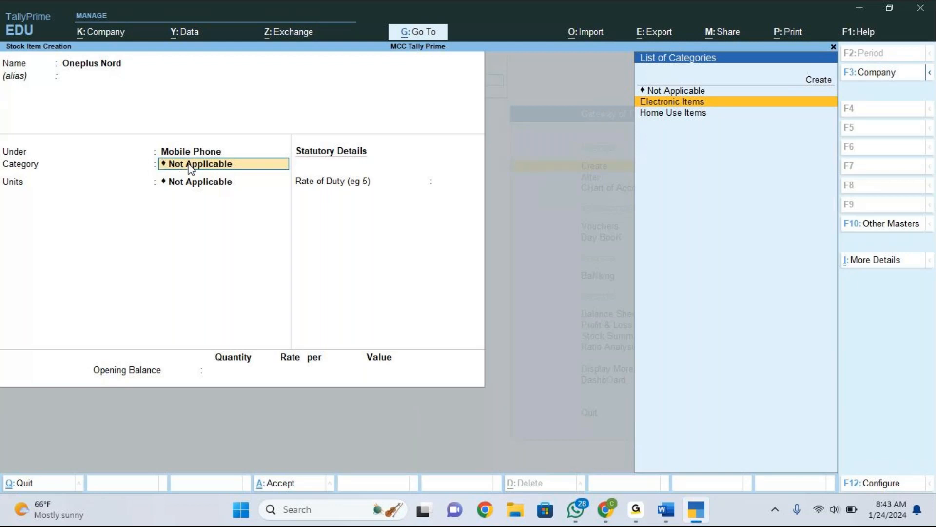
# Set the stock item's category to Electronic Items and its unit to nos.
pyautogui.press('Return')
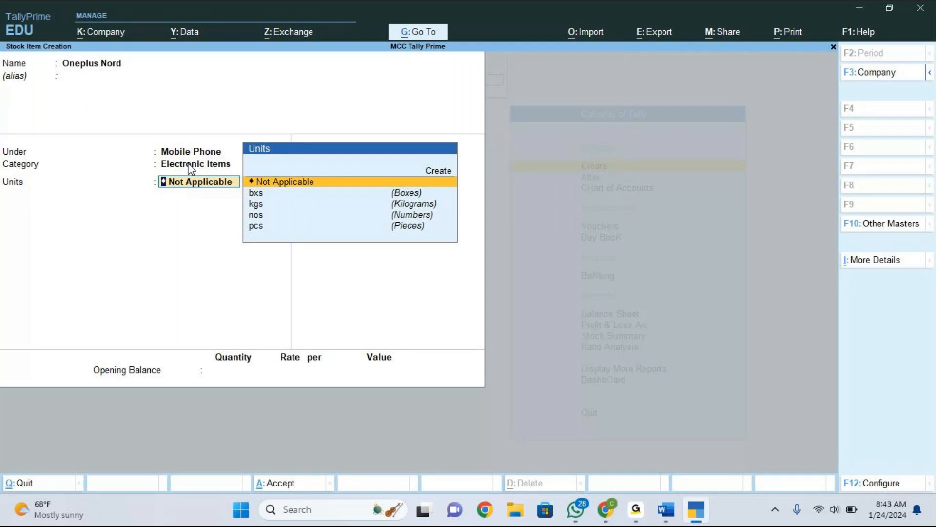
pyautogui.press('Down')
pyautogui.press('Down')
pyautogui.press('Down')
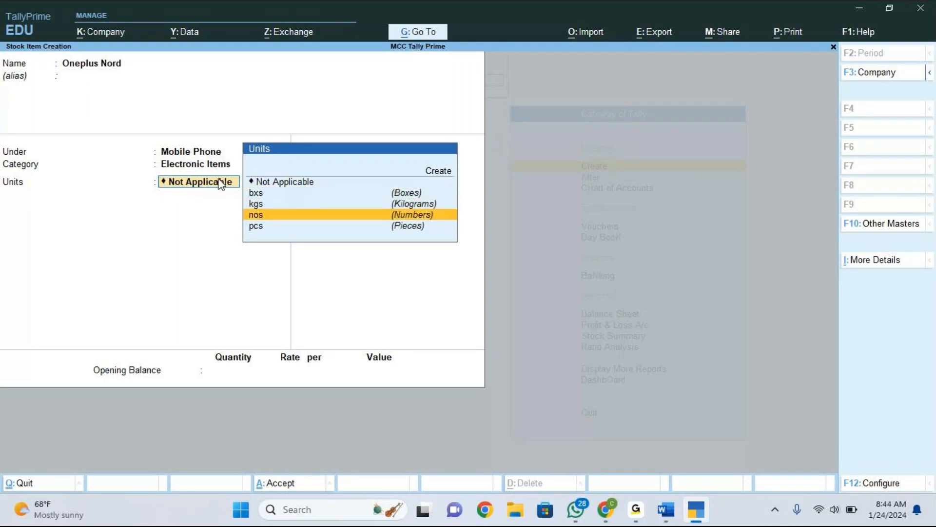
pyautogui.click(298, 219)
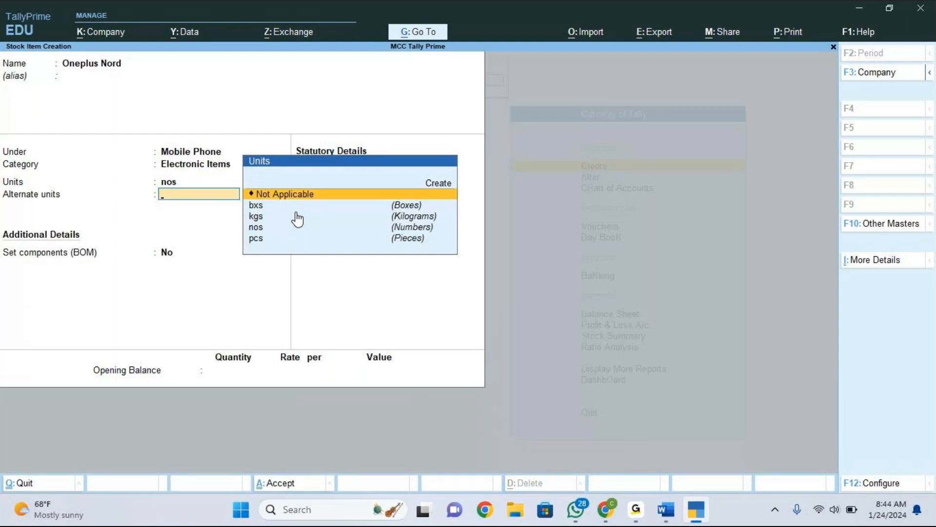
# Turn off alternate units in the stock item configuration and accept it.
pyautogui.press('F12')
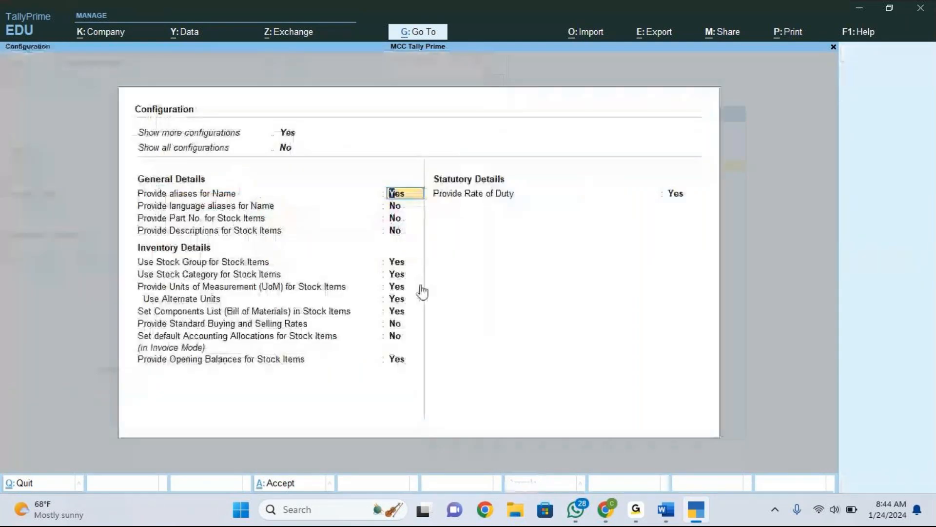
pyautogui.click(405, 301)
pyautogui.press('n')
pyautogui.press('Return')
pyautogui.hotkey('ctrl', 'a')
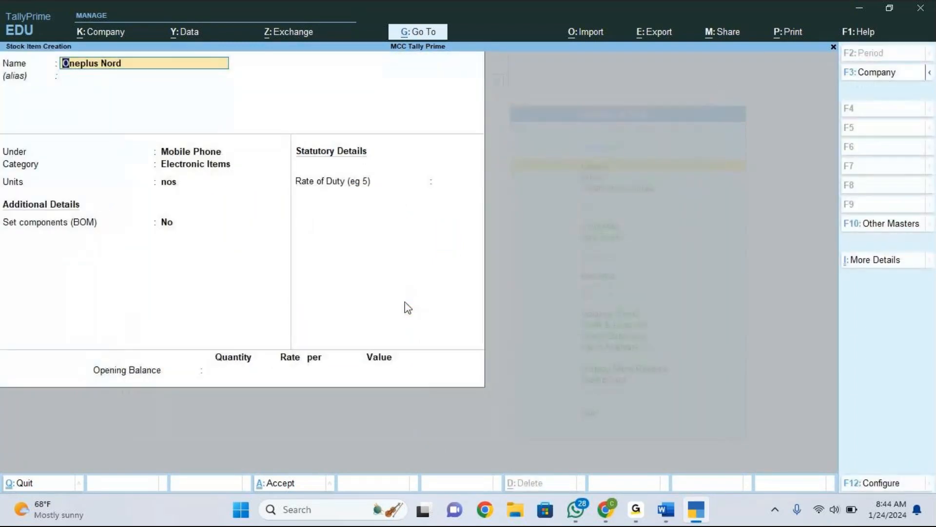
# Turn off the components list (Bill of Materials) option in the stock item configuration and accept it.
pyautogui.press('F12')
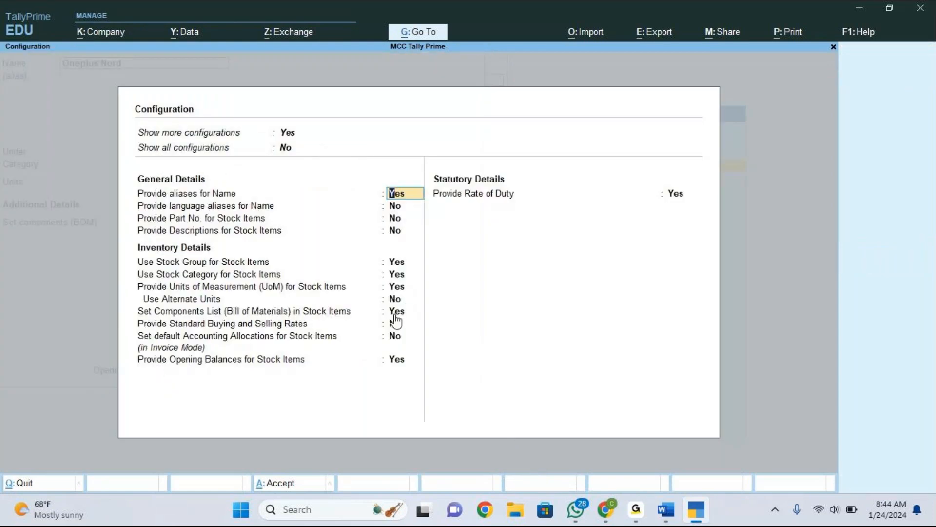
pyautogui.click(397, 314)
pyautogui.press('n')
pyautogui.press('Return')
pyautogui.hotkey('ctrl', 'a')
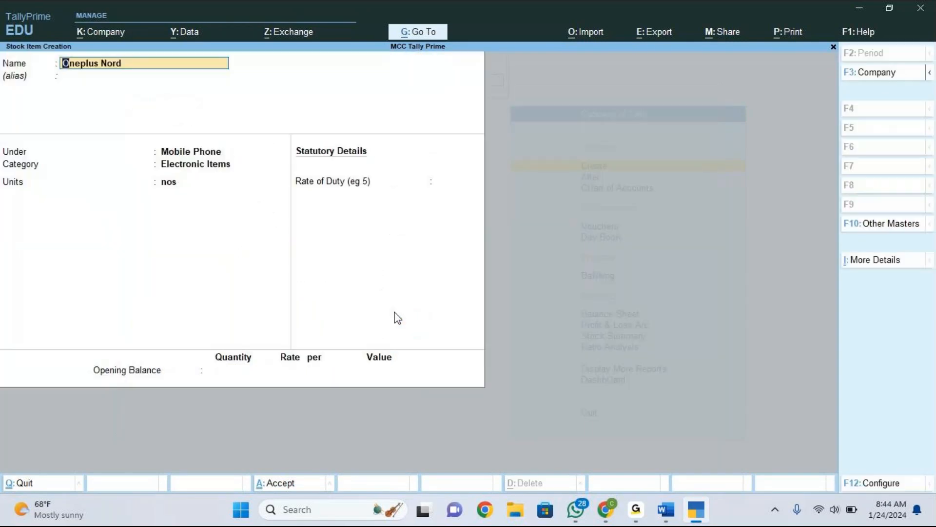
# Step back through the Oneplus Nord fields, re-selecting Mobile Phone, Electronic Items and nos, and skip the rate of duty.
pyautogui.press('Return')
pyautogui.press('Return')
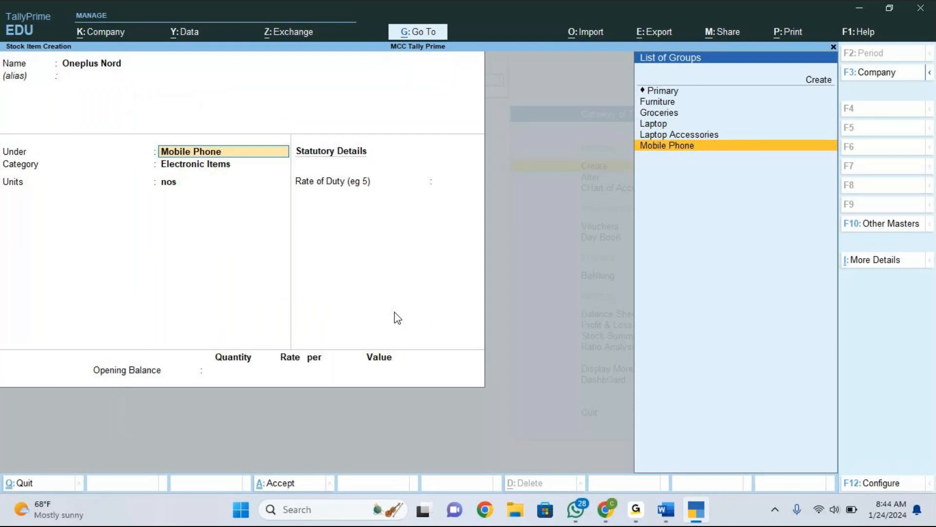
pyautogui.press('BackSpace')
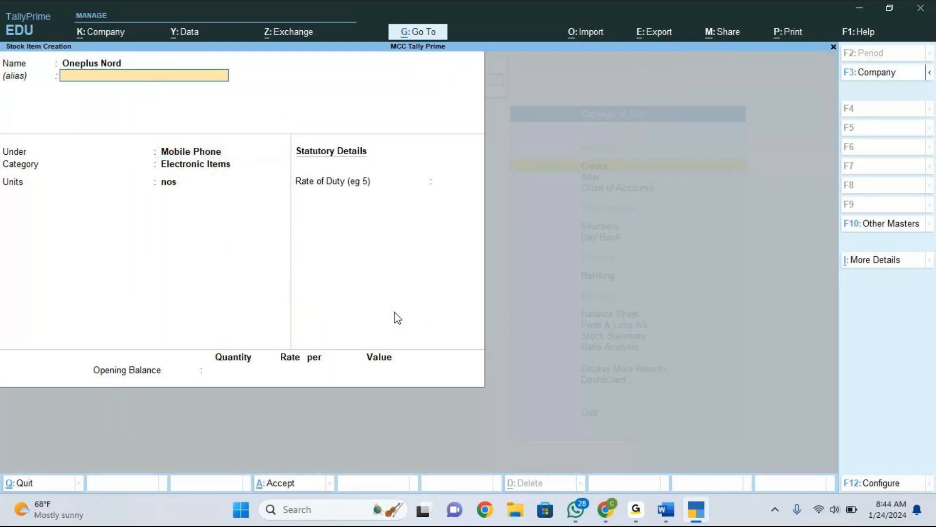
pyautogui.press('BackSpace')
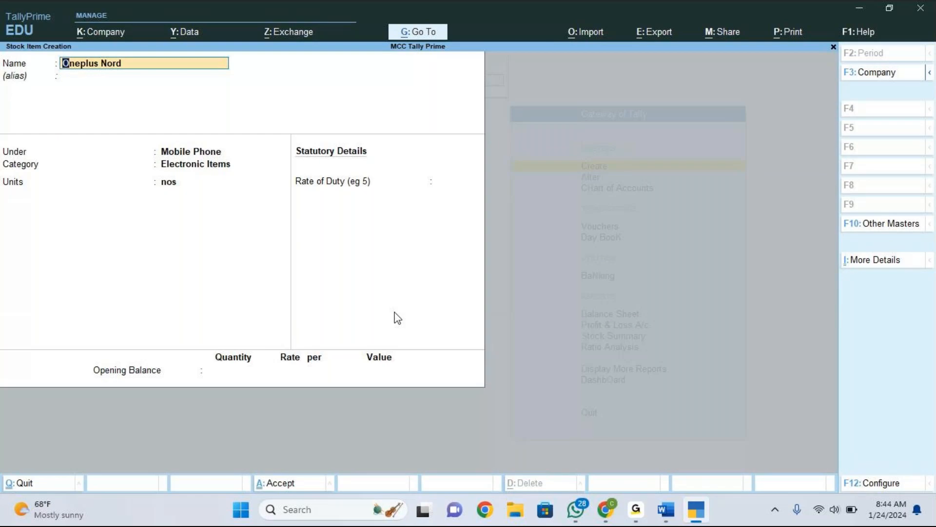
pyautogui.press('Return')
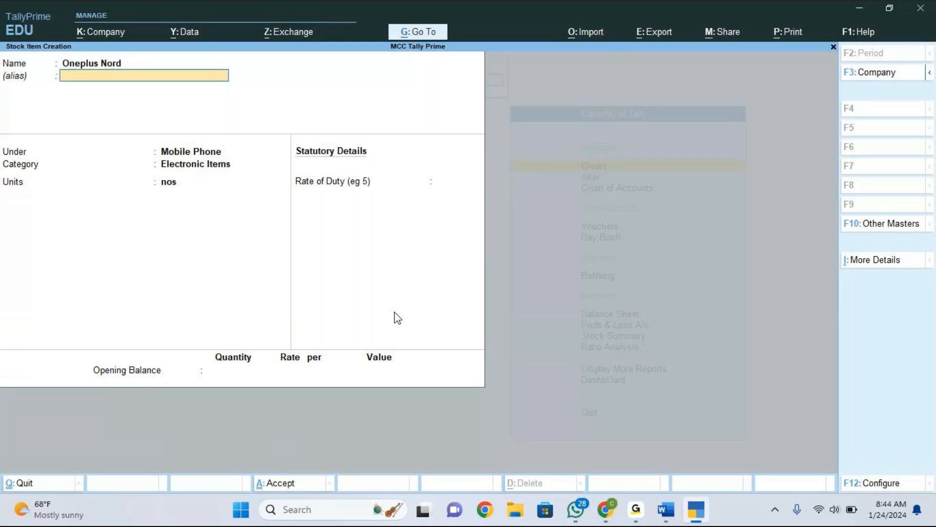
pyautogui.press('Return')
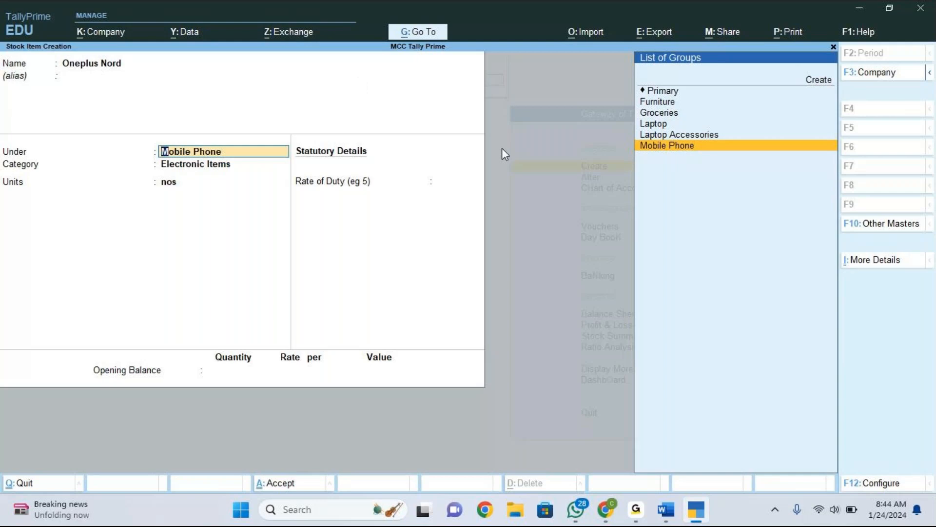
pyautogui.click(695, 148)
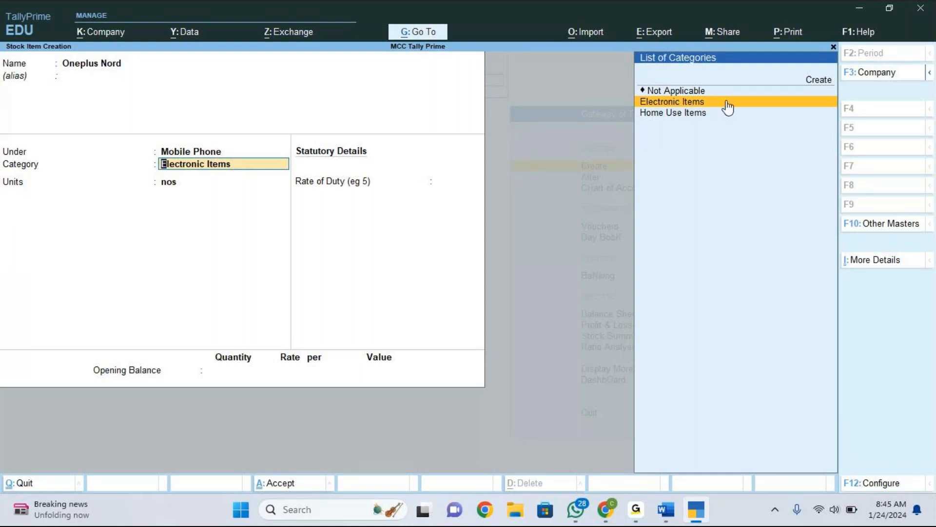
pyautogui.click(689, 102)
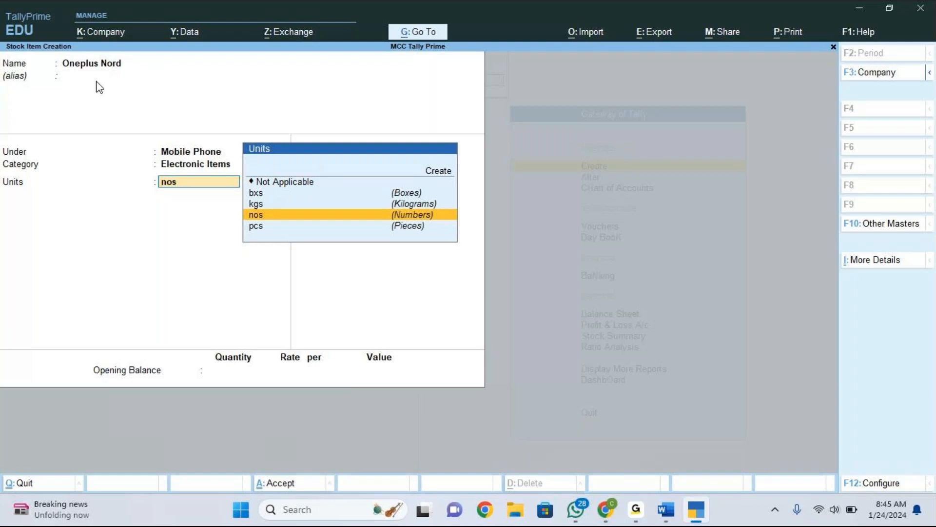
pyautogui.click(273, 220)
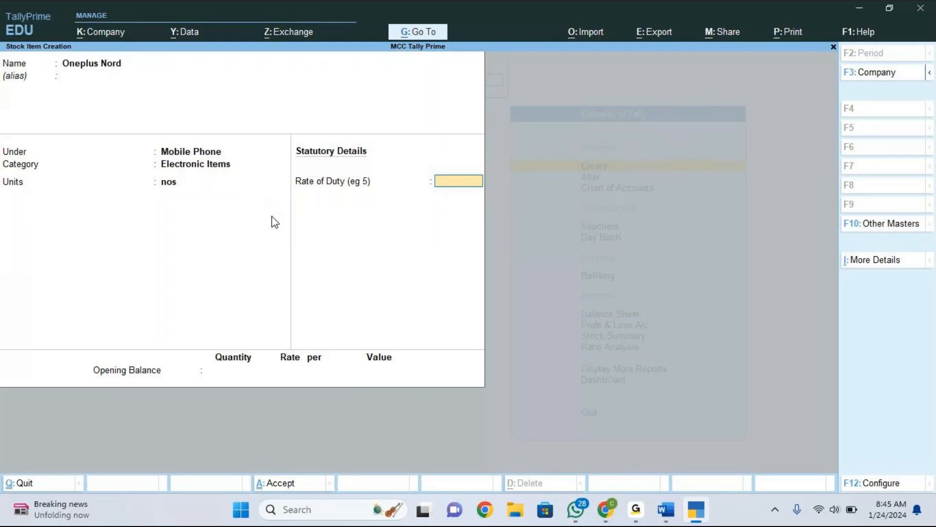
pyautogui.press('Return')
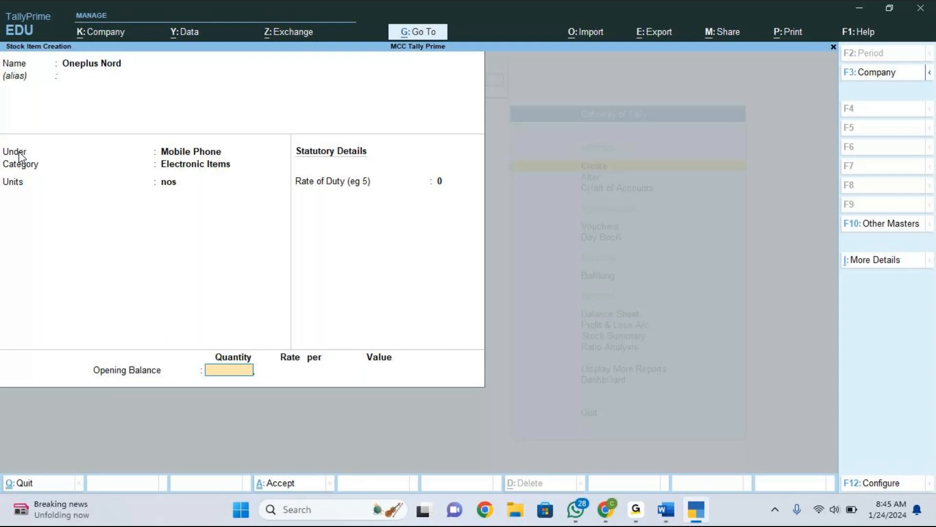
# Enable showing all configurations in the stock item configuration and accept it.
pyautogui.press('F12')
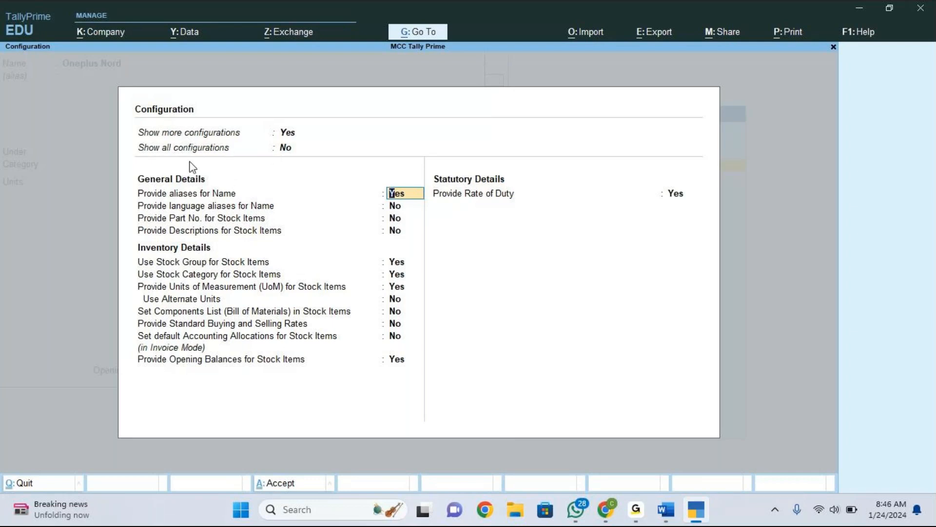
pyautogui.click(295, 148)
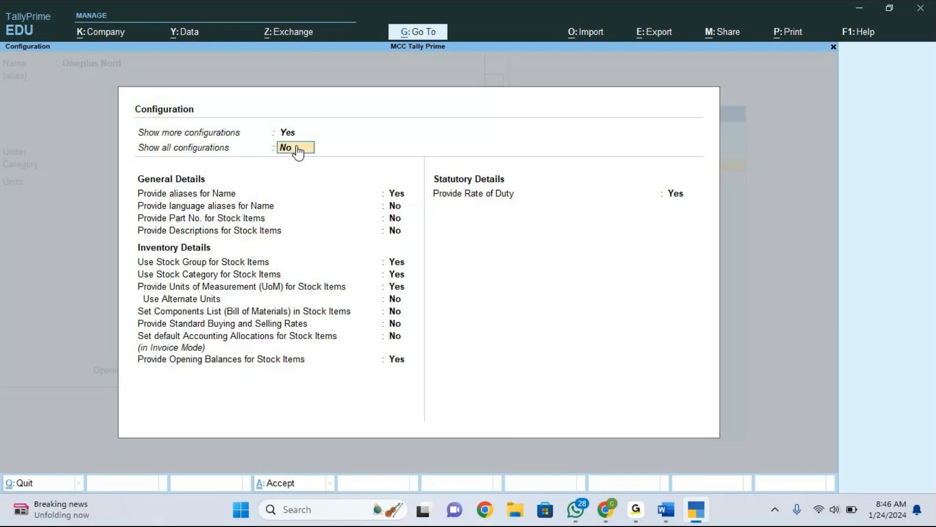
pyautogui.write('y')
pyautogui.press('Return')
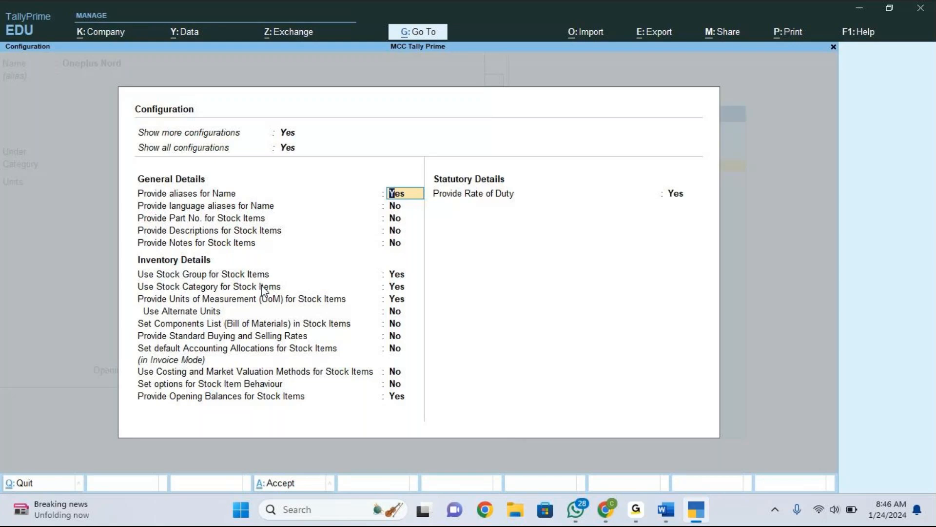
pyautogui.click(398, 288)
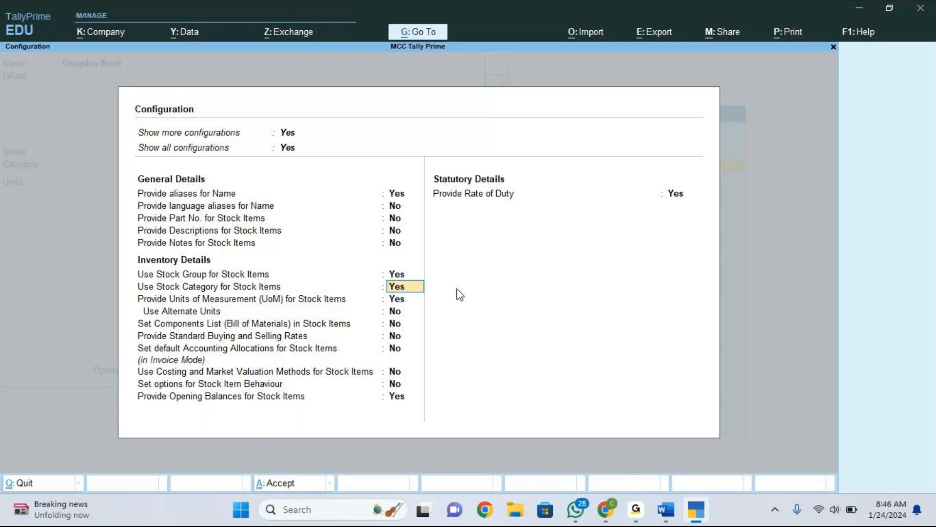
pyautogui.hotkey('ctrl', 'a')
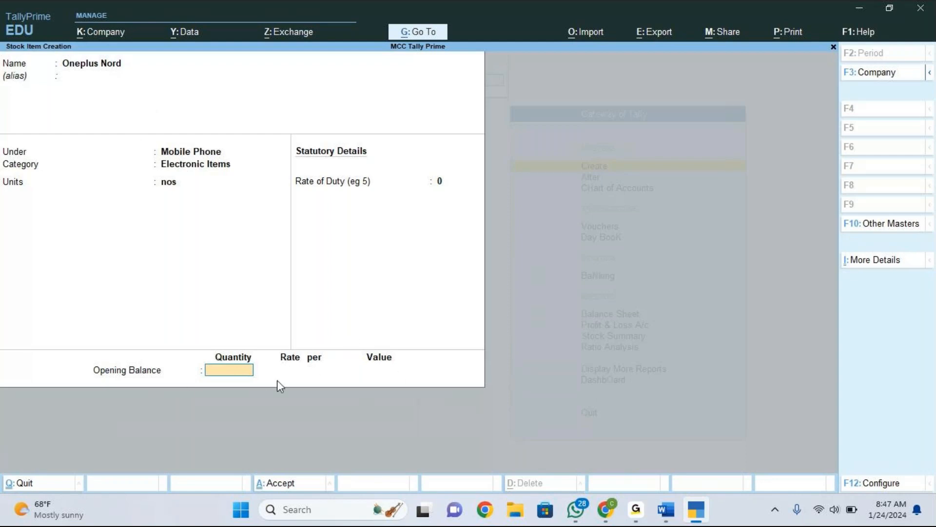
# Save the Oneplus Nord stock item without an opening balance.
pyautogui.press('Return')
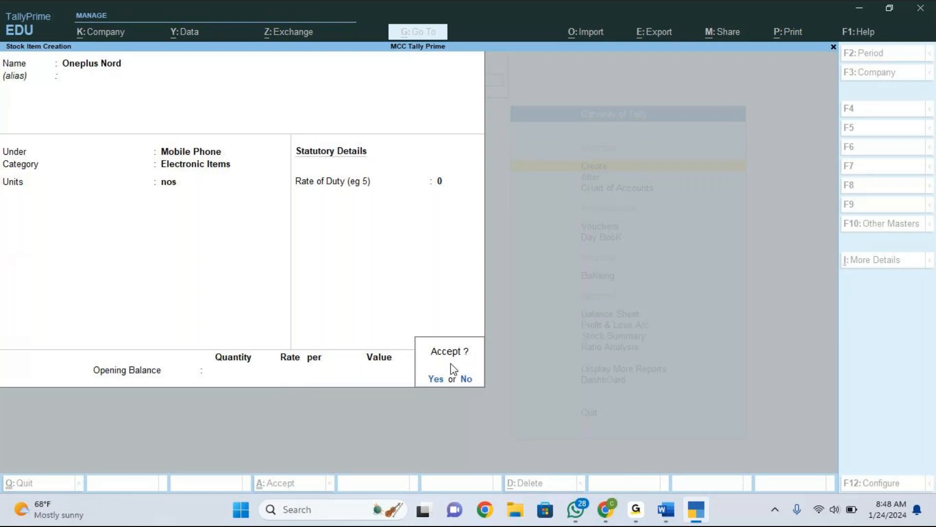
pyautogui.press('Return')
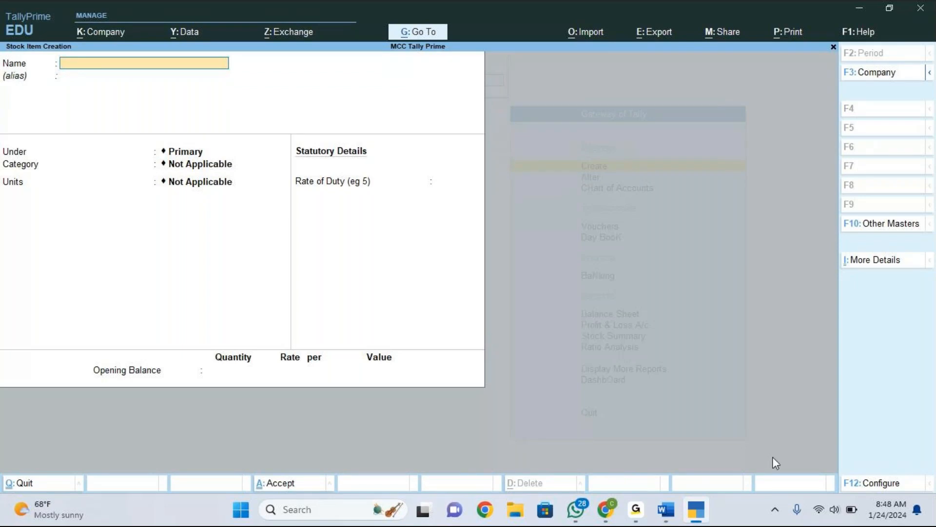
# Check the item list in the Word document, then start a new stock item named Lenovo Think Pad without an alias.
pyautogui.click(666, 510)
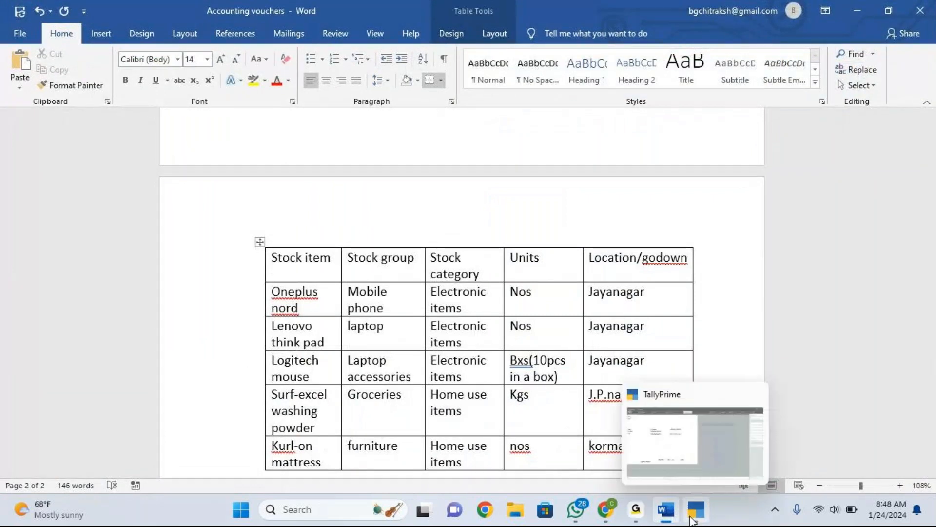
pyautogui.click(694, 514)
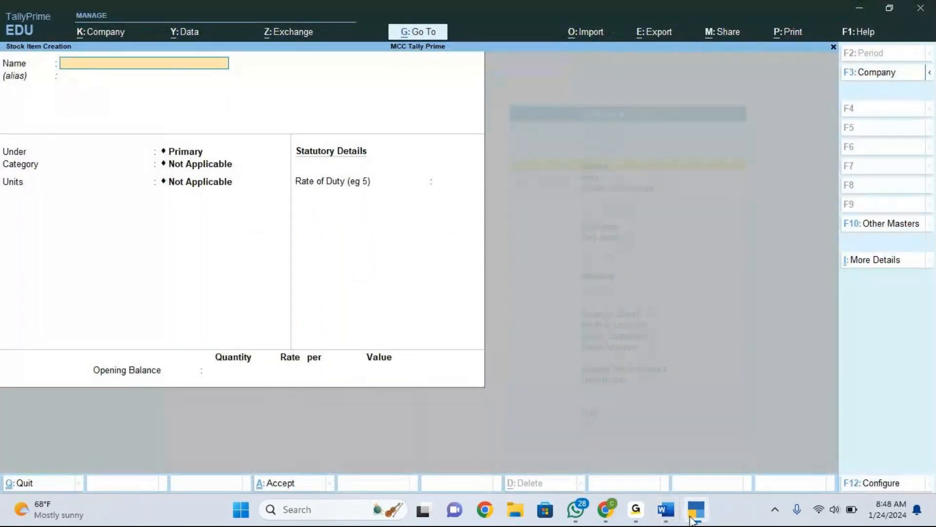
pyautogui.write('Lenovo Think Pad')
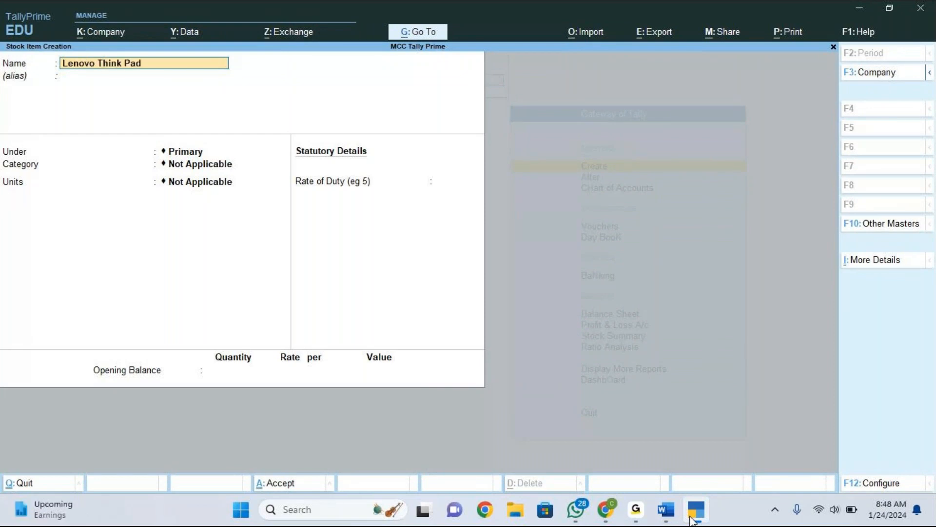
pyautogui.press('Return')
pyautogui.press('Return')
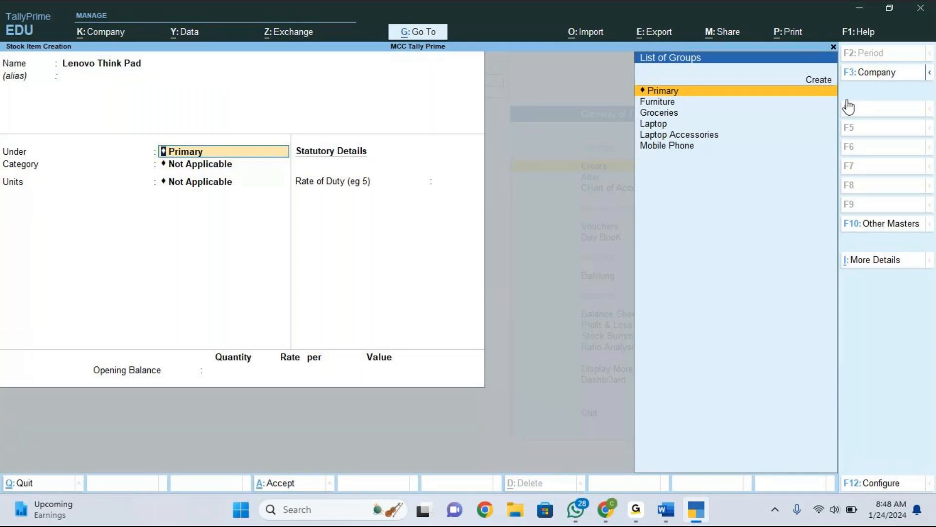
# Place Lenovo Think Pad under the Laptop stock group with the Electronic Items category.
pyautogui.press('Down')
pyautogui.press('Down')
pyautogui.press('Down')
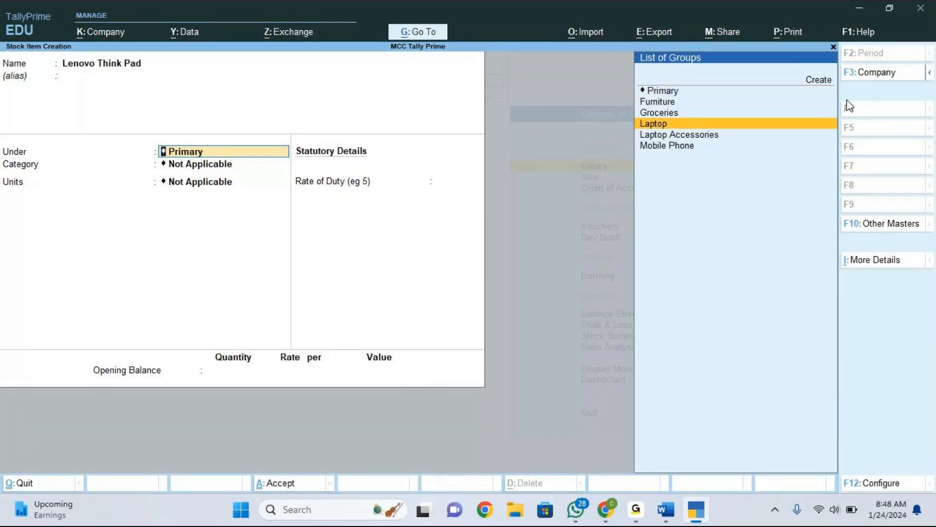
pyautogui.press('Return')
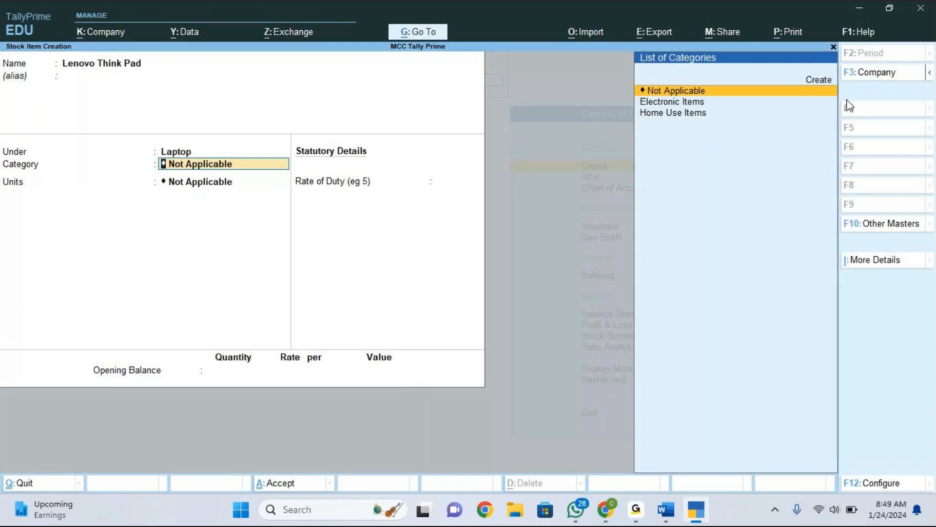
pyautogui.press('Down')
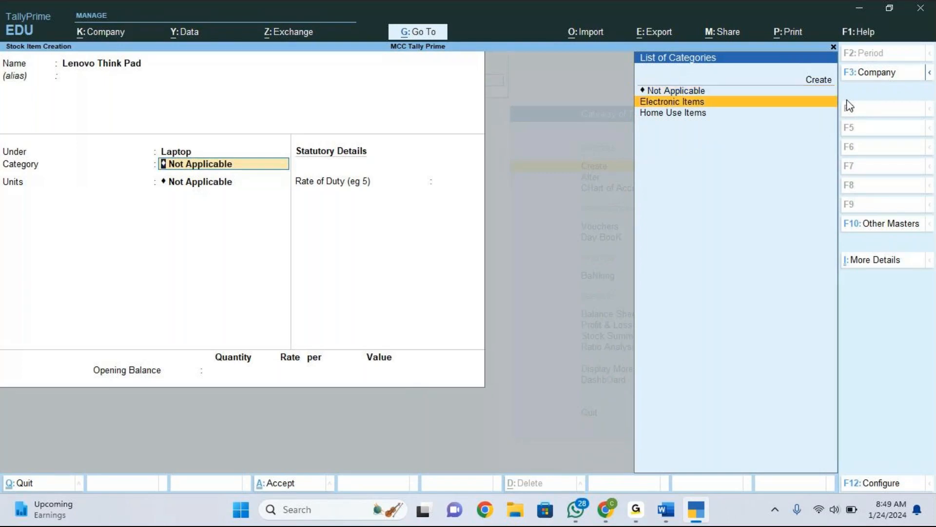
pyautogui.press('Return')
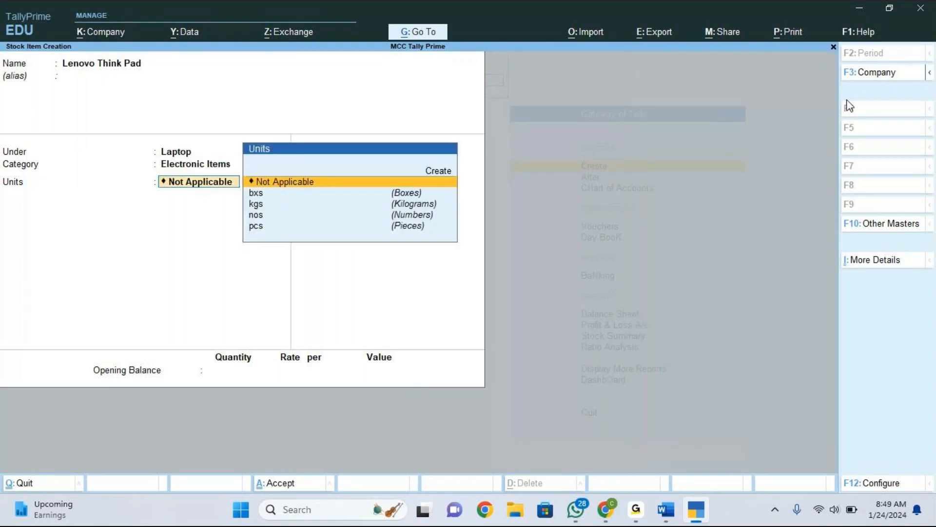
# Set the Lenovo Think Pad unit to nos and save the item without rate of duty or opening balance.
pyautogui.press('Down')
pyautogui.press('Down')
pyautogui.press('Down')
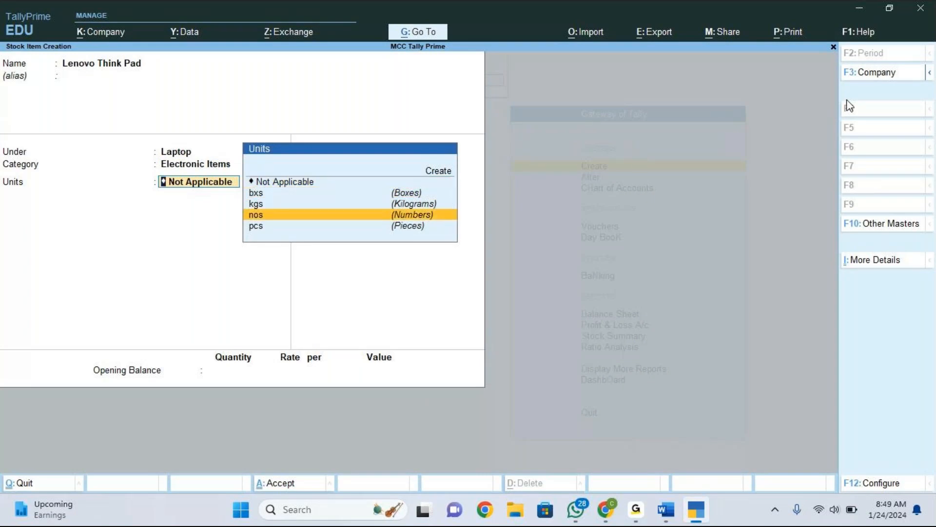
pyautogui.press('Return')
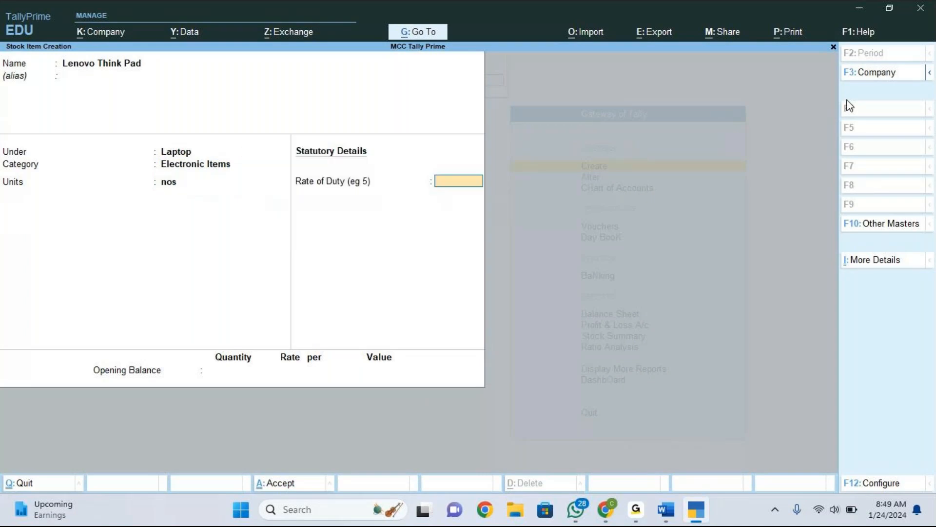
pyautogui.press('Return')
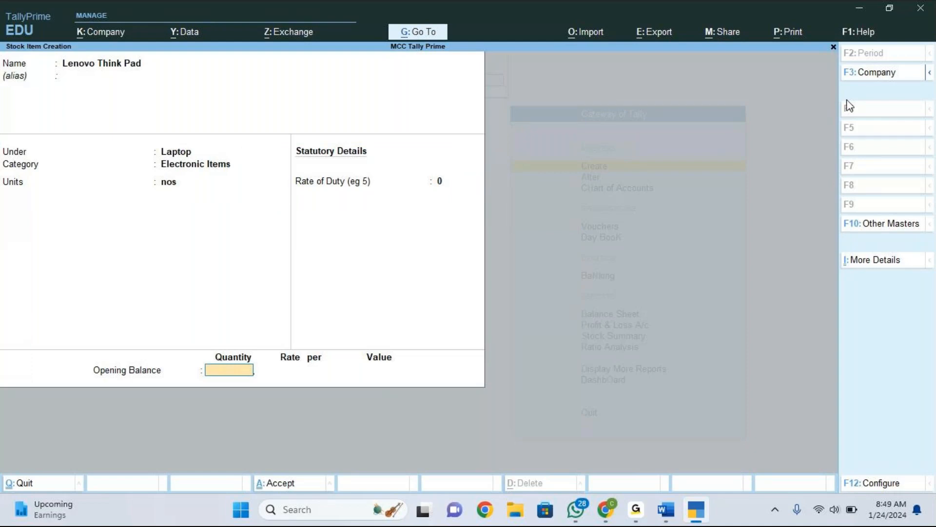
pyautogui.press('Return')
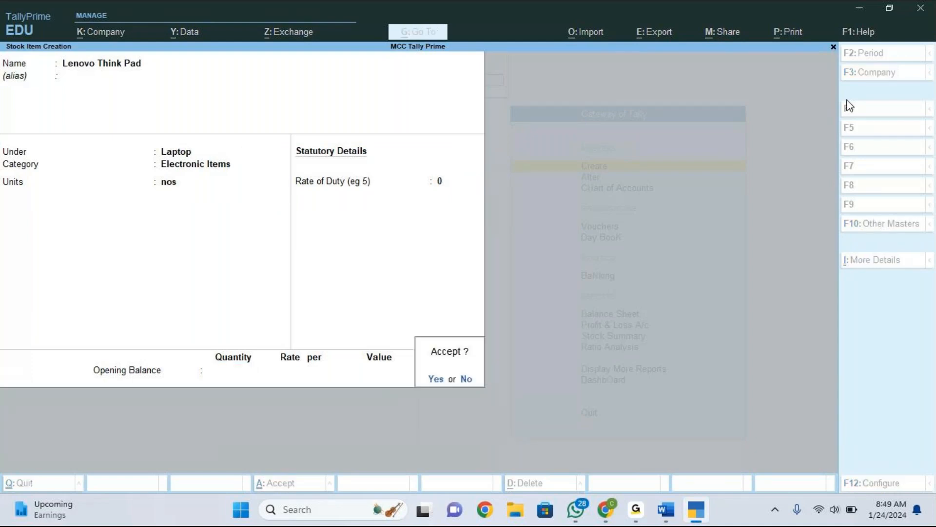
pyautogui.press('Return')
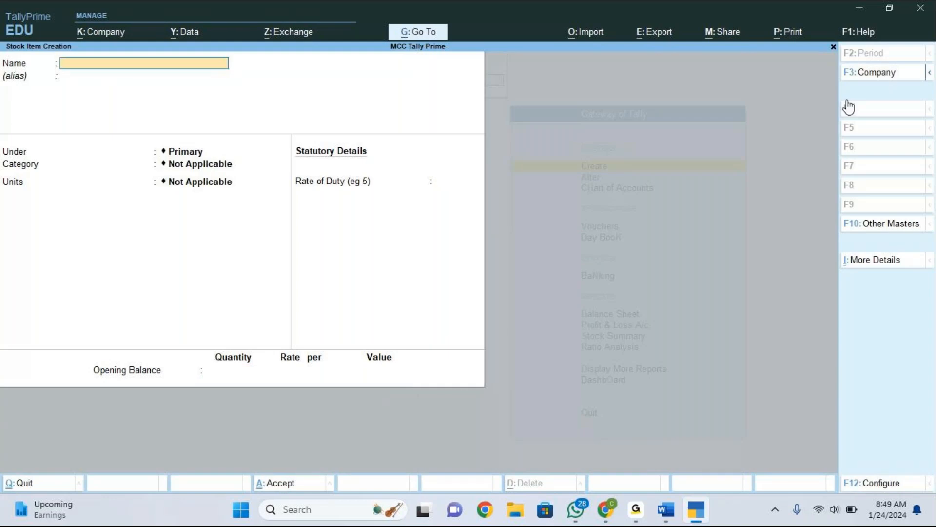
# Switch to the Accounting vouchers Word document.
pyautogui.hotkey('alt', 'Tab')
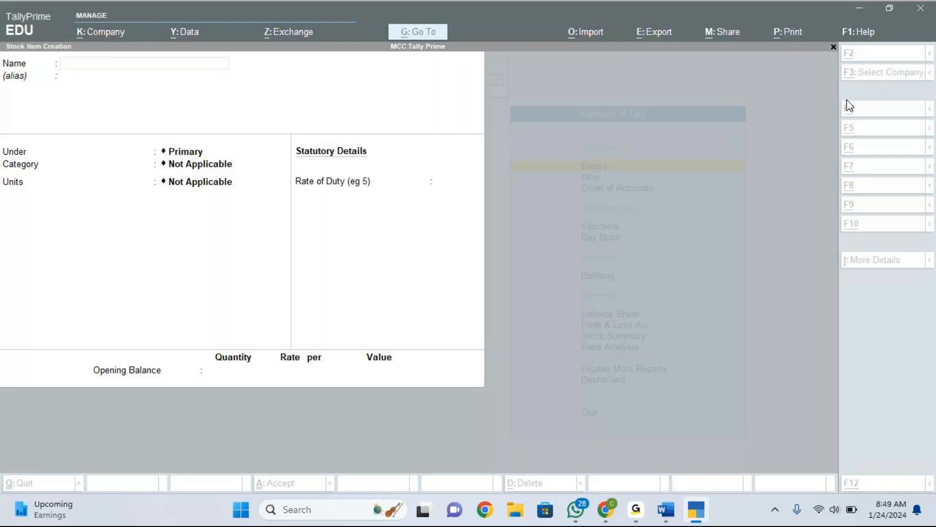
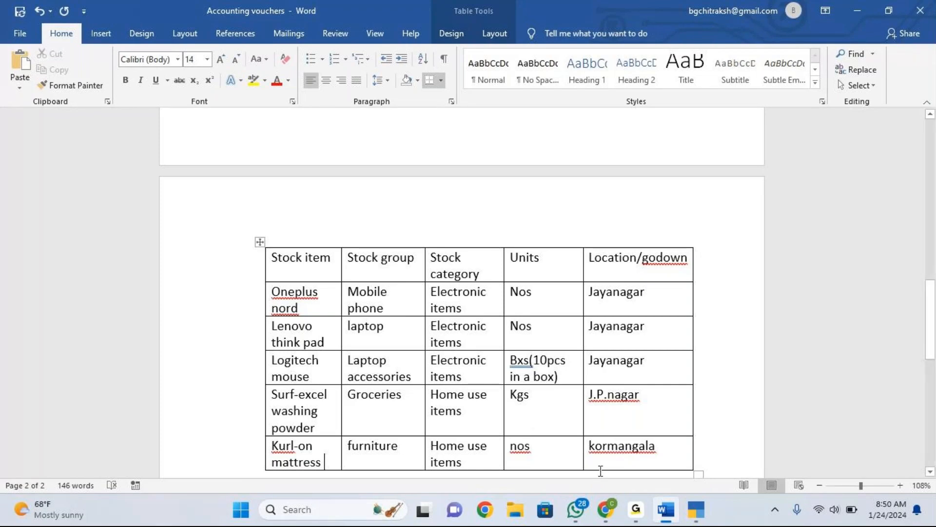
# Return to TallyPrime and start a new stock item named Logitech Mouse without an alias.
pyautogui.moveTo(699, 518)
pyautogui.click(698, 518)
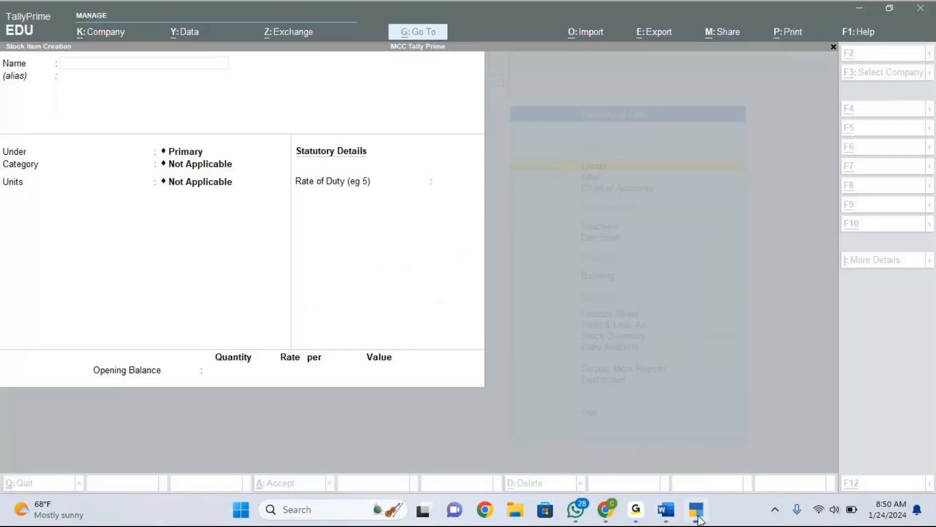
pyautogui.write('Lo')
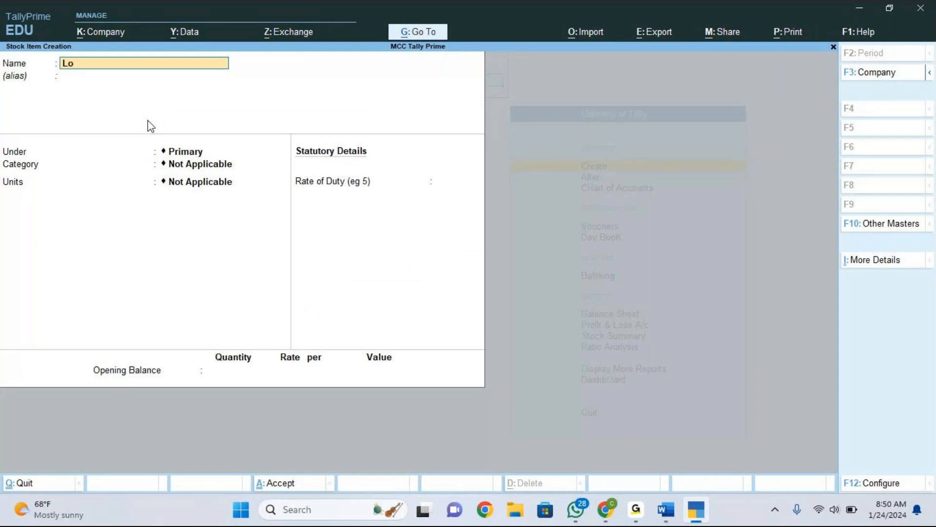
pyautogui.write('gitech Mouse')
pyautogui.press('Return')
pyautogui.press('Return')
# Place Logitech Mouse under the Laptop Accessories stock group with the Electronic Items category.
pyautogui.press('Down')
pyautogui.press('Down')
pyautogui.press('Down')
pyautogui.press('Down')
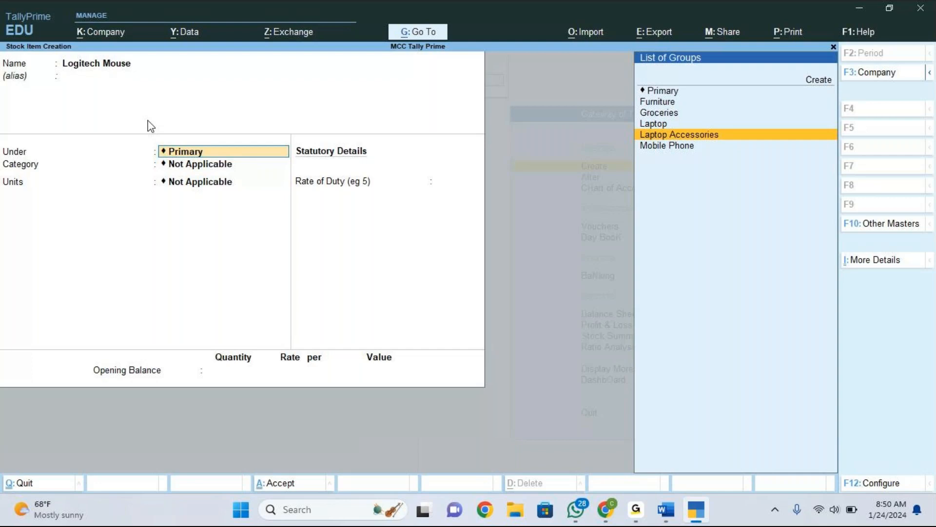
pyautogui.press('Up')
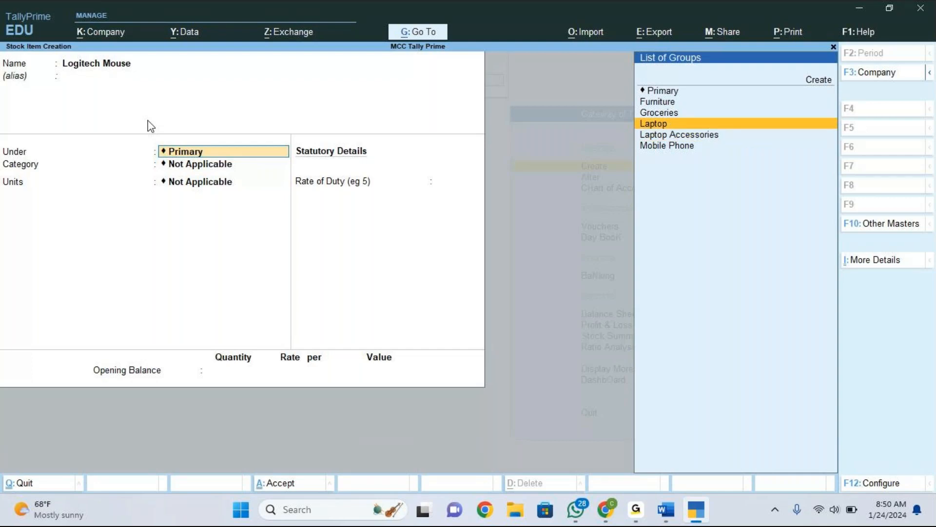
pyautogui.press('Down')
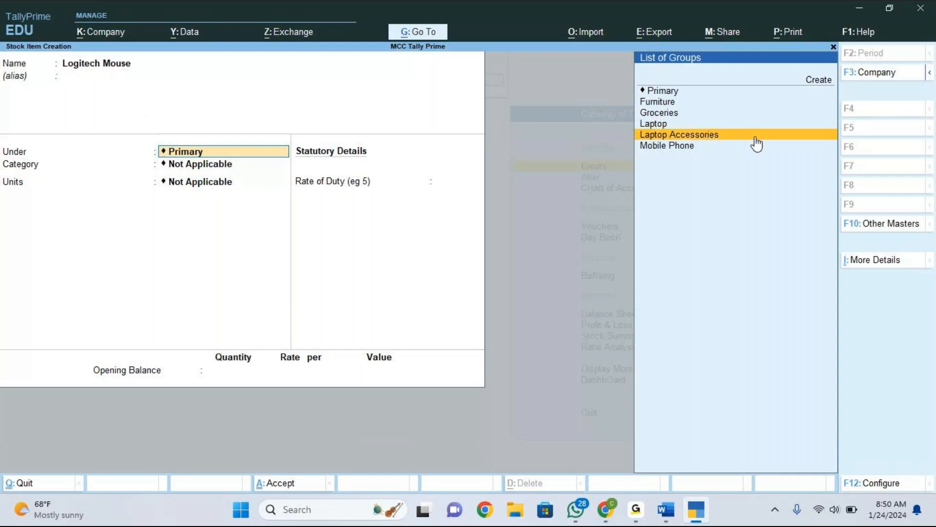
pyautogui.press('Return')
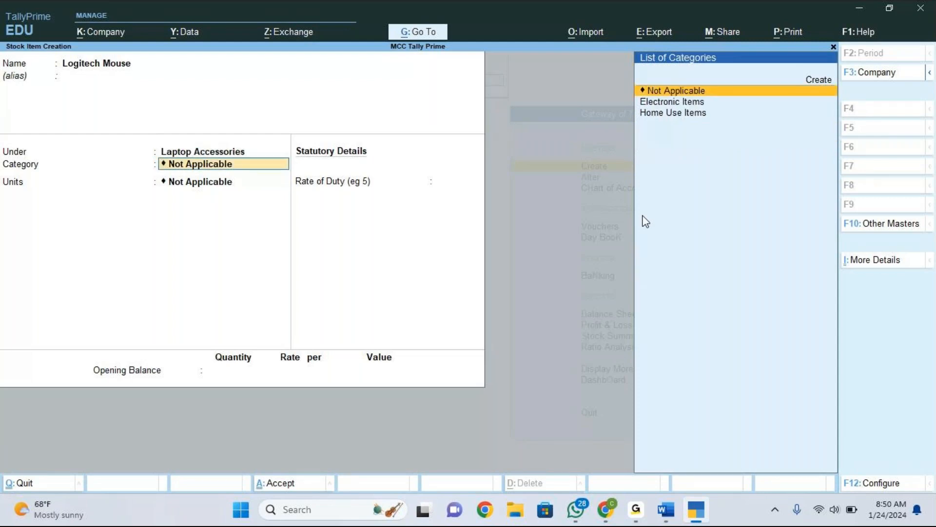
pyautogui.press('Down')
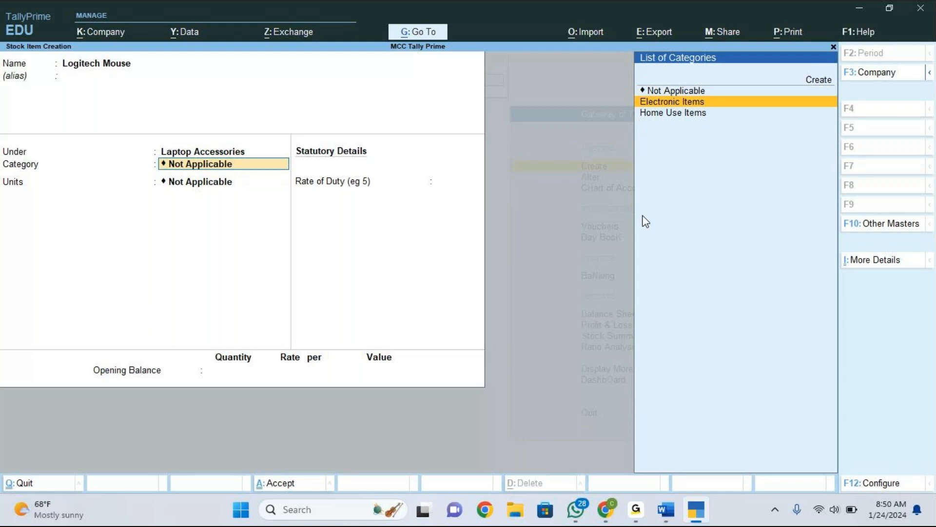
pyautogui.press('Return')
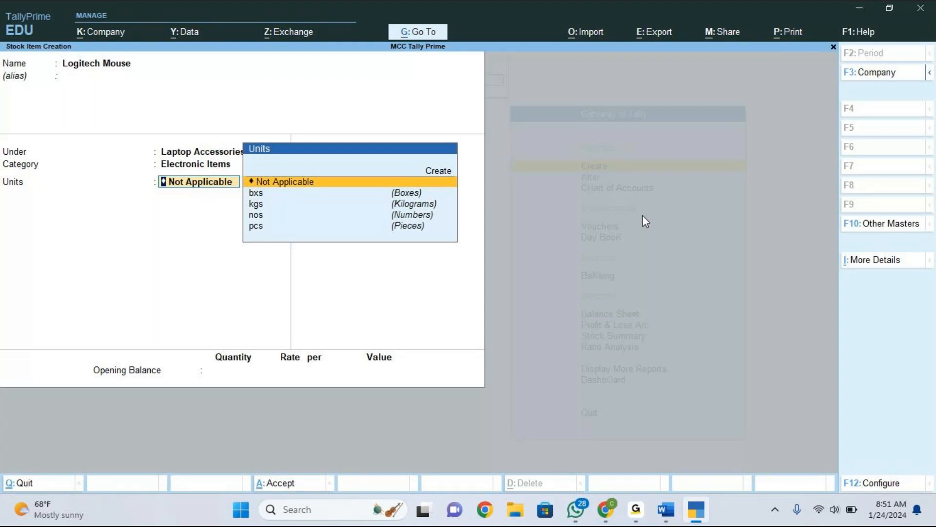
# Enable Use Alternate Units in the stock item configuration and accept it.
pyautogui.press('F12')
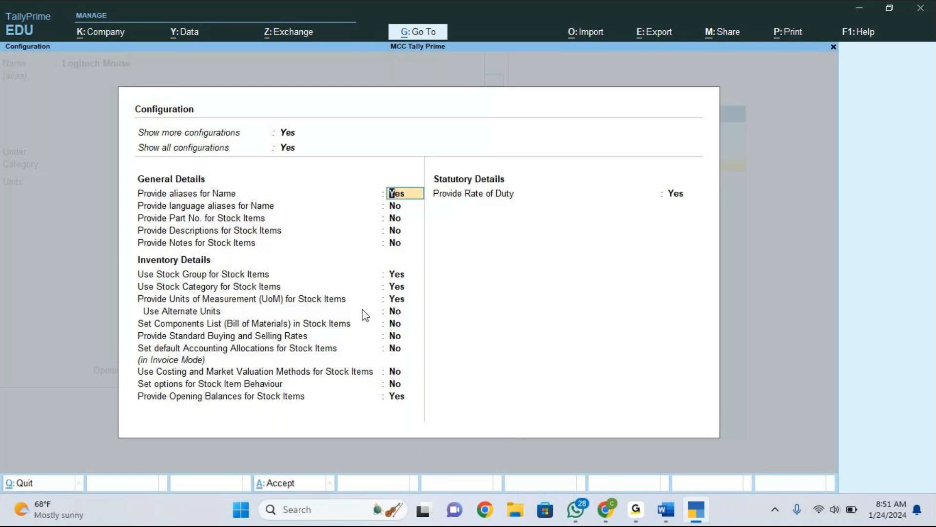
pyautogui.click(401, 313)
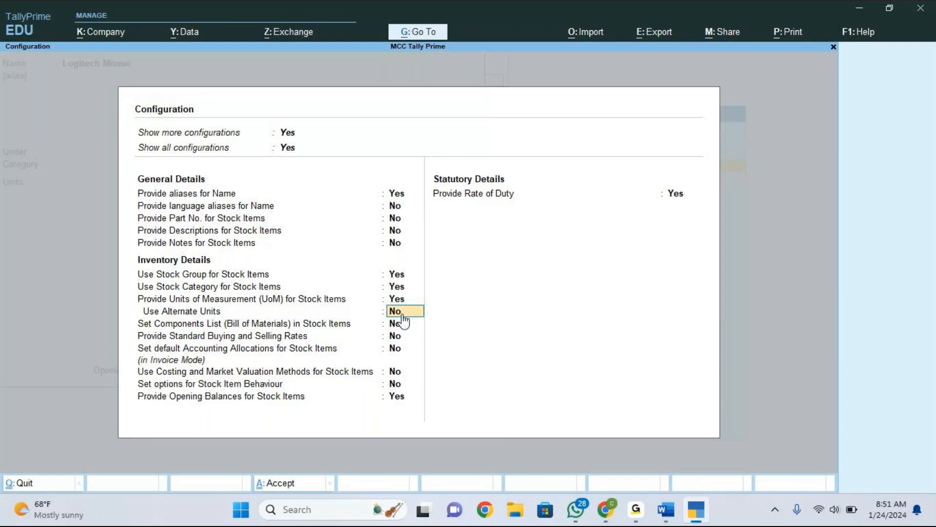
pyautogui.write('yes')
pyautogui.hotkey('ctrl', 'a')
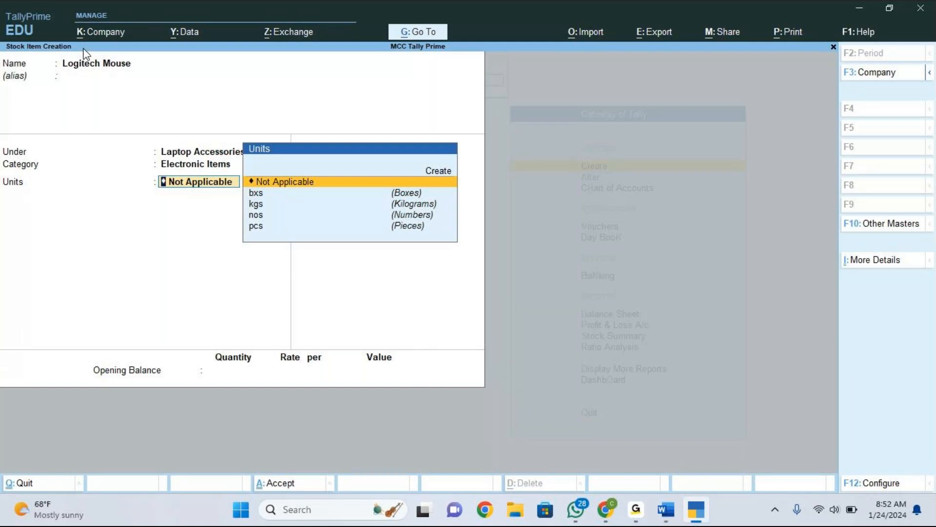
# Set the unit to bxs with alternate unit pcs, where 10 pcs equal 1 bxs.
pyautogui.press('Down')
pyautogui.press('Return')
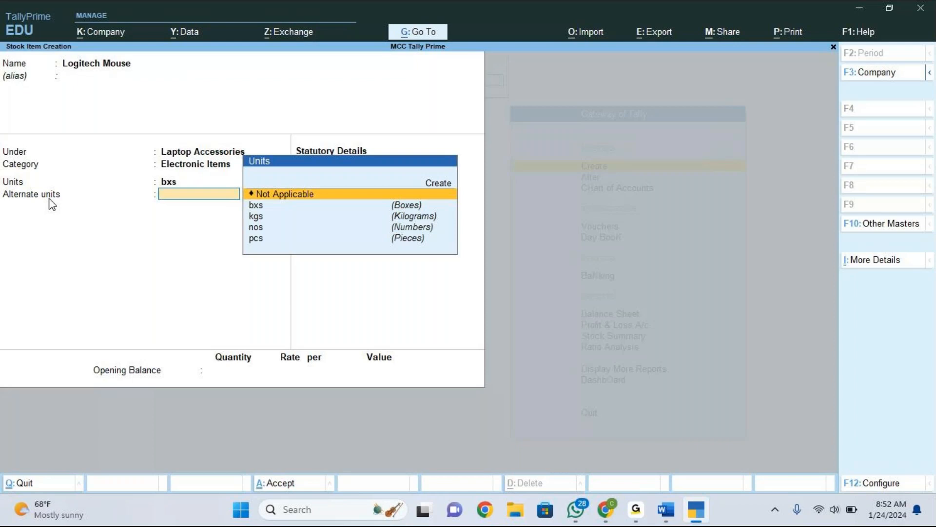
pyautogui.press('Down')
pyautogui.press('Down')
pyautogui.press('Down')
pyautogui.press('Down')
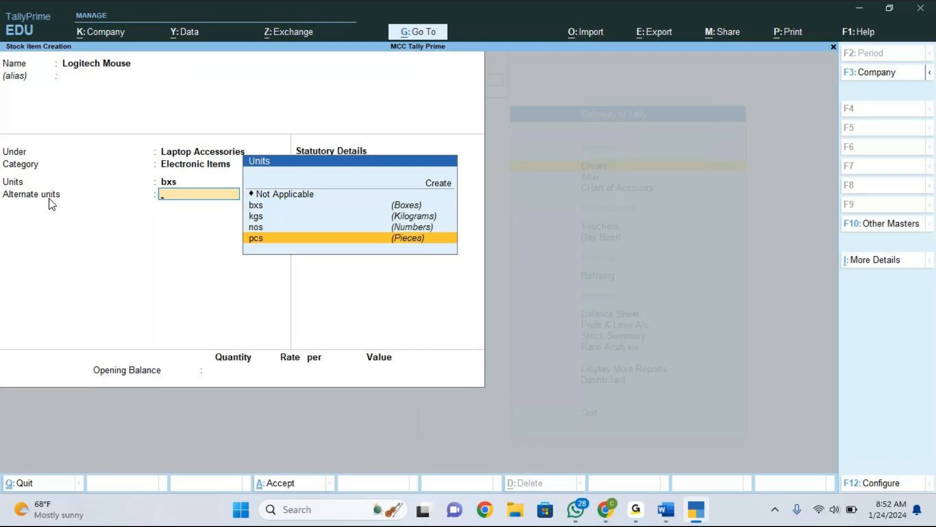
pyautogui.press('Return')
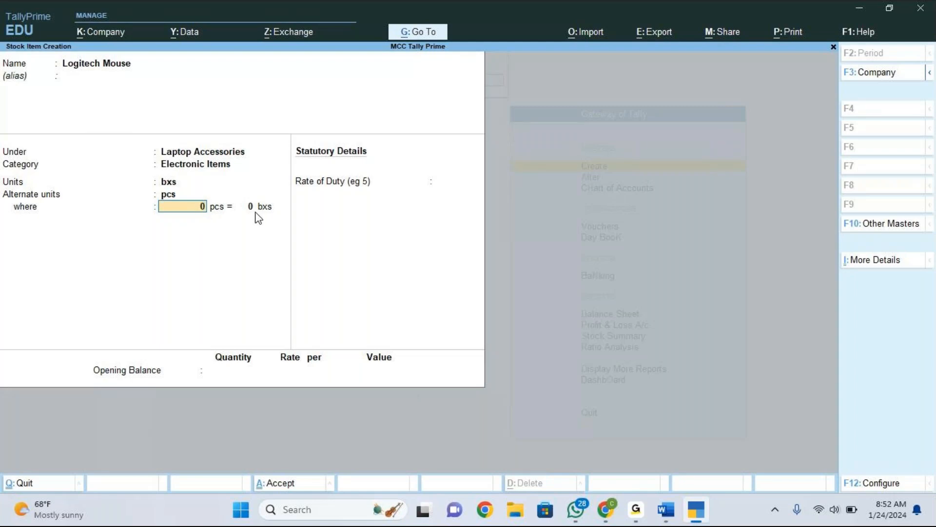
pyautogui.write('10')
pyautogui.press('Return')
pyautogui.write('1')
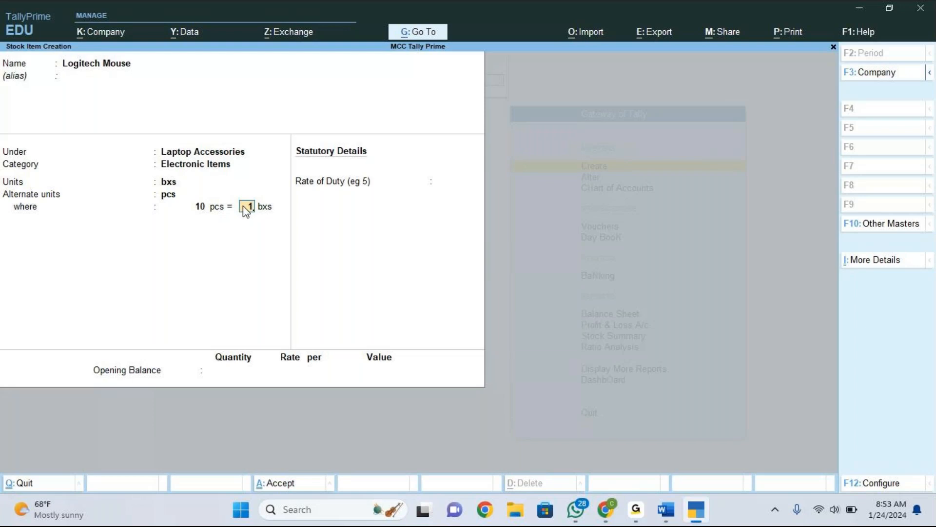
pyautogui.press('Return')
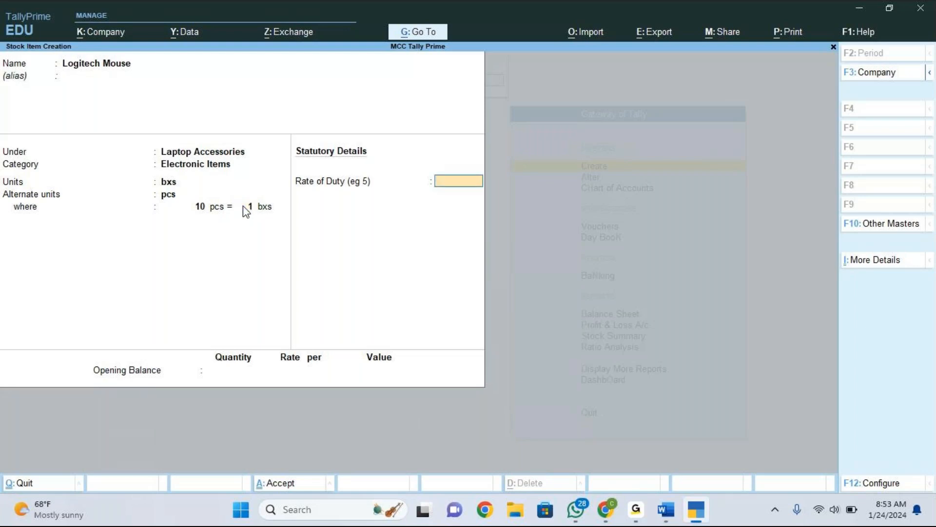
# Save Logitech Mouse without a rate of duty or opening balance.
pyautogui.press('Return')
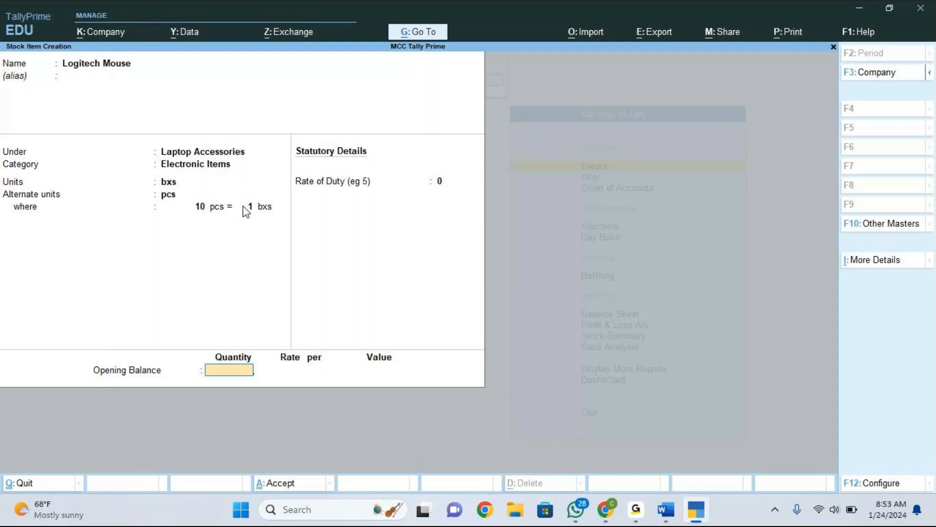
pyautogui.press('Return')
pyautogui.press('Return')
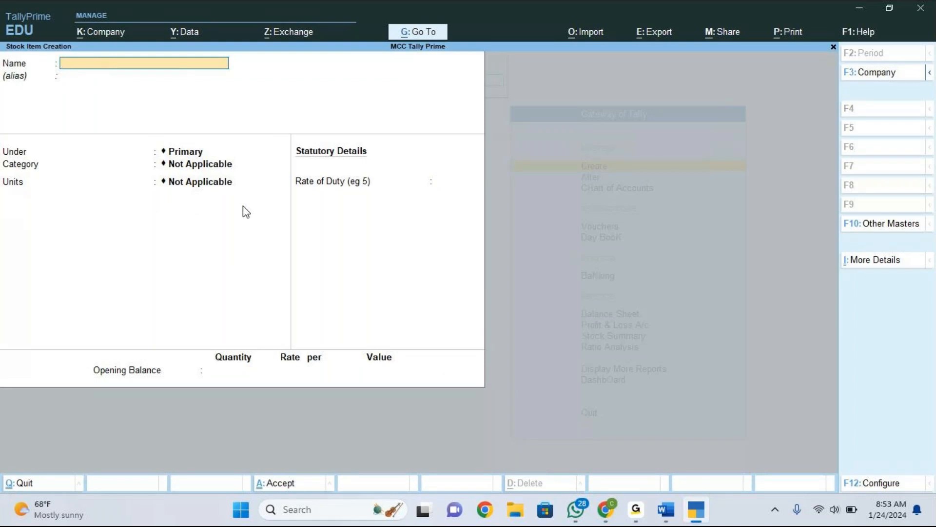
# Check the item list in the Word document, then start a stock item named Surf-Excel Washing Powder without an alias.
pyautogui.hotkey('alt', 'Tab')
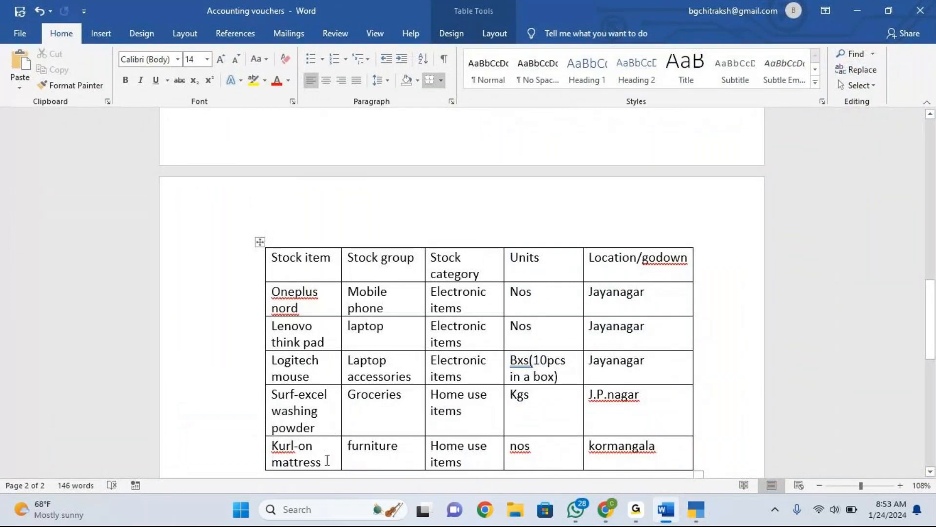
pyautogui.hotkey('alt', 'Tab')
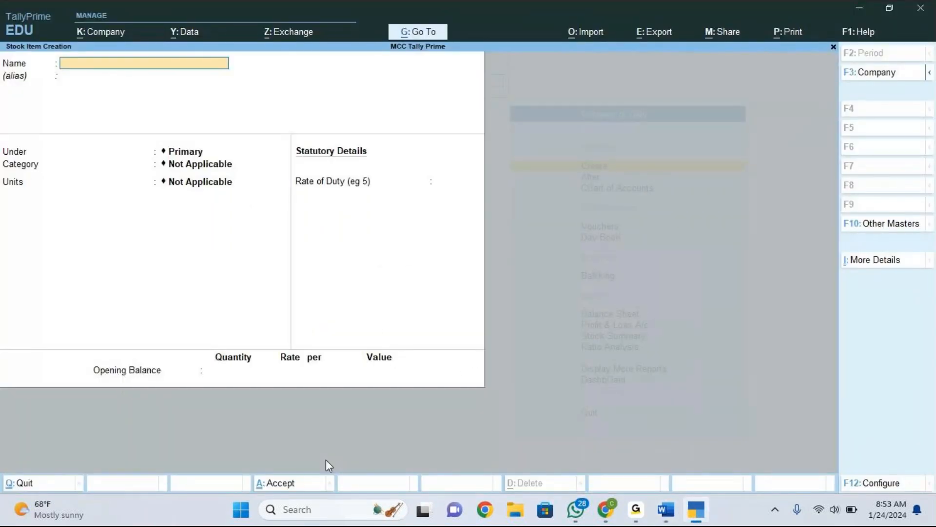
pyautogui.write('Surf-Excel Washin')
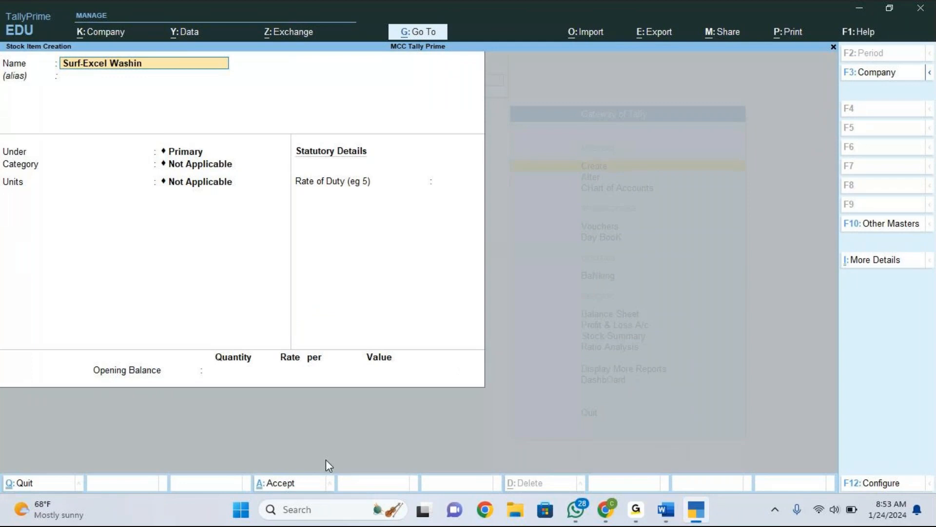
pyautogui.write('g Powder')
pyautogui.press('Return')
pyautogui.press('Return')
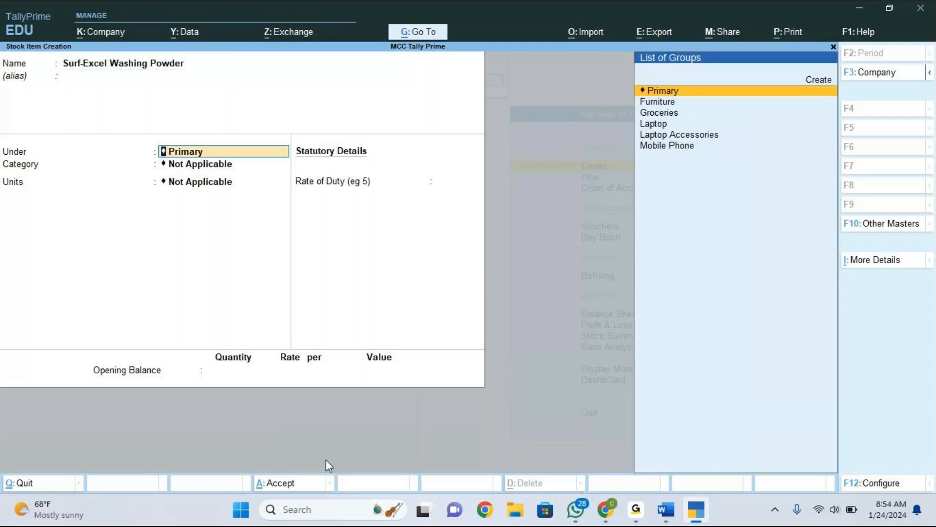
# Place Surf-Excel Washing Powder under the Groceries stock group with the Home Use Items category.
pyautogui.press('Down')
pyautogui.press('Down')
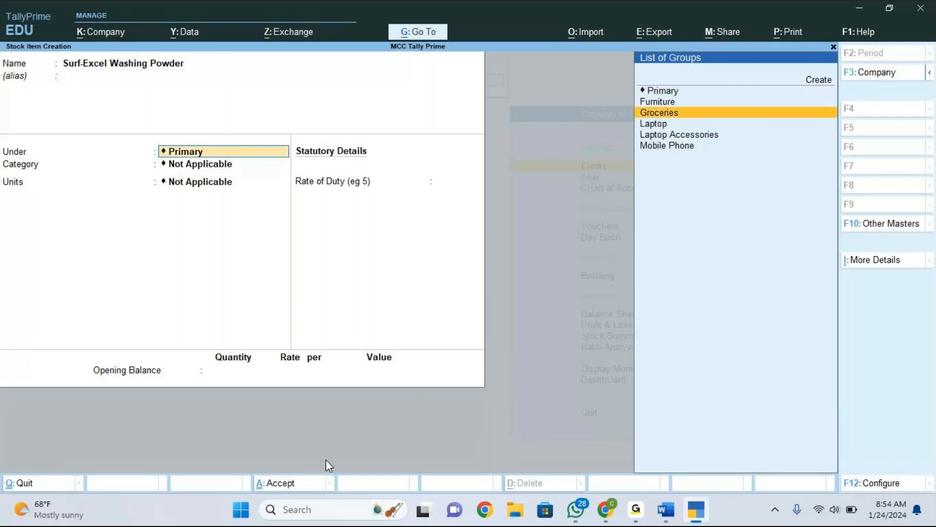
pyautogui.press('Return')
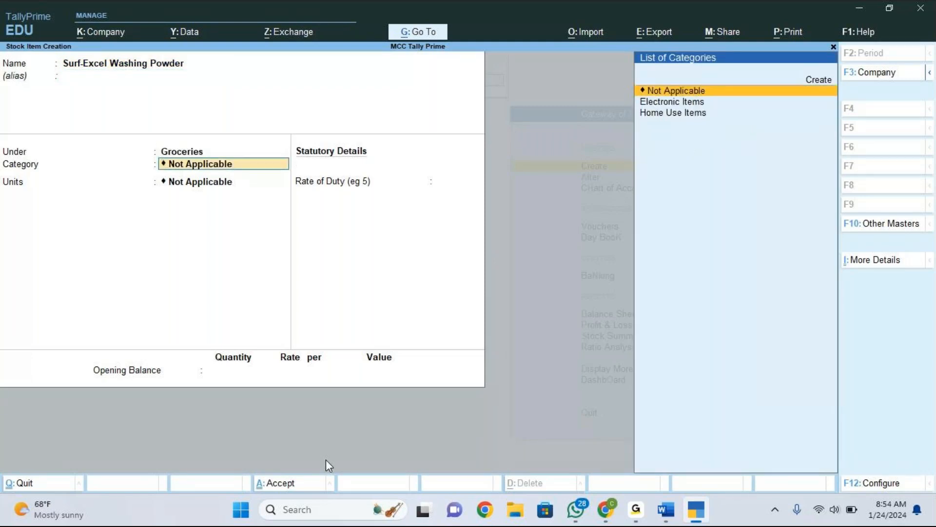
pyautogui.press('Down')
pyautogui.press('Down')
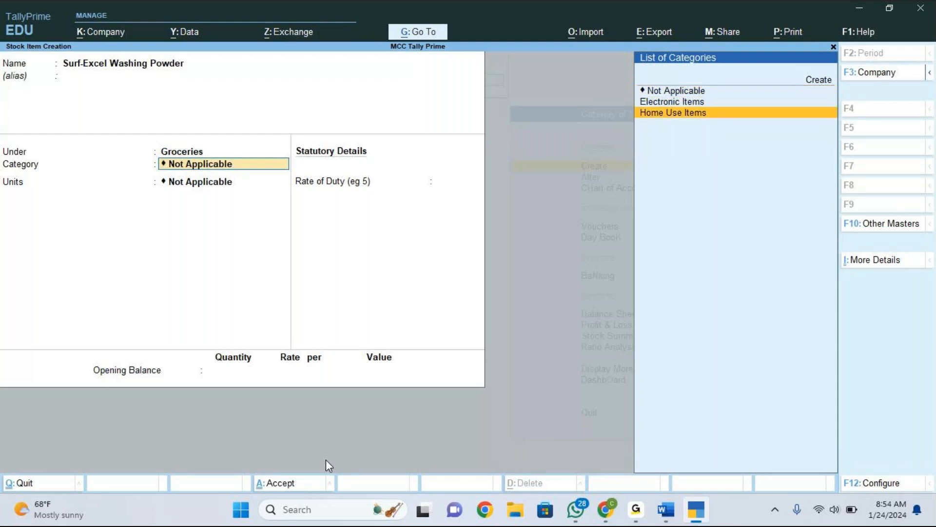
pyautogui.press('Return')
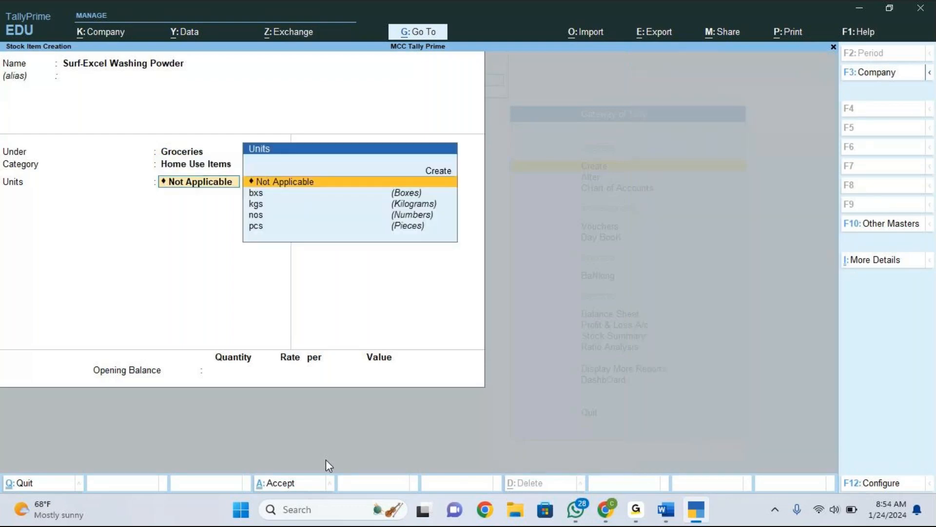
# Set the unit to kgs with no alternate unit and save the item.
pyautogui.press('Down')
pyautogui.press('Down')
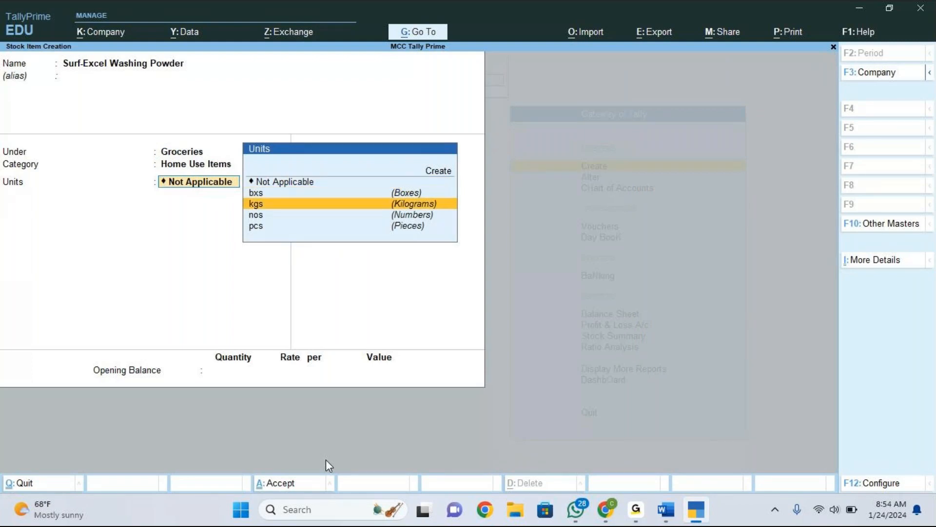
pyautogui.press('Return')
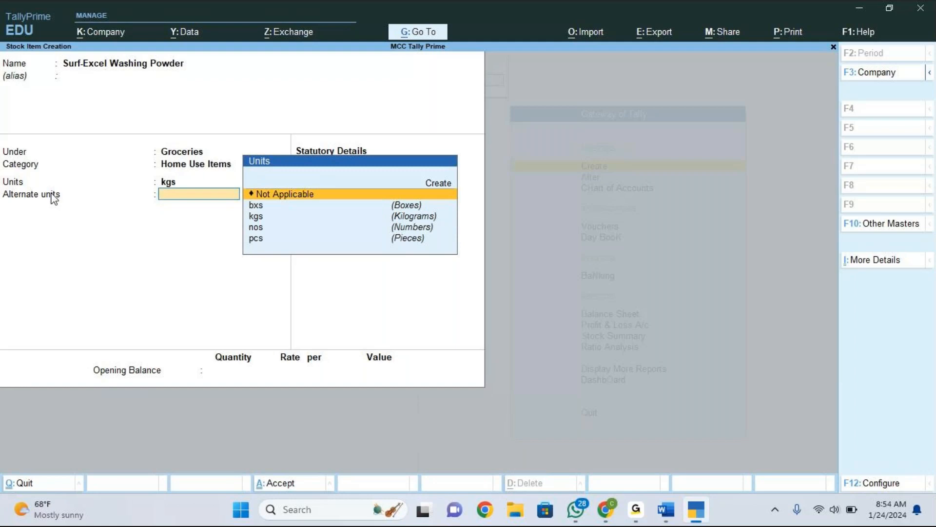
pyautogui.click(279, 196)
pyautogui.press('Return')
pyautogui.press('Return')
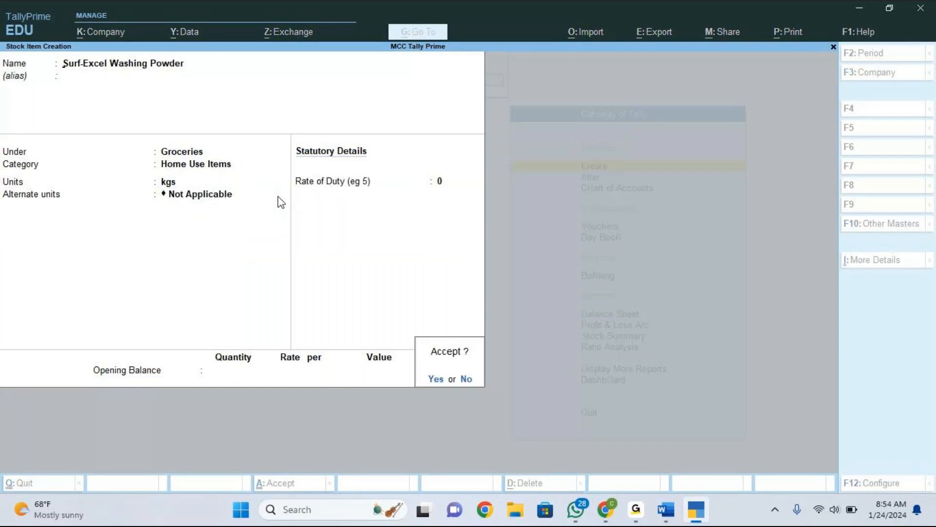
pyautogui.press('Return')
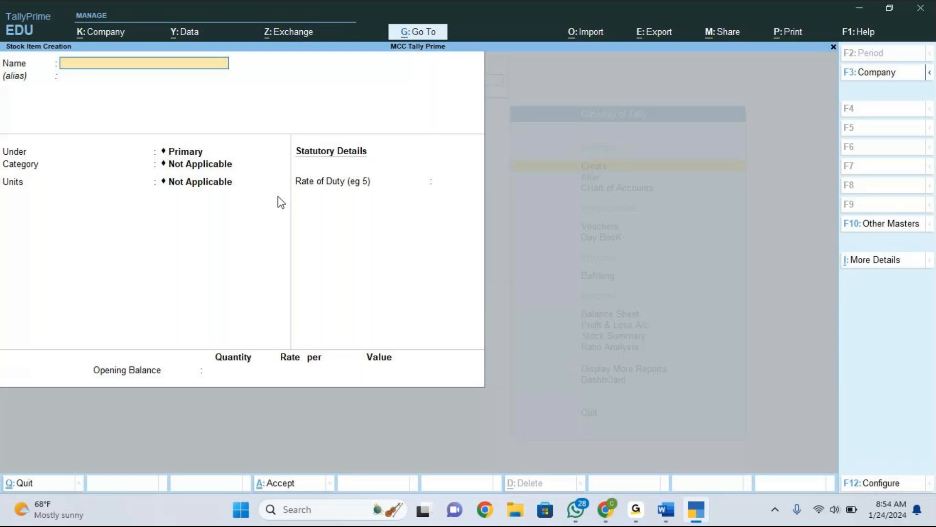
# Start a new stock item named Kurl-on Mattres without an alias.
pyautogui.write('Kurl-on mattres')
pyautogui.press('Return')
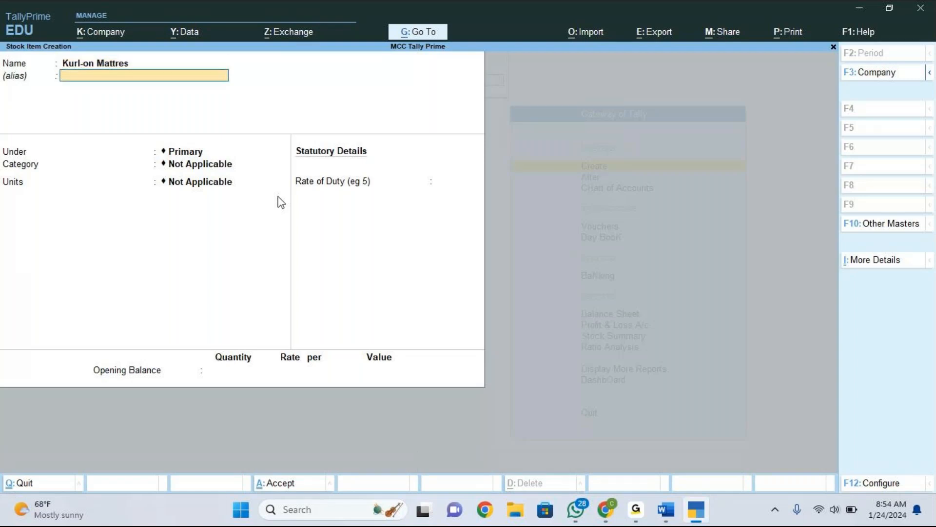
pyautogui.press('Return')
# Place Kurl-on Mattres under the Furniture stock group with the Home Use Items category.
pyautogui.press('Down')
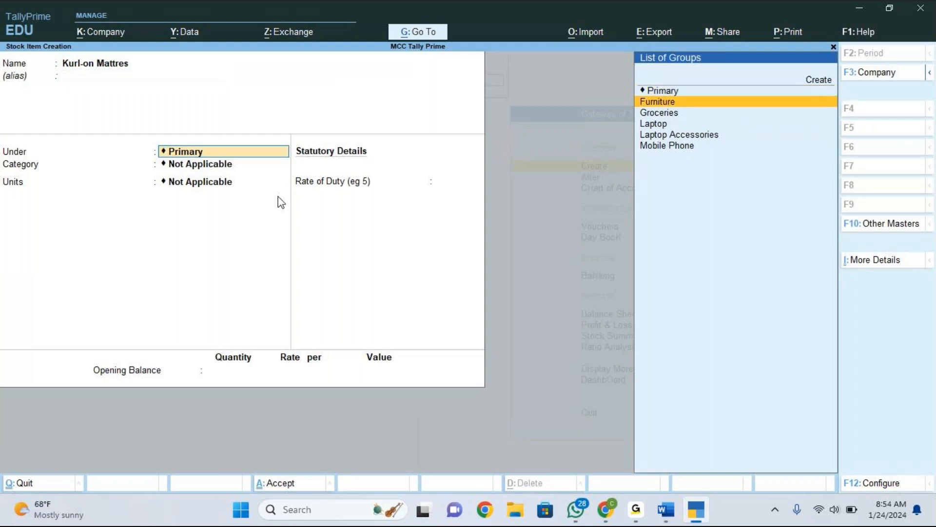
pyautogui.press('Return')
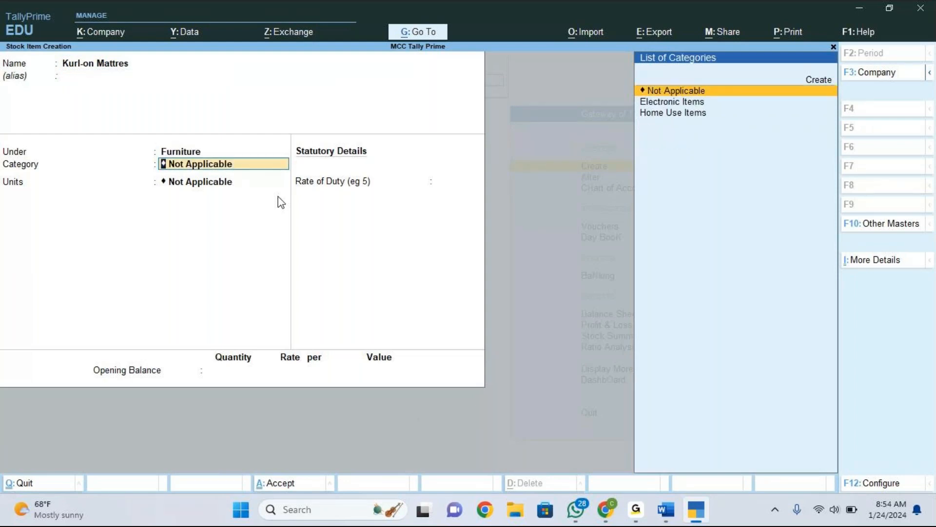
pyautogui.press('Down')
pyautogui.press('Down')
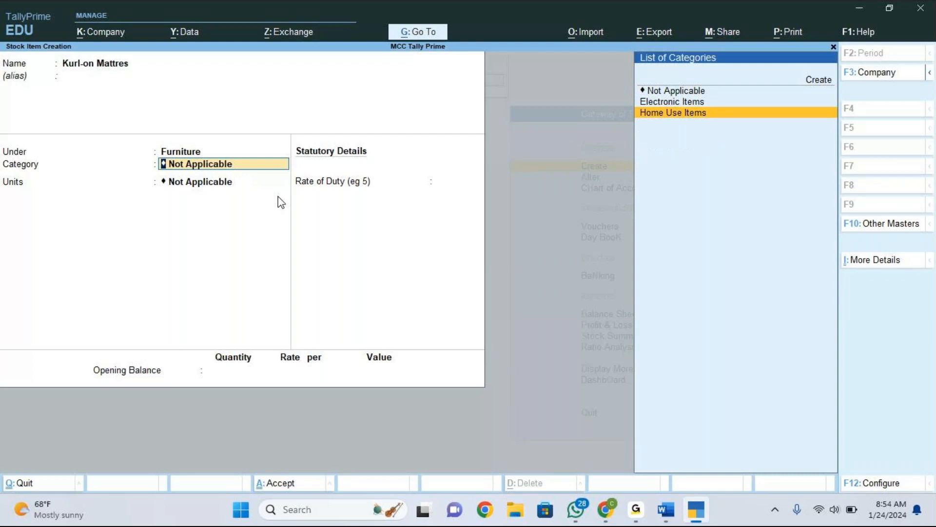
pyautogui.press('Return')
# Set the unit to nos with no alternate unit and save the item.
pyautogui.press('Down')
pyautogui.press('Down')
pyautogui.press('Down')
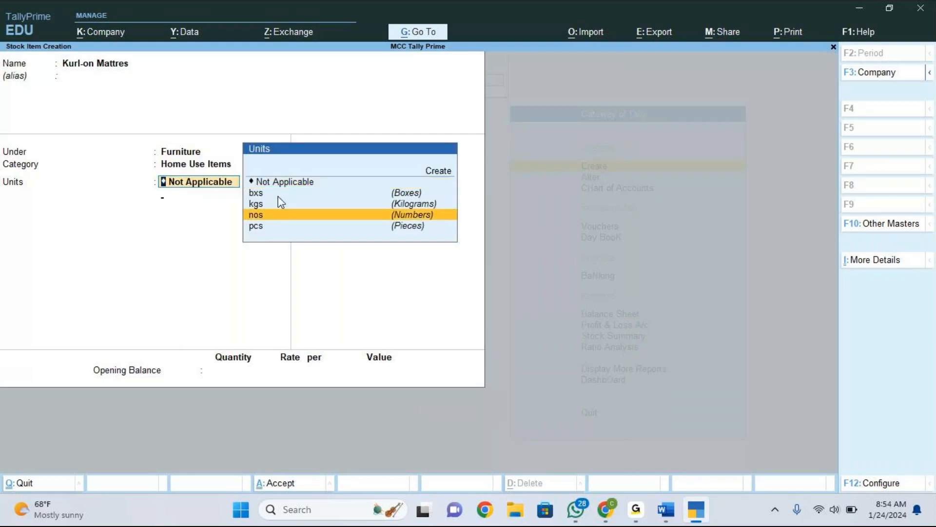
pyautogui.press('Return')
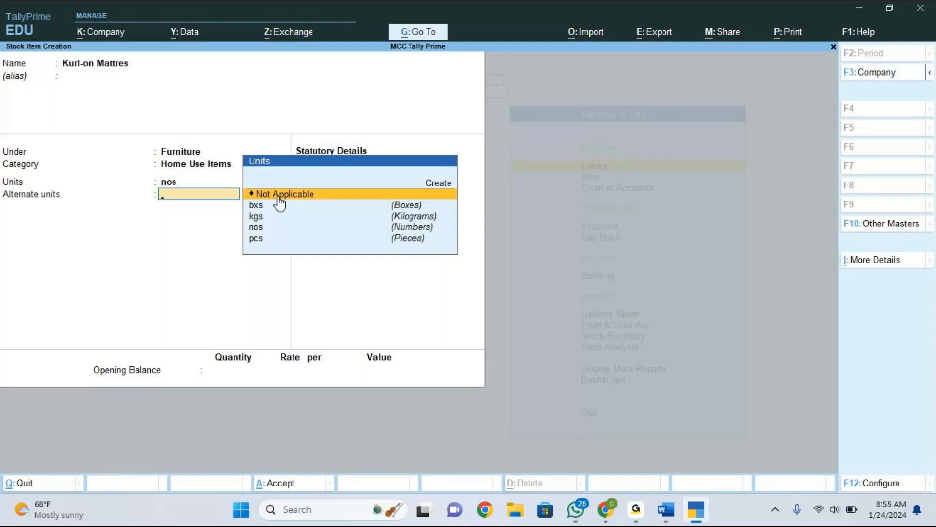
pyautogui.press('Return')
pyautogui.press('Return')
pyautogui.press('Return')
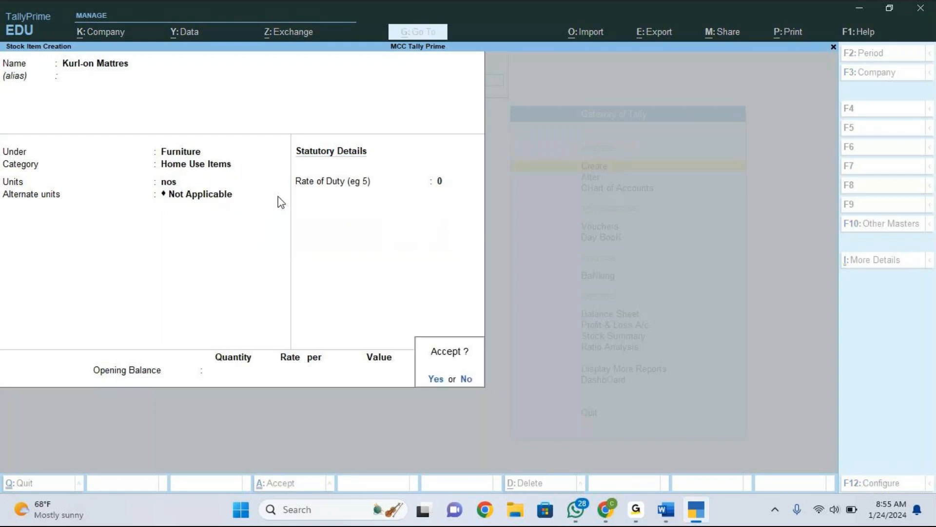
pyautogui.press('Return')
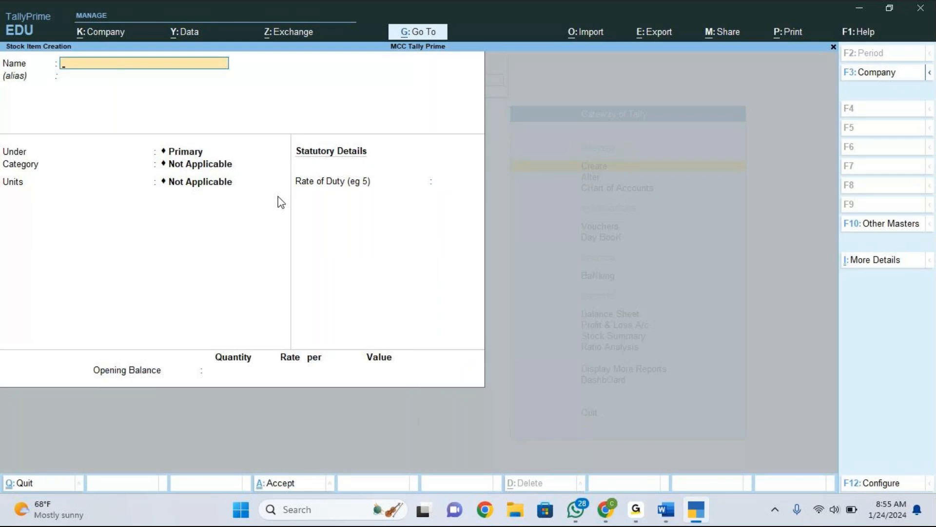
pyautogui.press('Escape')
pyautogui.press('y')
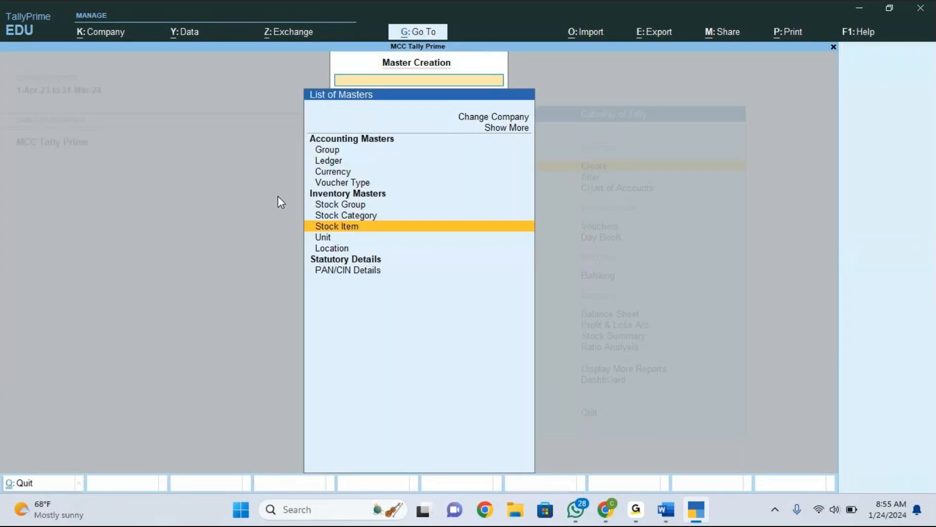
pyautogui.press('Up')
pyautogui.press('Up')
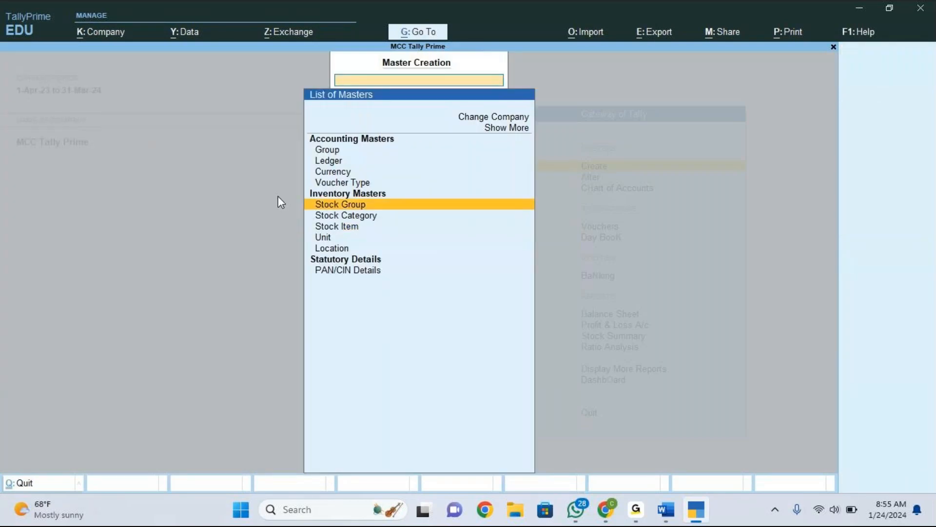
pyautogui.press('Down')
pyautogui.press('Down')
pyautogui.press('Down')
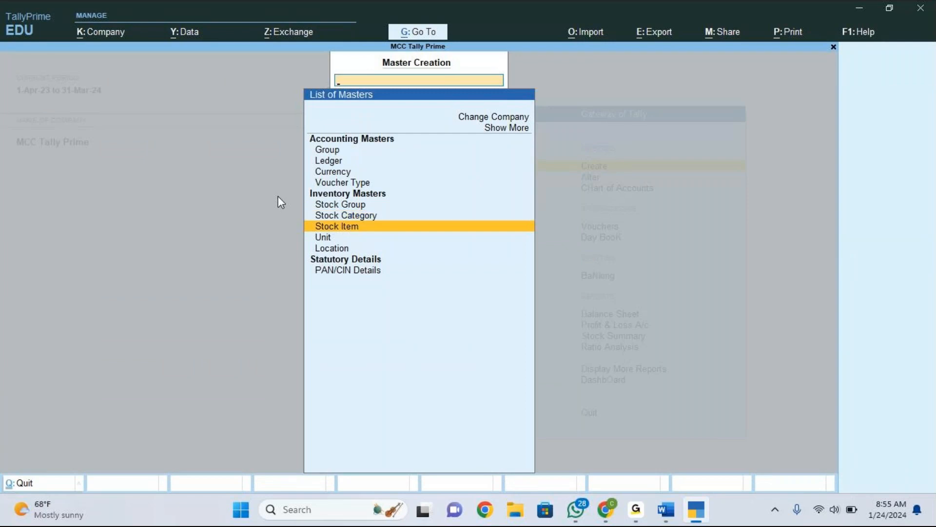
pyautogui.press('Down')
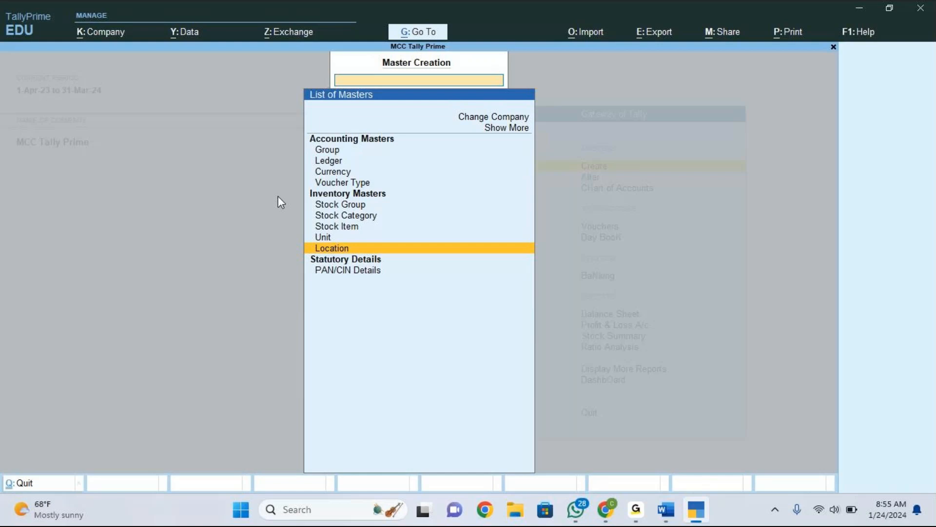
pyautogui.press('Escape')
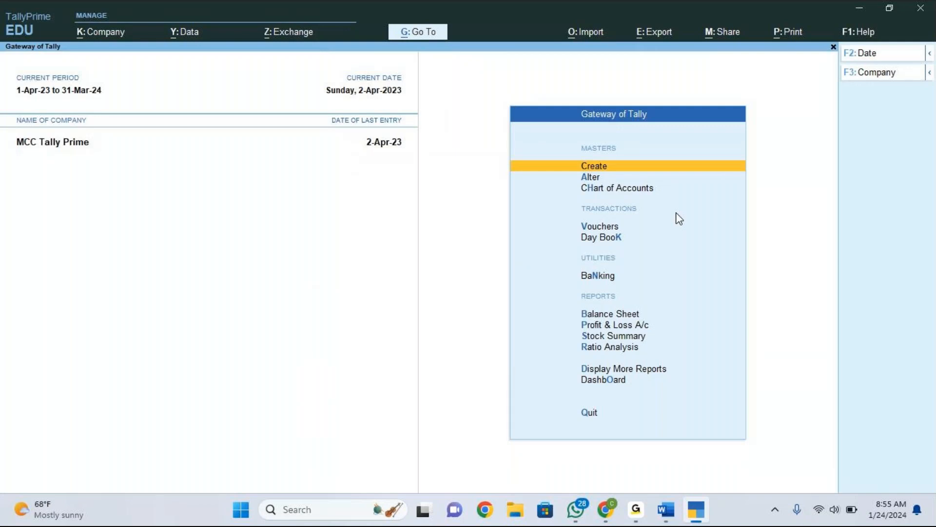
# Switch to the Word document and add the purchase line "One plus nord 5 nos @ 20,000 per no." under the heading.
pyautogui.press('alt')
pyautogui.hotkey('alt', 'Tab')
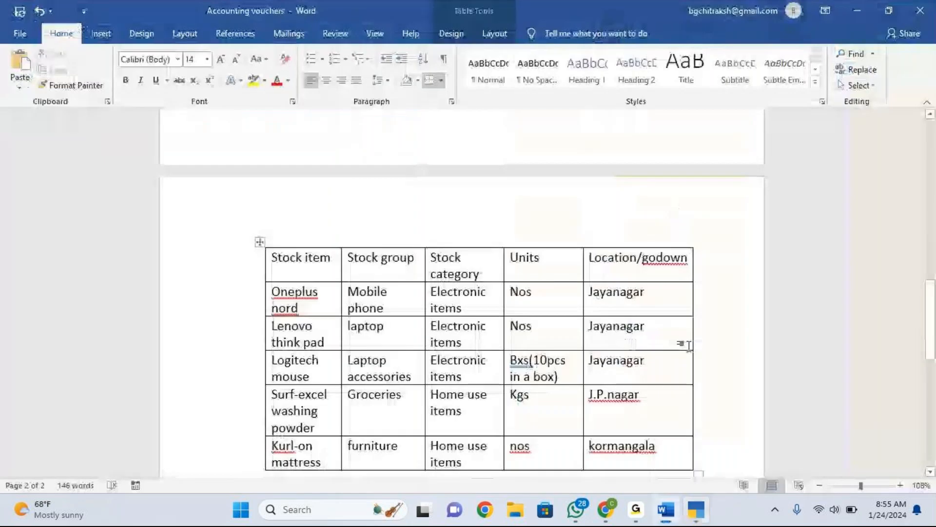
pyautogui.scroll(-3, 696, 358)
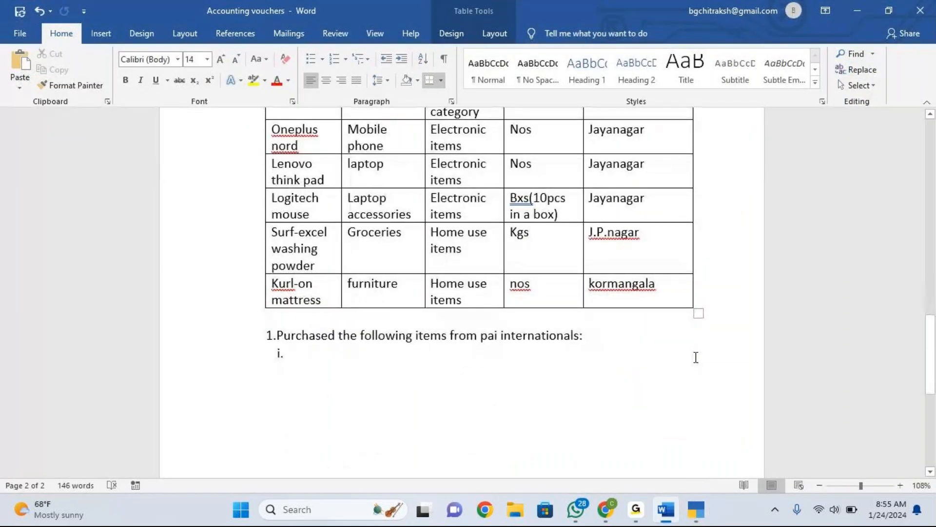
pyautogui.click(307, 358)
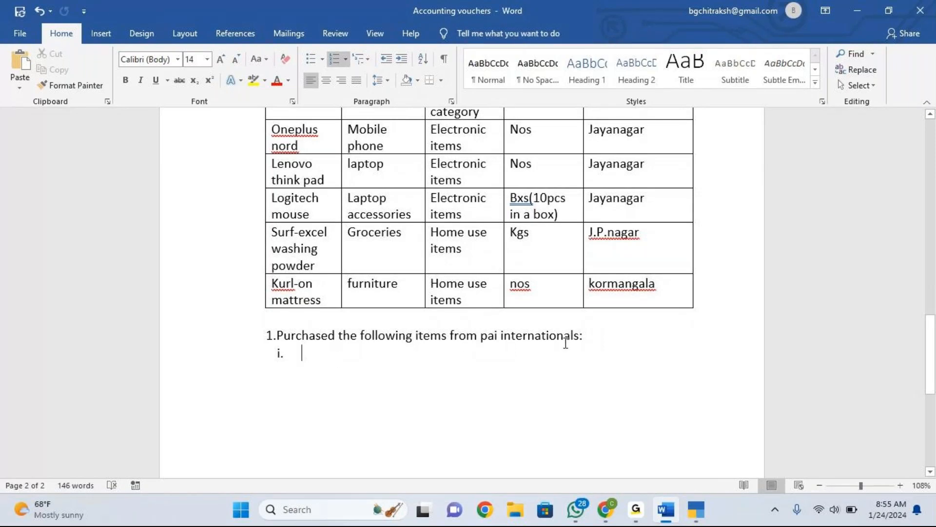
pyautogui.write('one ')
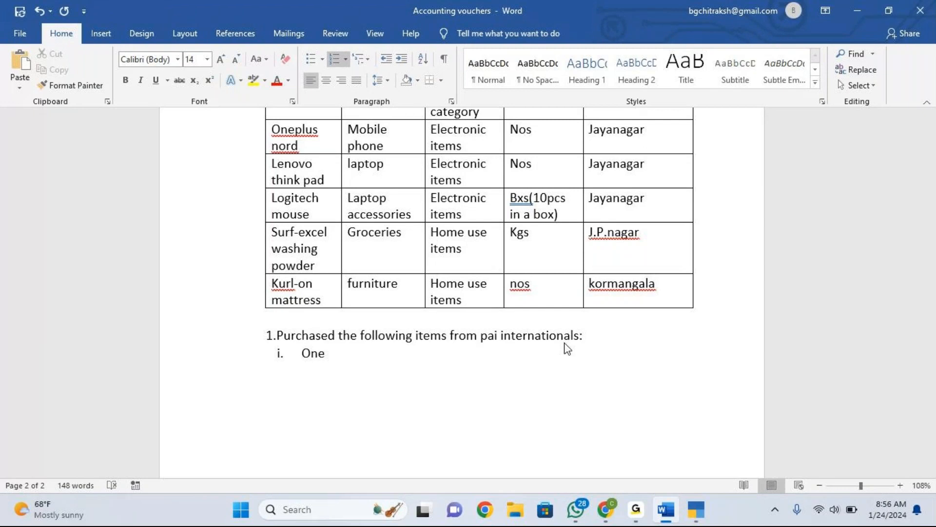
pyautogui.write('plus nord 5 nos ')
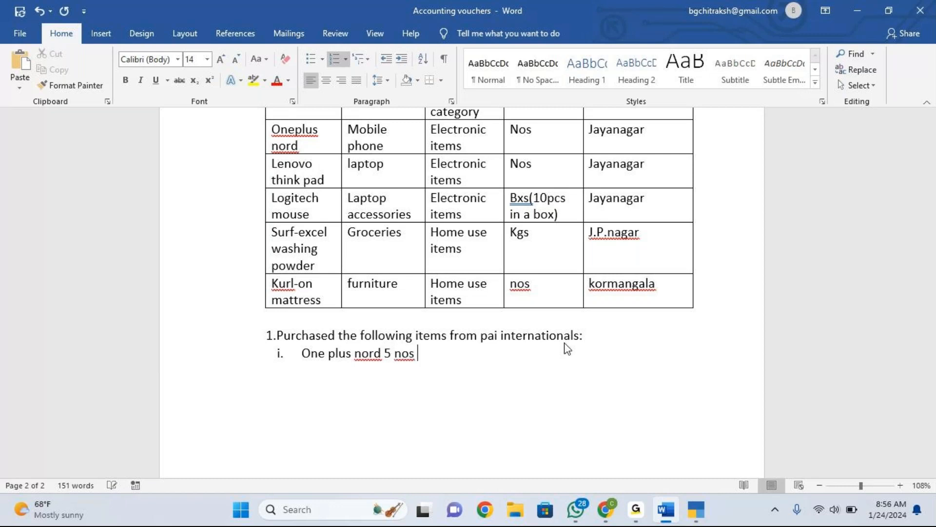
pyautogui.write('@ 2')
pyautogui.write('0,00')
pyautogui.write('0 ')
pyautogui.write('per no.')
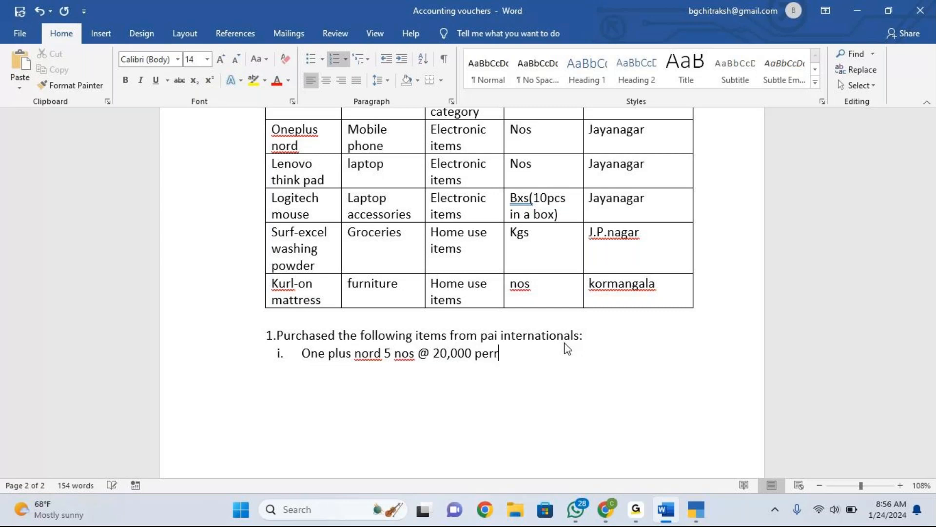
pyautogui.press('Return')
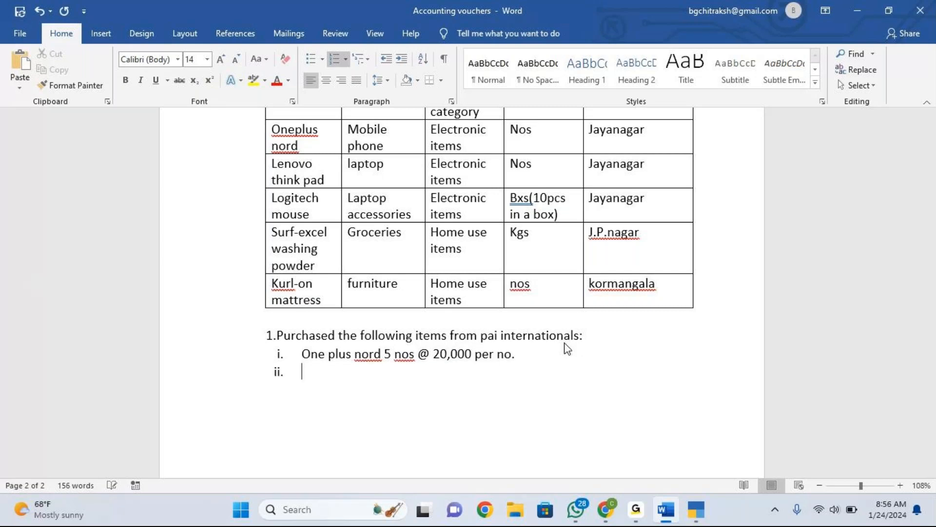
# Add the second purchase line "Lenovo think pad 5 nos @ 40,000 per no.".
pyautogui.write('Lenovo think pad 5 nos @ 4')
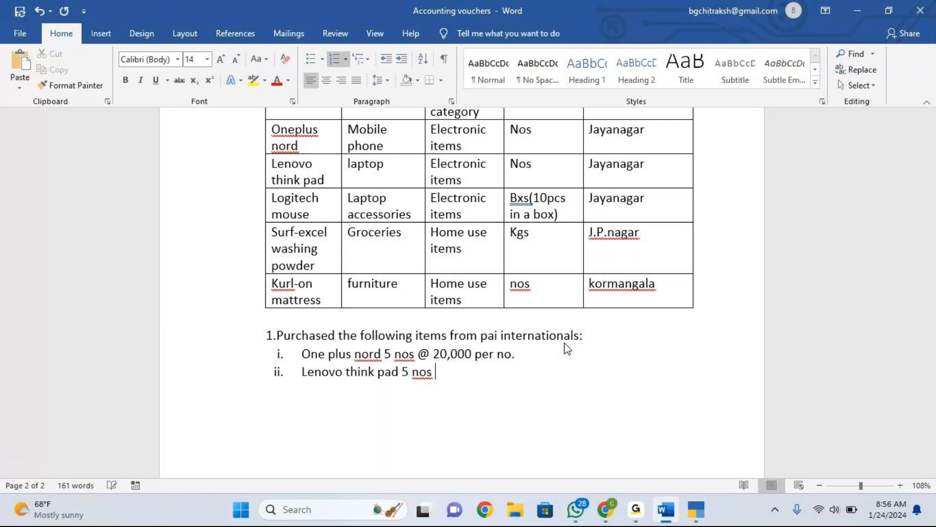
pyautogui.write('0,000 per no.')
pyautogui.press('Return')
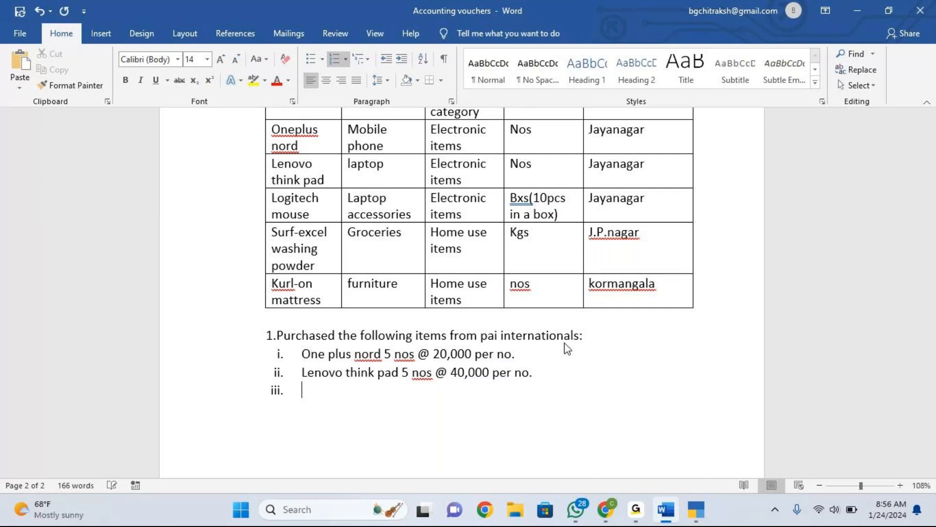
# Add the third purchase line "Logitech mouse 10 boxes @ 1000 per box".
pyautogui.write('logitech mouse ')
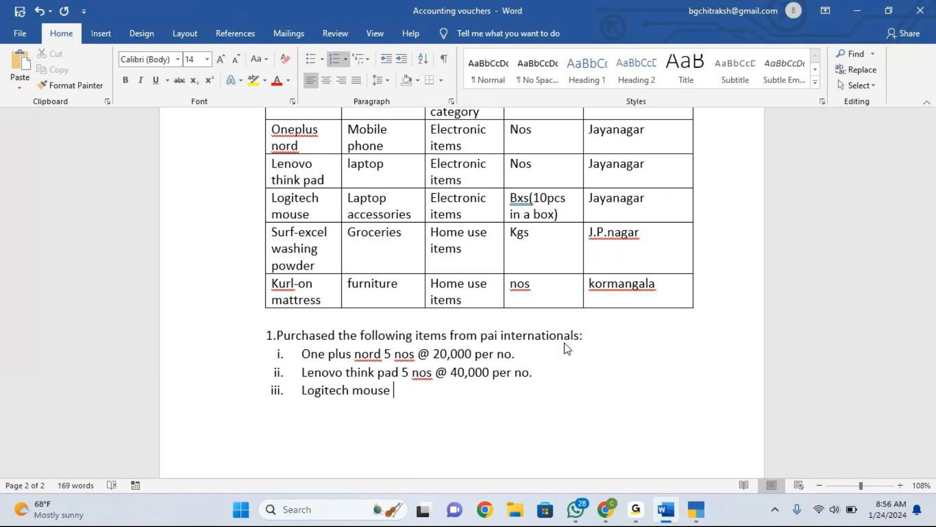
pyautogui.write('10 boxes @ 1')
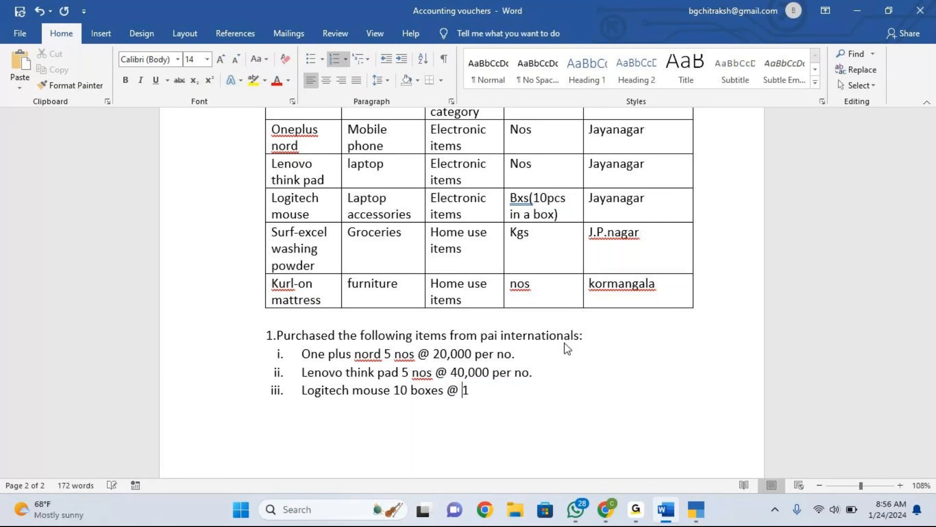
pyautogui.write('000 per box')
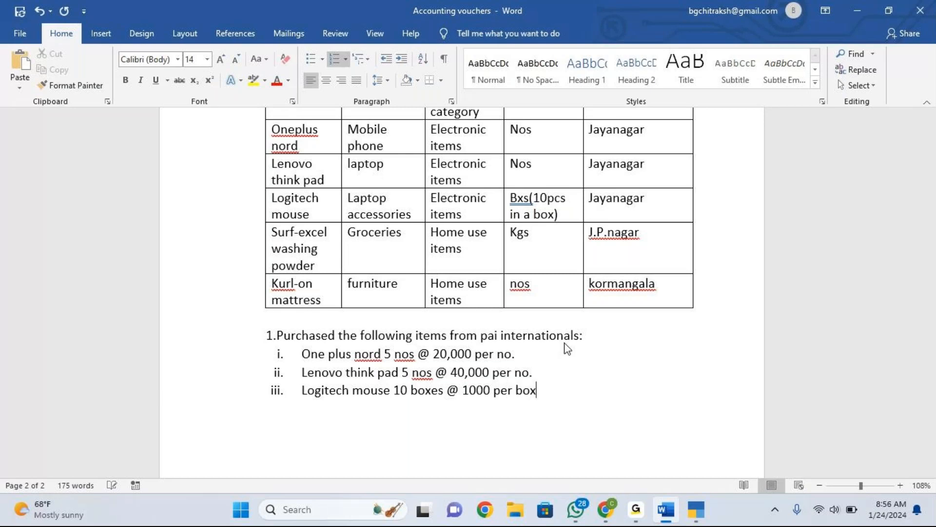
pyautogui.press('Return')
# Add the note "Note: all the stock items purchased are allocated to Jayanagar godown" below the list.
pyautogui.press('BackSpace')
pyautogui.press('BackSpace')
pyautogui.write('no')
pyautogui.write('te: all ')
pyautogui.write('the sto')
pyautogui.write('ck items pur')
pyautogui.write('chased')
pyautogui.press('BackSpace')
pyautogui.press('BackSpace')
pyautogui.press('BackSpace')
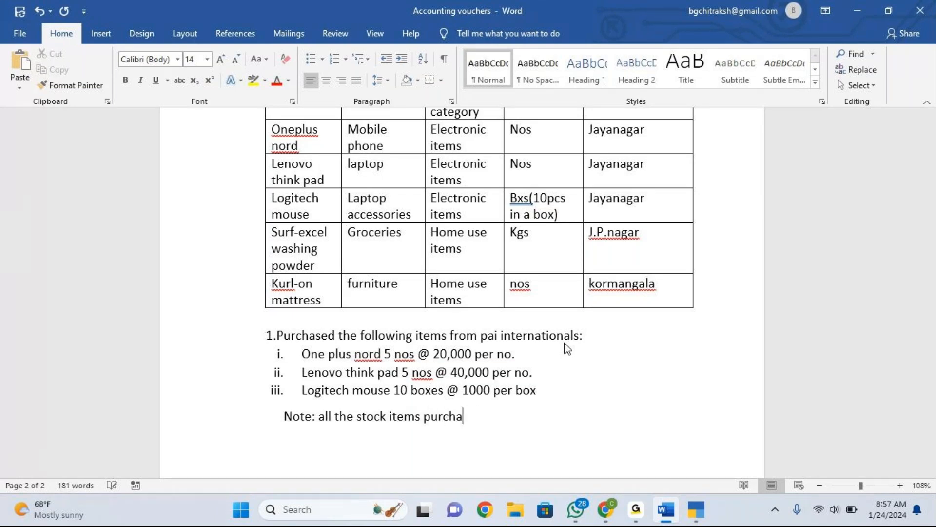
pyautogui.write('sed are allocated to j')
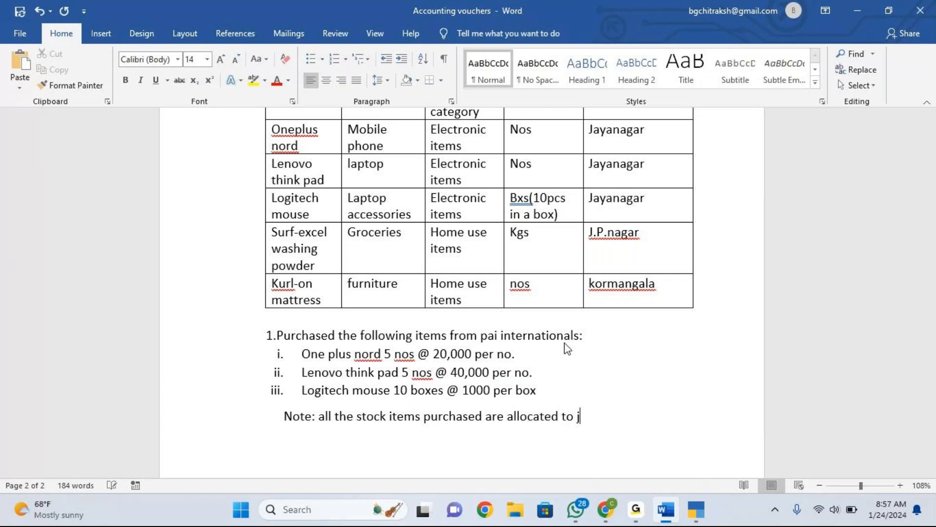
pyautogui.write('ayanagar godown')
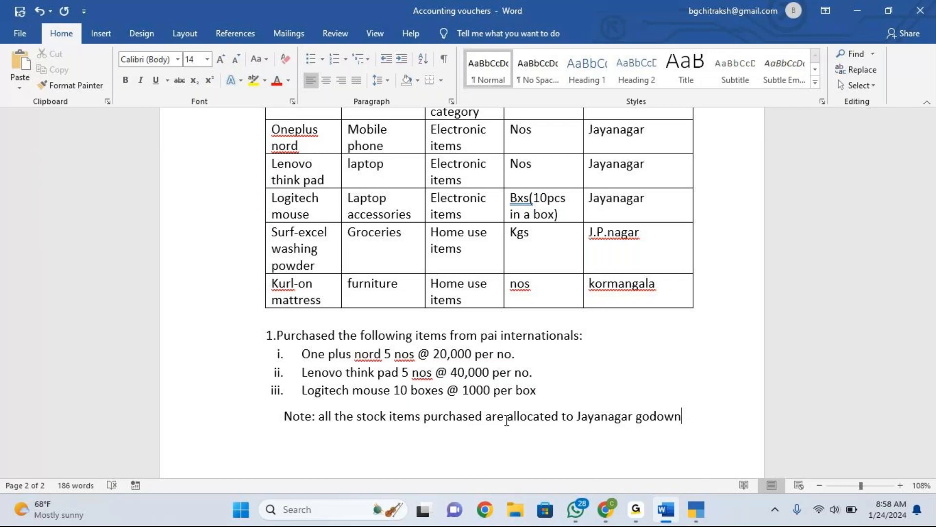
pyautogui.click(800, 47)
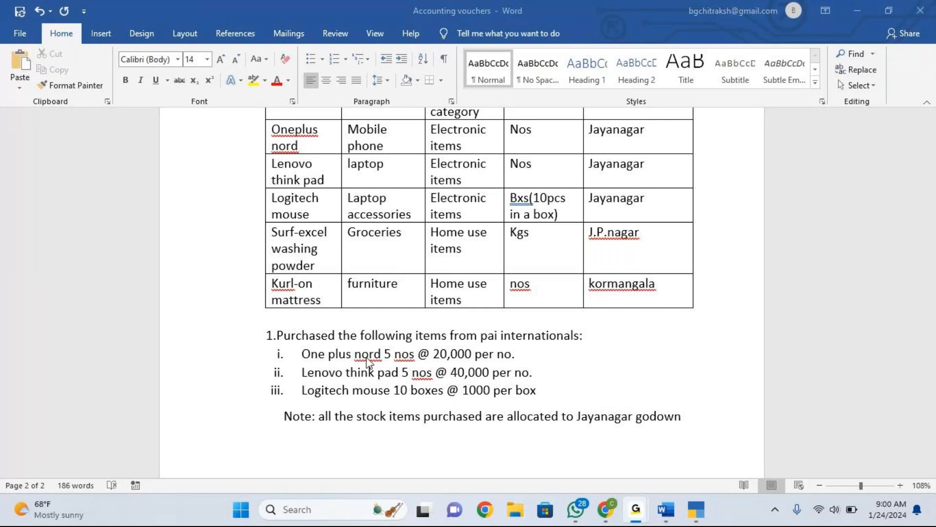
# Switch back to TallyPrime and open voucher entry for a new Purchase voucher.
pyautogui.click(698, 510)
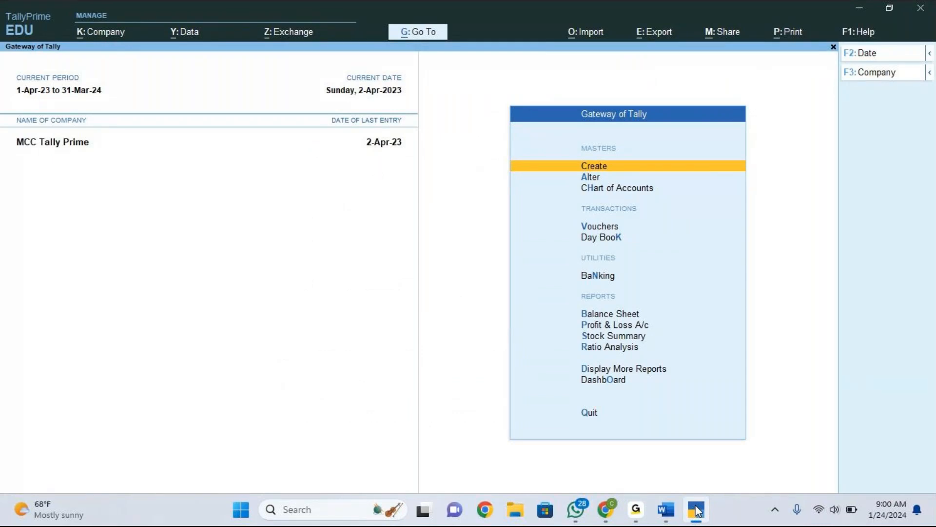
pyautogui.press('Down')
pyautogui.press('Down')
pyautogui.press('Down')
pyautogui.press('Down')
pyautogui.press('Up')
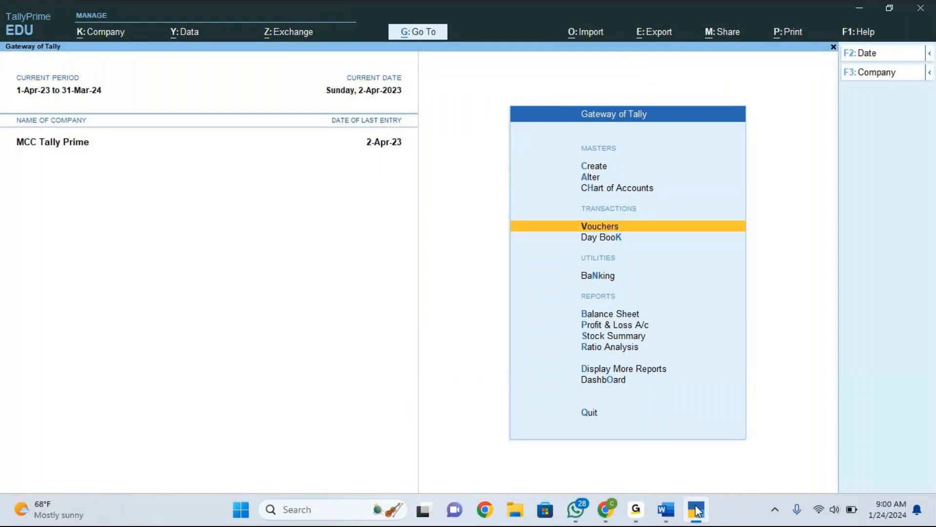
pyautogui.press('Return')
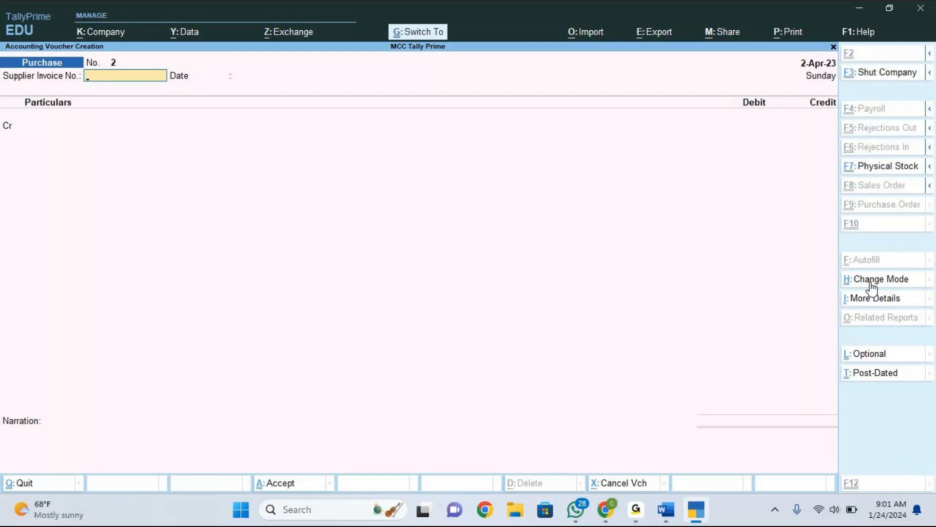
# Change the purchase voucher mode to Item Invoice.
pyautogui.hotkey('ctrl', 'h')
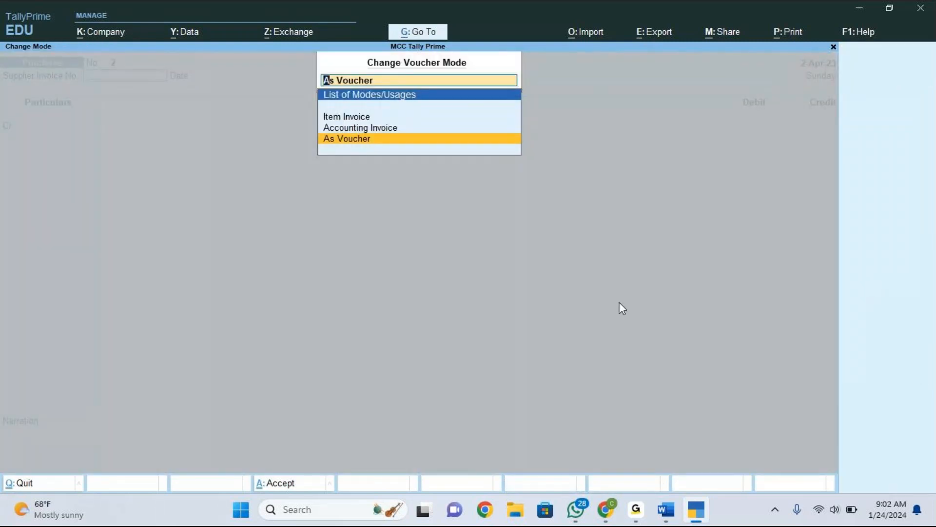
pyautogui.click(354, 118)
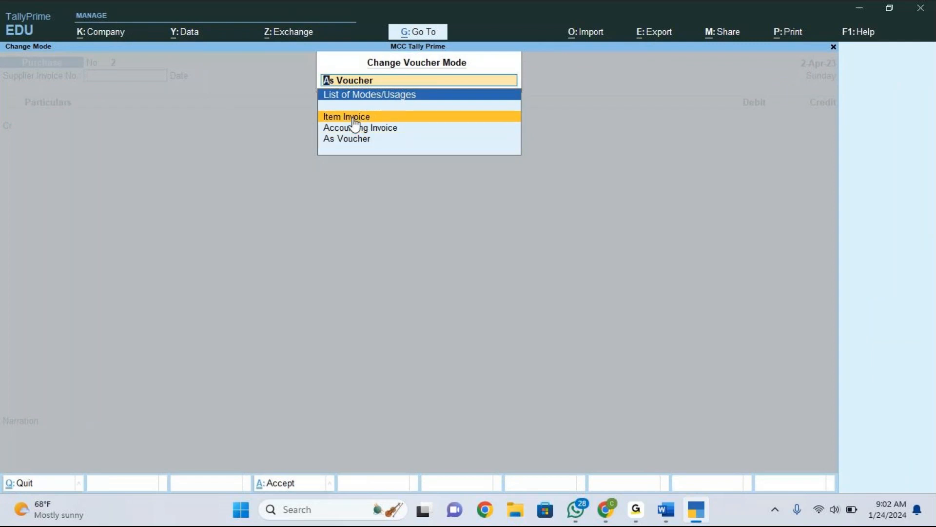
pyautogui.click(353, 118)
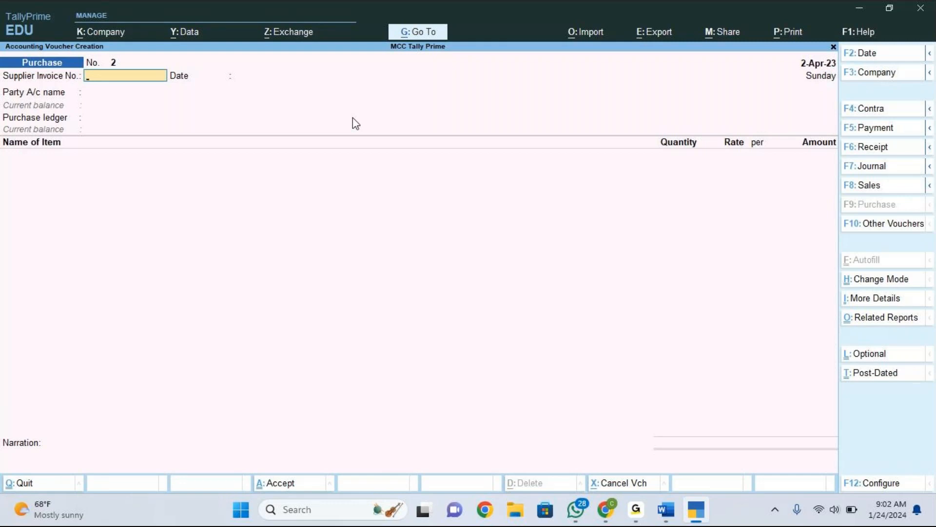
# Enter PUR-100 as the supplier invoice number.
pyautogui.write('PUR-100')
pyautogui.press('Return')
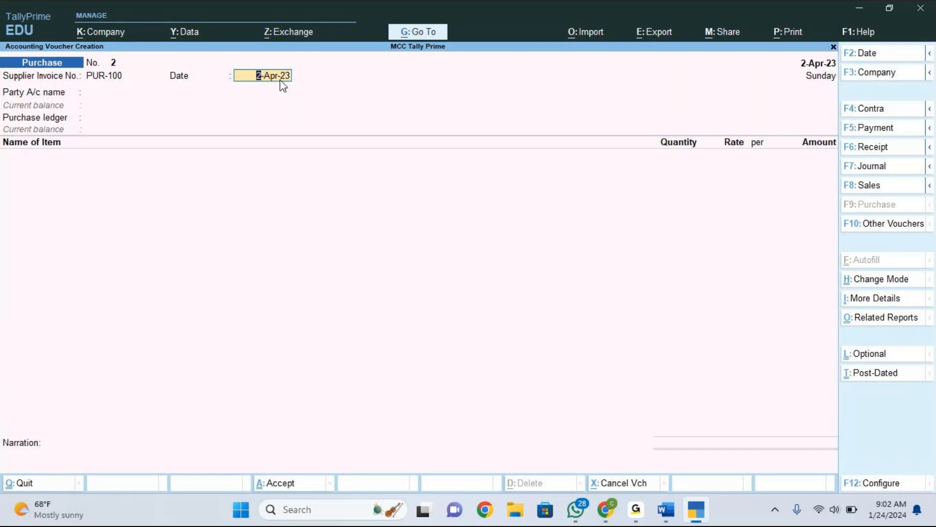
# Set the purchase voucher date to 1-May-23.
pyautogui.press('F2')
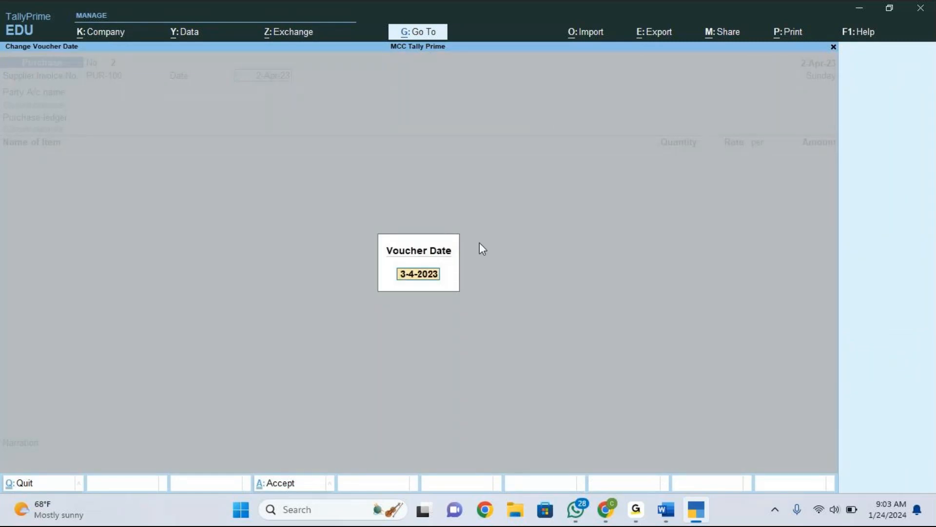
pyautogui.write('1.5')
pyautogui.press('Return')
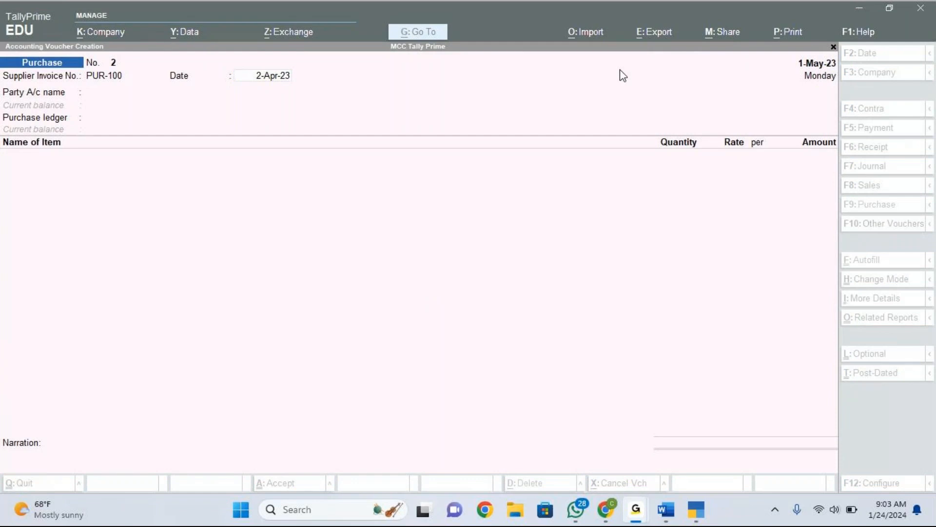
pyautogui.click(556, 110)
pyautogui.press('Return')
pyautogui.press('BackSpace')
pyautogui.press('BackSpace')
pyautogui.press('Return')
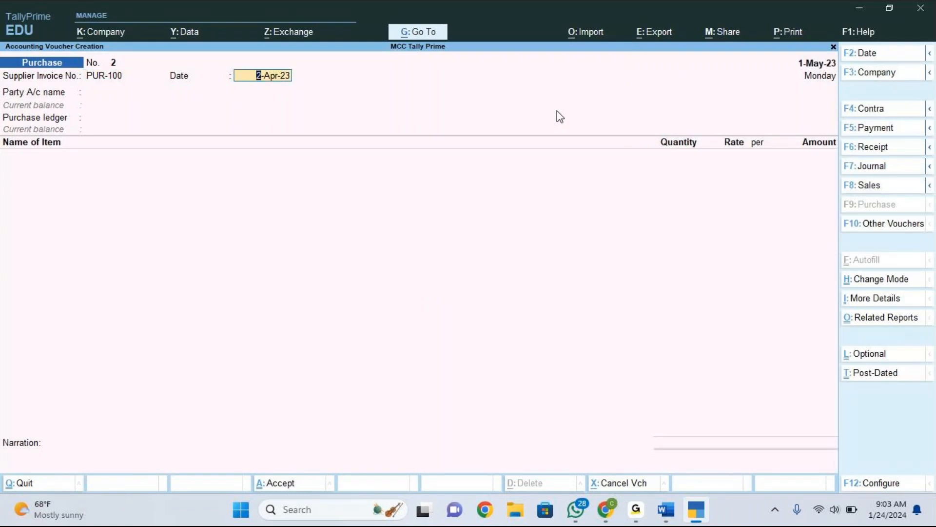
pyautogui.write('1.5')
pyautogui.press('Return')
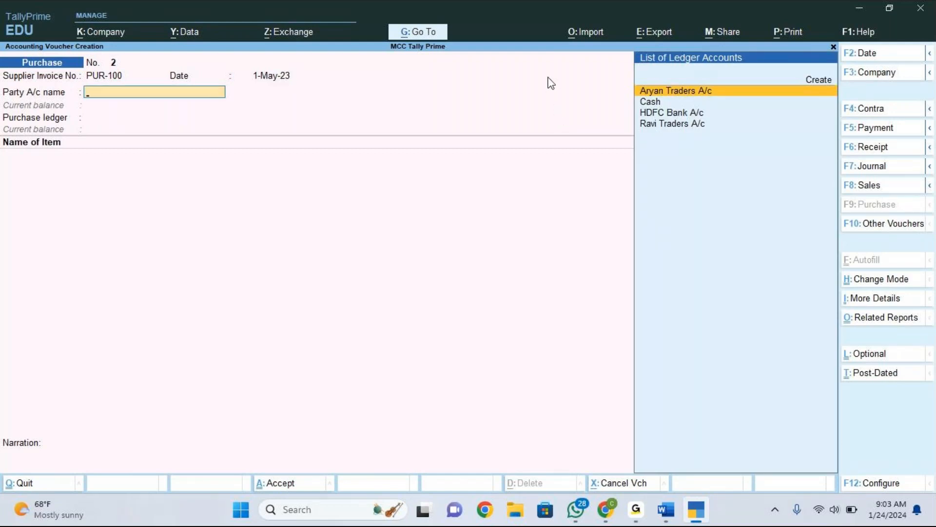
pyautogui.hotkey('alt', 'Tab')
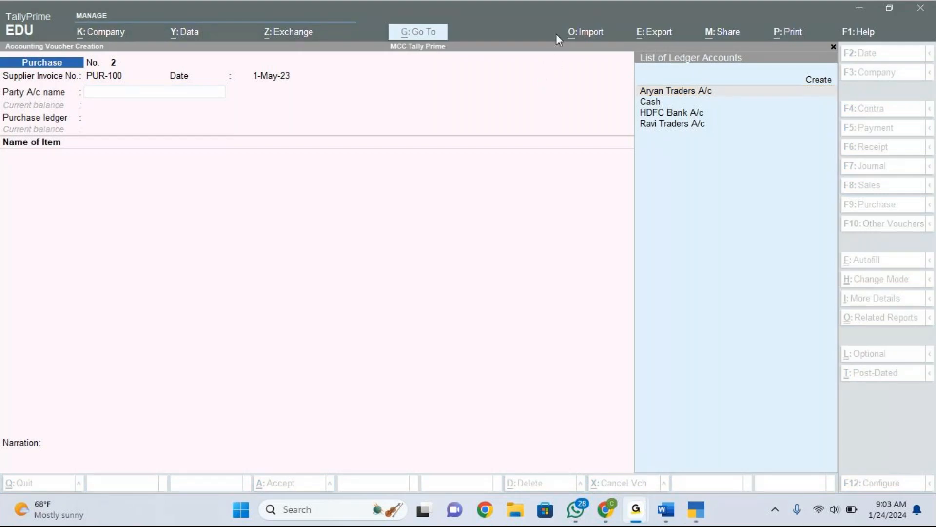
pyautogui.click(701, 195)
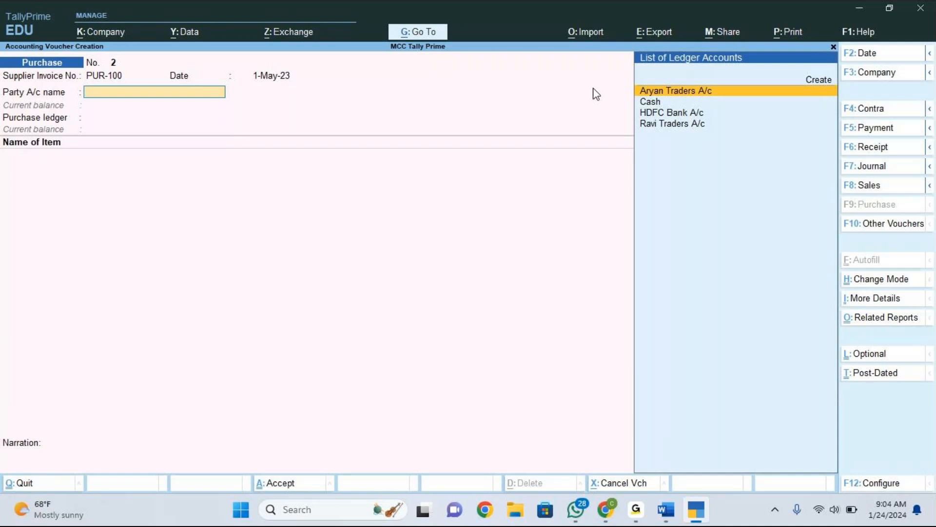
pyautogui.click(278, 84)
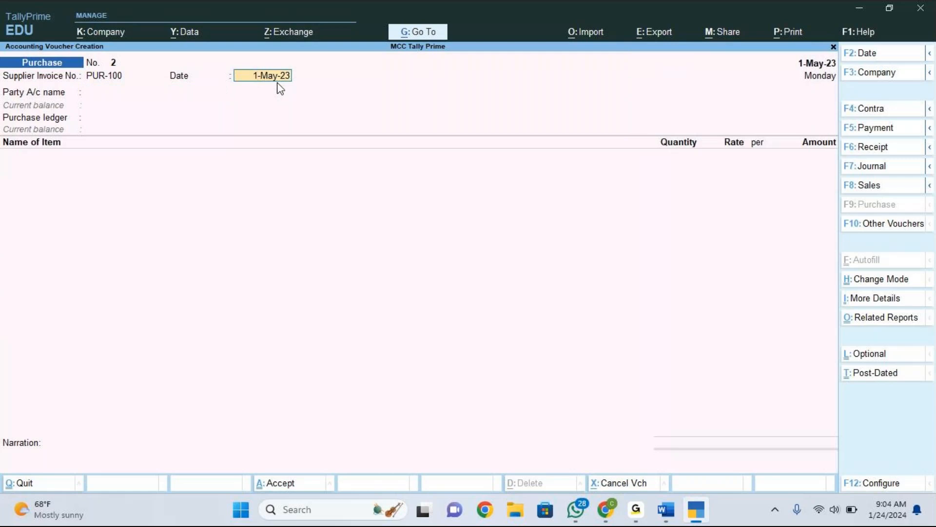
pyautogui.write('1.5')
pyautogui.press('Return')
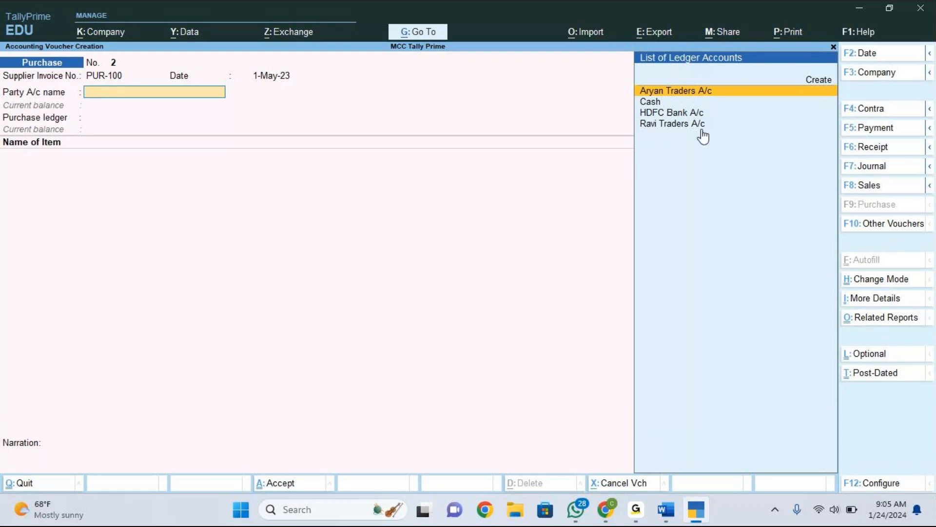
# Create the party ledger Pai Internationals under Sundry Creditors and accept it as the voucher's party with its details.
pyautogui.press('Up')
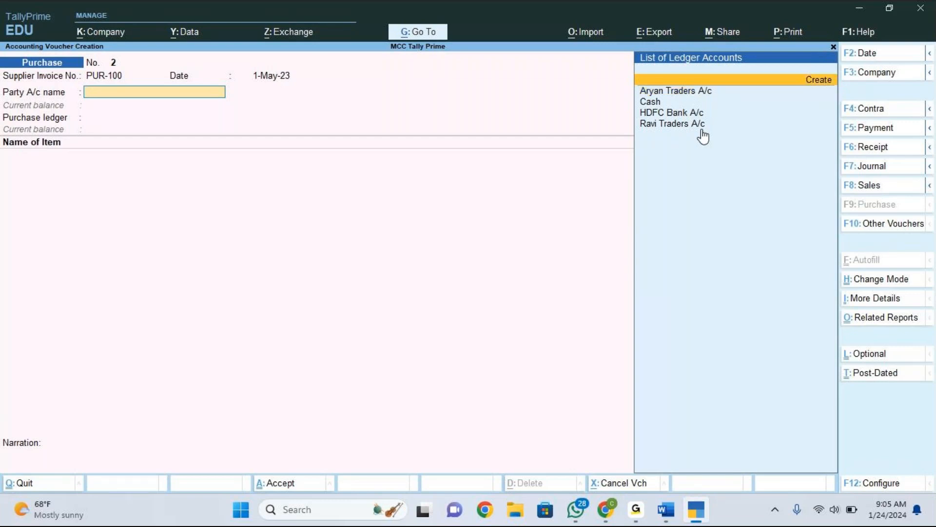
pyautogui.click(819, 84)
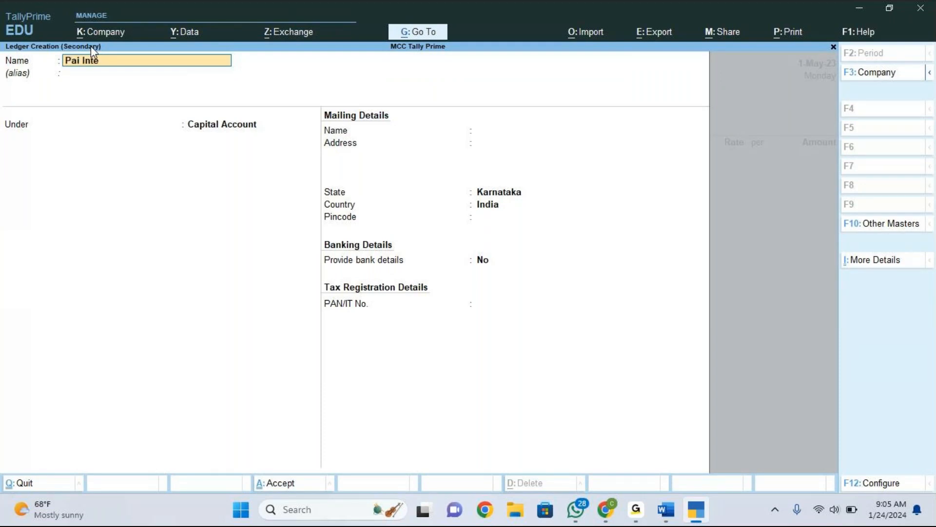
pyautogui.write('ionals')
pyautogui.press('Return')
pyautogui.press('Return')
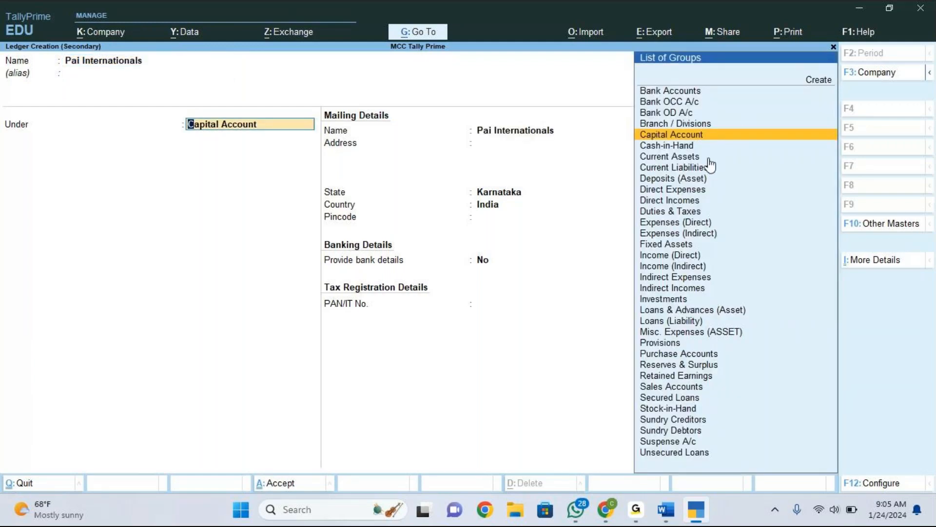
pyautogui.write('S')
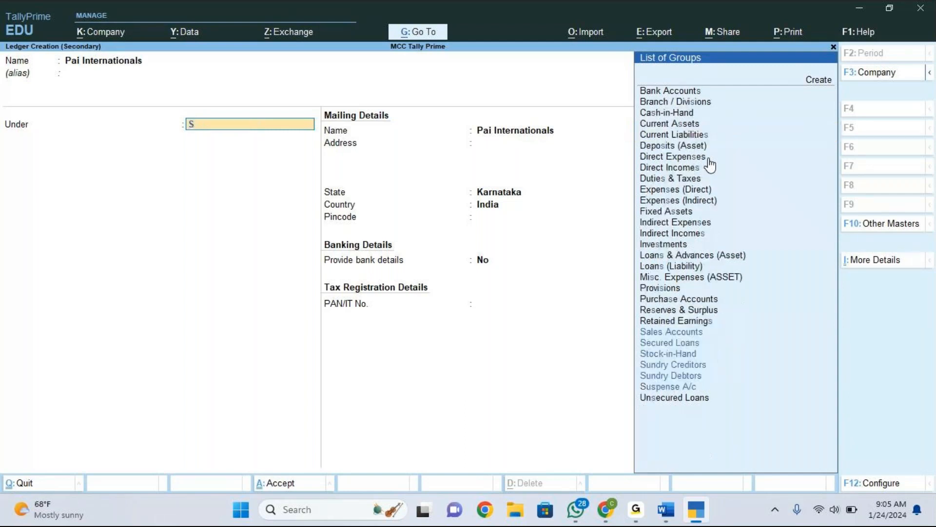
pyautogui.press('Down')
pyautogui.press('Down')
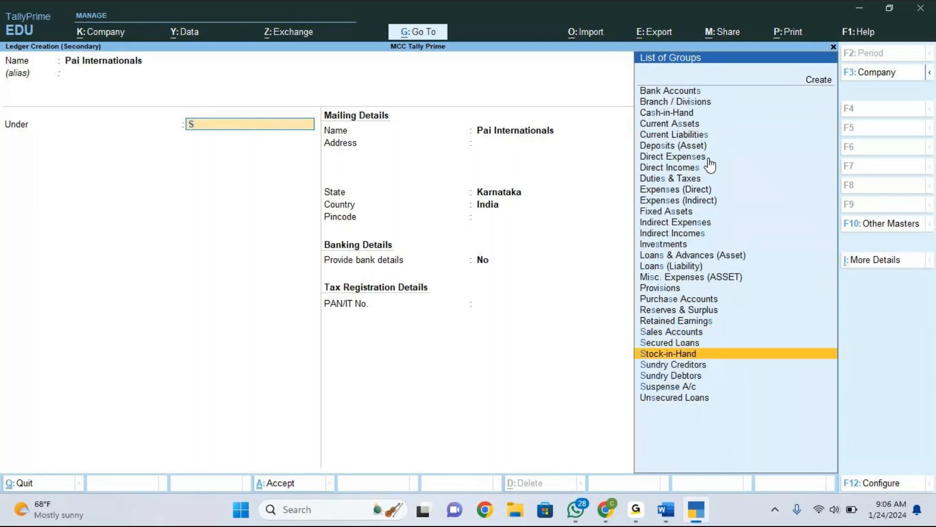
pyautogui.press('Down')
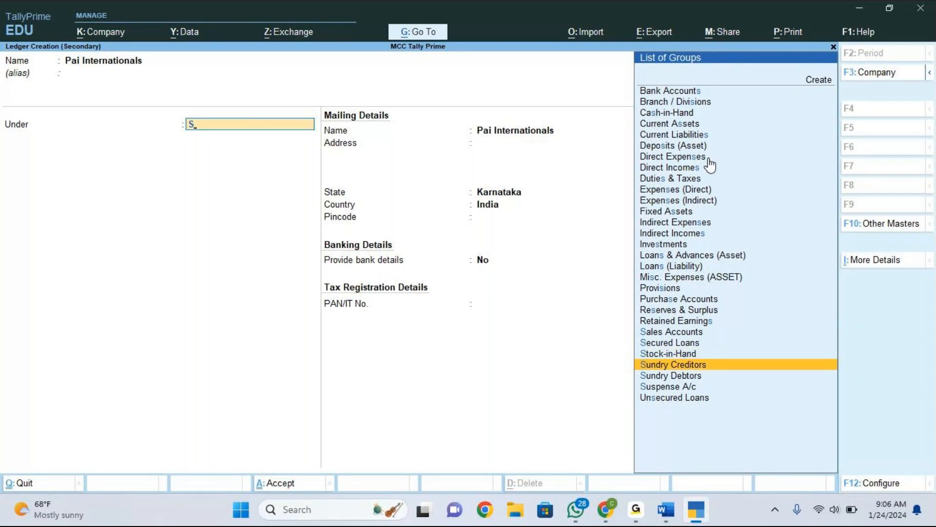
pyautogui.press('Return')
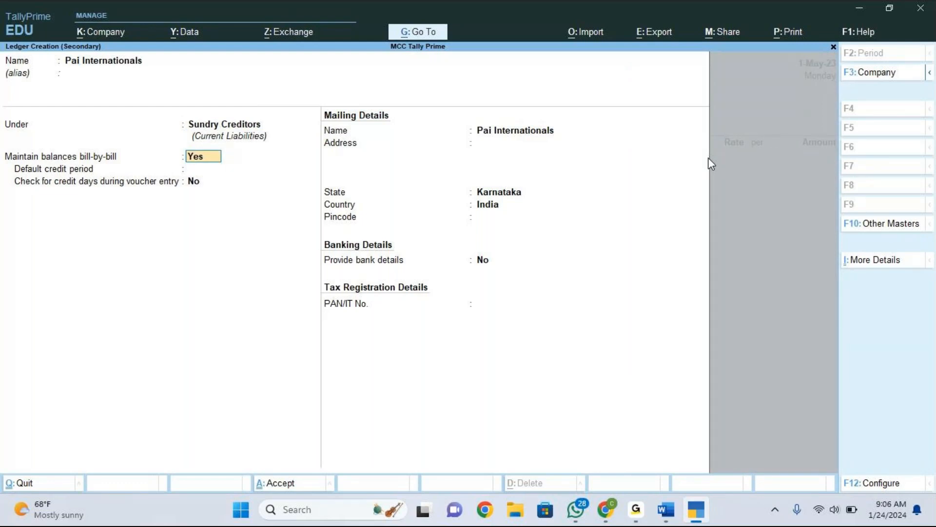
pyautogui.hotkey('ctrl', 'a')
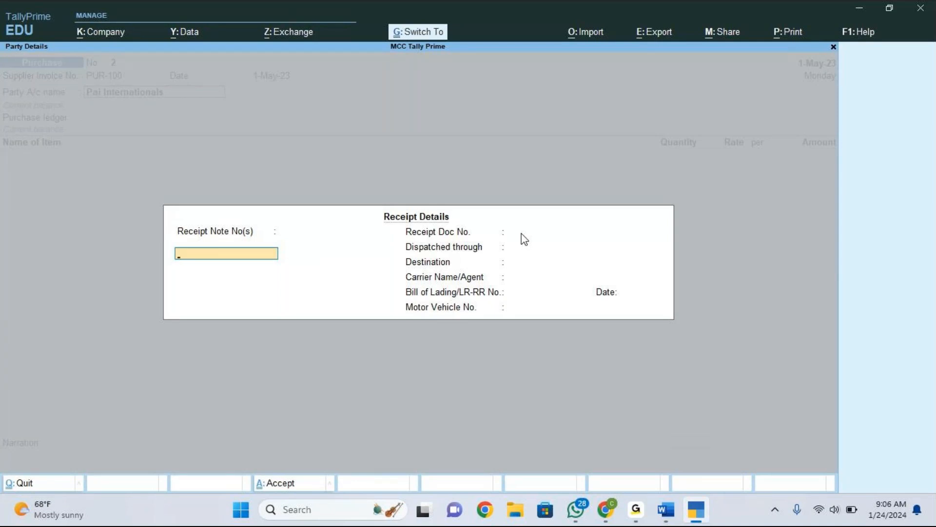
pyautogui.hotkey('ctrl', 'a')
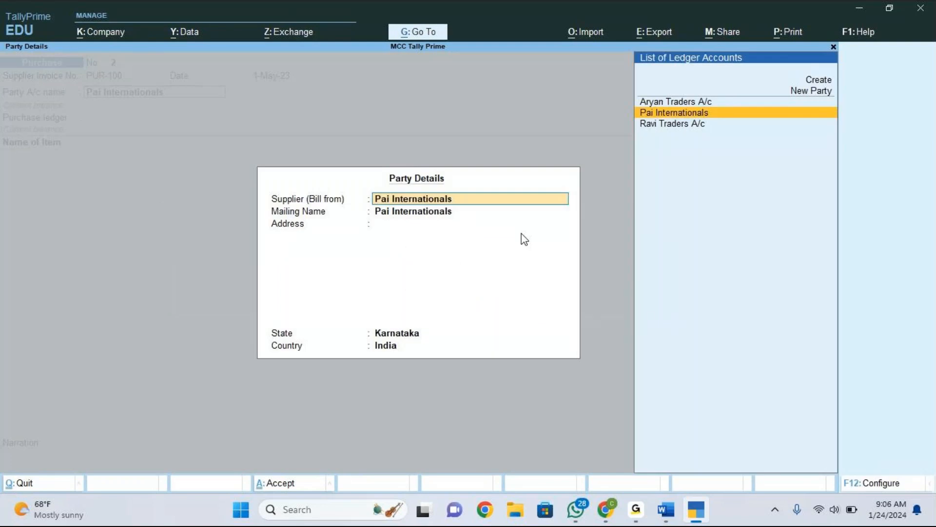
pyautogui.hotkey('ctrl', 'a')
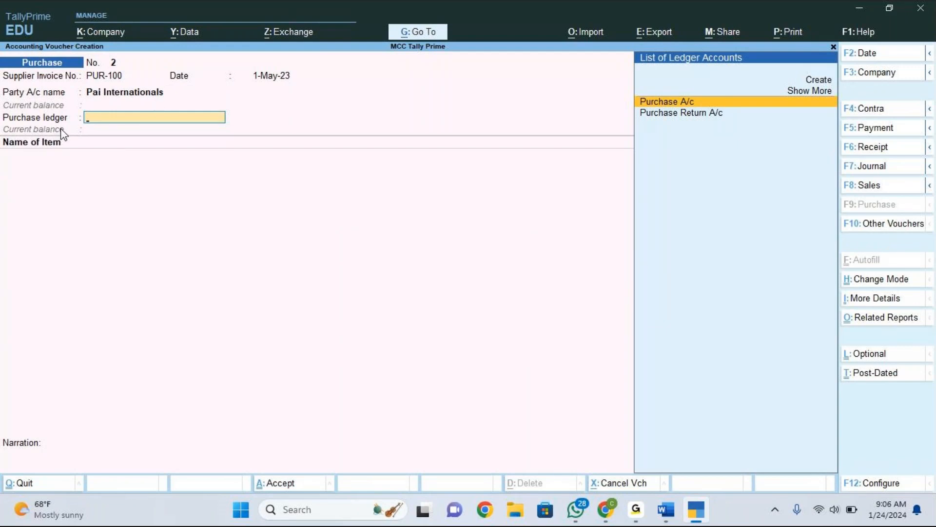
# Choose Purchase A/c as the purchase ledger and Oneplus Nord as the first stock item.
pyautogui.click(686, 102)
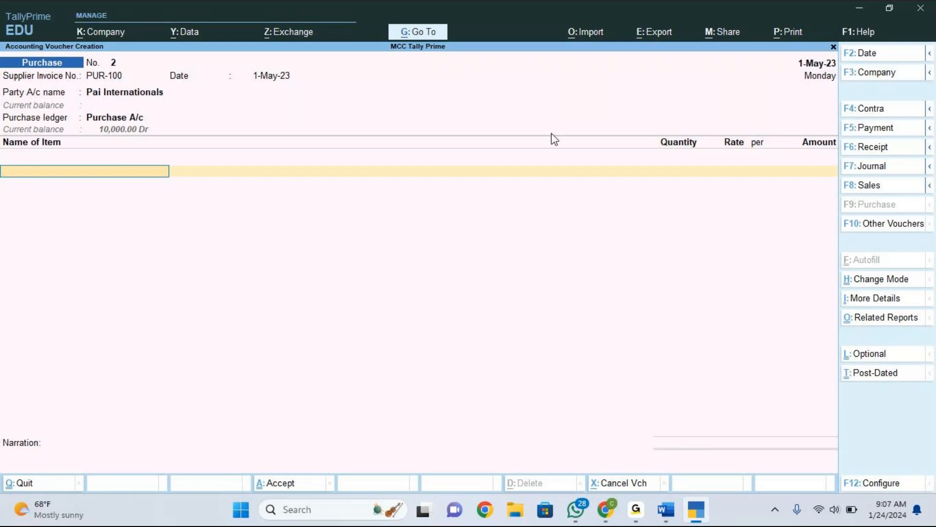
pyautogui.click(851, 106)
pyautogui.press('space')
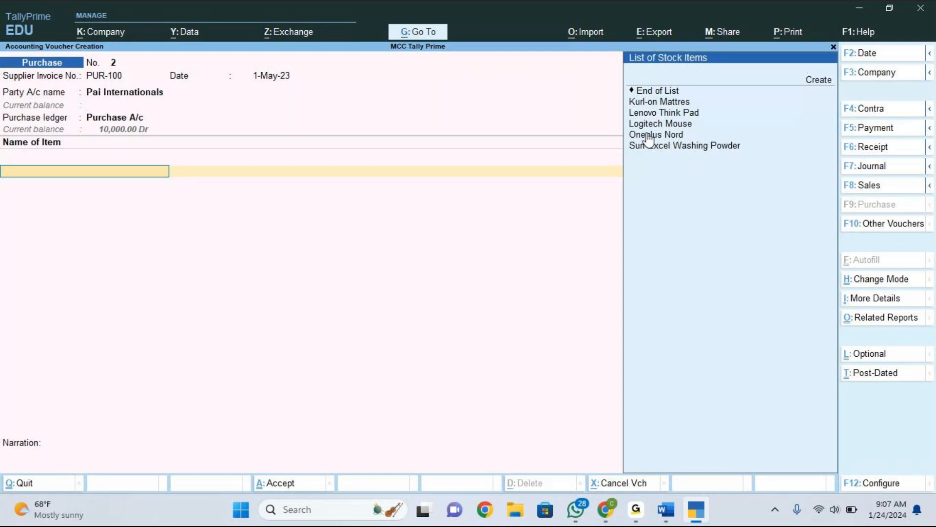
pyautogui.press('Down')
pyautogui.press('Down')
pyautogui.press('Down')
pyautogui.press('Down')
pyautogui.press('Down')
pyautogui.press('Down')
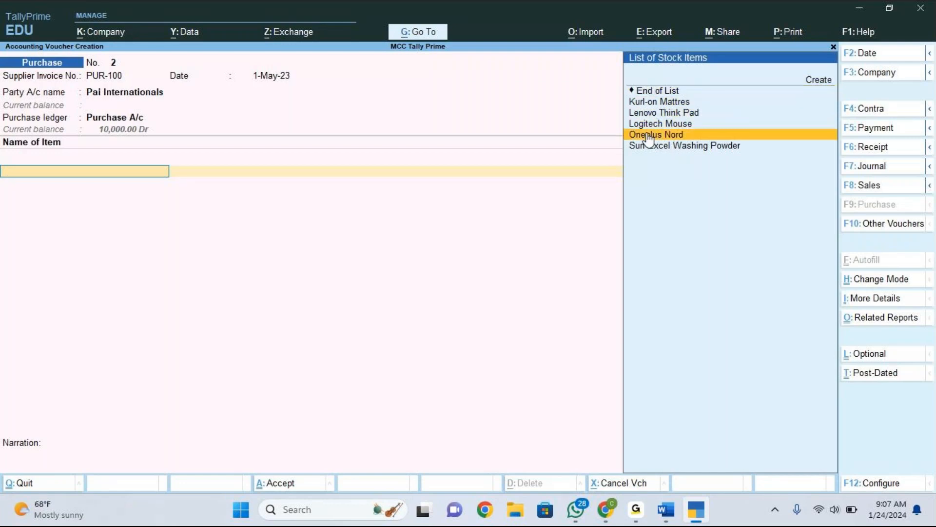
pyautogui.press('Return')
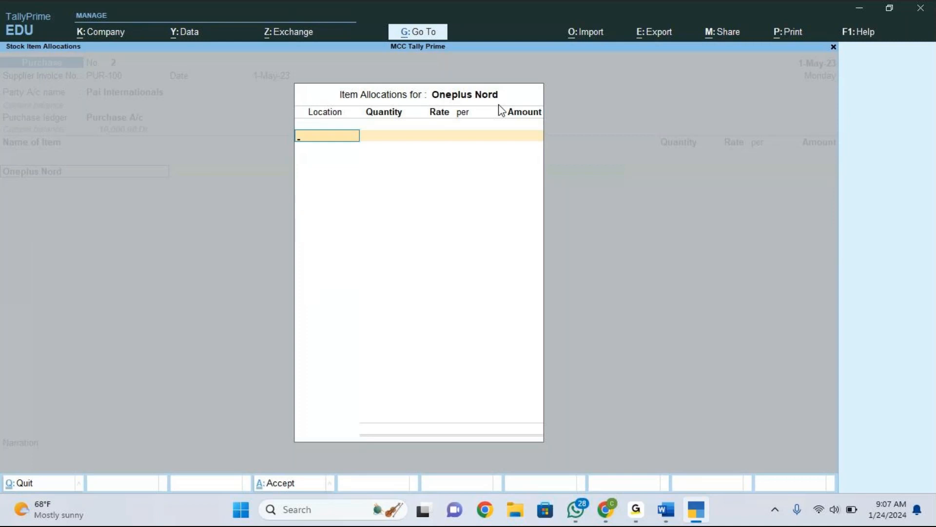
# Switch to the Word document and extend the note's 'godown' to read 'godown/location'.
pyautogui.hotkey('alt', 'Tab')
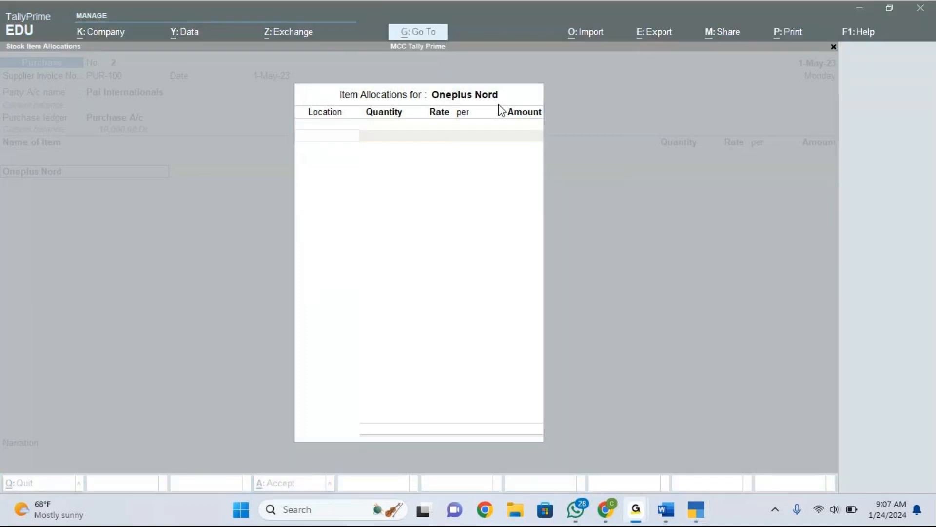
pyautogui.hotkey('alt', 'Tab')
pyautogui.hotkey('alt', 'Tab')
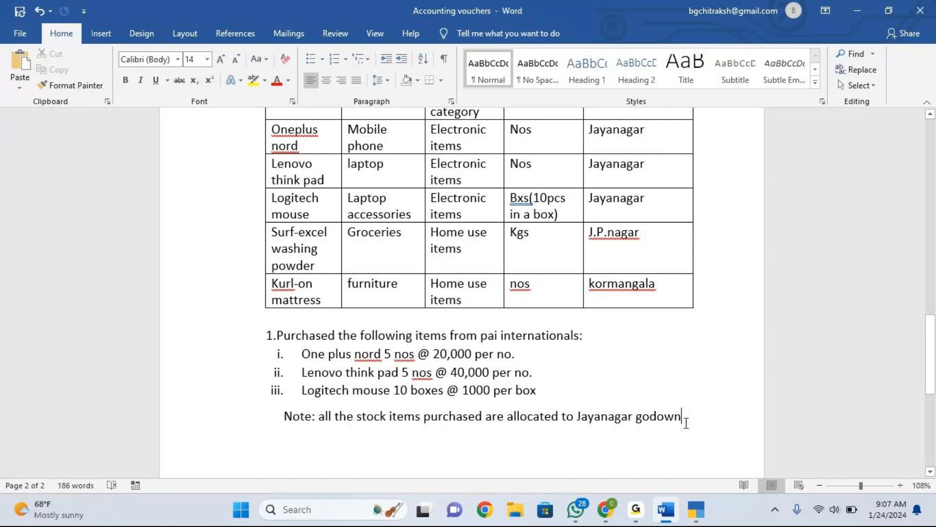
pyautogui.write('/location')
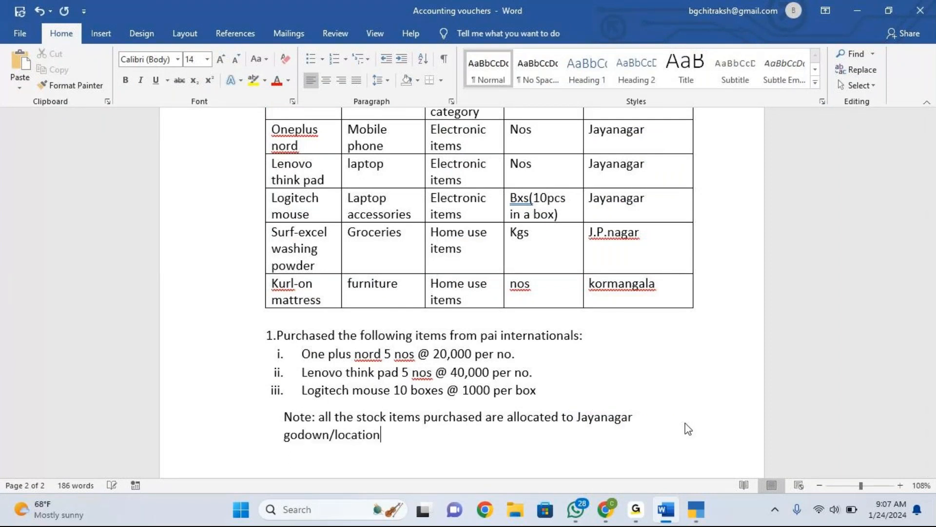
pyautogui.click(685, 423)
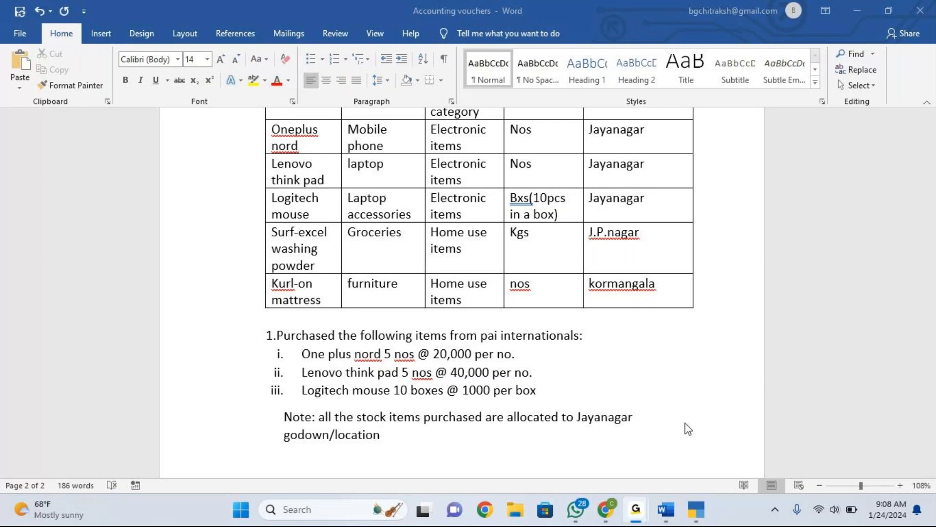
# Switch back to TallyPrime and allocate Oneplus Nord to the Jayanagar location.
pyautogui.hotkey('alt', 'Tab')
pyautogui.press('Tab')
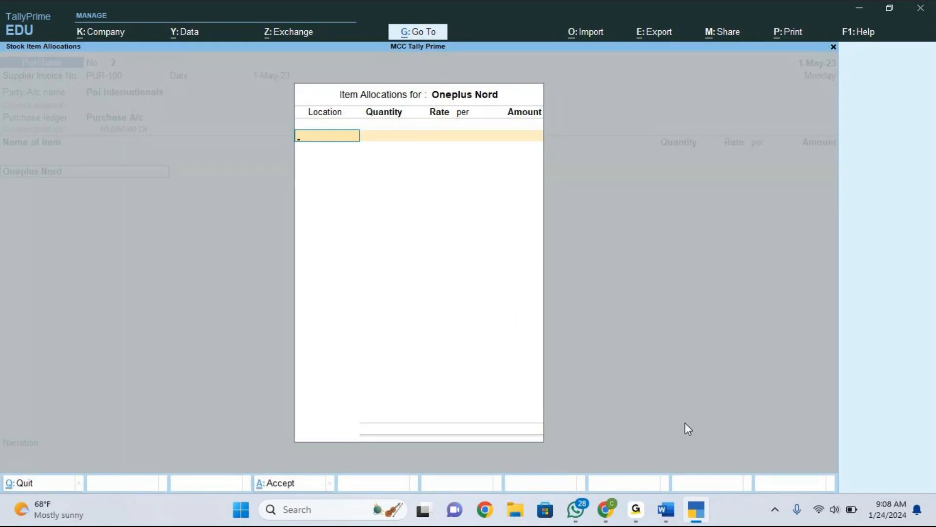
pyautogui.press('space')
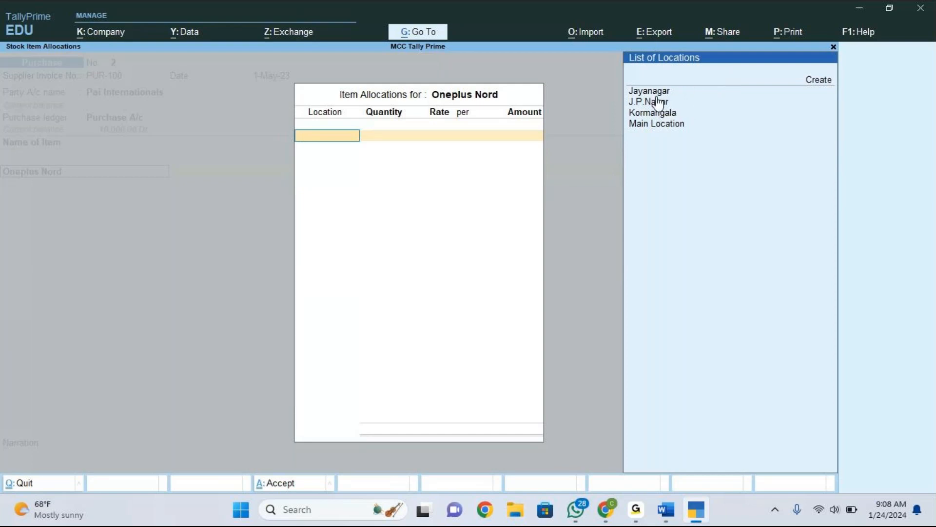
pyautogui.press('Down')
pyautogui.press('Down')
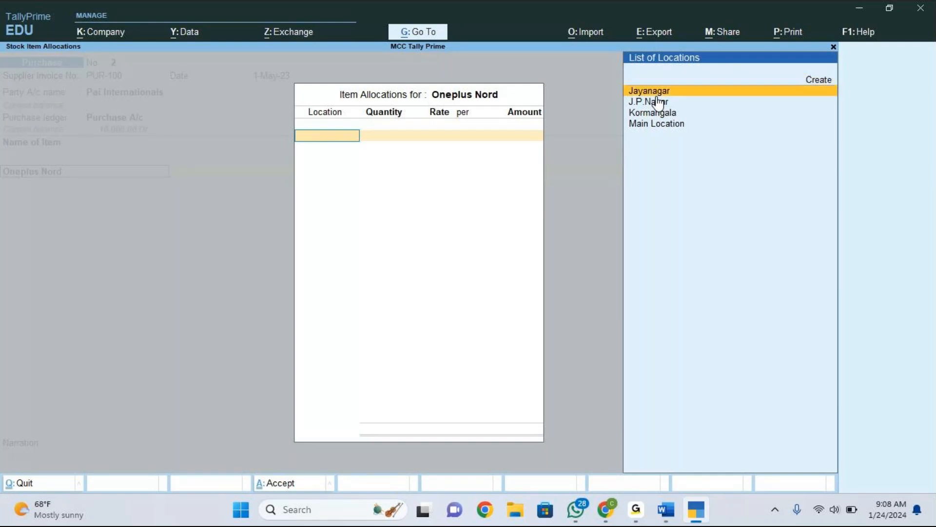
pyautogui.press('Return')
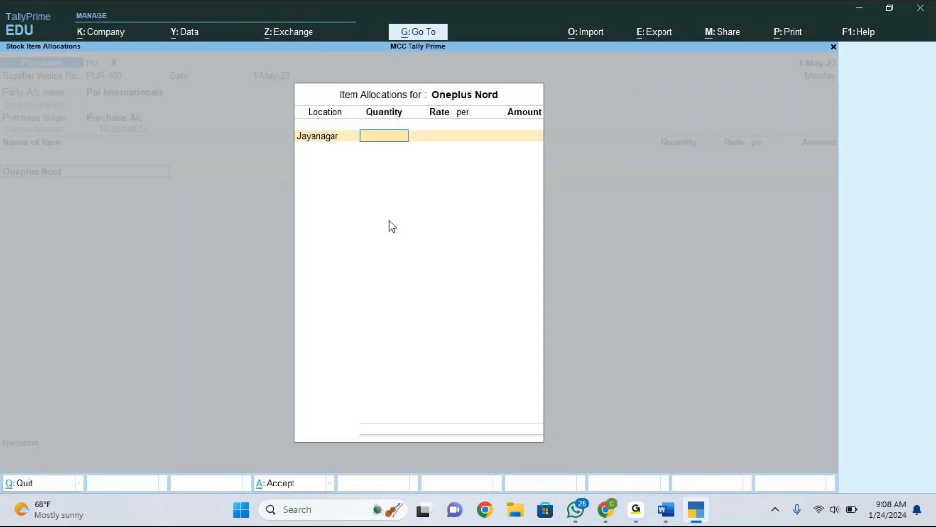
# Check the document's purchase list and enter a quantity of 5 for Oneplus Nord at Jayanagar.
pyautogui.hotkey('alt', 'Tab')
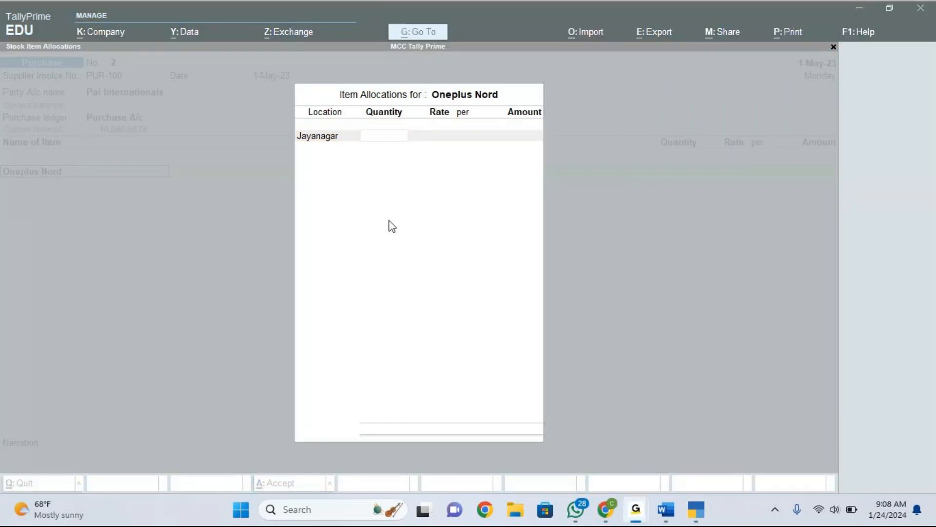
pyautogui.hotkey('alt', 'Tab')
pyautogui.hotkey('alt', 'Tab')
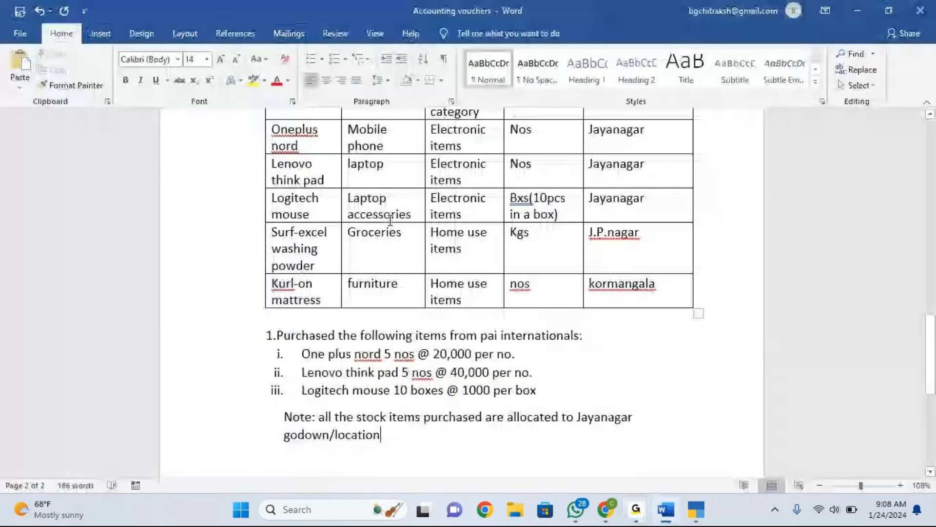
pyautogui.click(383, 359)
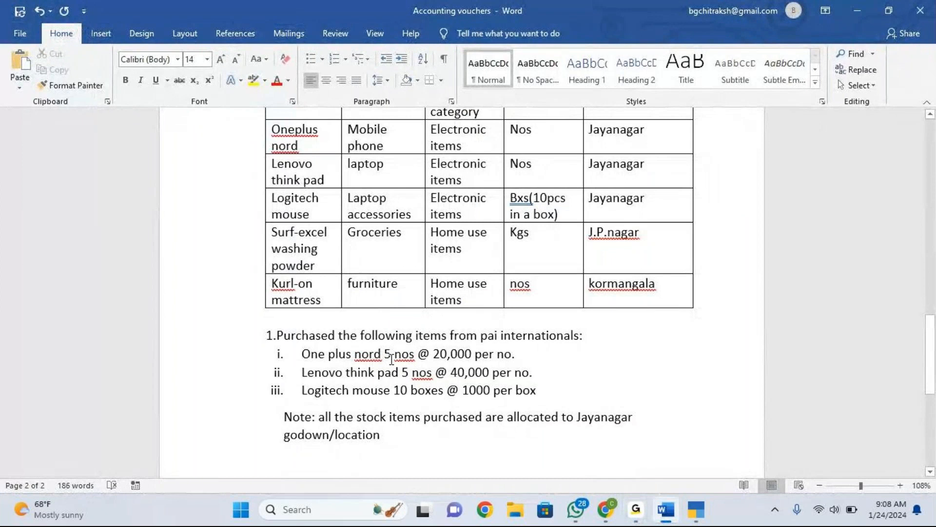
pyautogui.hotkey('alt', 'Tab')
pyautogui.write('5')
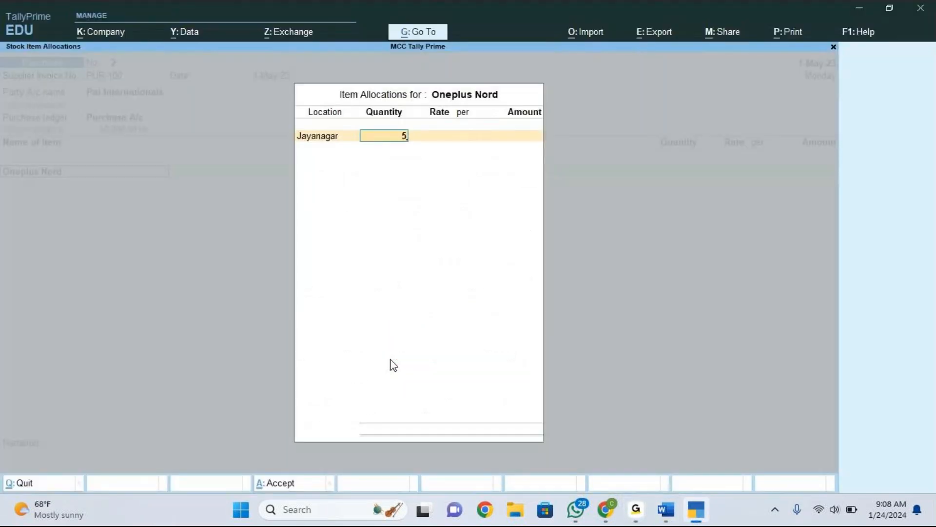
pyautogui.press('Return')
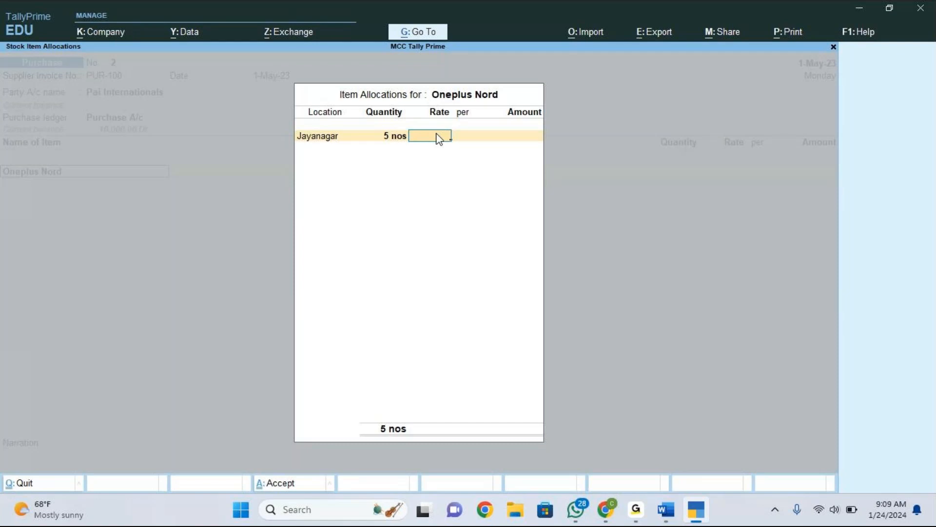
# Switch to the Word document to check the purchase list's rates, then return to TallyPrime.
pyautogui.hotkey('alt', 'Tab')
pyautogui.hotkey('alt', 'Tab')
pyautogui.press('Tab')
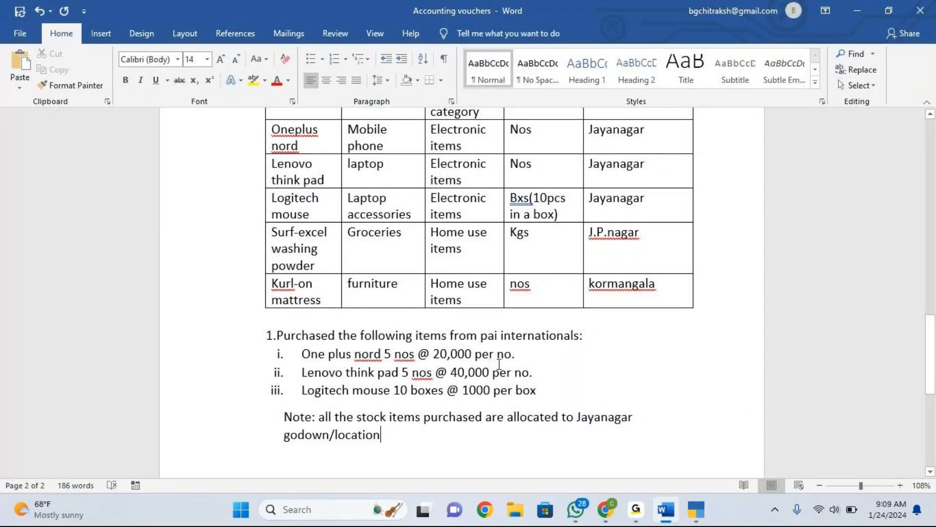
pyautogui.hotkey('alt', 'Tab')
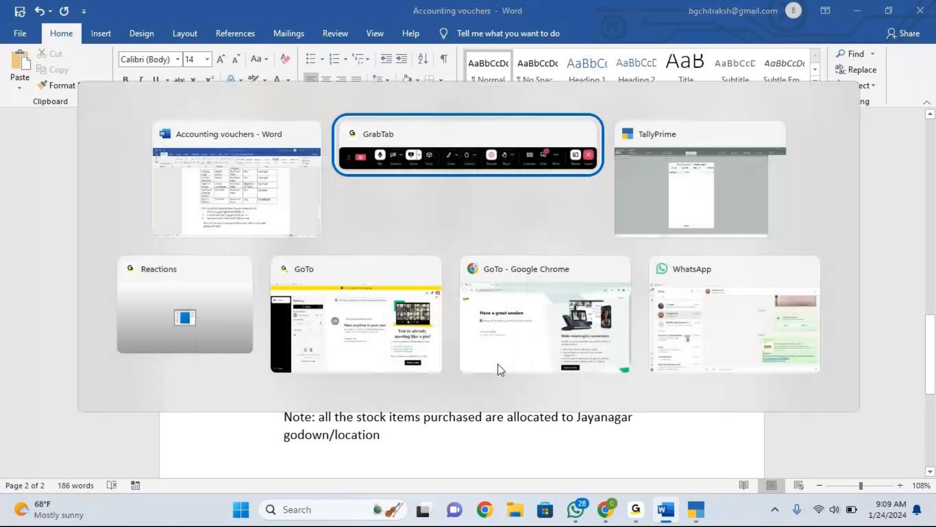
pyautogui.hotkey('alt', 'Tab')
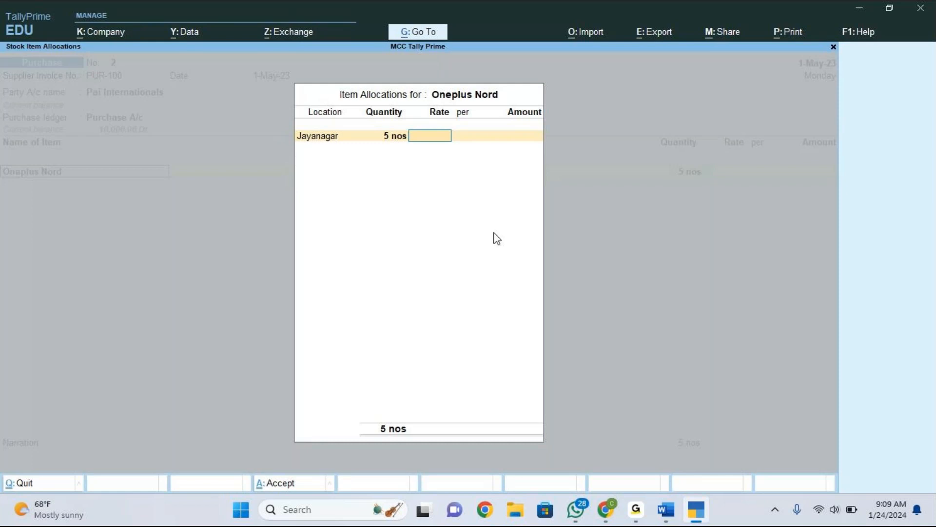
# Quit the item allocation and review the purchase voucher's configuration options, accepting them unchanged.
pyautogui.press('Escape')
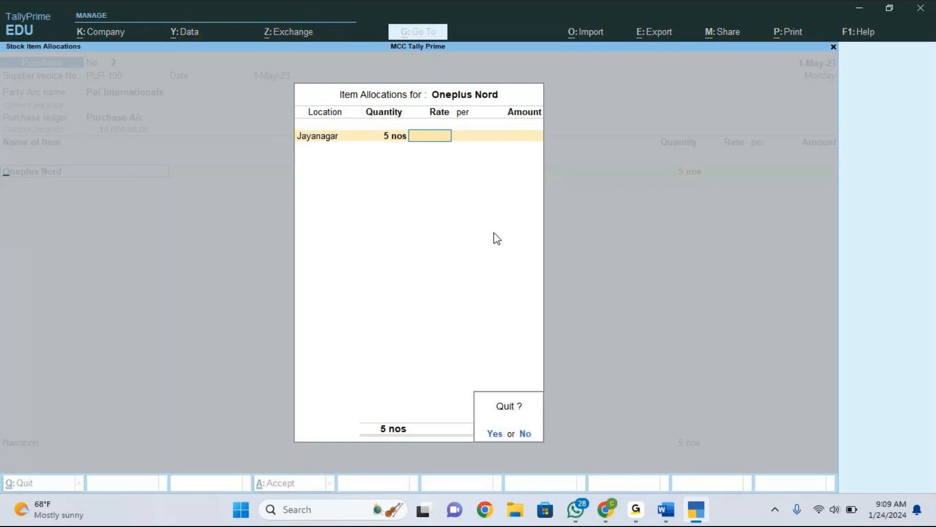
pyautogui.press('y')
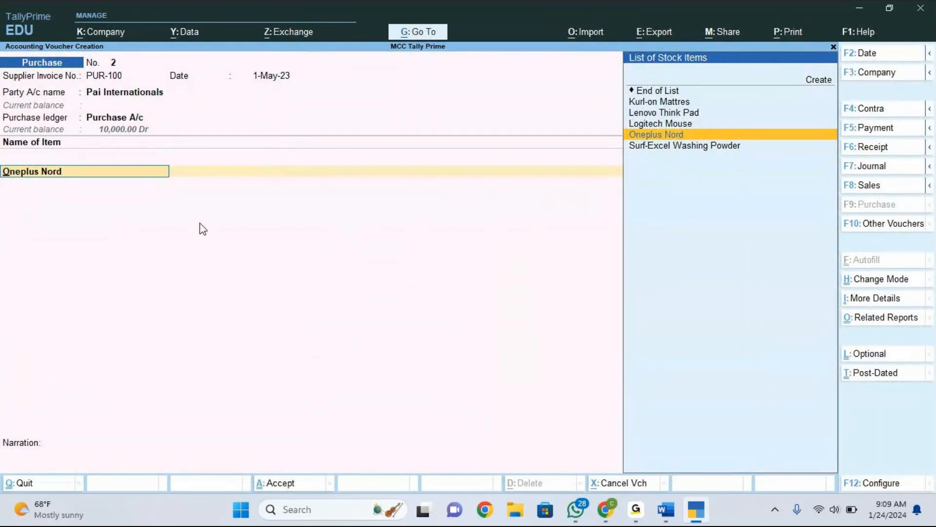
pyautogui.click(895, 484)
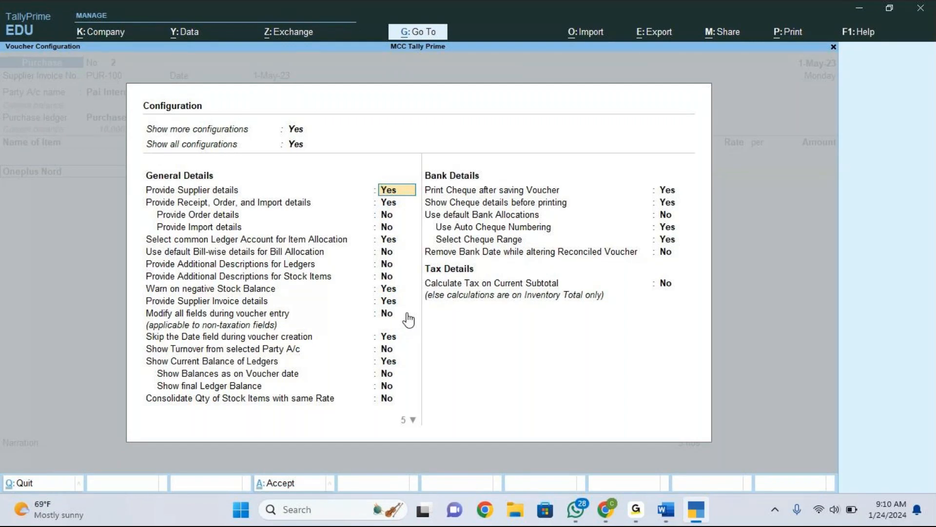
pyautogui.click(767, 17)
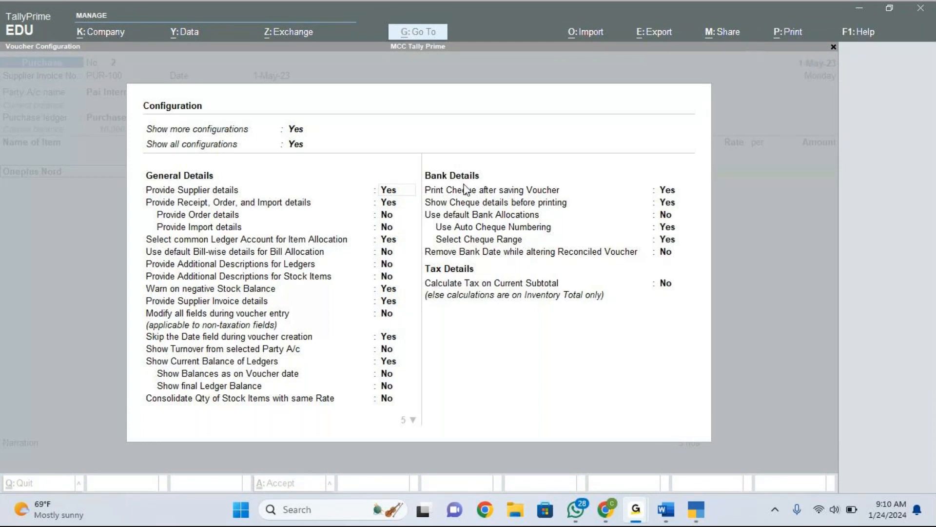
pyautogui.click(392, 192)
pyautogui.press('Down')
pyautogui.press('Down')
pyautogui.press('Down')
pyautogui.press('Down')
pyautogui.press('Down')
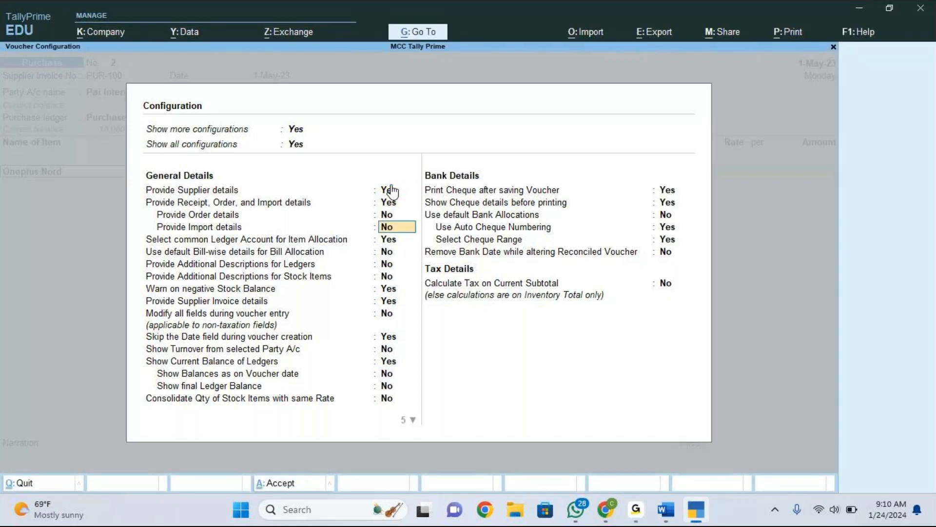
pyautogui.press('Down')
pyautogui.press('Down')
pyautogui.press('Down')
pyautogui.press('Down')
pyautogui.press('Down')
pyautogui.press('Down')
pyautogui.press('Down')
pyautogui.press('Down')
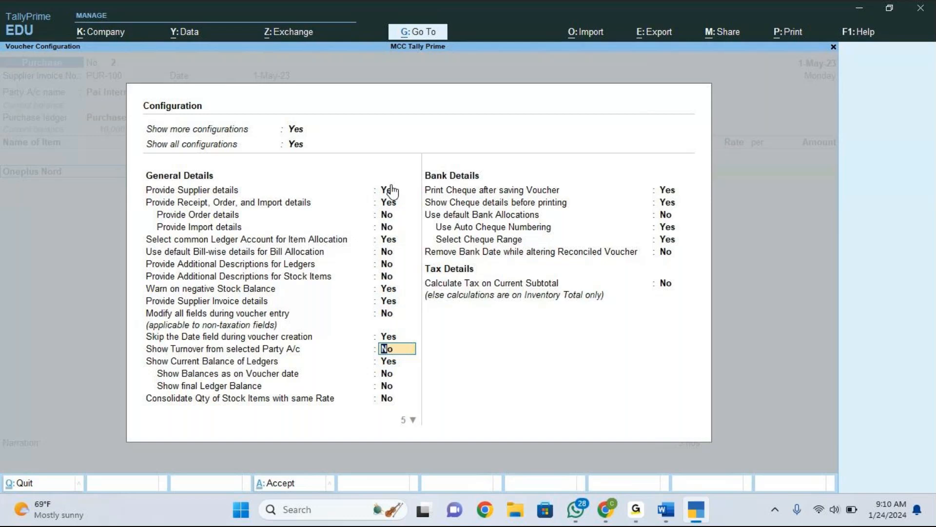
pyautogui.press('Down')
pyautogui.press('Down')
pyautogui.press('Down')
pyautogui.press('Down')
pyautogui.press('Down')
pyautogui.press('Down')
pyautogui.press('Down')
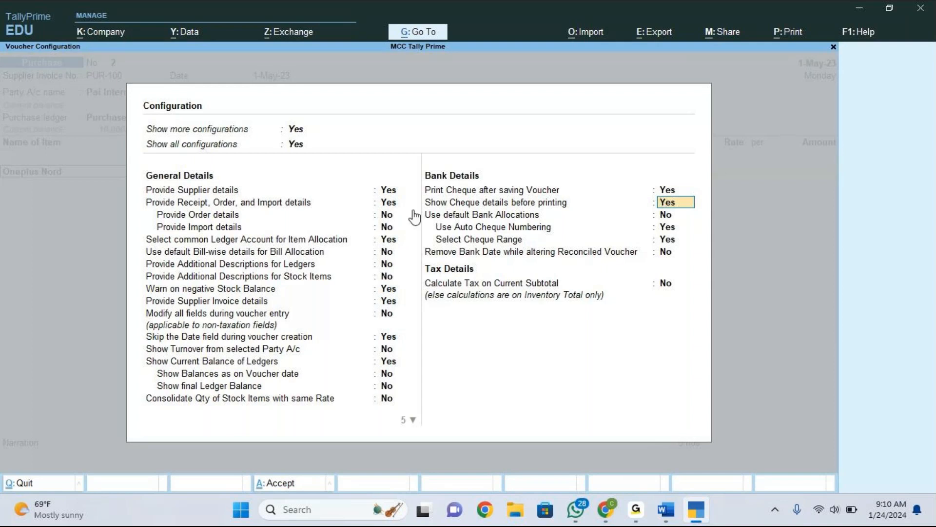
pyautogui.click(398, 192)
pyautogui.click(399, 197)
pyautogui.press('Return')
pyautogui.press('Return')
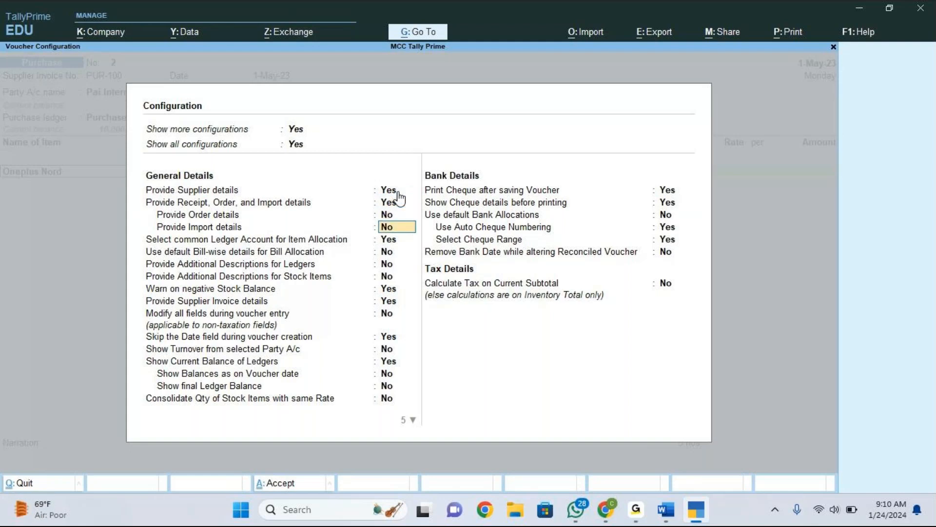
pyautogui.press('Return')
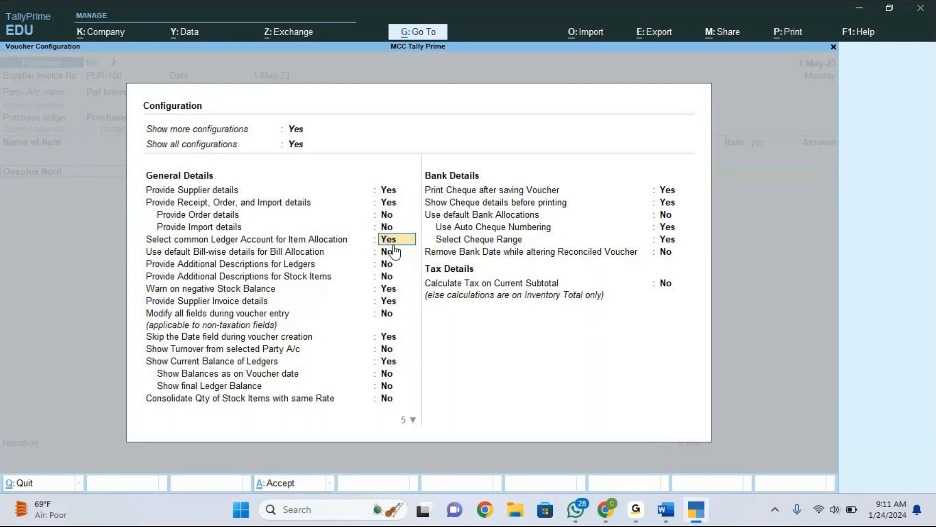
pyautogui.hotkey('ctrl', 'a')
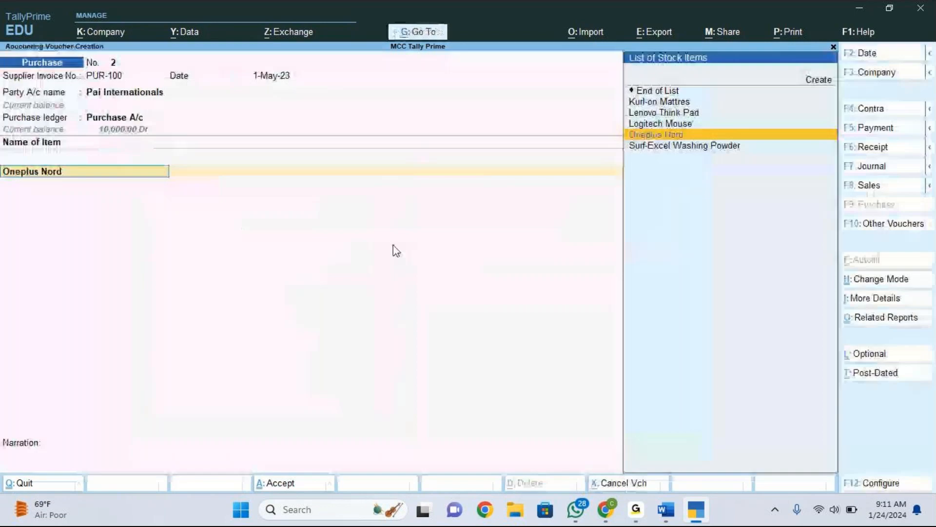
pyautogui.press('Return')
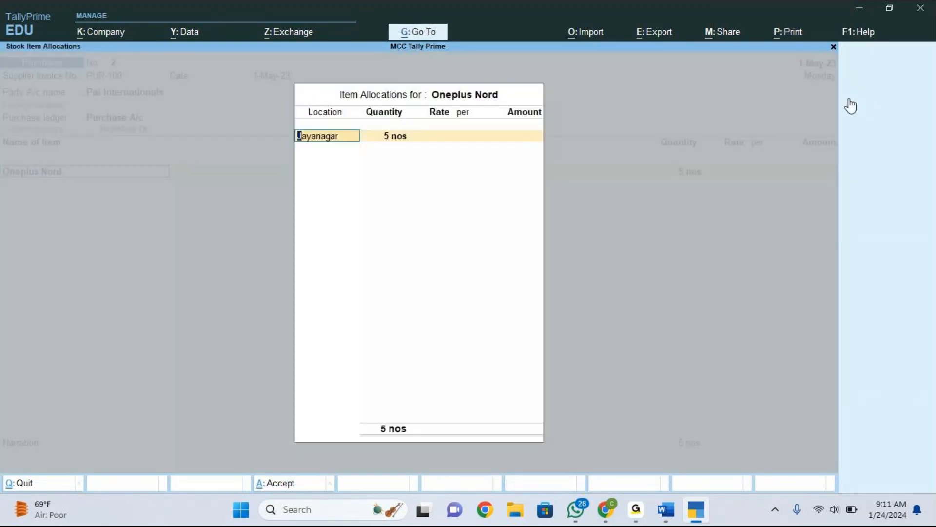
pyautogui.click(848, 99)
pyautogui.click(851, 105)
pyautogui.click(766, 19)
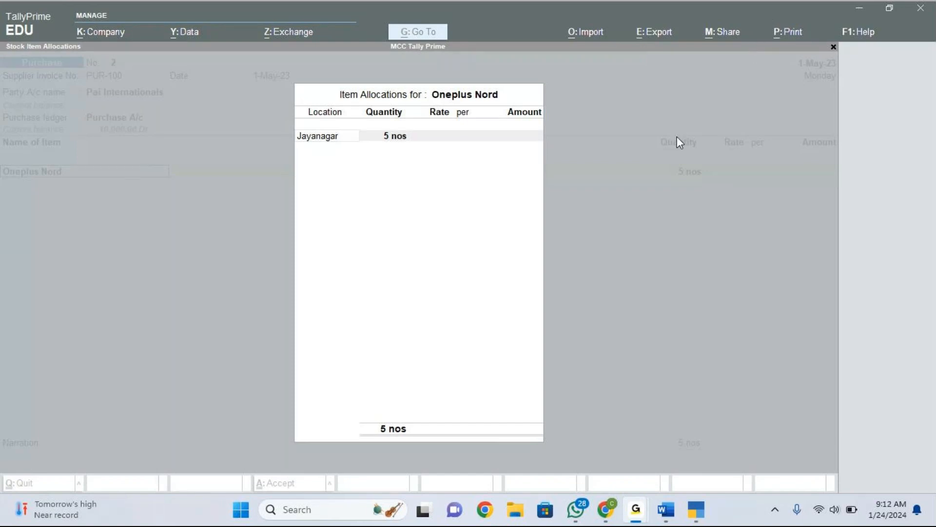
pyautogui.click(209, 272)
pyautogui.press('Escape')
pyautogui.press('y')
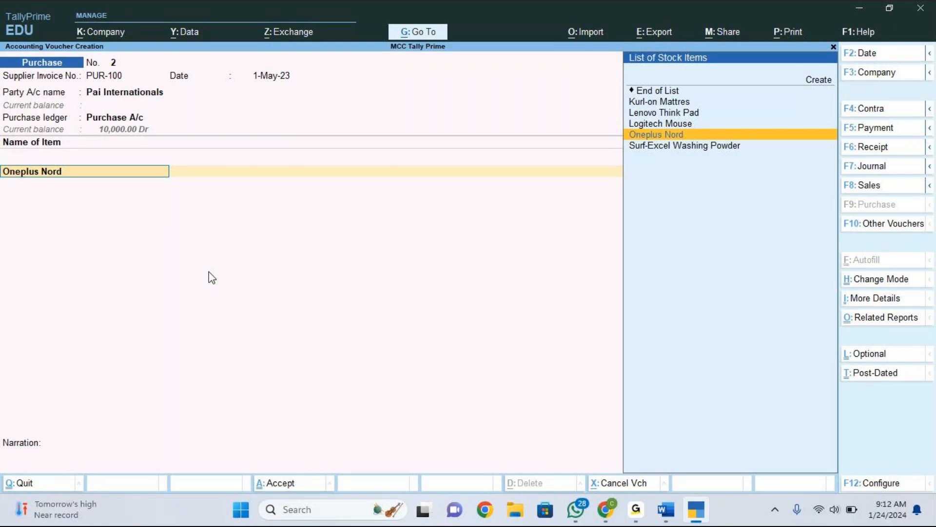
# Open the voucher mode options and keep the voucher in Item Invoice mode.
pyautogui.press('ctrl')
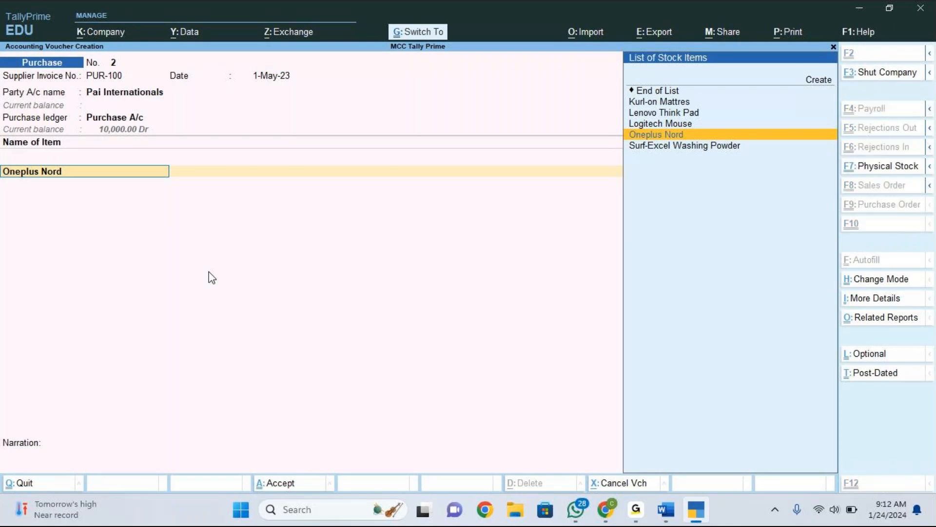
pyautogui.hotkey('ctrl', 'h')
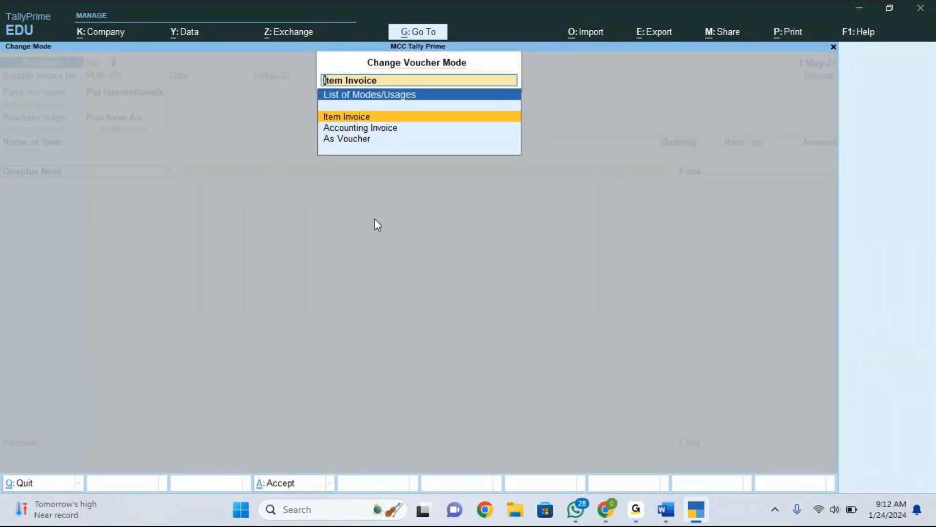
pyautogui.click(367, 119)
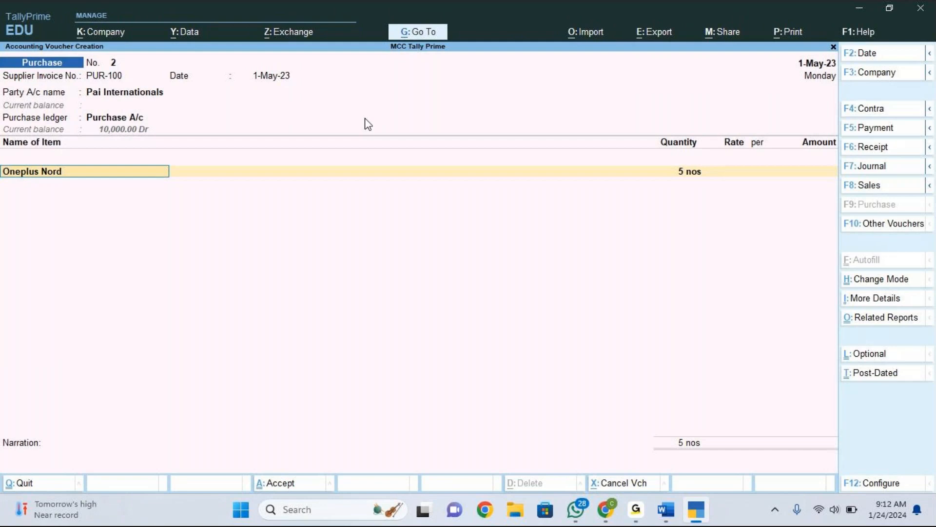
# Step through the voucher configuration options again and accept them without changes.
pyautogui.press('F12')
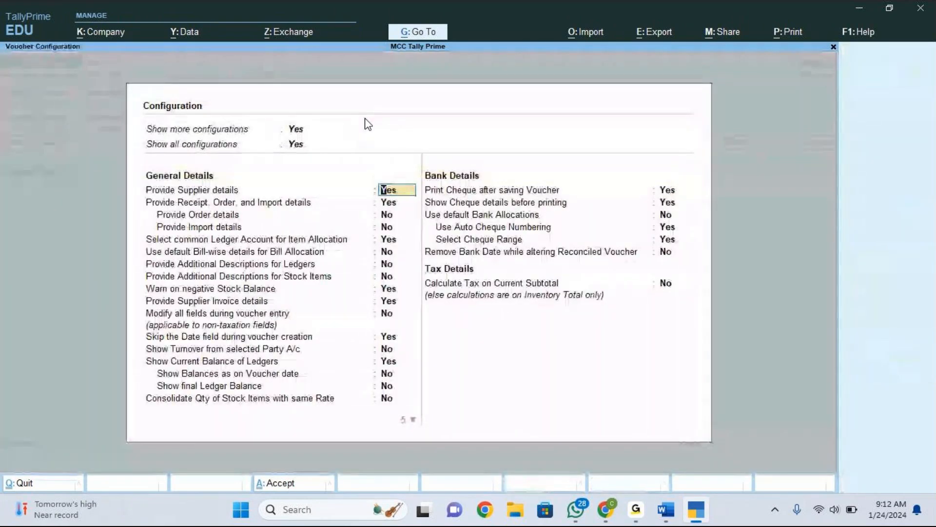
pyautogui.press('Return')
pyautogui.press('Return')
pyautogui.press('Return')
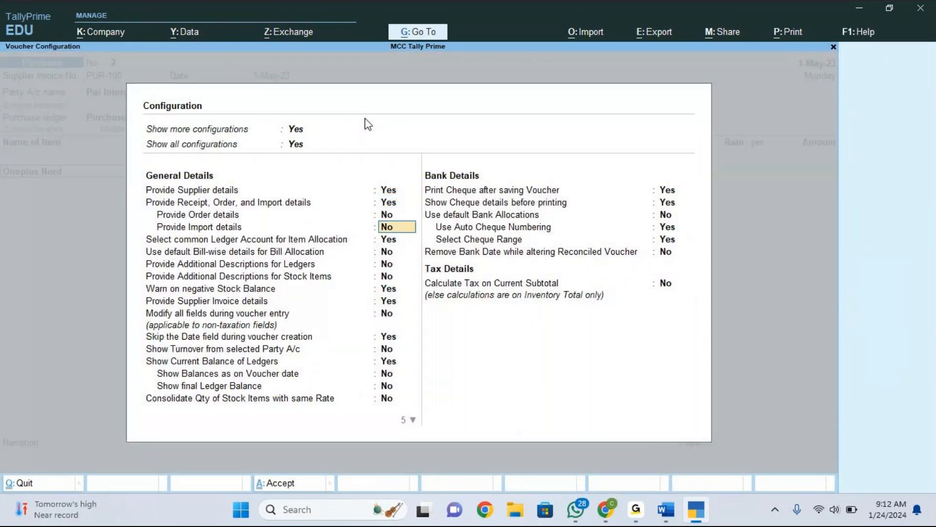
pyautogui.press('Return')
pyautogui.press('Return')
pyautogui.press('Return')
pyautogui.press('Return')
pyautogui.press('Return')
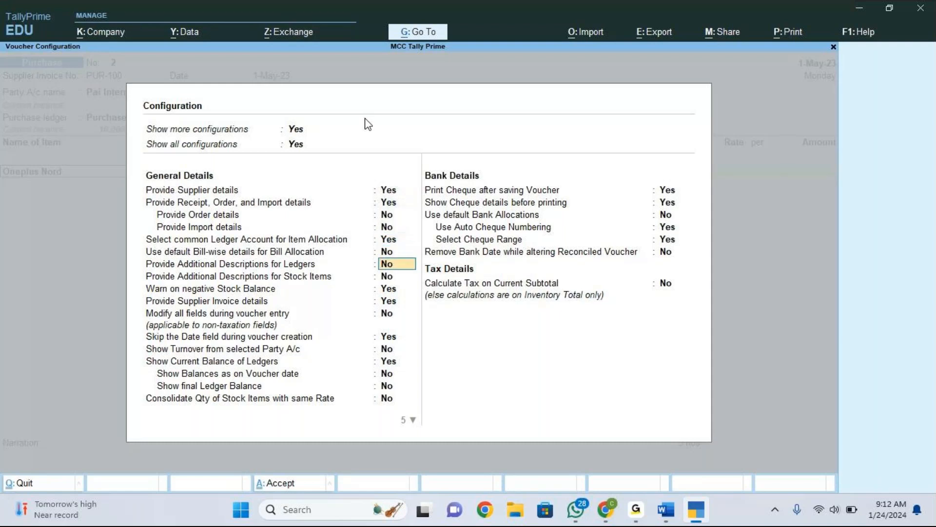
pyautogui.press('Return')
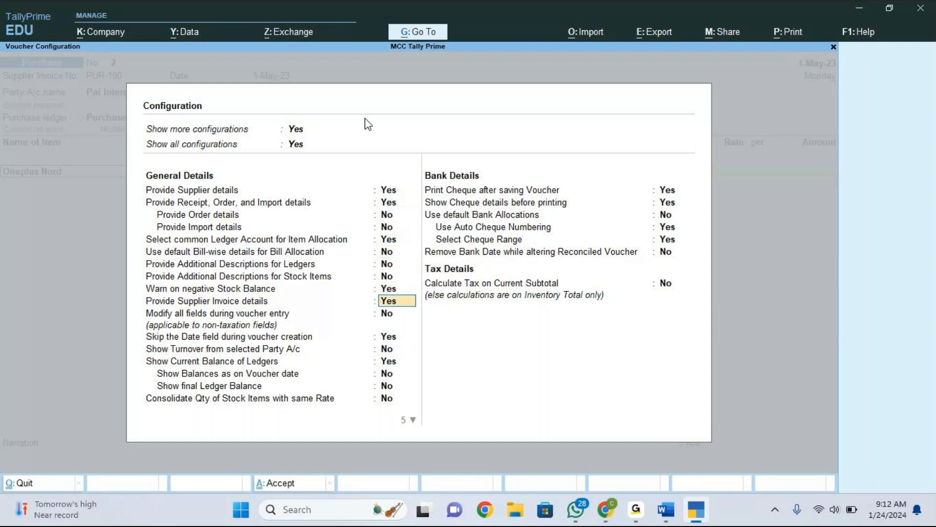
pyautogui.press('Return')
pyautogui.press('Return')
pyautogui.press('Return')
pyautogui.press('Up')
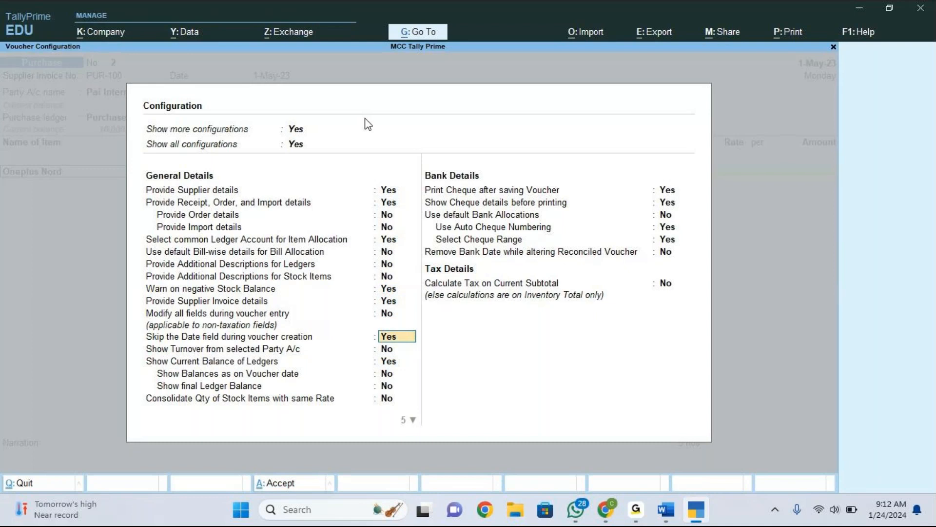
pyautogui.press('Return')
pyautogui.press('Return')
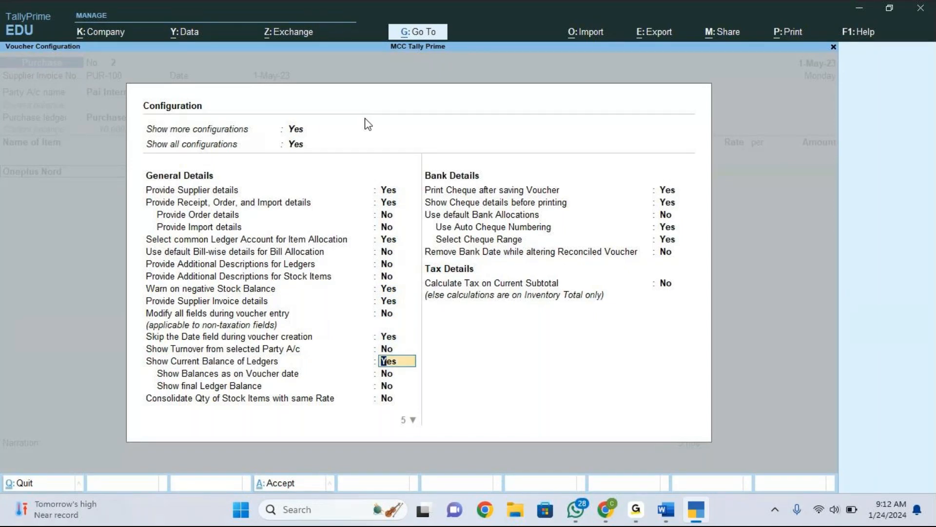
pyautogui.press('Return')
pyautogui.press('Return')
pyautogui.press('Return')
pyautogui.press('Return')
pyautogui.press('Return')
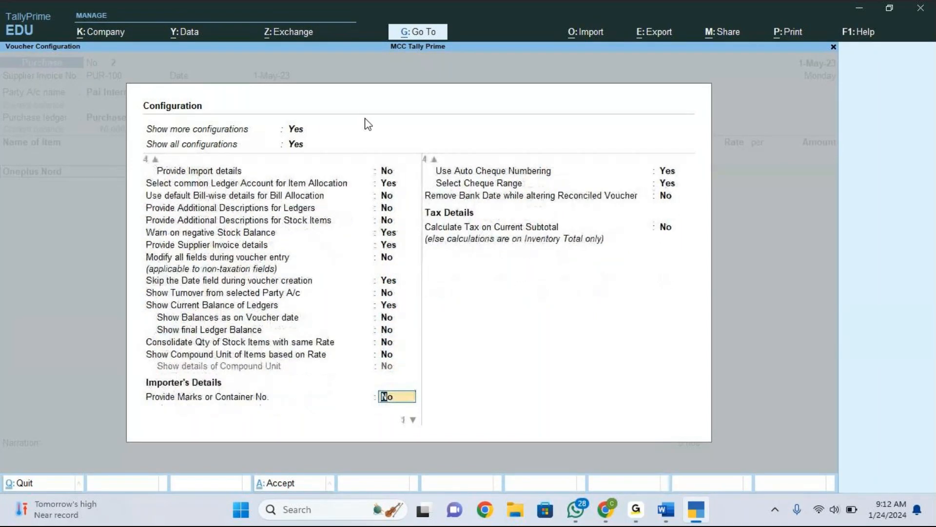
pyautogui.press('Return')
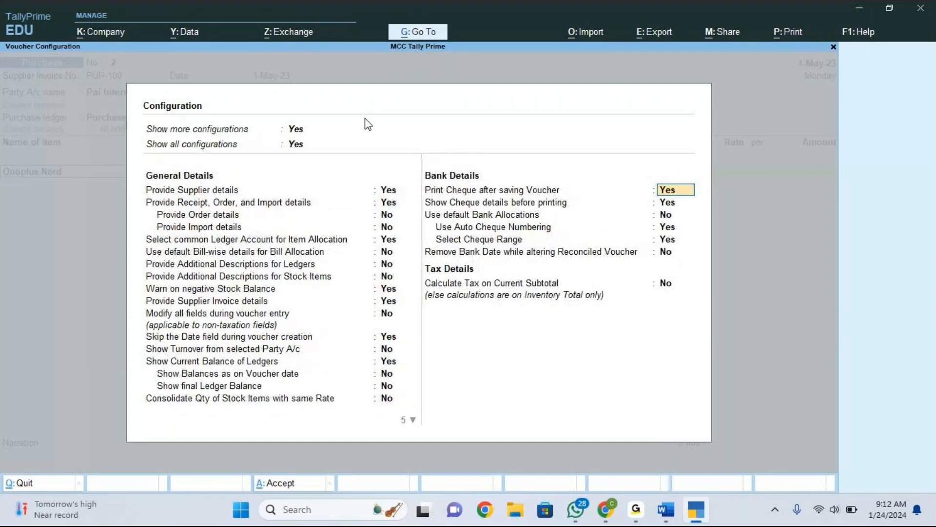
pyautogui.click(393, 244)
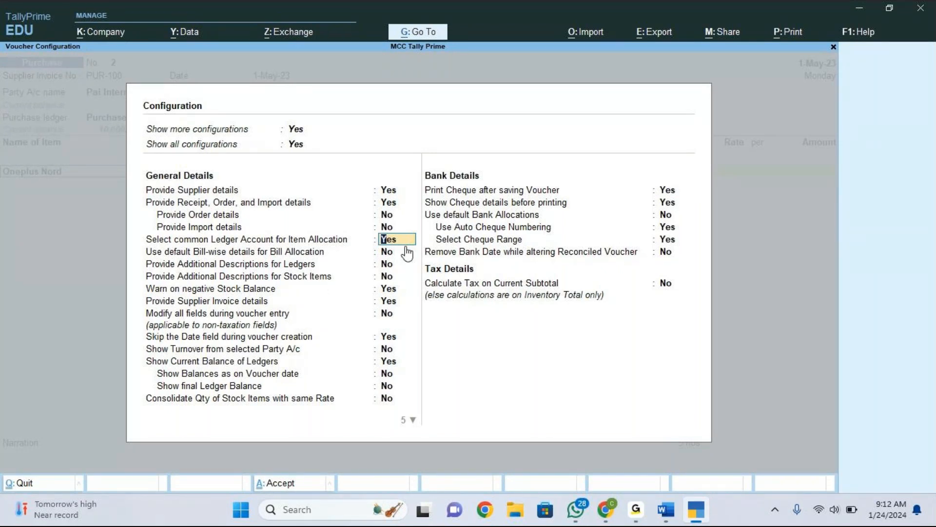
pyautogui.hotkey('ctrl', 'a')
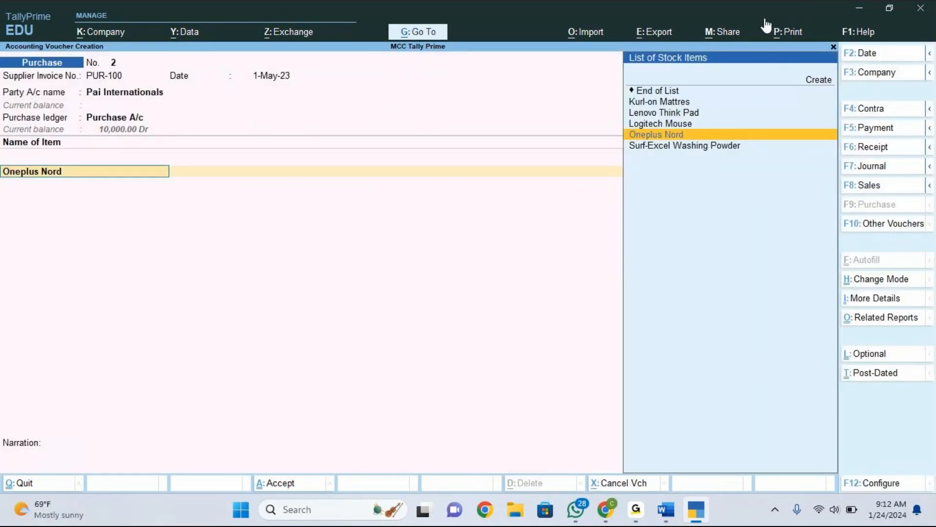
# Reopen Oneplus Nord's item allocation and reselect Jayanagar as its location.
pyautogui.hotkey('ctrl', 'alt', 'g')
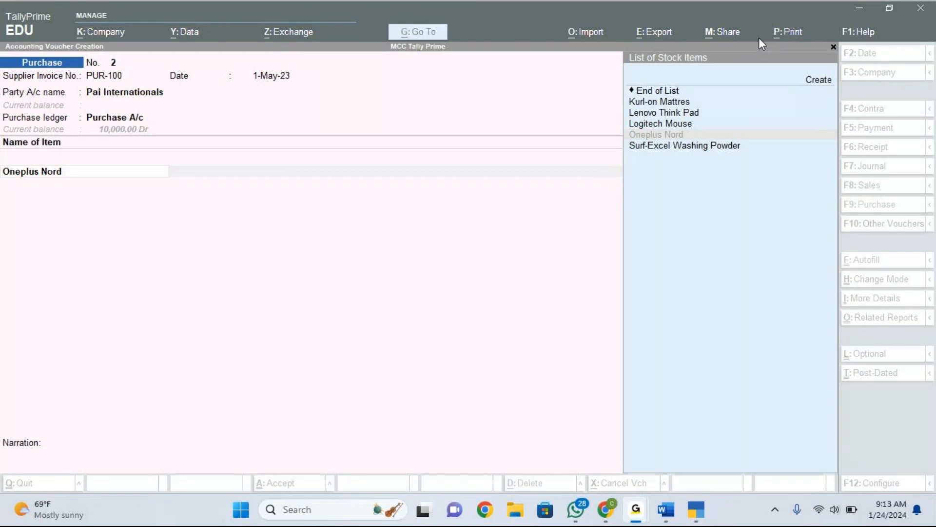
pyautogui.click(76, 172)
pyautogui.press('Return')
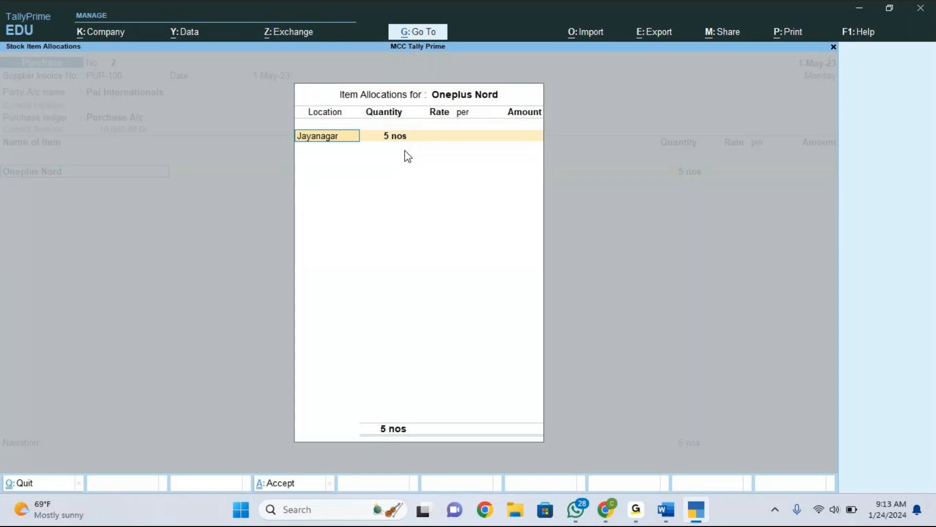
pyautogui.press('BackSpace')
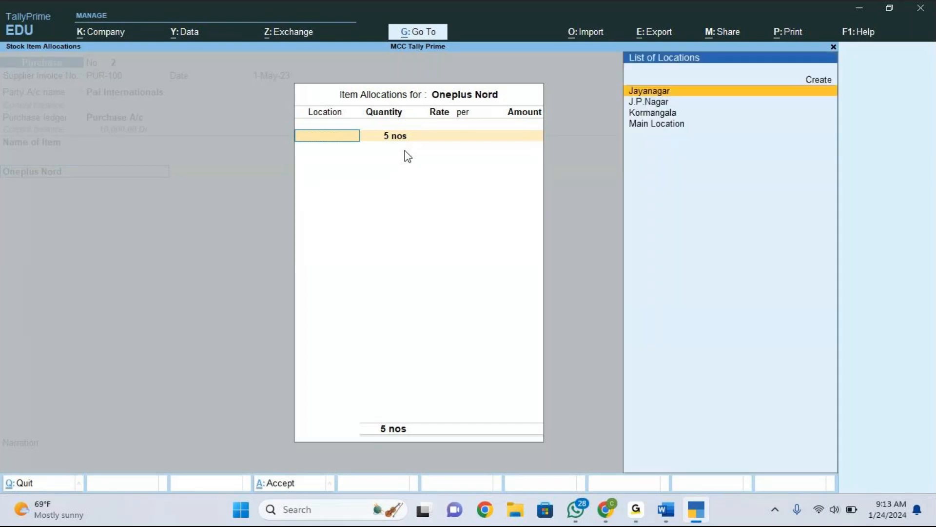
pyautogui.click(851, 98)
pyautogui.click(853, 104)
pyautogui.click(760, 19)
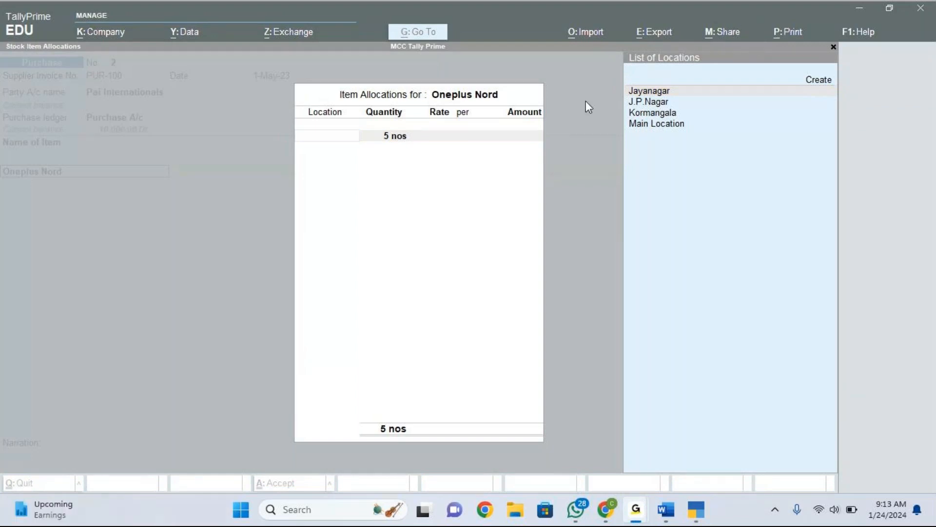
pyautogui.click(345, 138)
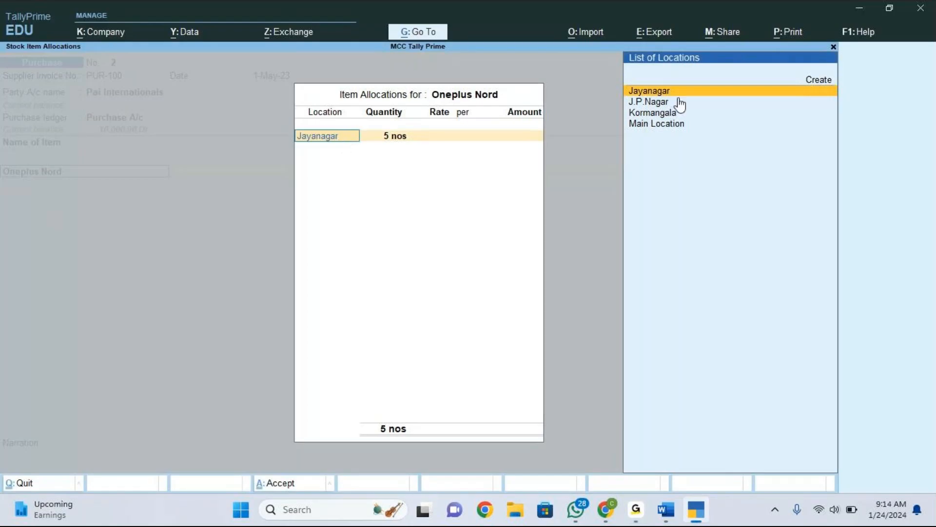
pyautogui.press('Return')
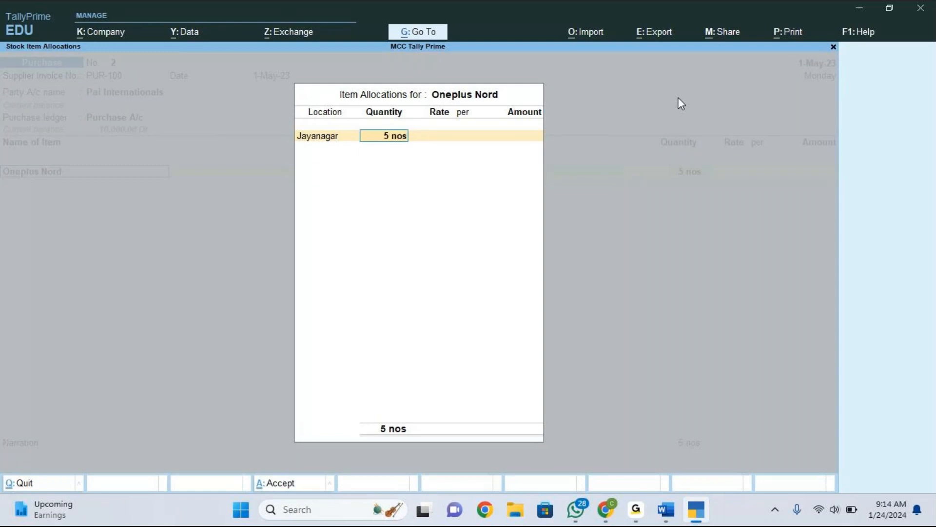
# Set Oneplus Nord's Jayanagar allocation rate to 20,000 per nos, close the allocation and accept the line amount.
pyautogui.press('Return')
pyautogui.write('20,000')
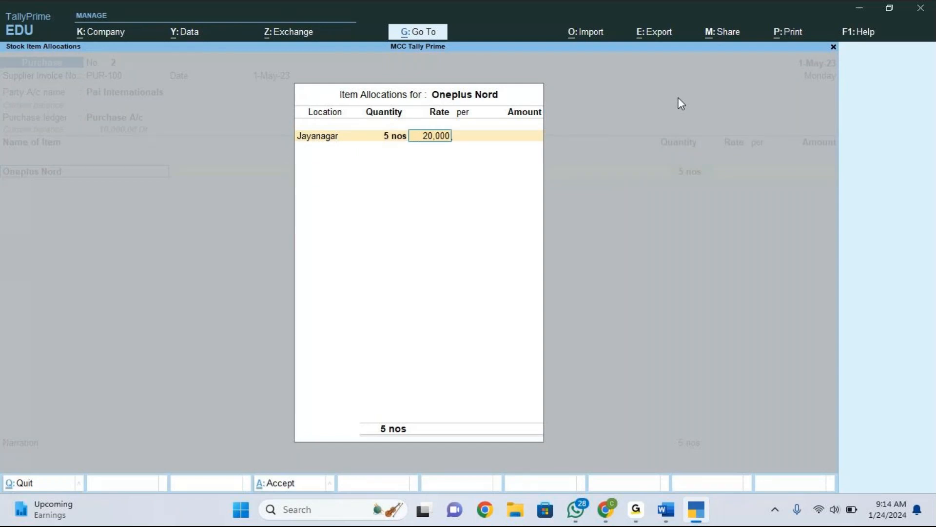
pyautogui.press('Return')
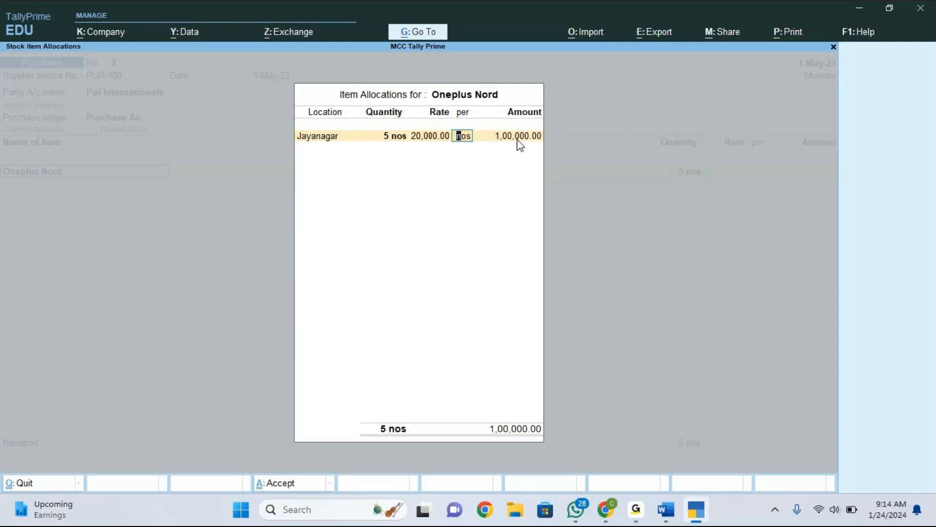
pyautogui.press('Return')
pyautogui.press('Return')
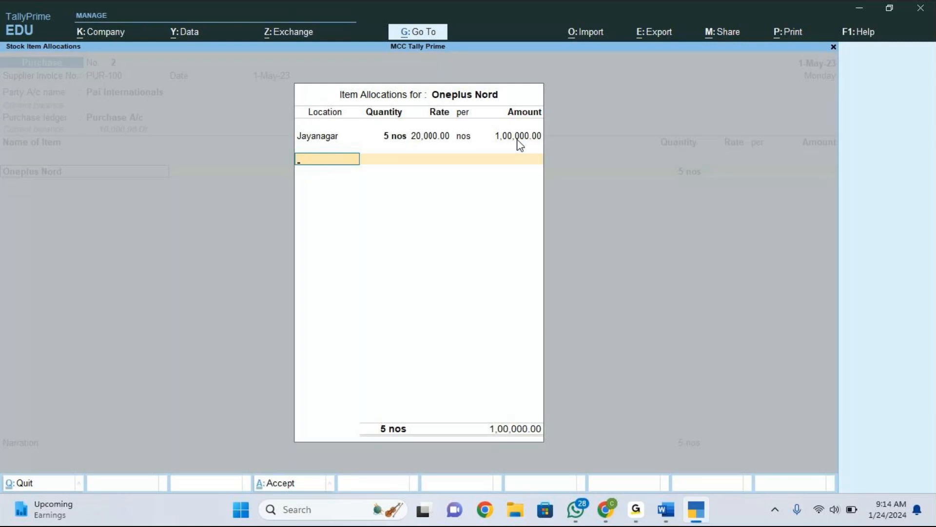
pyautogui.press('Return')
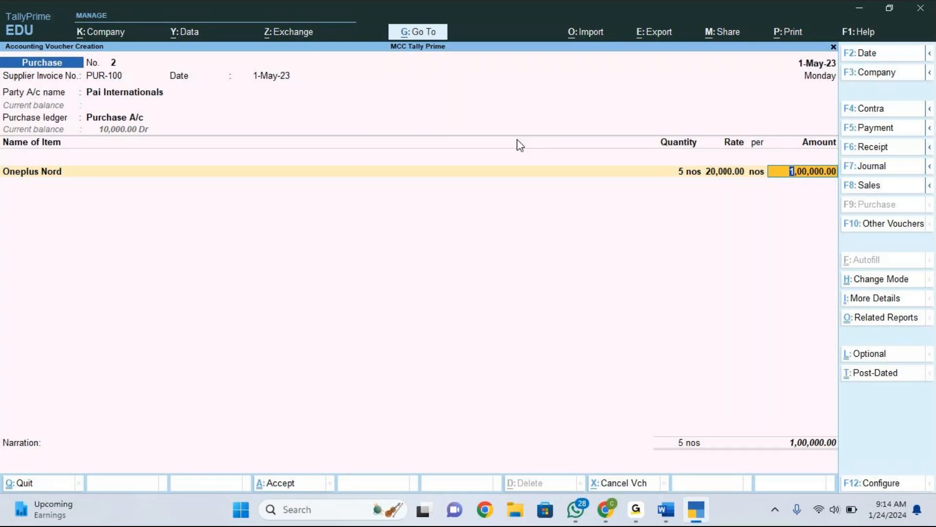
pyautogui.press('Return')
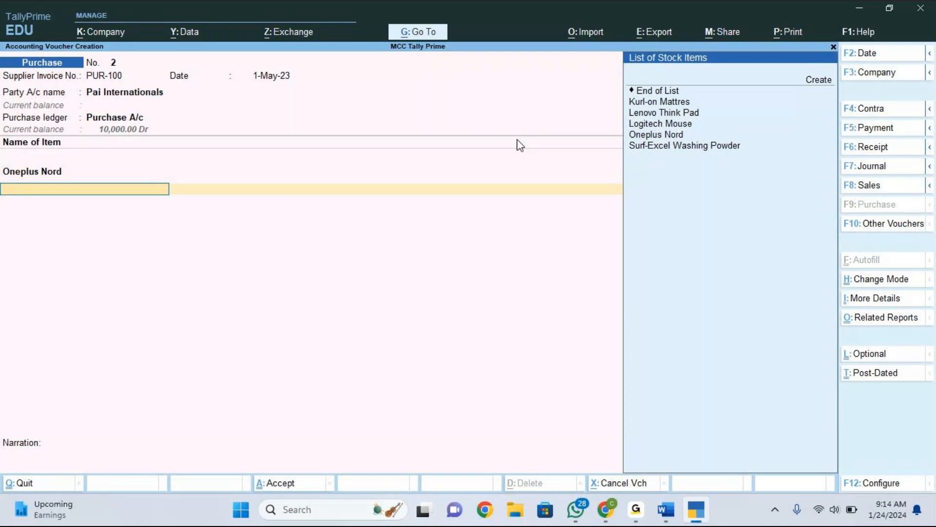
# Add Lenovo Think Pad as the next stock item and choose Jayanagar as its first allocation location.
pyautogui.press('Down')
pyautogui.press('Down')
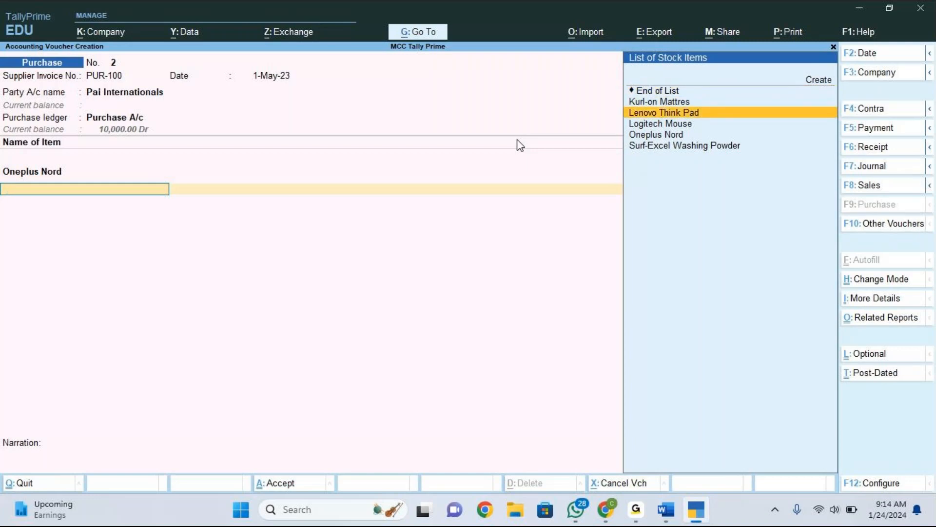
pyautogui.press('Return')
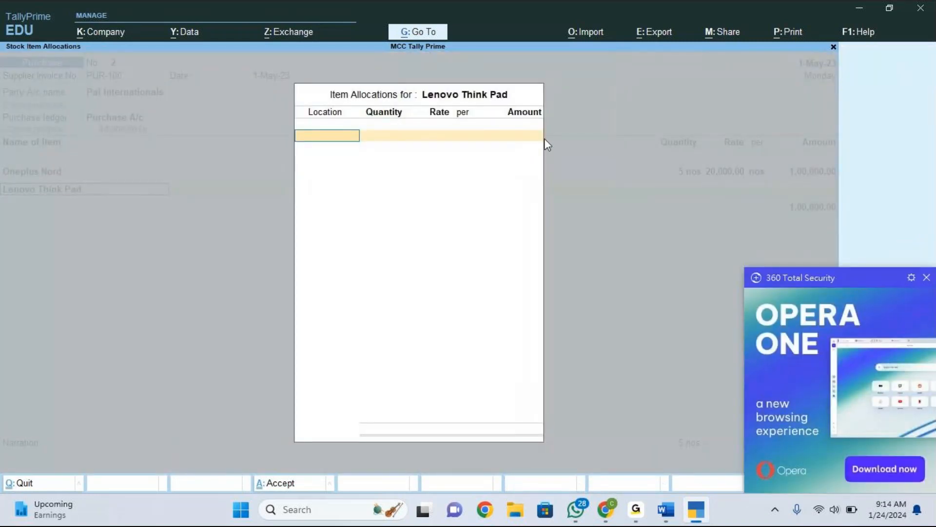
pyautogui.click(926, 277)
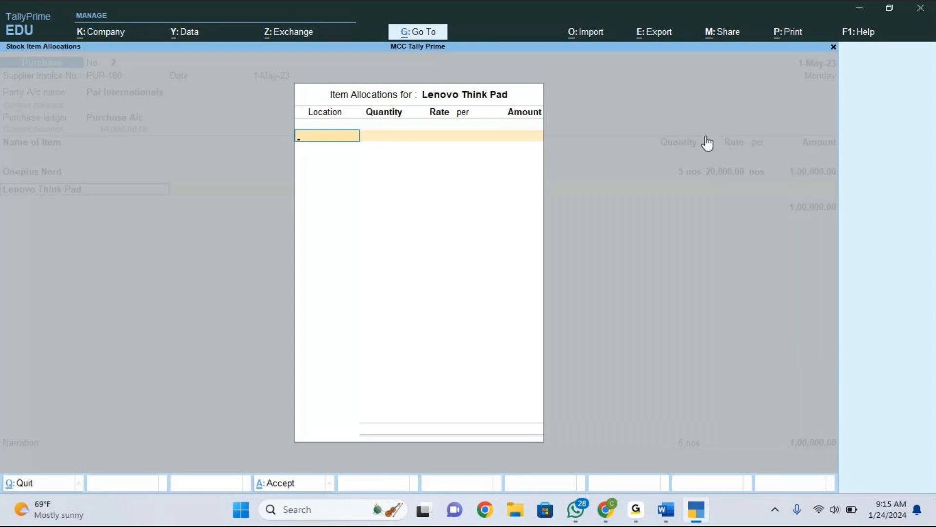
pyautogui.click(848, 108)
pyautogui.click(405, 140)
pyautogui.click(849, 98)
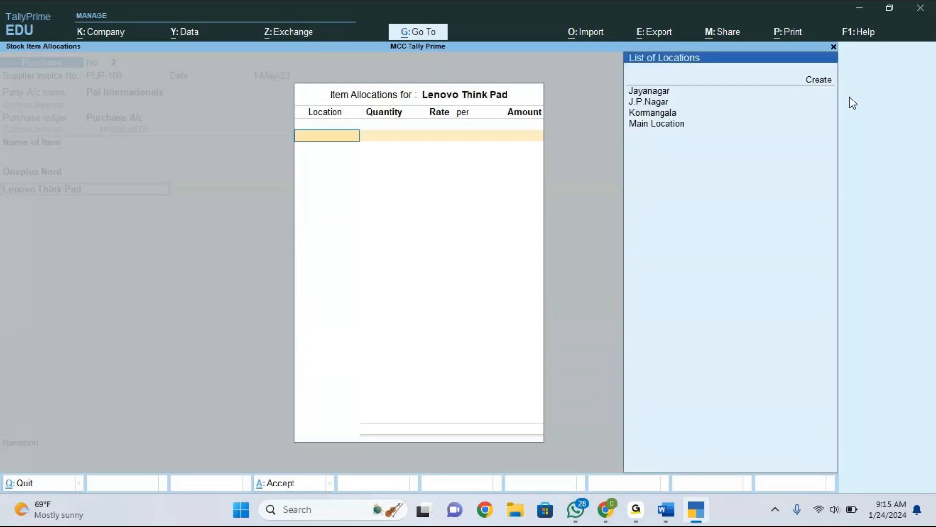
pyautogui.press('Down')
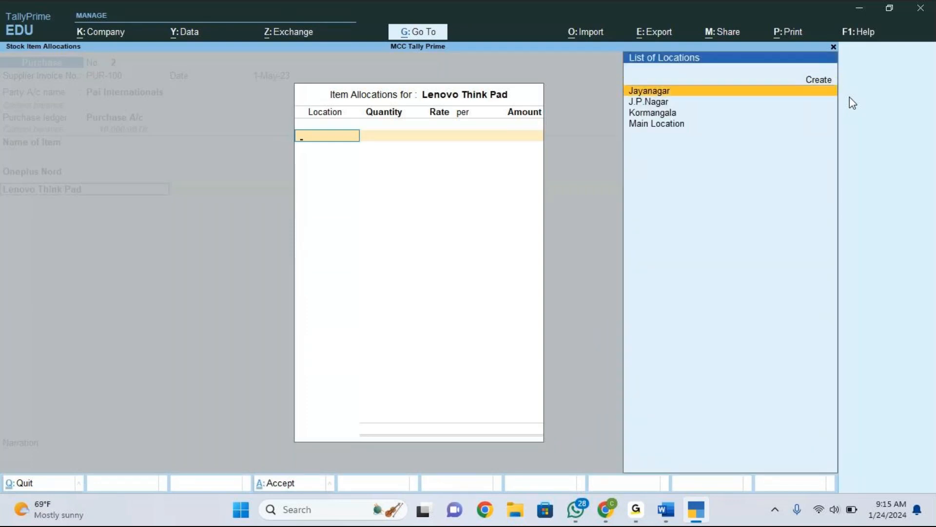
pyautogui.press('Return')
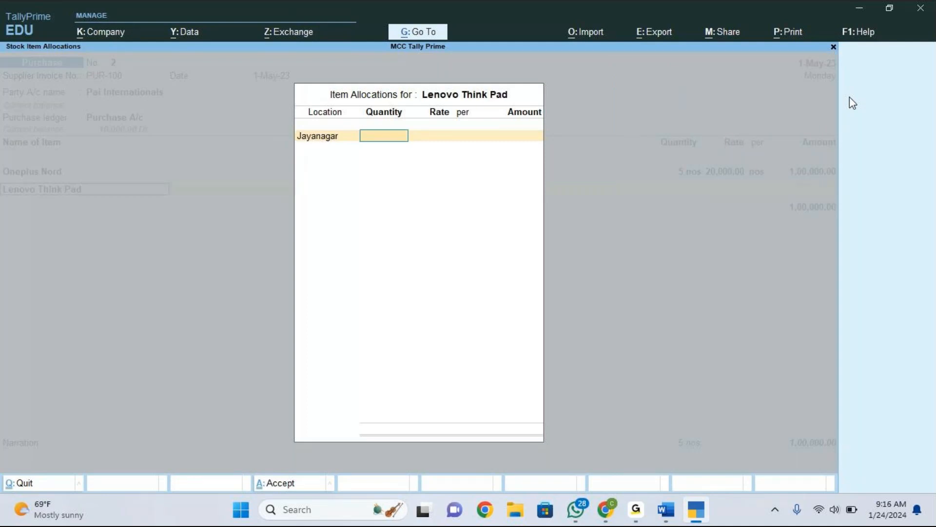
# Enter a quantity of 3 nos at a rate of 40,000 for the Jayanagar allocation.
pyautogui.write('3')
pyautogui.press('Return')
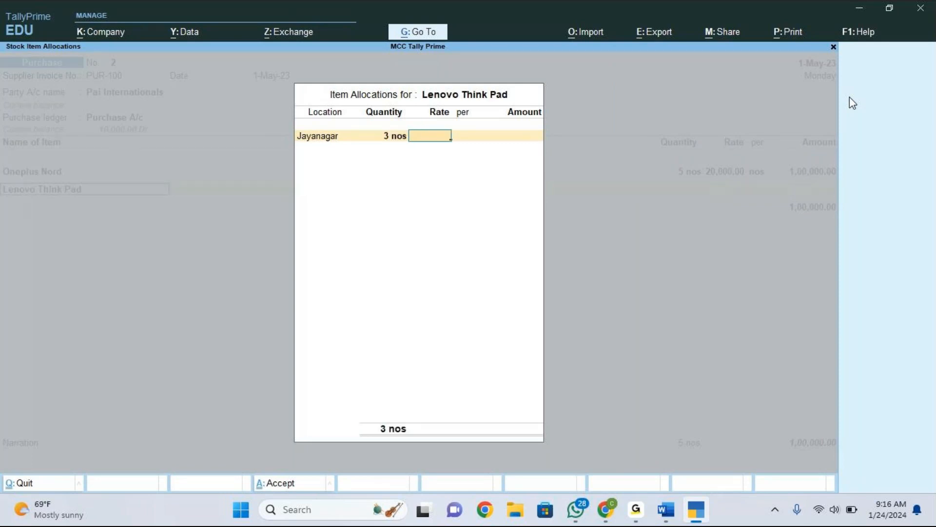
pyautogui.write('400000')
pyautogui.press('Return')
pyautogui.press('Return')
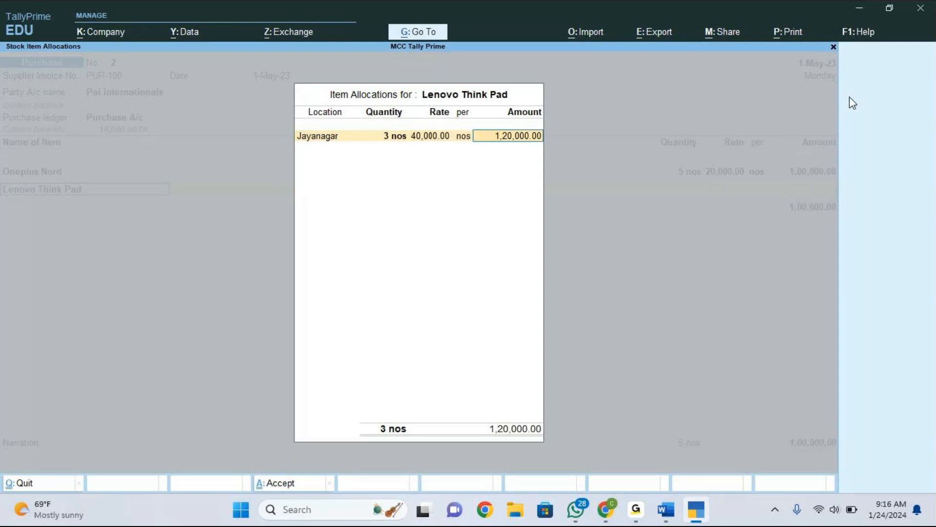
pyautogui.press('Return')
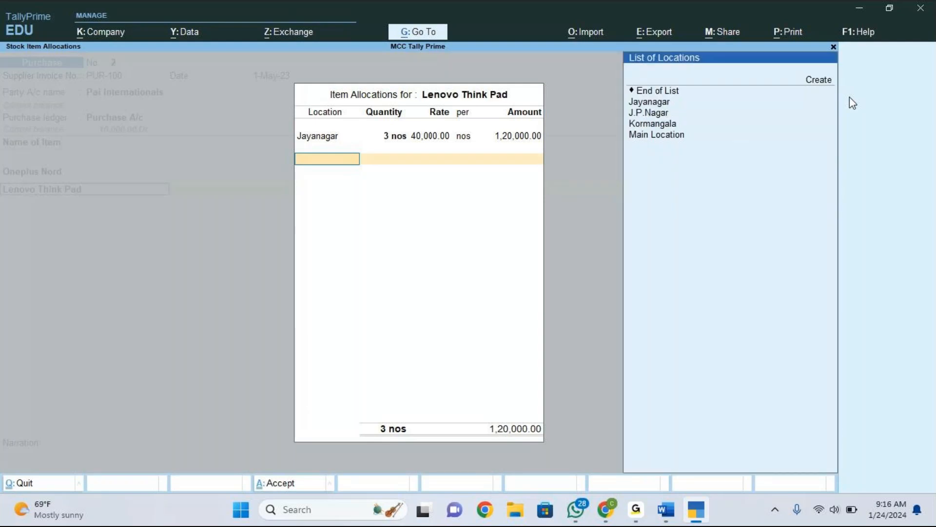
# Add a second allocation at J.P.Nagar for 2 nos, keeping the 40,000 rate.
pyautogui.press('Down')
pyautogui.press('Down')
pyautogui.press('Down')
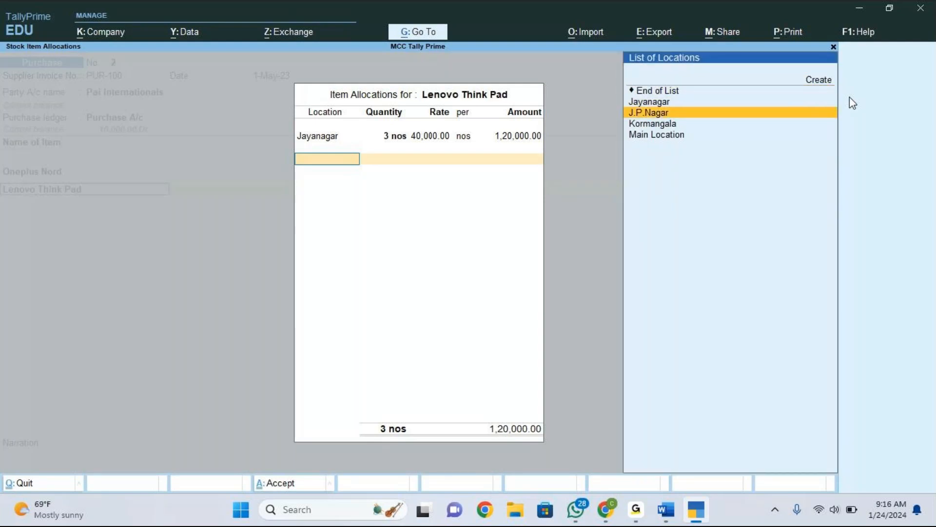
pyautogui.press('Return')
pyautogui.write('2')
pyautogui.press('Return')
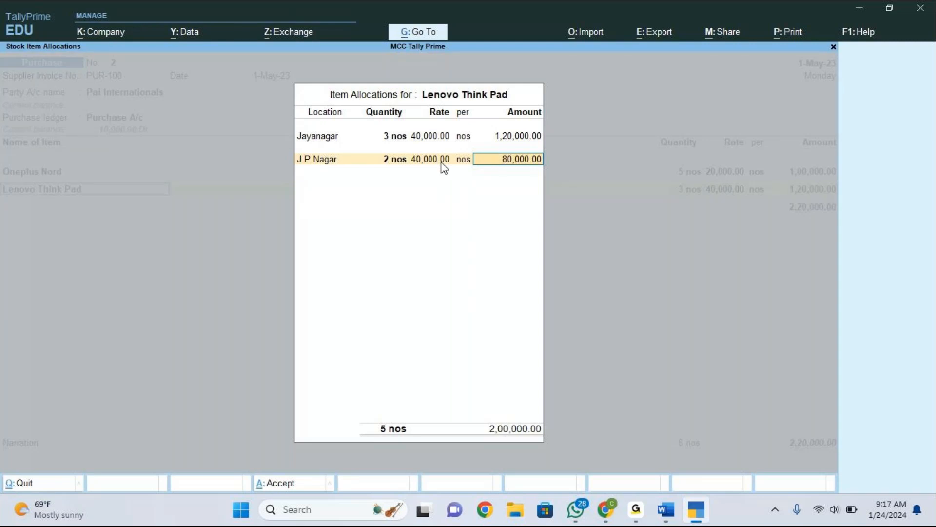
# Set Lenovo Think Pad's Jayanagar quantity to 5 nos, drop the J.P.Nagar allocation and close the allocation window.
pyautogui.press('BackSpace')
pyautogui.press('BackSpace')
pyautogui.press('BackSpace')
pyautogui.press('BackSpace')
pyautogui.press('BackSpace')
pyautogui.press('BackSpace')
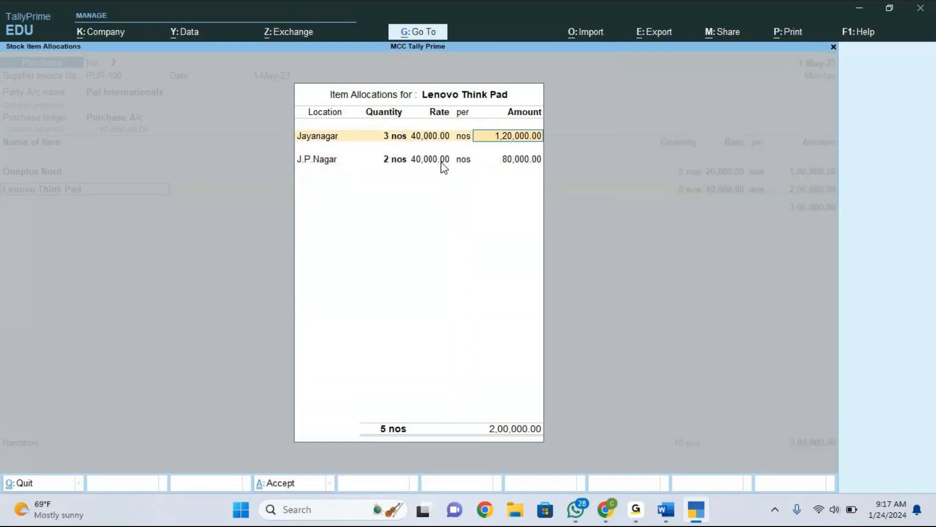
pyautogui.write('5')
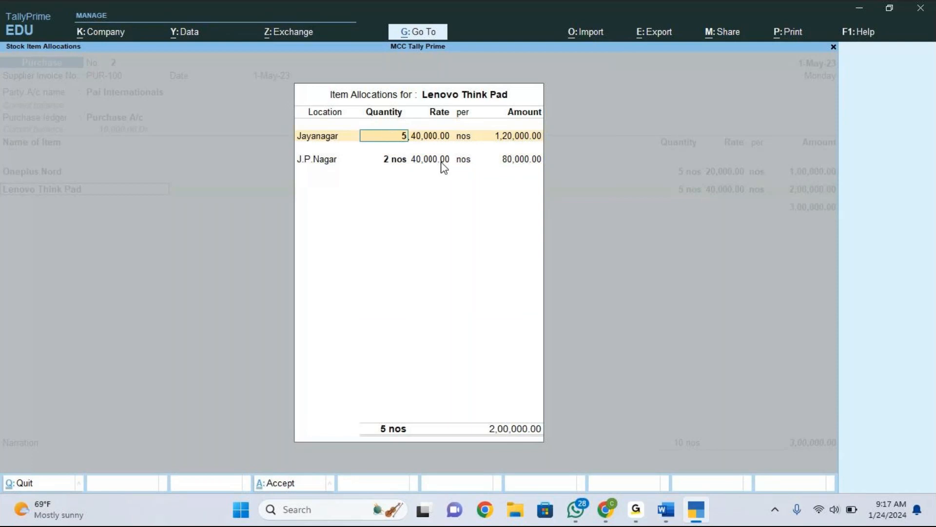
pyautogui.press('Return')
pyautogui.press('Return')
pyautogui.press('Return')
pyautogui.press('Return')
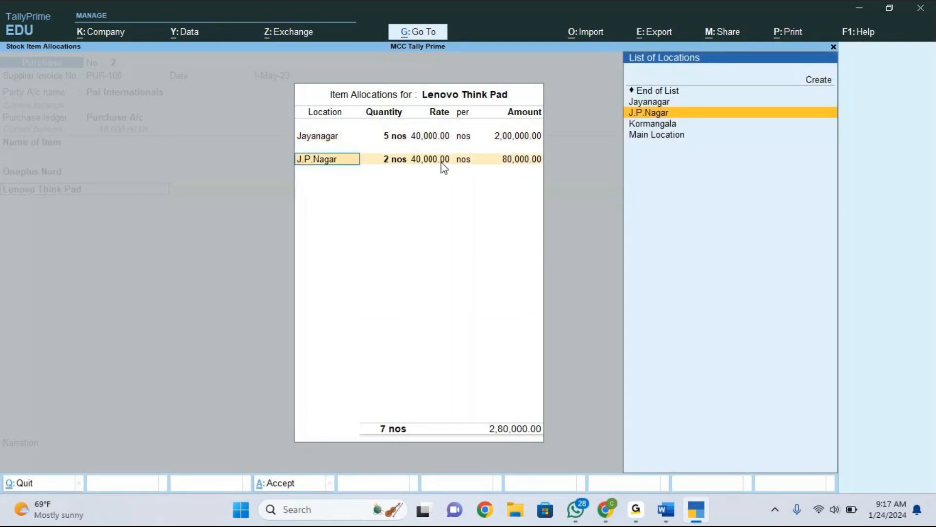
pyautogui.press('Up')
pyautogui.press('Up')
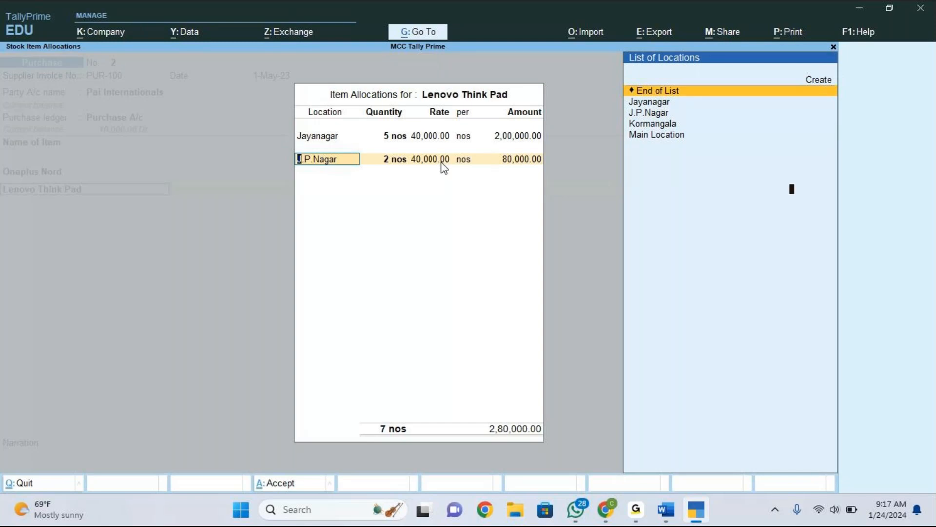
pyautogui.press('Return')
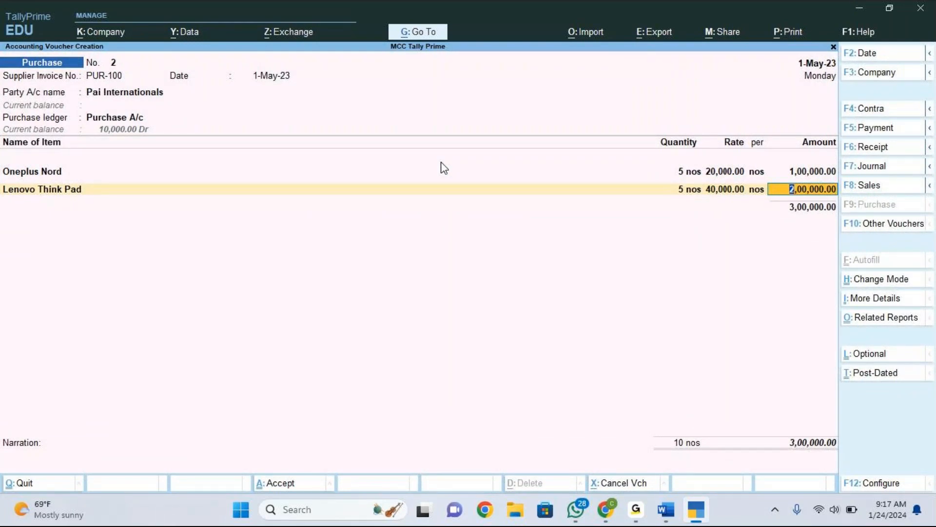
# Add Logitech Mouse as the next stock item and choose Jayanagar as its allocation location.
pyautogui.press('Return')
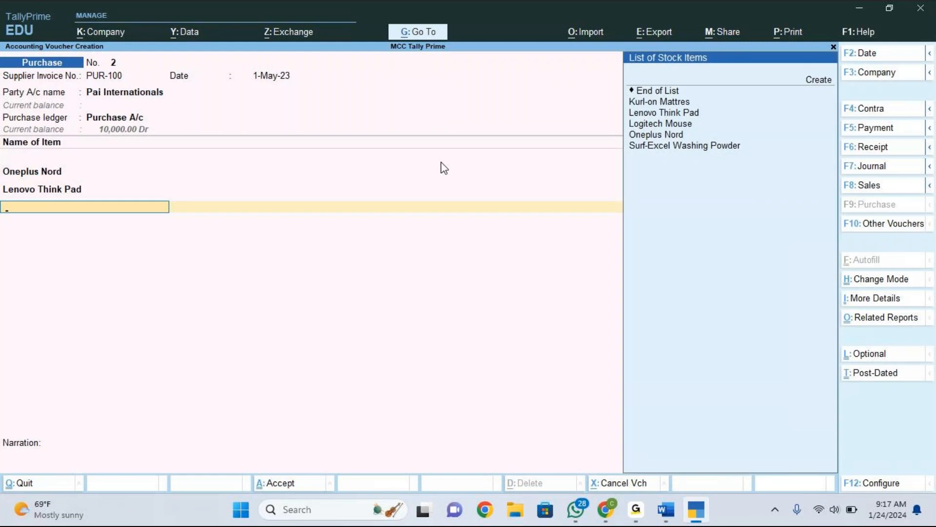
pyautogui.press('Down')
pyautogui.press('Down')
pyautogui.press('Down')
pyautogui.press('Down')
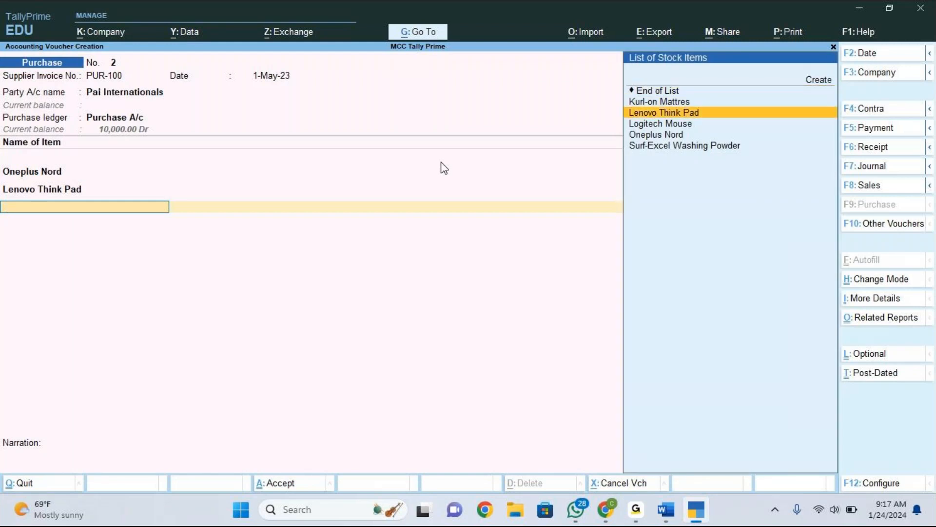
pyautogui.press('Return')
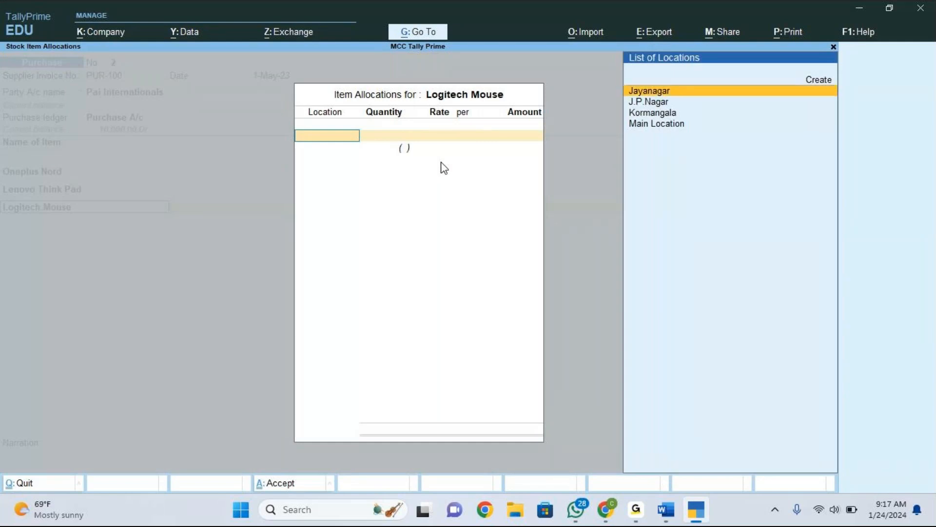
pyautogui.press('Return')
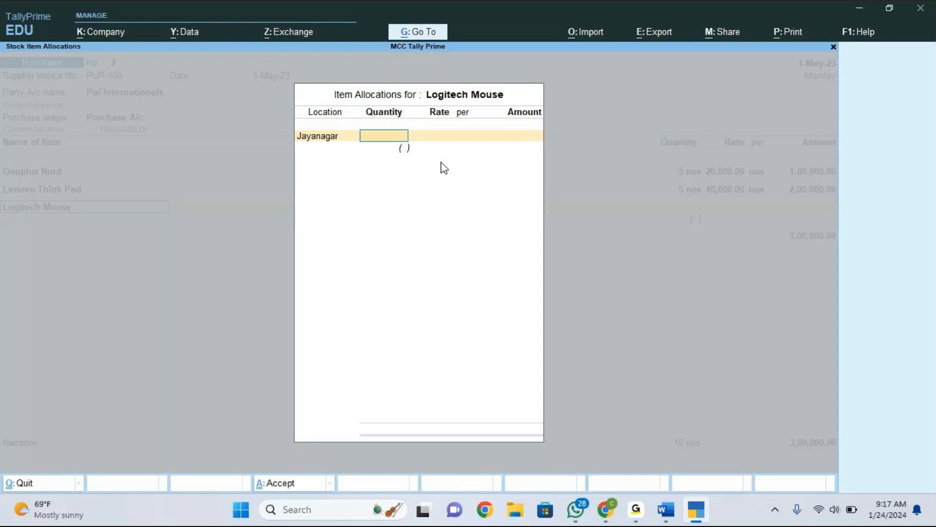
# Enter a quantity of 10 bxs for the Logitech Mouse Jayanagar allocation.
pyautogui.click(842, 101)
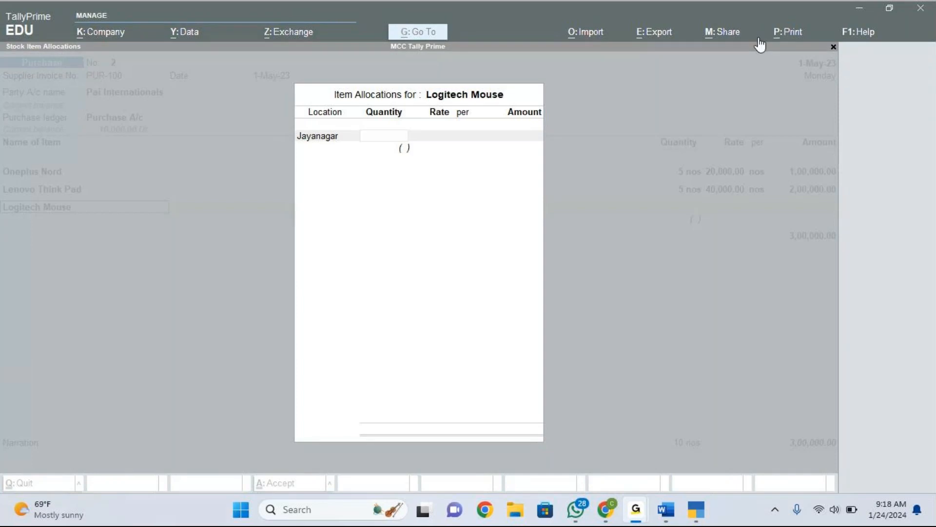
pyautogui.click(736, 40)
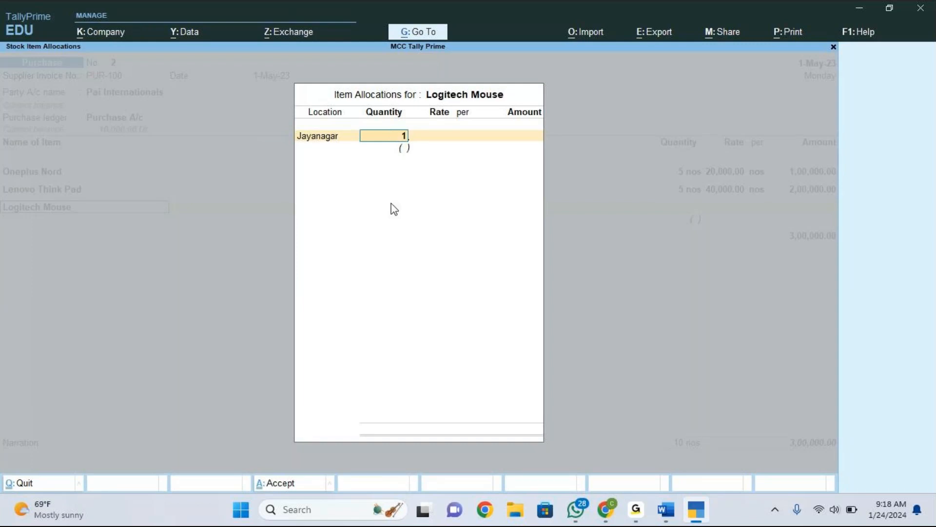
pyautogui.write('0')
pyautogui.press('Return')
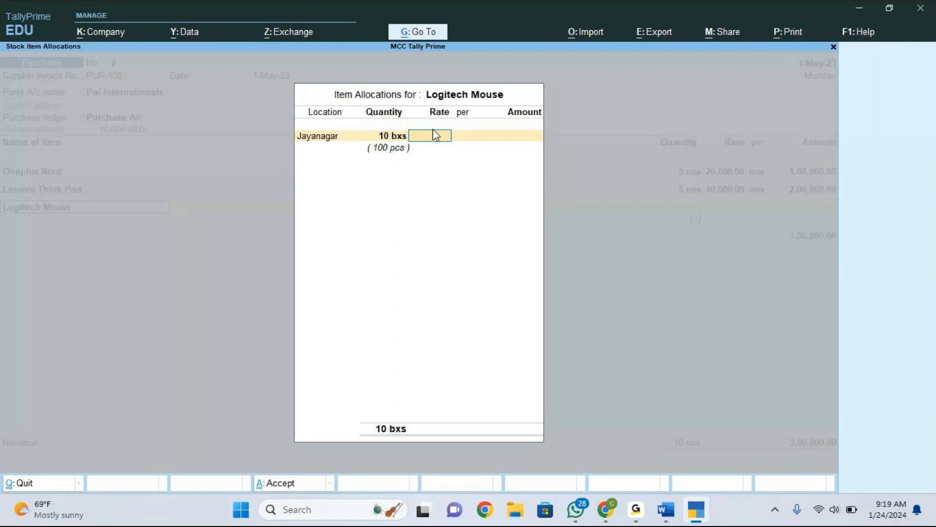
# Change the Jayanagar quantity to 5 bxs and set the rate to 1,000 per box.
pyautogui.click(769, 17)
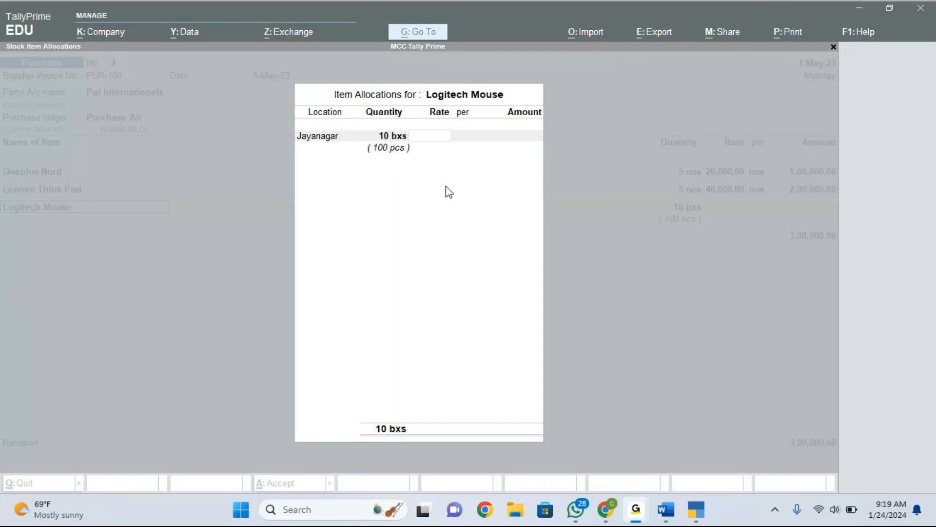
pyautogui.click(427, 138)
pyautogui.press('BackSpace')
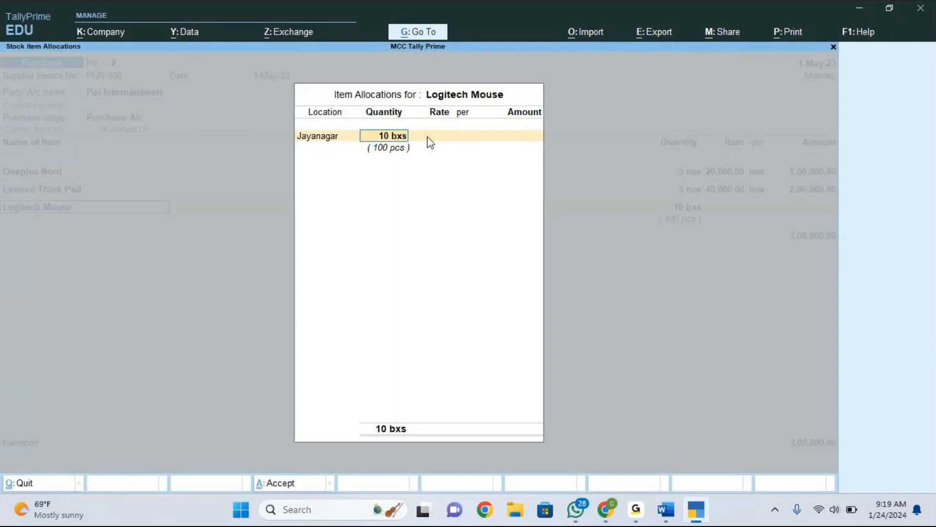
pyautogui.write('5')
pyautogui.press('Return')
pyautogui.write('1,000')
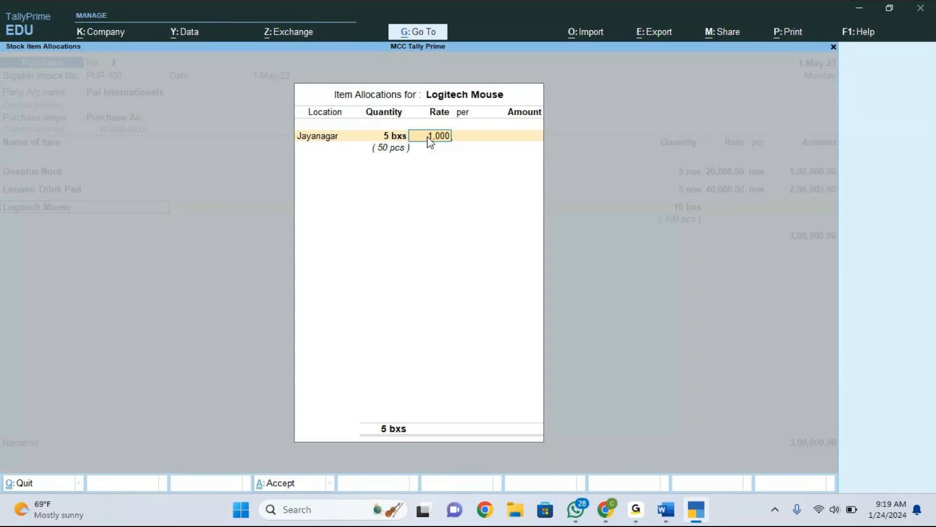
pyautogui.press('Return')
pyautogui.press('Return')
pyautogui.press('Return')
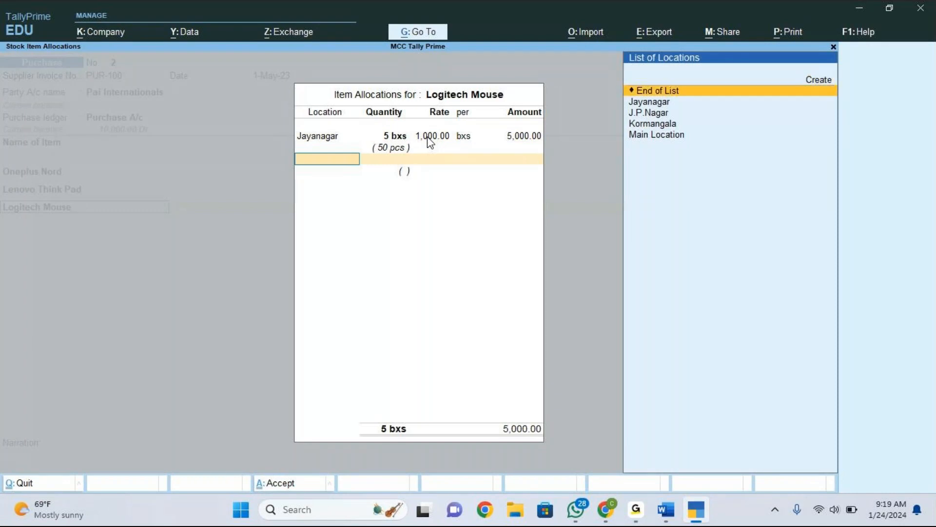
# Add a second allocation at J.P.Nagar for 5 bxs at the 1,000 rate.
pyautogui.press('Down')
pyautogui.press('Down')
pyautogui.press('Return')
pyautogui.write('5')
pyautogui.press('Return')
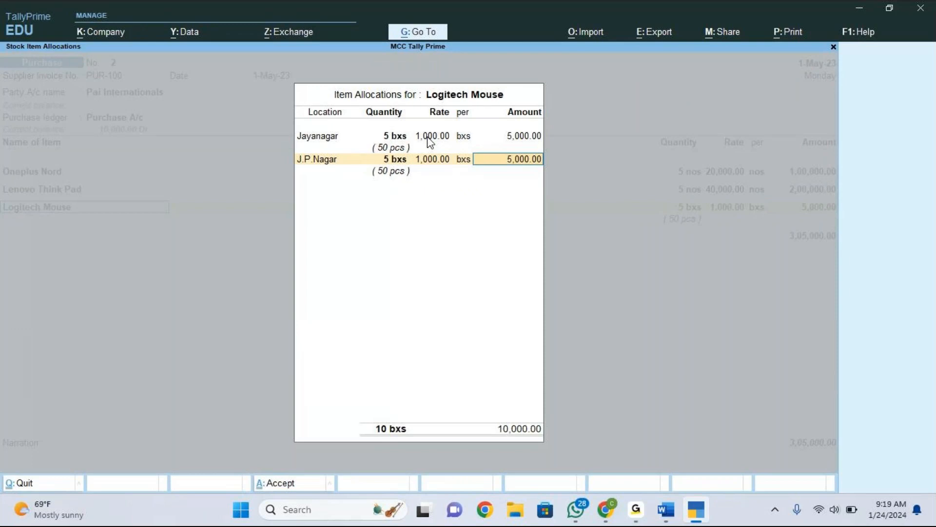
# Set the Jayanagar quantity back to 10 bxs, remove the J.P.Nagar allocation and close the allocation window.
pyautogui.press('BackSpace')
pyautogui.press('BackSpace')
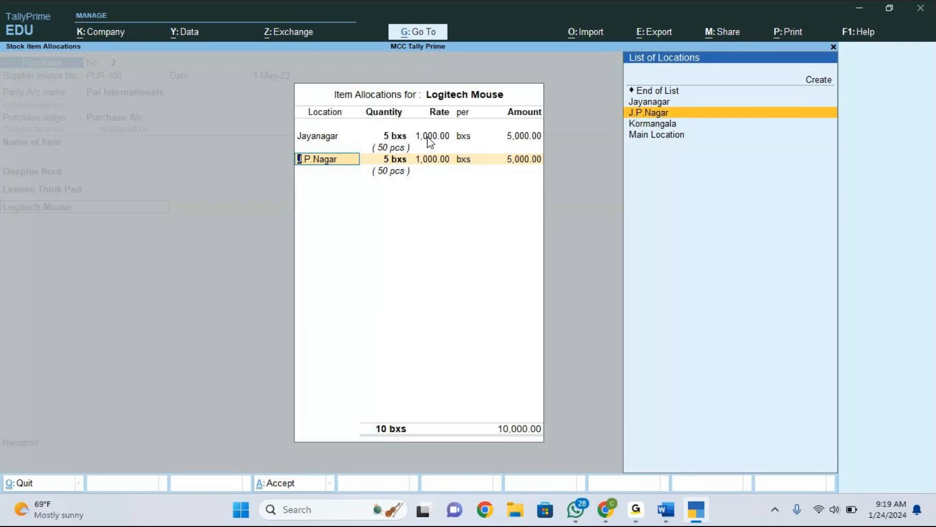
pyautogui.press('Up')
pyautogui.press('Up')
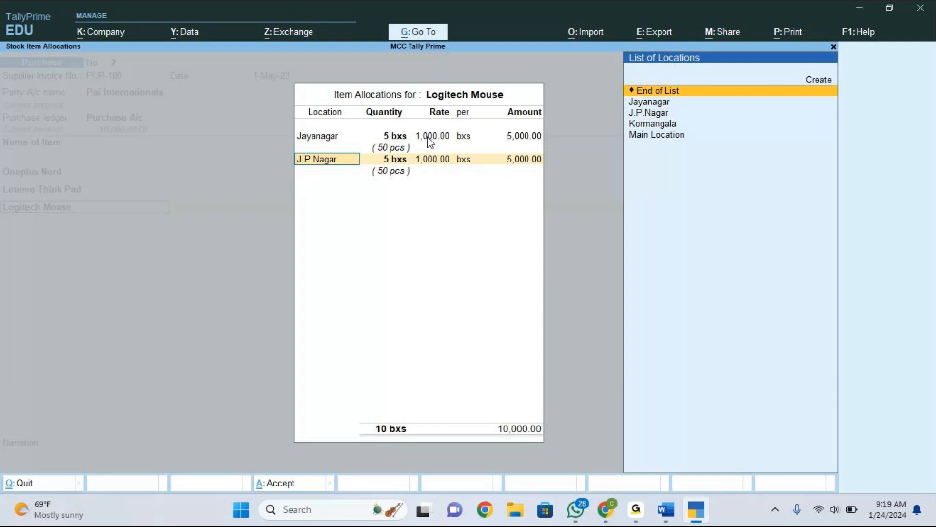
pyautogui.press('BackSpace')
pyautogui.press('BackSpace')
pyautogui.press('BackSpace')
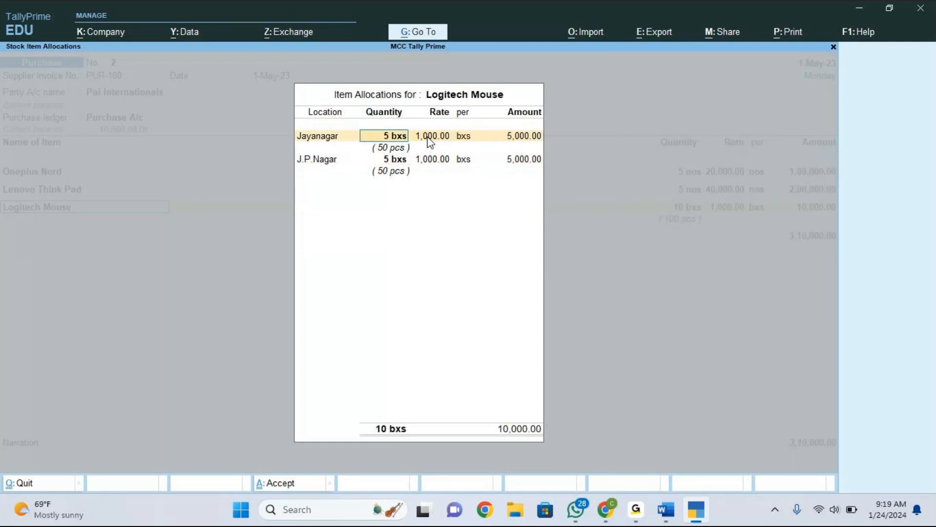
pyautogui.write('10')
pyautogui.press('Return')
pyautogui.press('Return')
pyautogui.press('Return')
pyautogui.press('Return')
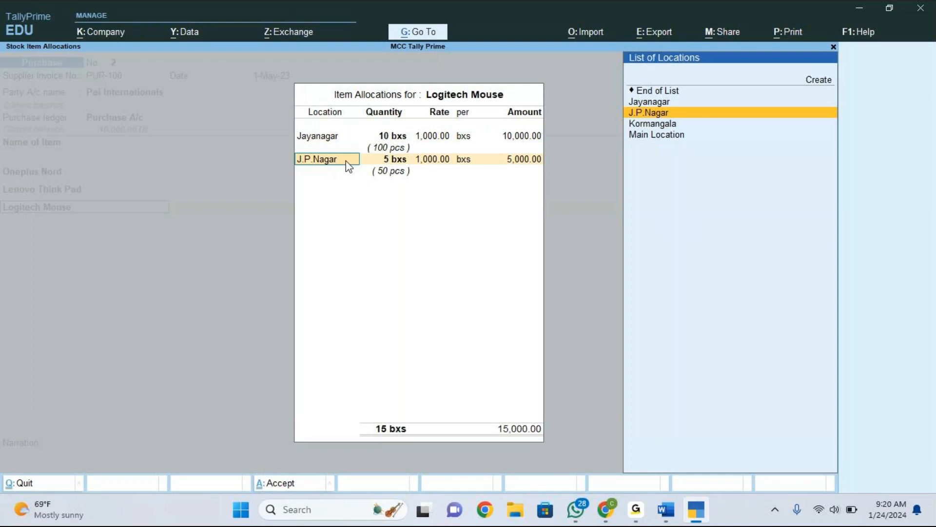
pyautogui.press('Up')
pyautogui.press('Up')
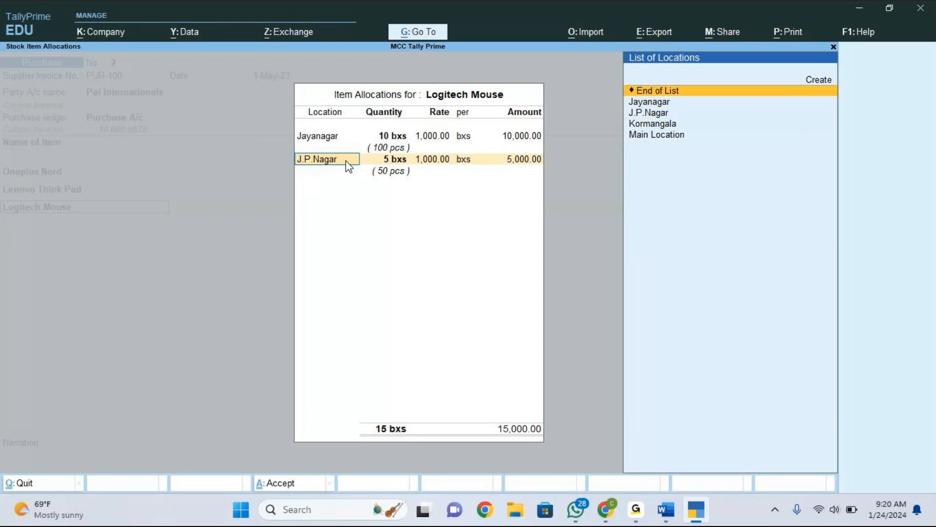
pyautogui.press('Return')
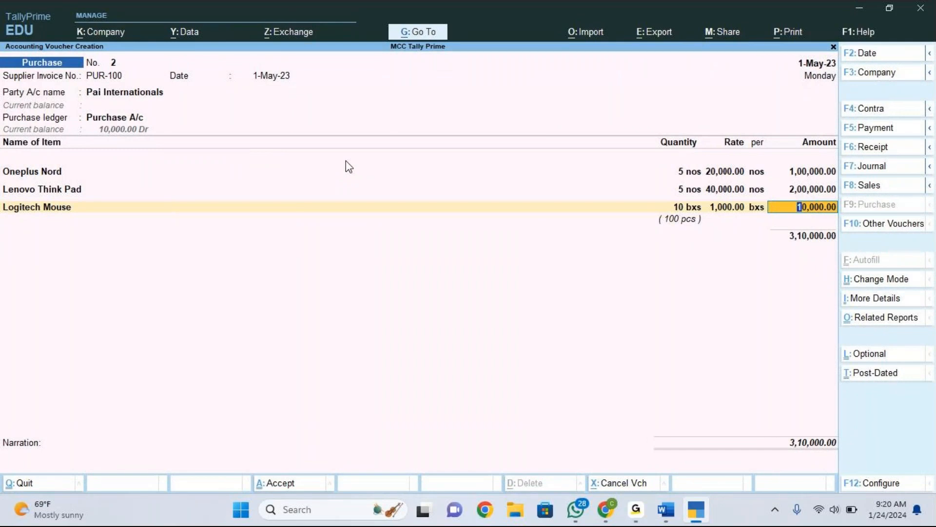
# Accept the Logitech Mouse line amount, end the item list and accept the voucher total.
pyautogui.click(766, 20)
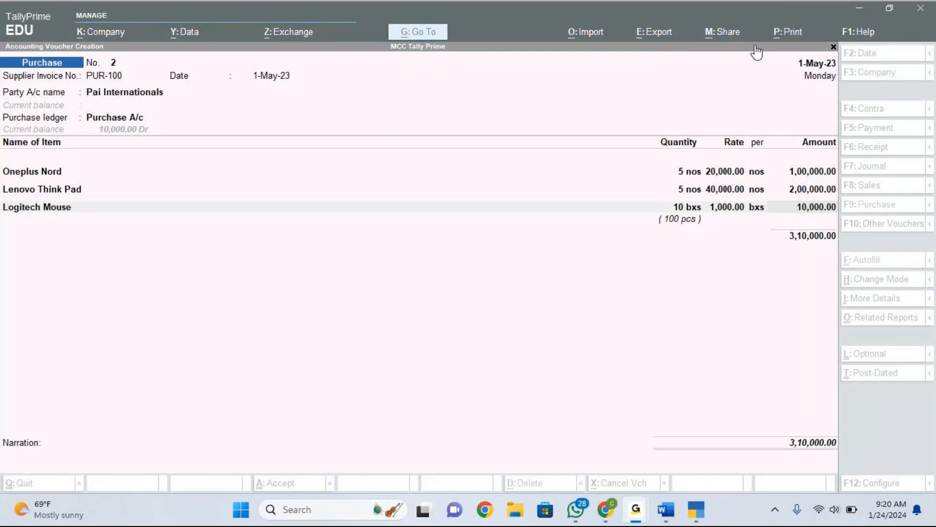
pyautogui.click(778, 212)
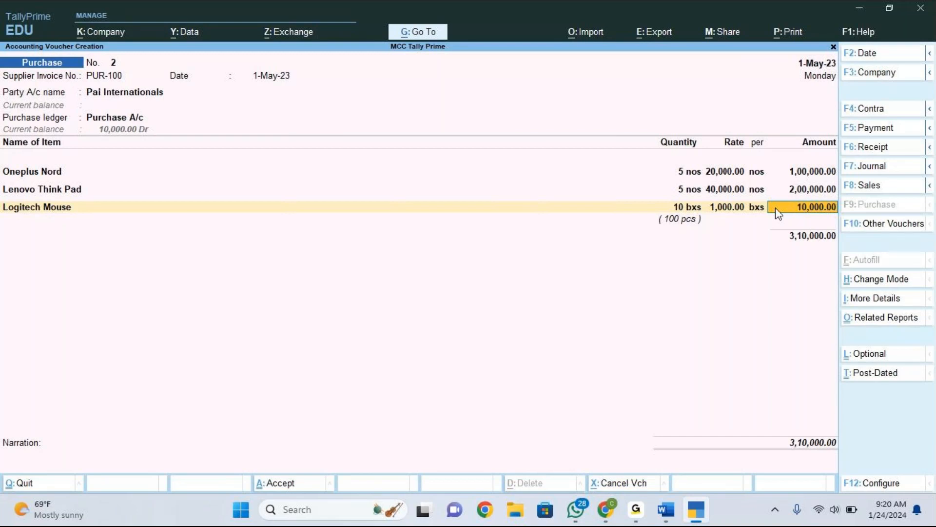
pyautogui.press('Return')
pyautogui.press('Return')
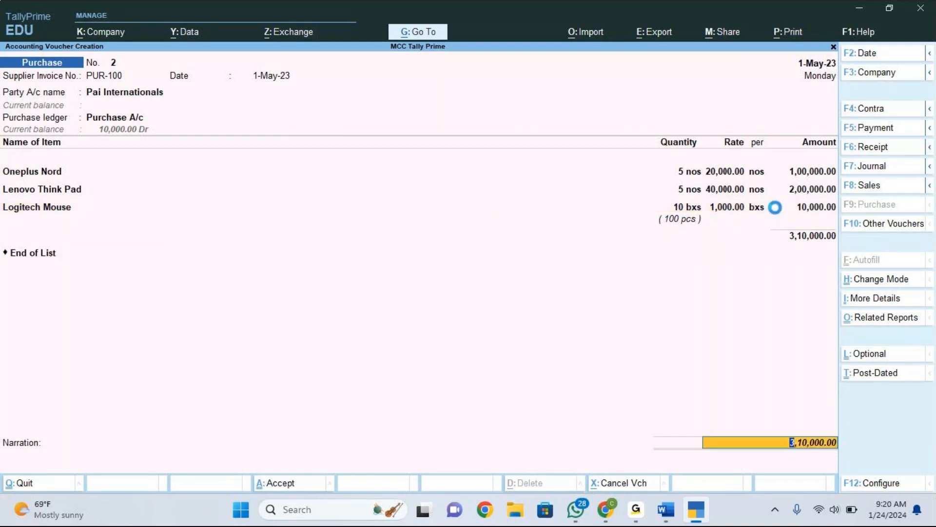
pyautogui.press('Return')
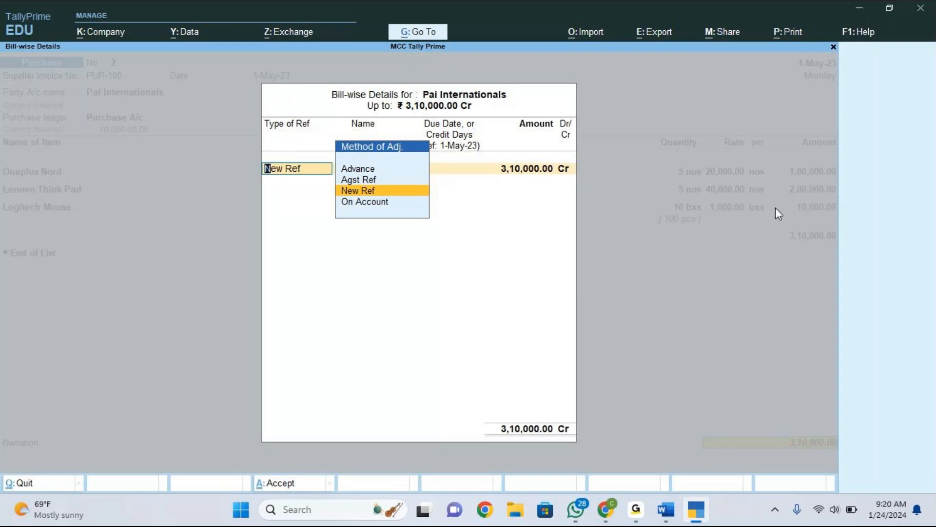
# Accept the bill-wise details as a New Ref PUR-100 for 3,10,000 Cr and save the purchase voucher.
pyautogui.press('Return')
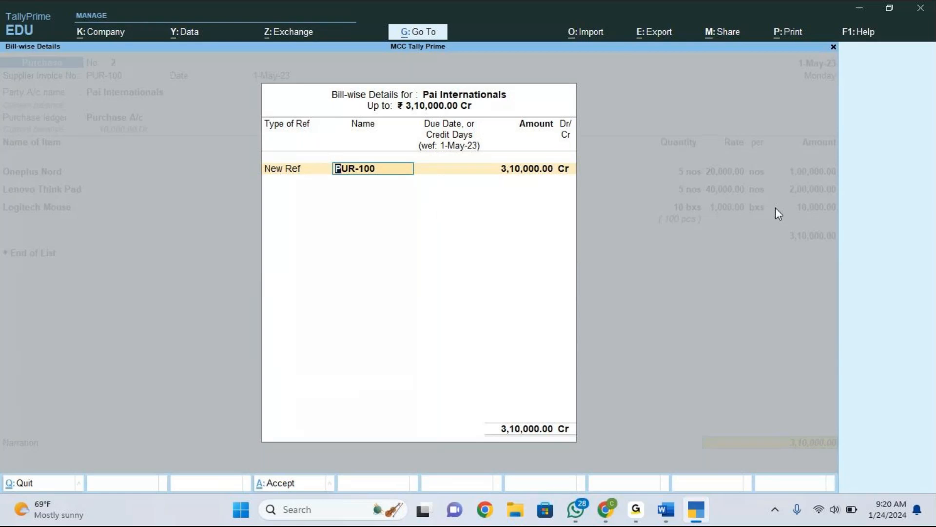
pyautogui.press('Return')
pyautogui.press('Return')
pyautogui.press('Return')
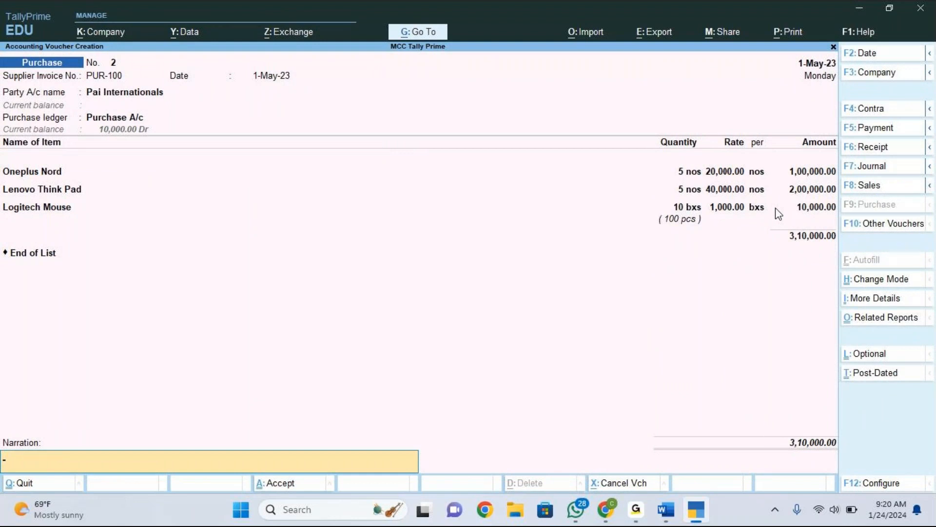
pyautogui.press('Return')
pyautogui.press('Return')
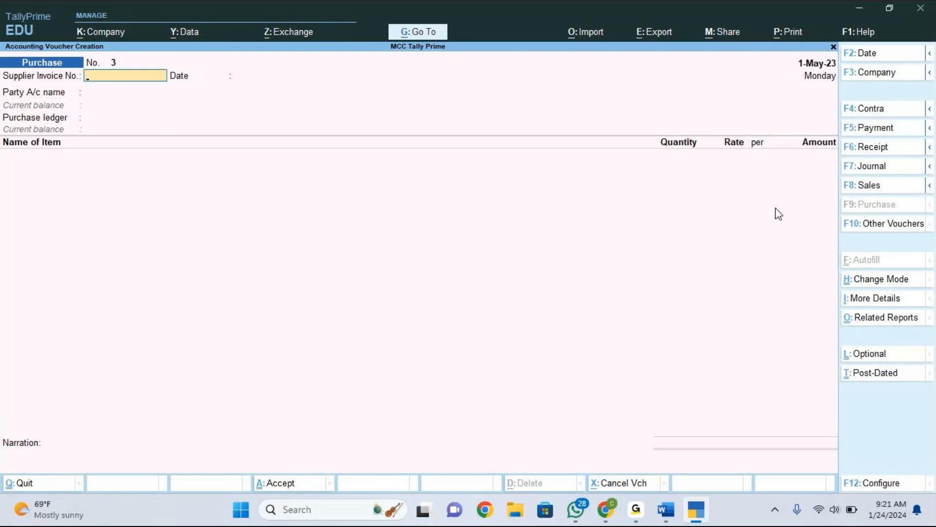
# Review the saved purchase voucher No. 2, then switch to the Accounting vouchers Word document.
pyautogui.press('pageup')
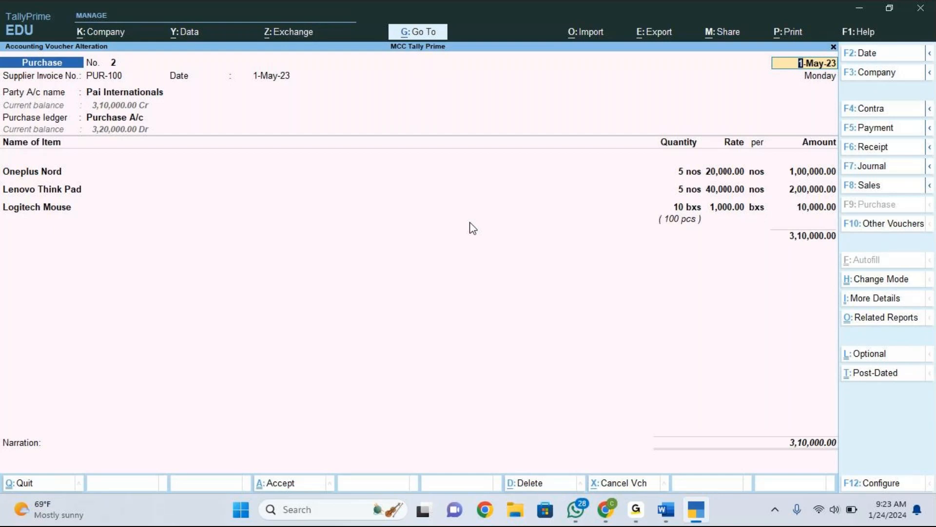
pyautogui.press('ctrl')
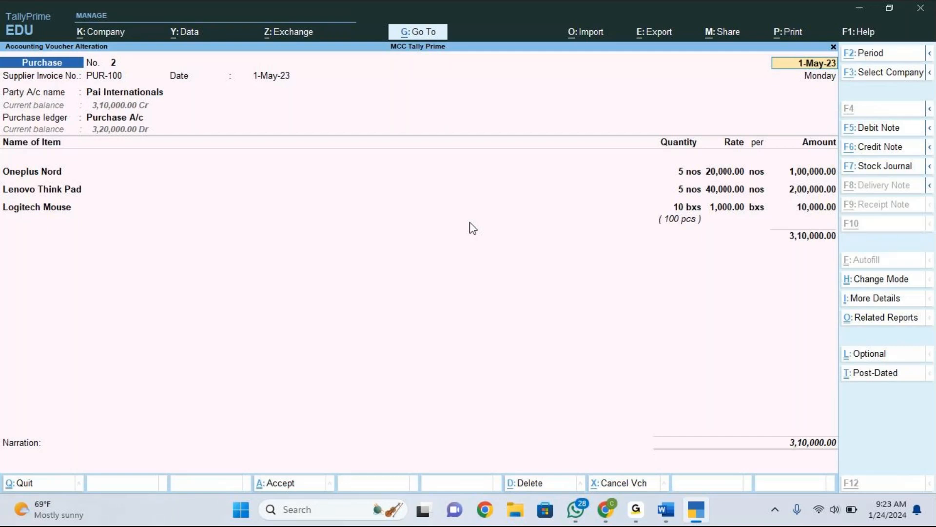
pyautogui.hotkey('alt', 'Tab')
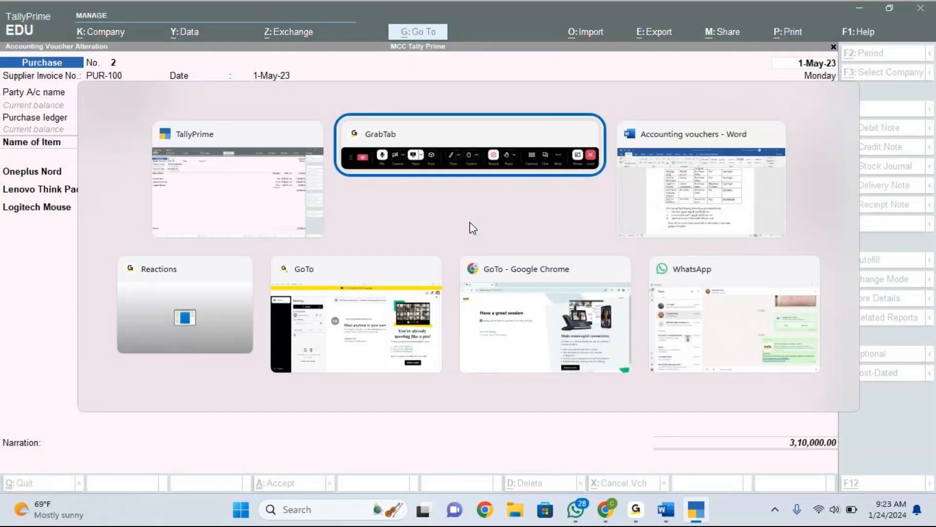
pyautogui.hotkey('alt', 'Tab')
pyautogui.hotkey('alt', 'Tab')
# Back in the Word document, start a second exercise line reading "2. Purchased" below the note.
pyautogui.scroll(-3, 470, 221)
pyautogui.press('Return')
pyautogui.write('2')
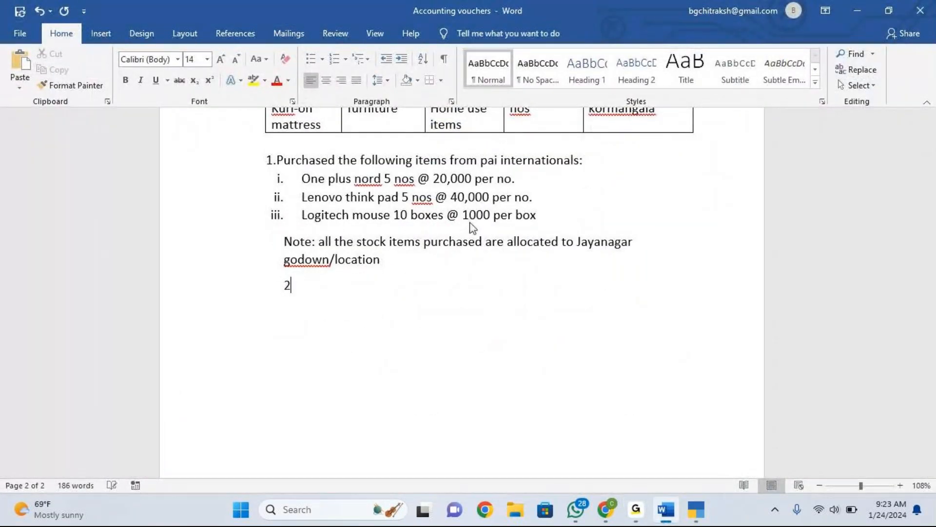
pyautogui.write('.')
pyautogui.press('Return')
pyautogui.write('purchased')
pyautogui.press('Left')
pyautogui.press('Left')
pyautogui.press('Left')
pyautogui.press('Left')
pyautogui.press('Left')
pyautogui.press('Left')
pyautogui.press('Left')
pyautogui.press('Left')
pyautogui.press('Left')
pyautogui.press('Left')
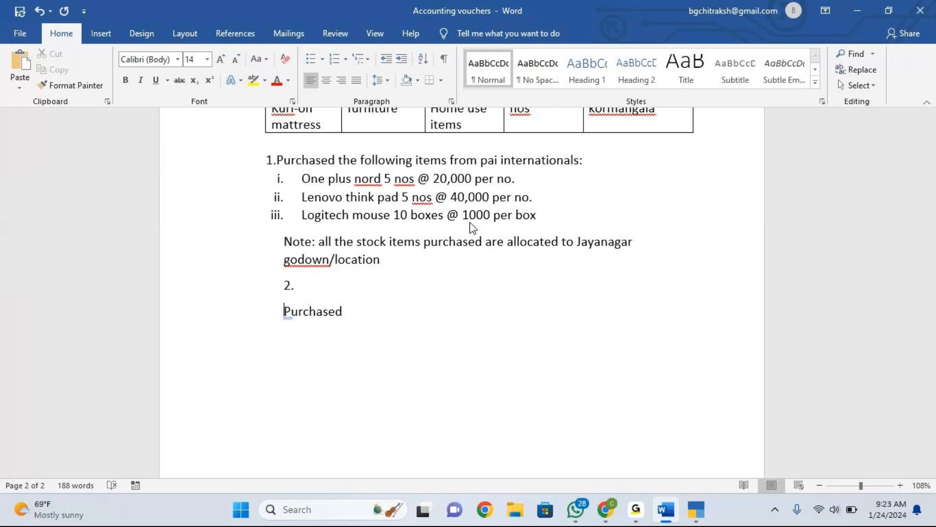
pyautogui.press('BackSpace')
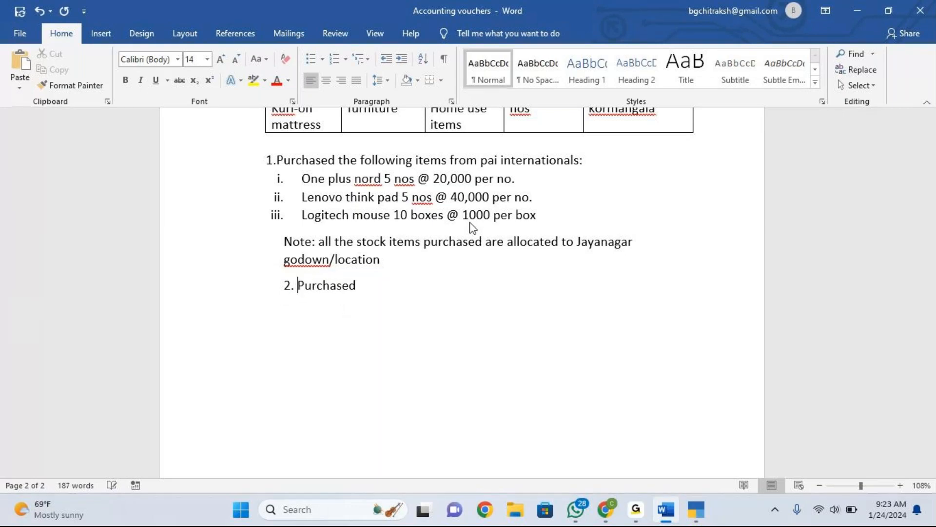
# Complete exercise 2 as "surf-excel washing powder 10 kgs @ 150 per kg from dinesh stores".
pyautogui.click(432, 276)
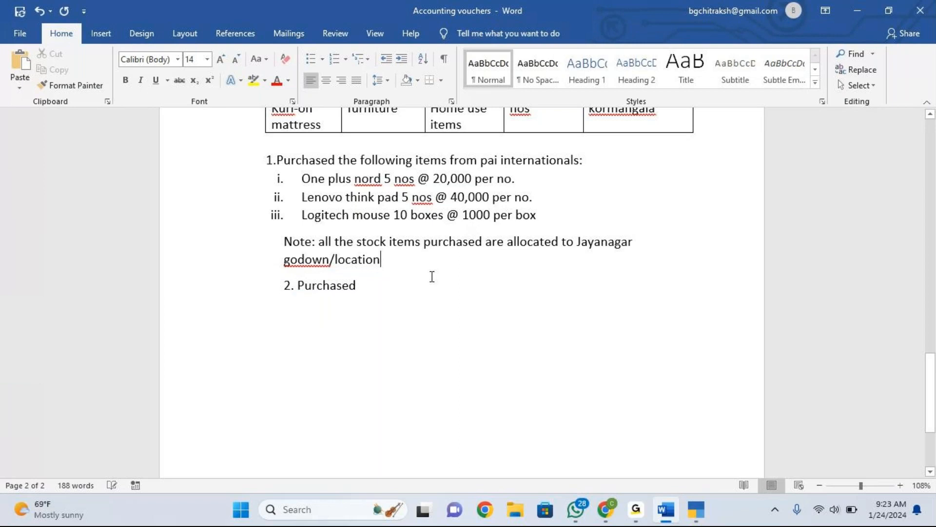
pyautogui.click(405, 290)
pyautogui.write('surf')
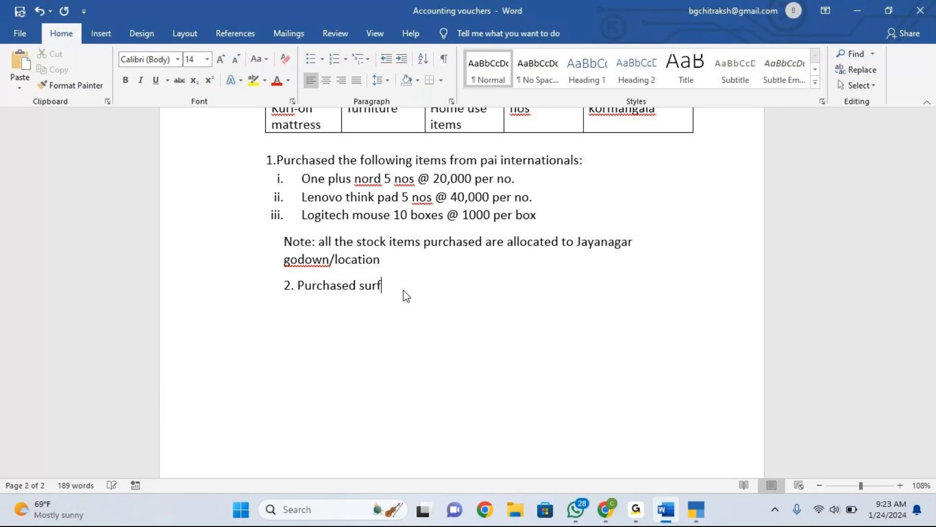
pyautogui.write('-excel washing po')
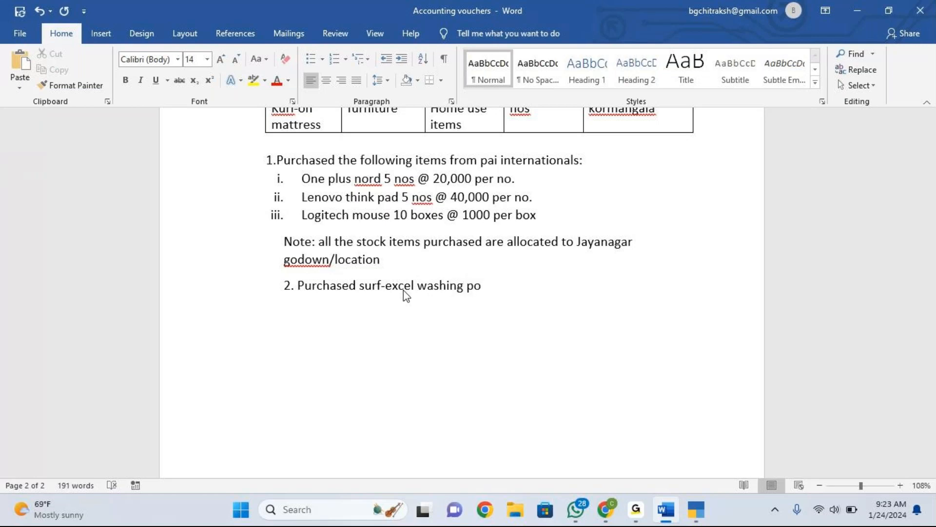
pyautogui.write('wder 10 kgs @ ')
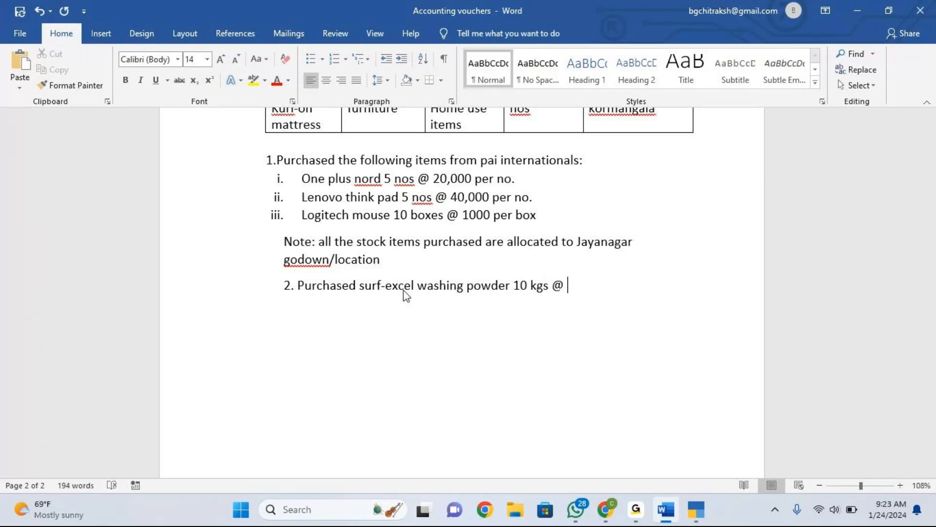
pyautogui.write('150n')
pyautogui.press('BackSpace')
pyautogui.write('per k')
pyautogui.press('BackSpace')
pyautogui.write('k')
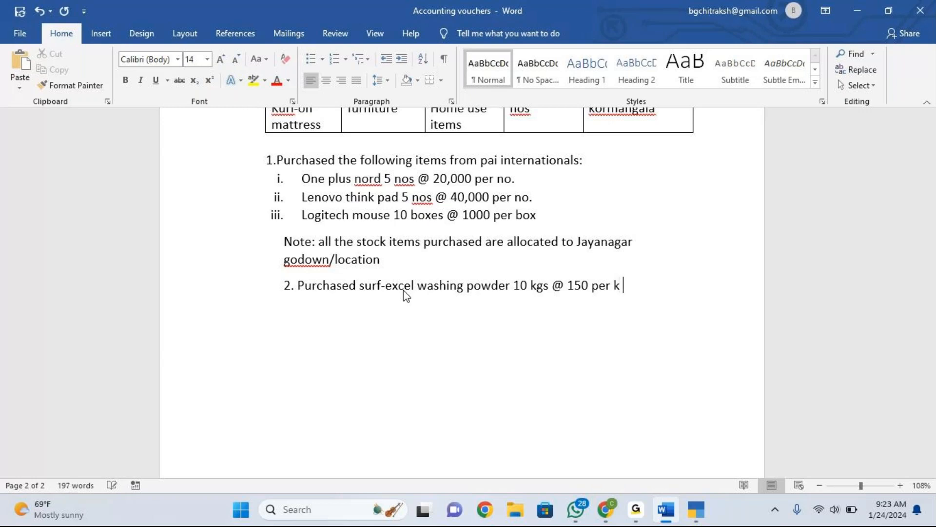
pyautogui.write('g from dines')
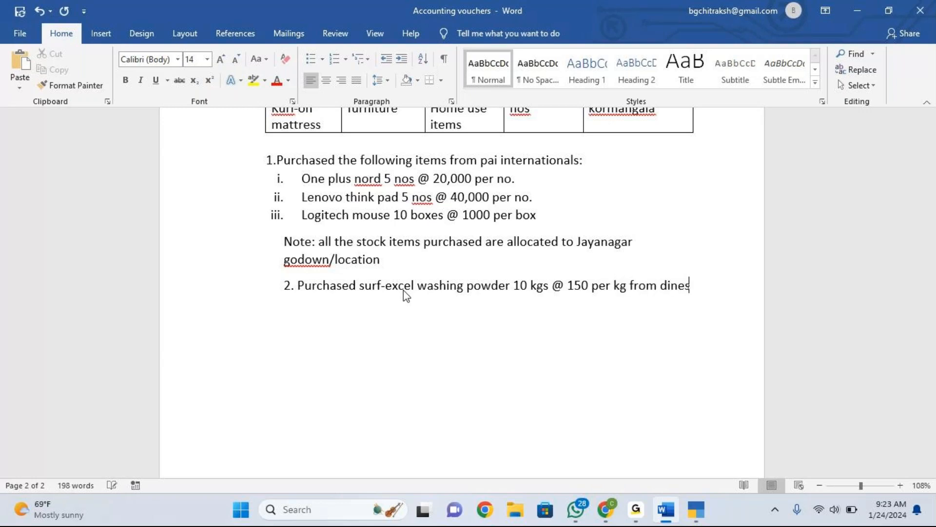
pyautogui.write('h stores')
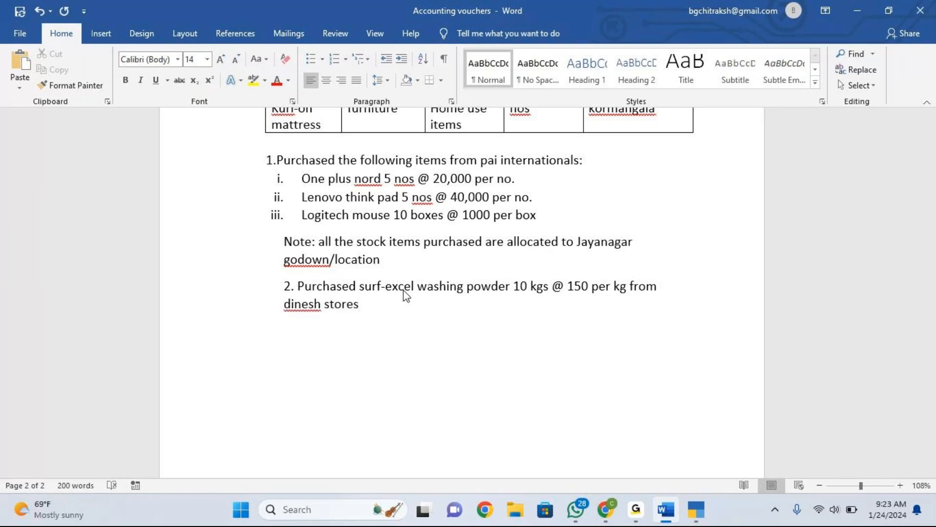
# Begin a third exercise line reading "3. pur".
pyautogui.press('Return')
pyautogui.write('3. pur')
# Append "The stock item is allocated to J.P.nagar godown" to exercise 2.
pyautogui.click(373, 305)
pyautogui.write('The stock item is allocated to ')
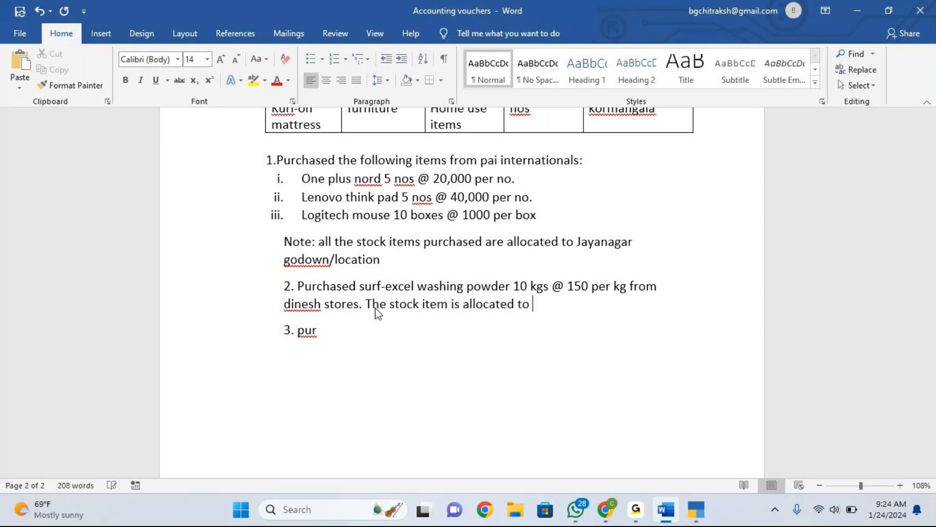
pyautogui.write('J.P.nagar godown')
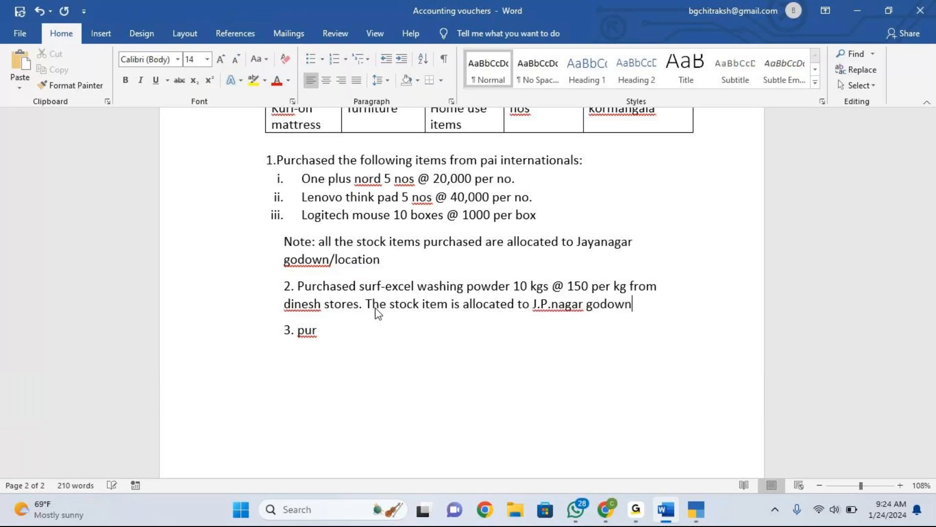
# Continue exercise 3 as "purchased kurl-on mattres 1 no. @ 8,000 per no.".
pyautogui.click(339, 339)
pyautogui.write('chased kurl-')
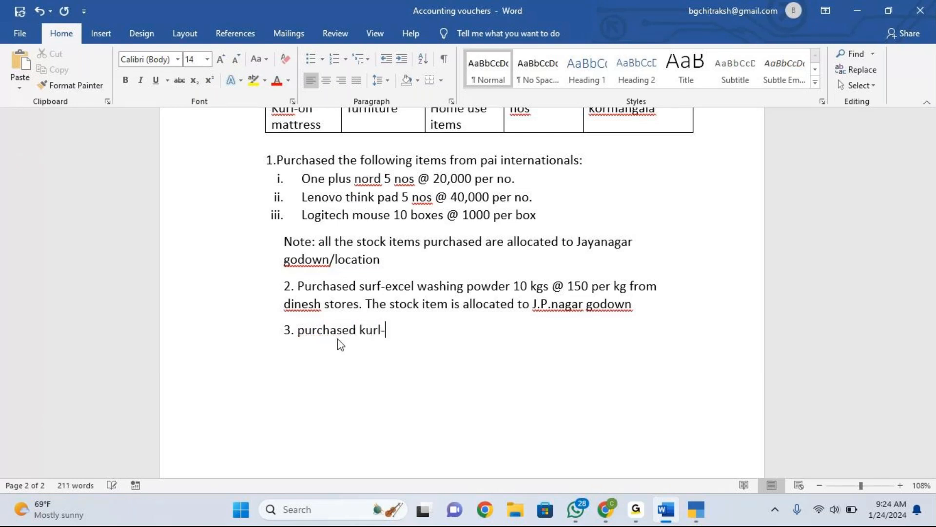
pyautogui.write('on may')
pyautogui.press('BackSpace')
pyautogui.write('ttres')
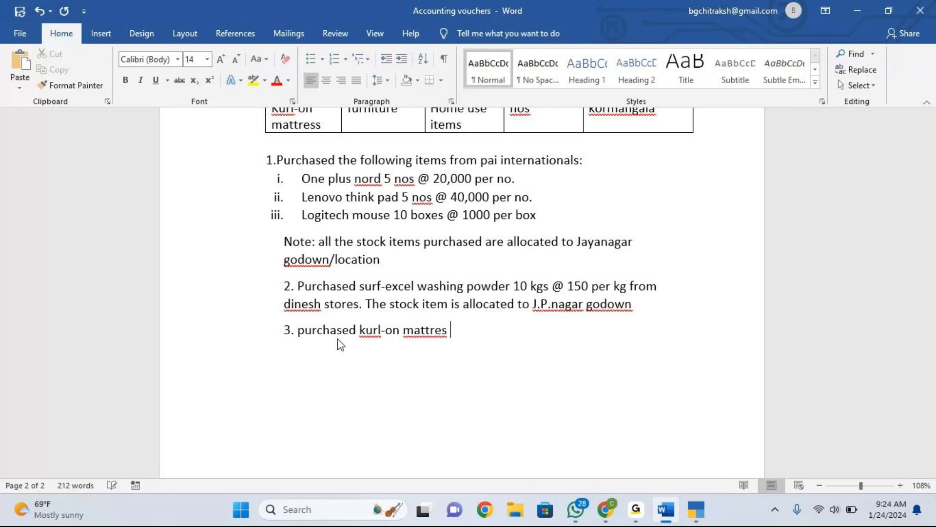
pyautogui.write(' 1')
pyautogui.write(' no.')
pyautogui.write(' @')
pyautogui.write(' 8,oo')
pyautogui.write('\\')
pyautogui.write('\\\\\\')
pyautogui.press('BackSpace')
pyautogui.press('BackSpace')
pyautogui.press('BackSpace')
pyautogui.press('BackSpace')
pyautogui.press('BackSpace')
pyautogui.press('BackSpace')
pyautogui.write('000 per no.')
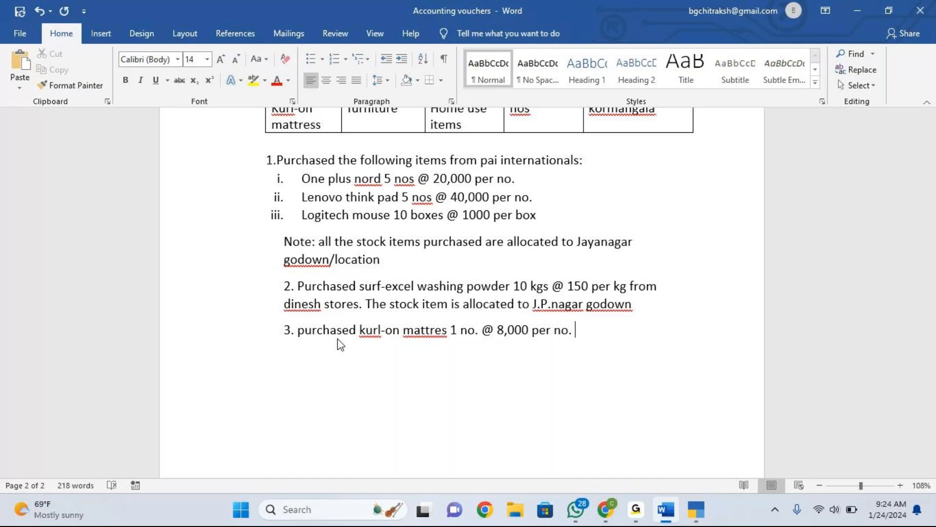
# Finish exercise 3 with "from ikea stores. The stock item is allocated to kormangala godown".
pyautogui.write('from ikea stoes')
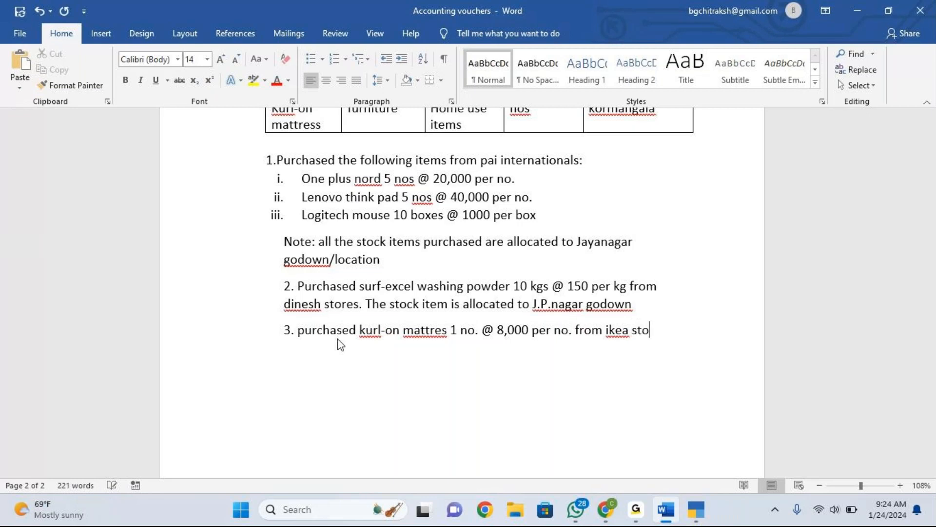
pyautogui.press('BackSpace')
pyautogui.press('BackSpace')
pyautogui.write('res. The s')
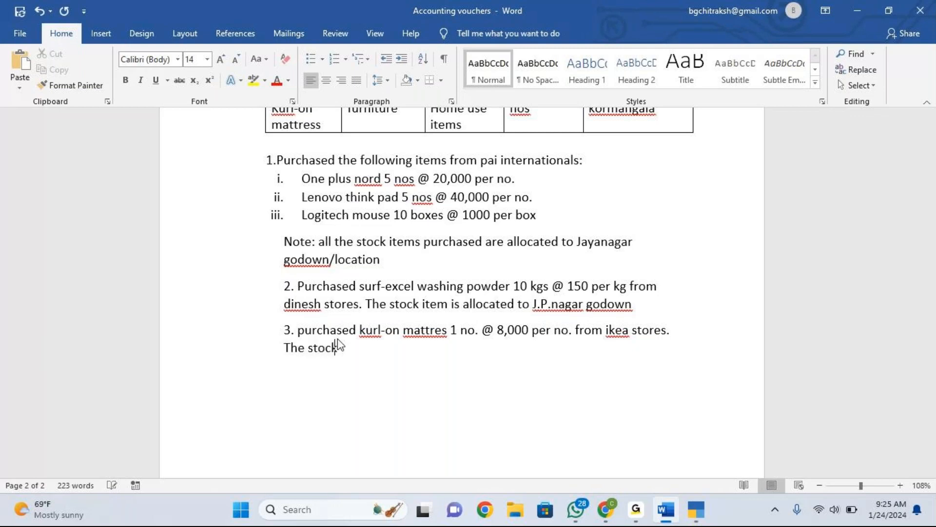
pyautogui.write('tock item is allocated to')
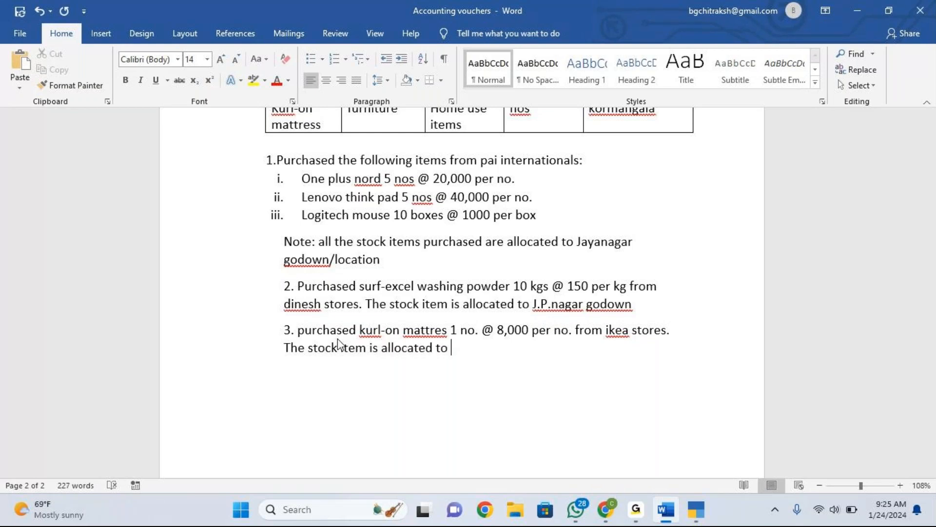
pyautogui.write('kormang')
pyautogui.write('la')
pyautogui.press('BackSpace')
pyautogui.press('BackSpace')
pyautogui.write('ala')
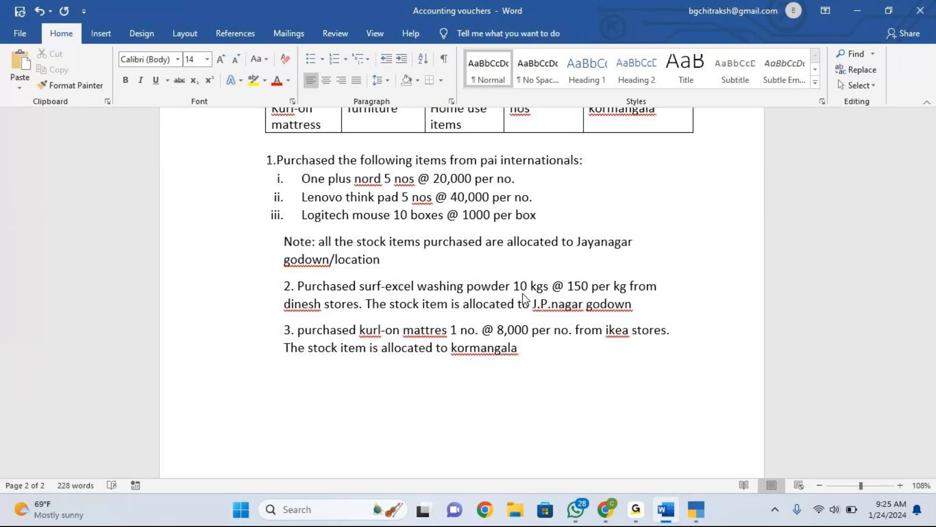
pyautogui.write(' godown')
# Review the stock item table and the exercises written in the document.
pyautogui.scroll(2, 570, 279)
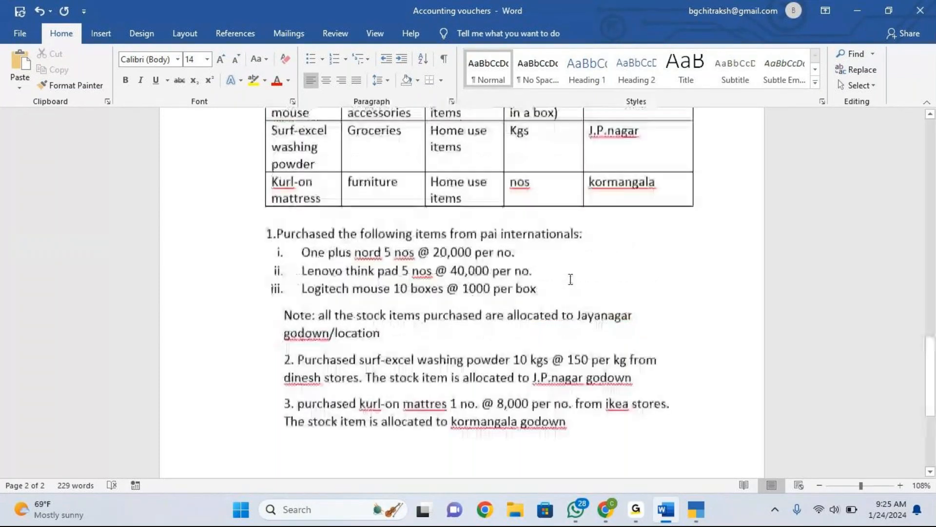
pyautogui.scroll(2, 571, 279)
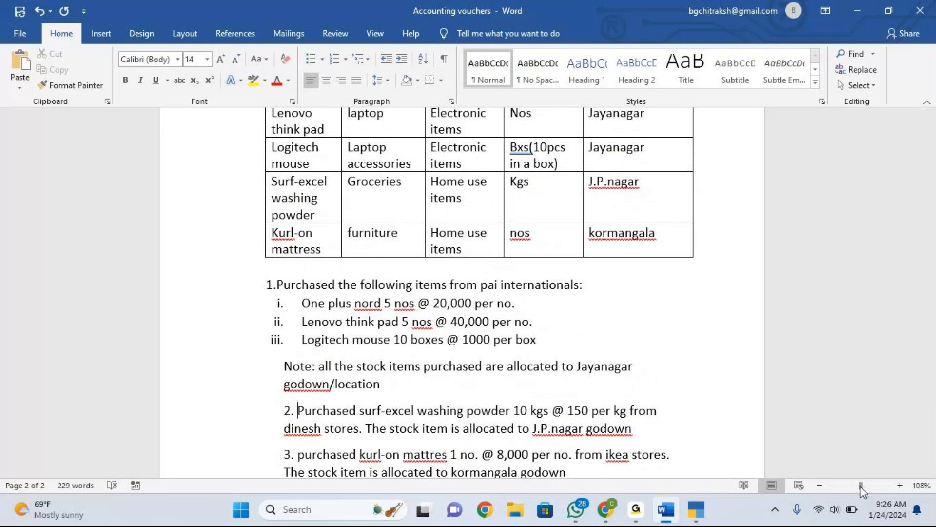
pyautogui.moveTo(861, 486); pyautogui.dragTo(854, 486)
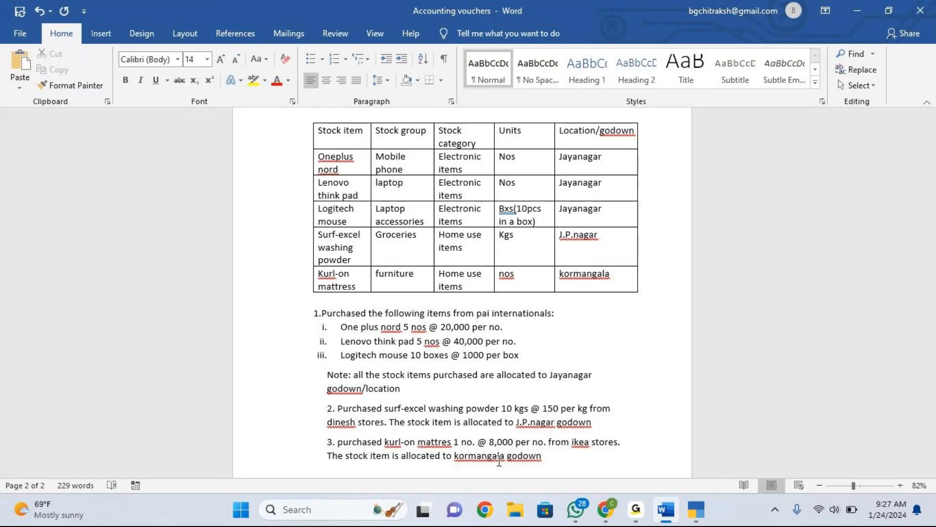
pyautogui.click(694, 509)
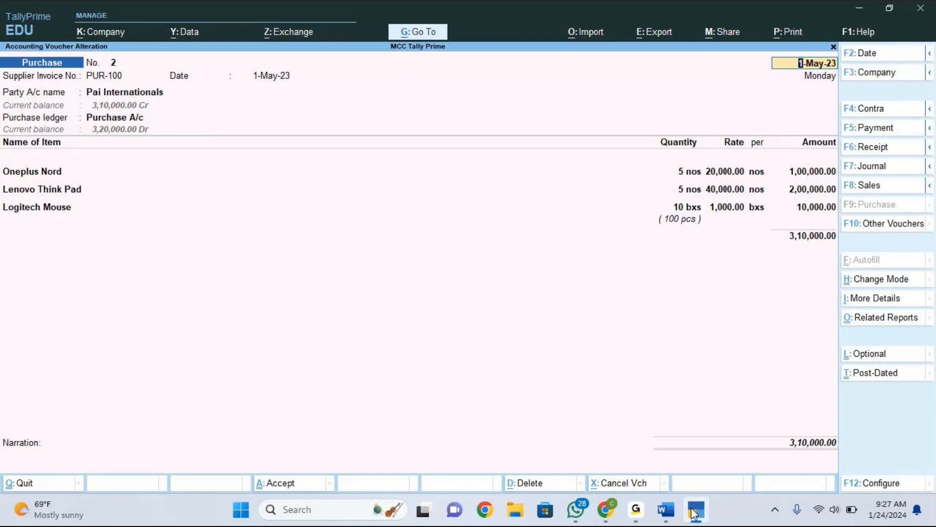
pyautogui.click(667, 510)
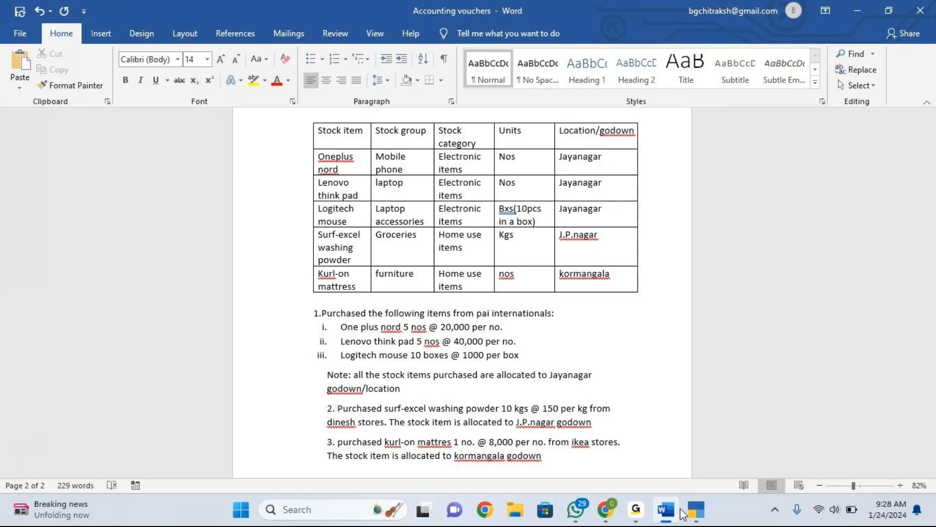
pyautogui.click(766, 17)
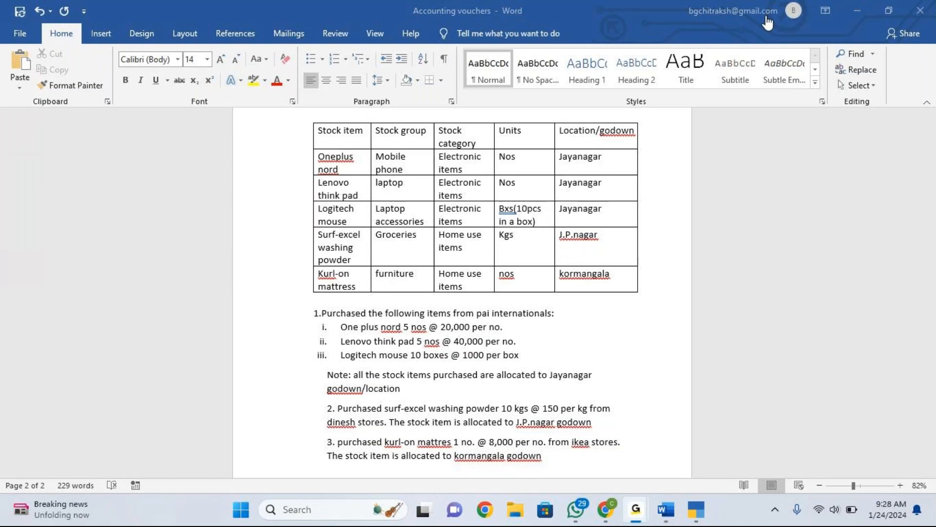
pyautogui.click(766, 18)
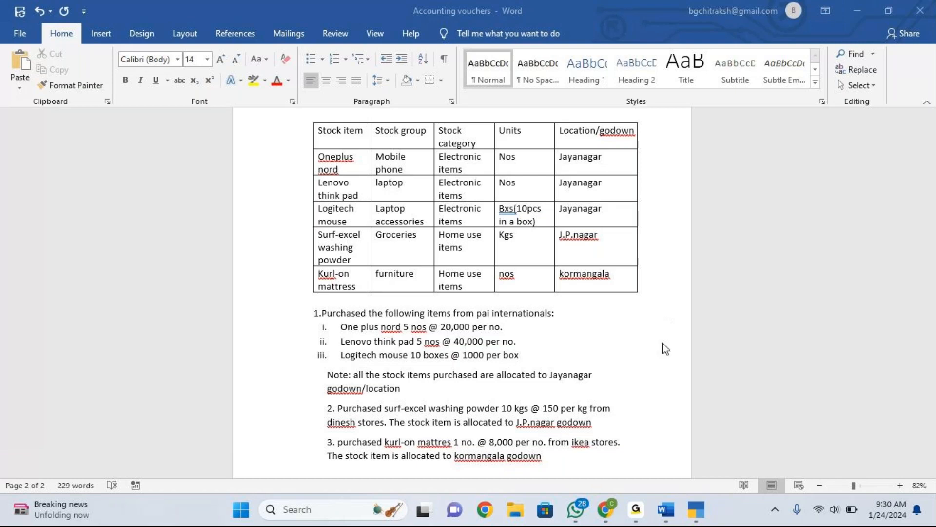
# Switch to TallyPrime and quit the purchase voucher screens back to the Gateway of Tally.
pyautogui.click(694, 507)
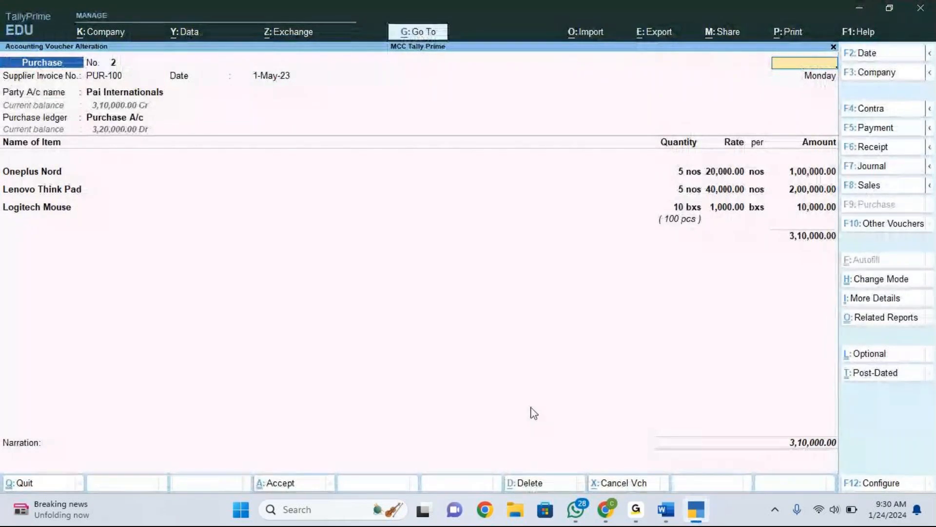
pyautogui.press('Escape')
pyautogui.press('y')
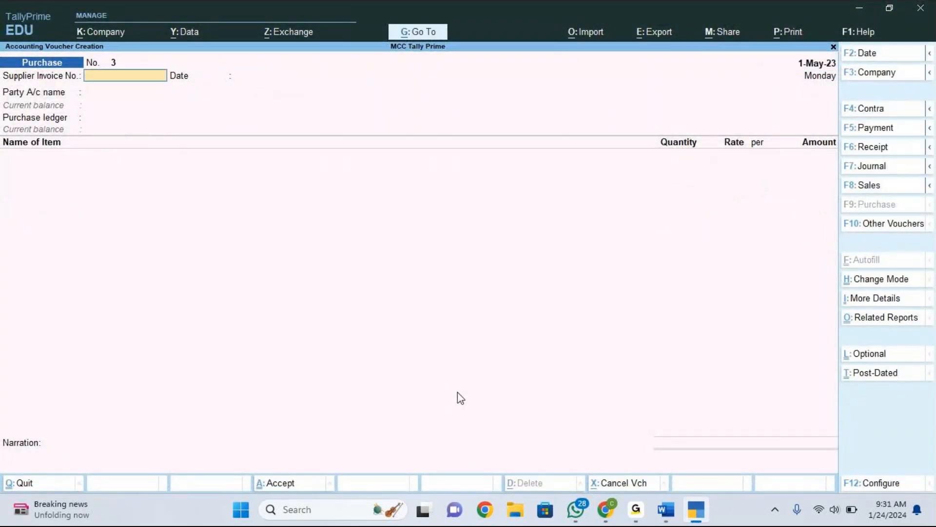
pyautogui.press('Escape')
pyautogui.press('y')
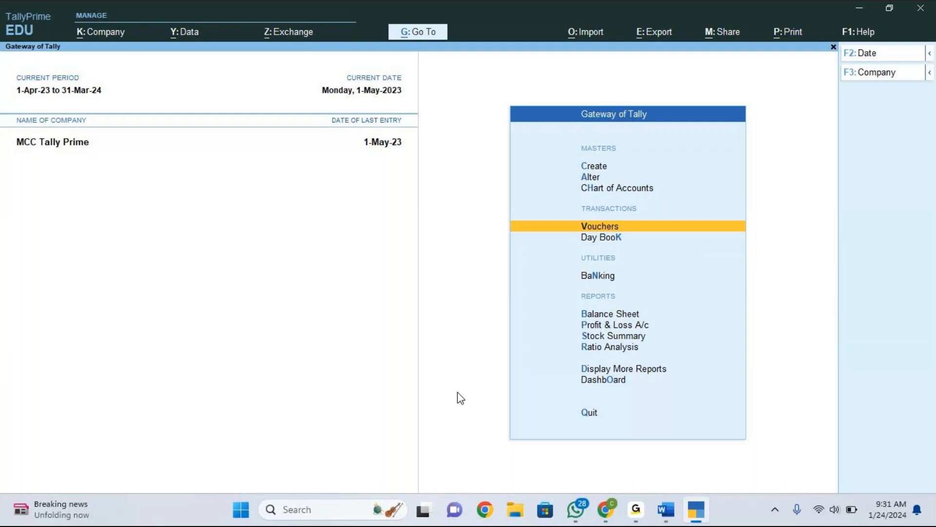
# Start creating a new company named Dummmy with the address Jayanagar.
pyautogui.click(108, 33)
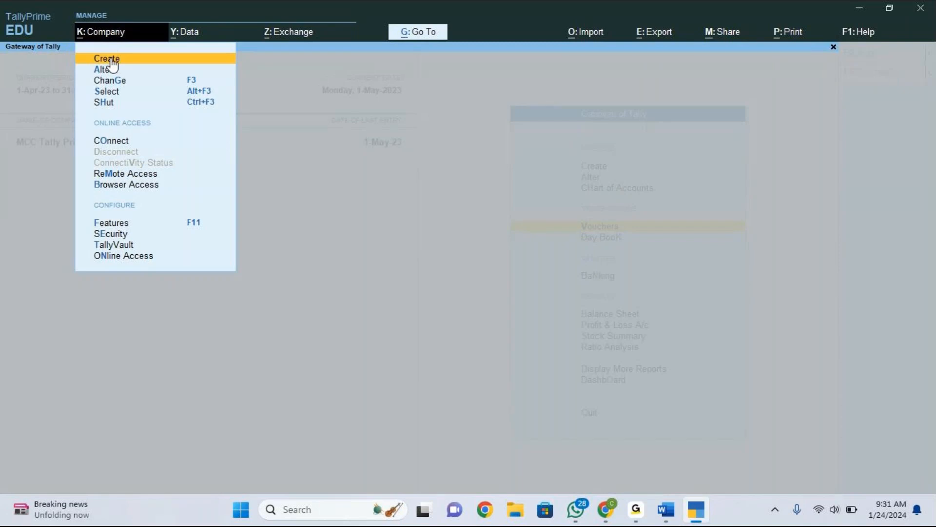
pyautogui.click(110, 57)
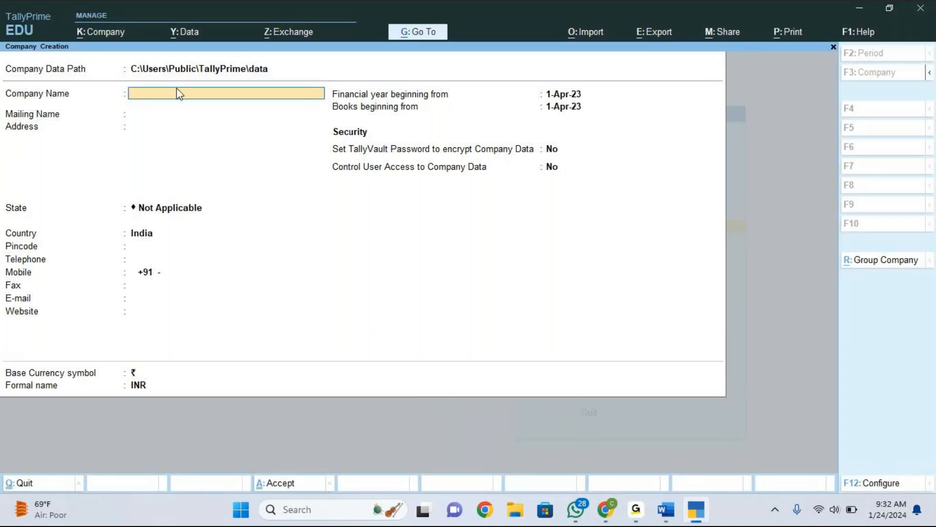
pyautogui.write('Dummmy')
pyautogui.press('Return')
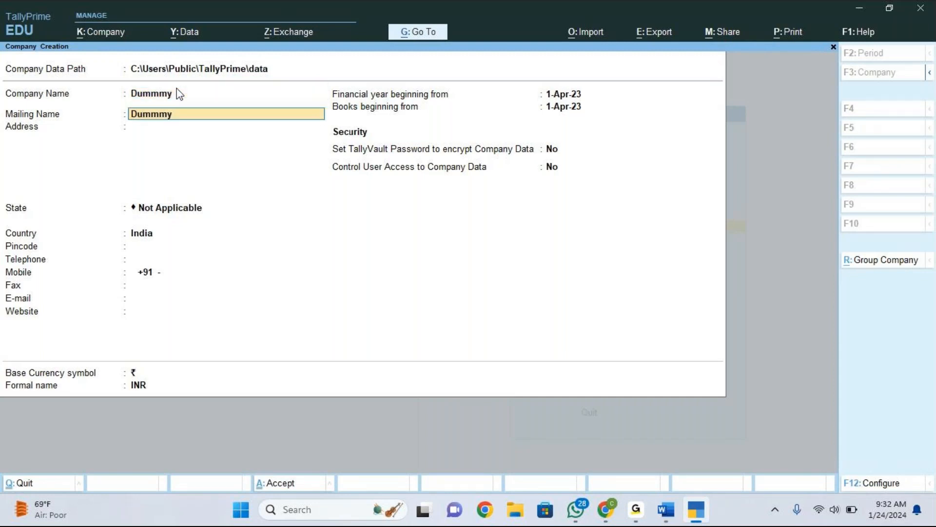
pyautogui.press('Return')
pyautogui.write('Jayanagar')
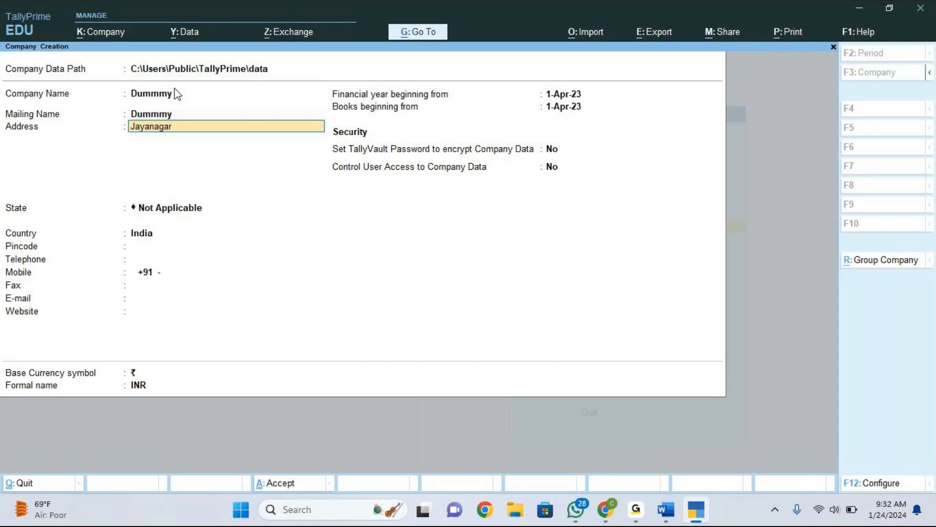
# Set the new company's state to Karnataka and move on to the financial year field.
pyautogui.press('Return')
pyautogui.press('Return')
pyautogui.write('K')
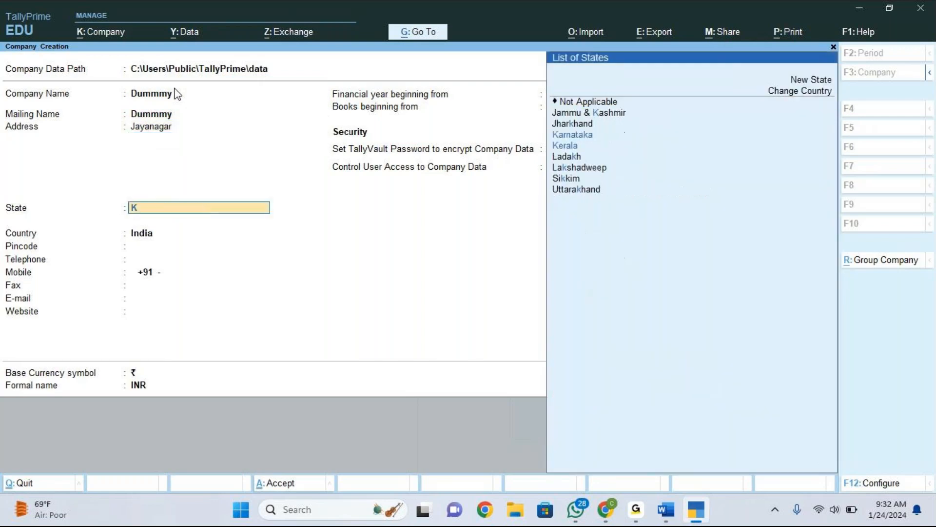
pyautogui.press('Down')
pyautogui.press('Return')
pyautogui.press('Return')
pyautogui.press('Return')
pyautogui.press('Return')
pyautogui.press('Return')
pyautogui.press('Return')
pyautogui.press('Return')
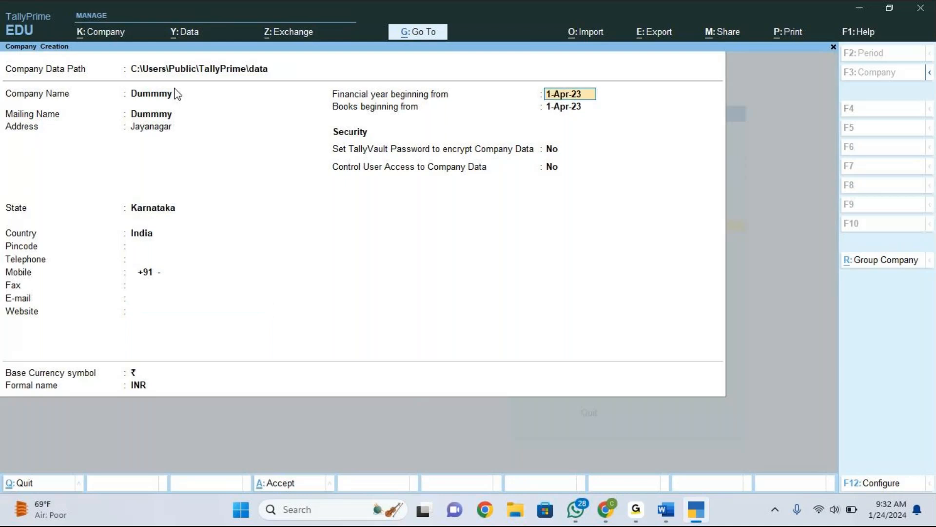
# Save the new company Dummmy and accept its default feature settings.
pyautogui.click(850, 97)
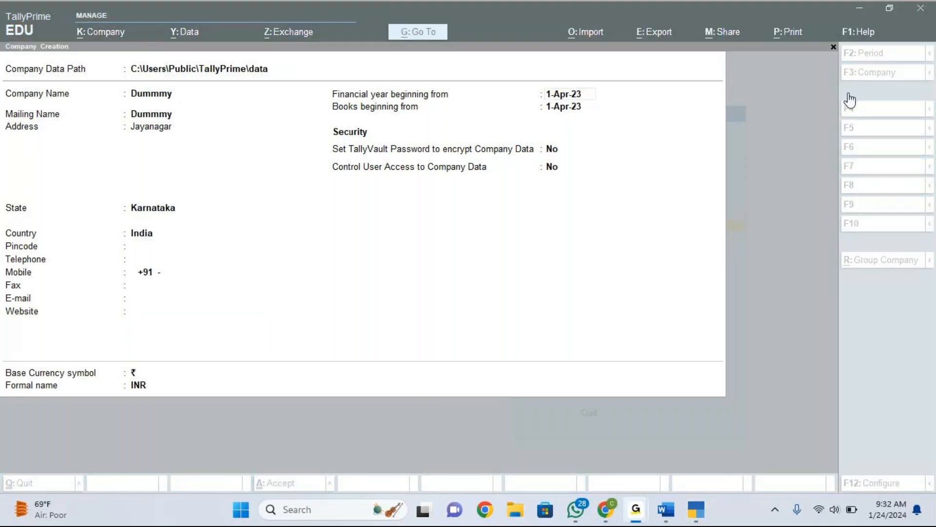
pyautogui.click(848, 93)
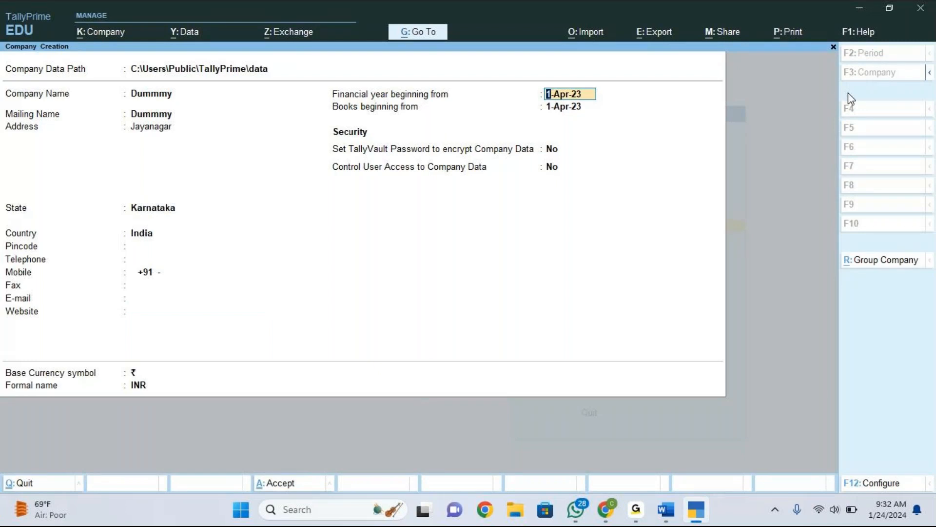
pyautogui.click(769, 25)
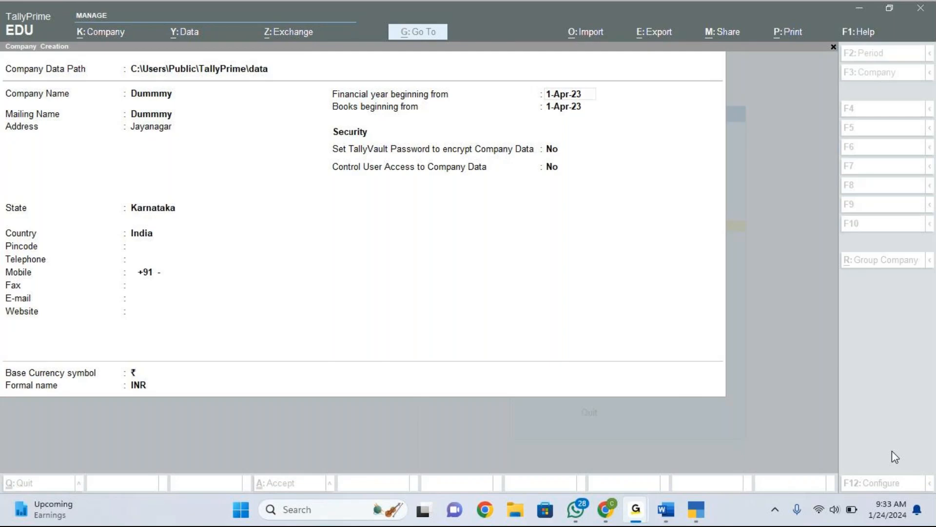
pyautogui.hotkey('alt', 'Tab')
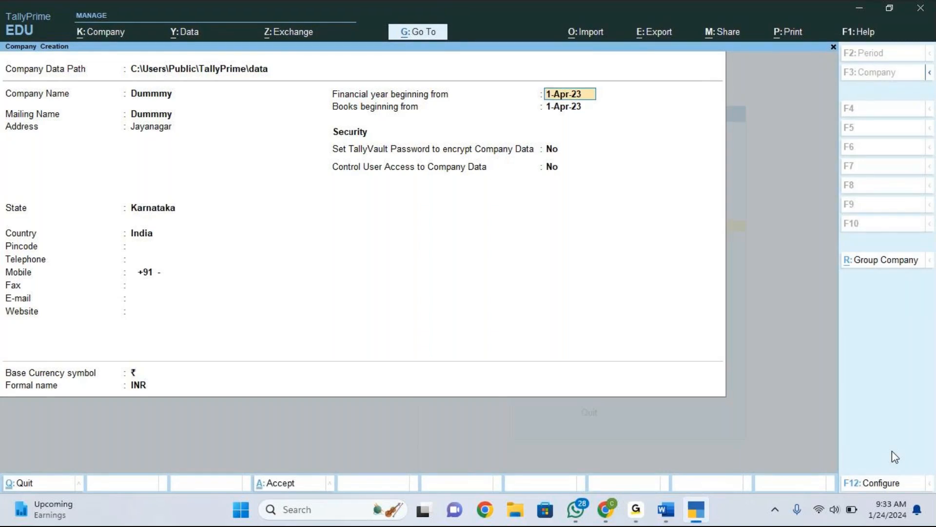
pyautogui.press('ctrl')
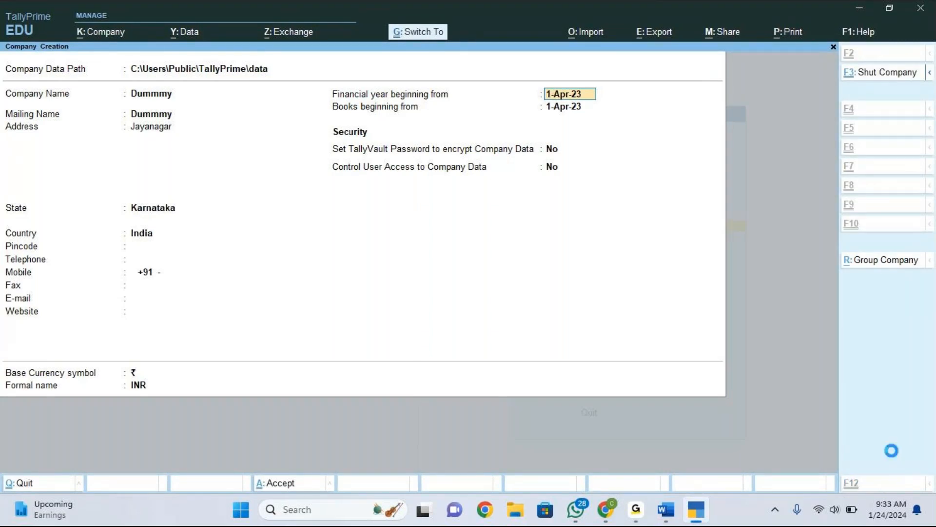
pyautogui.hotkey('ctrl', 'a')
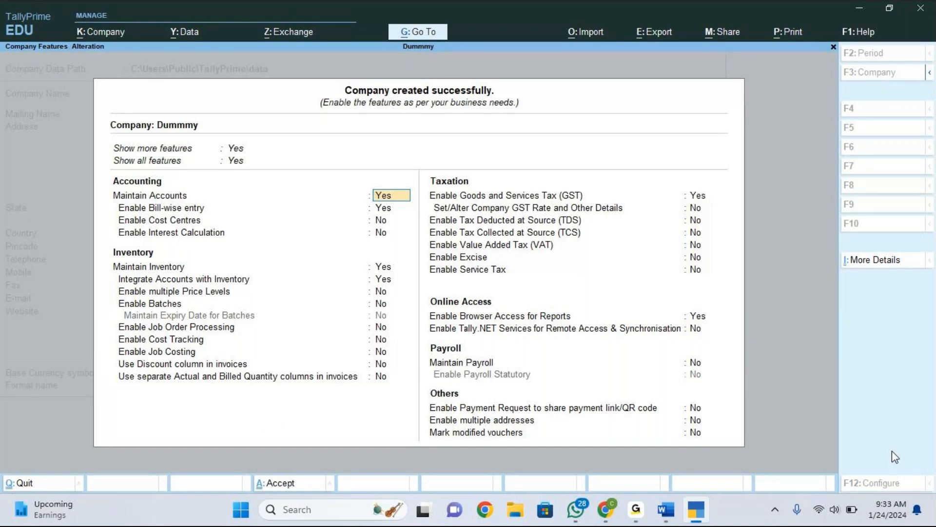
pyautogui.hotkey('ctrl', 'a')
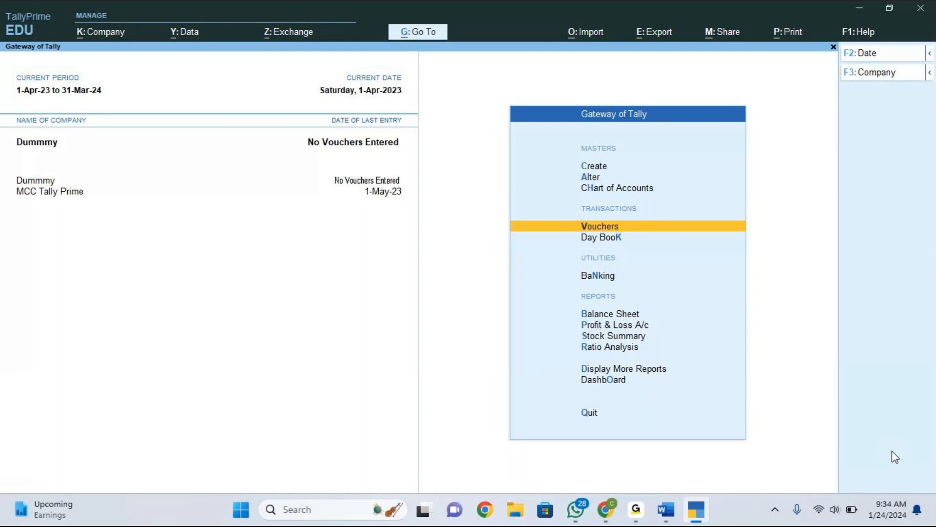
# Open a purchase voucher, set the voucher date to 1-May-23, then quit the voucher.
pyautogui.press('Return')
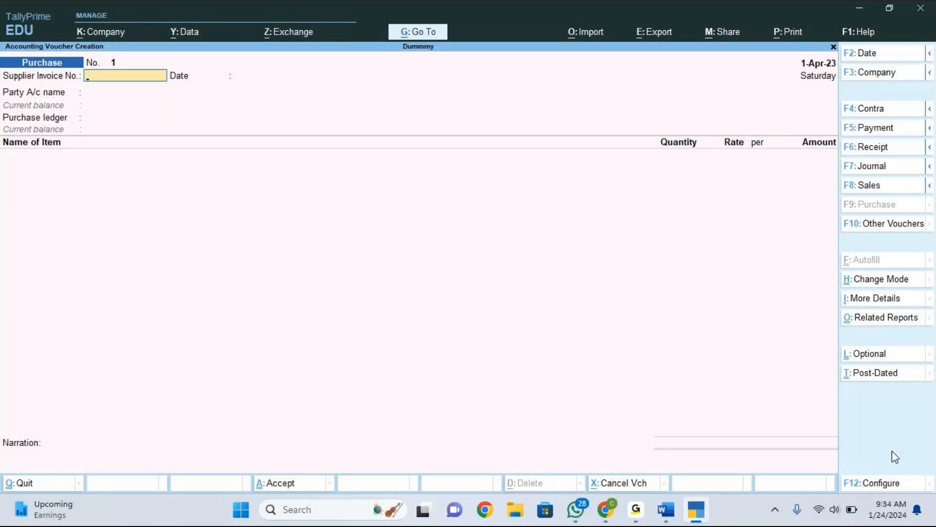
pyautogui.press('F2')
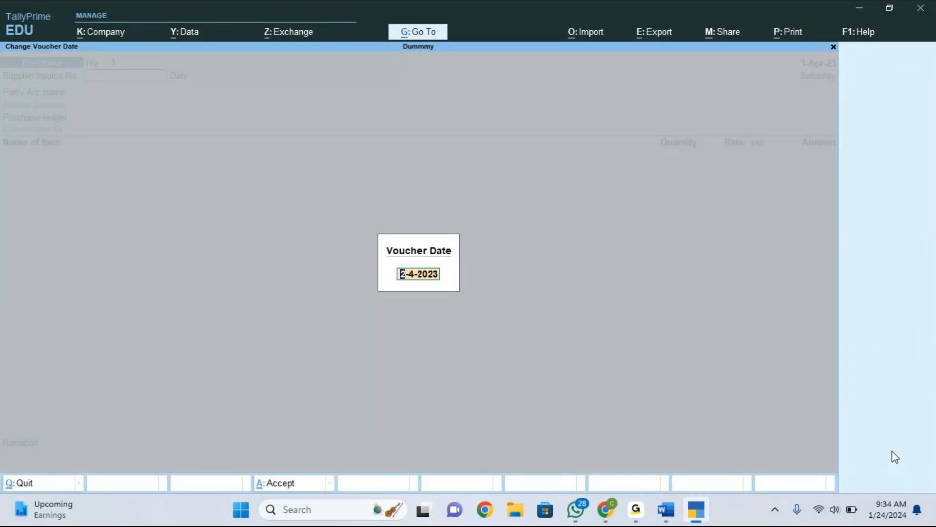
pyautogui.write('1.5')
pyautogui.press('Return')
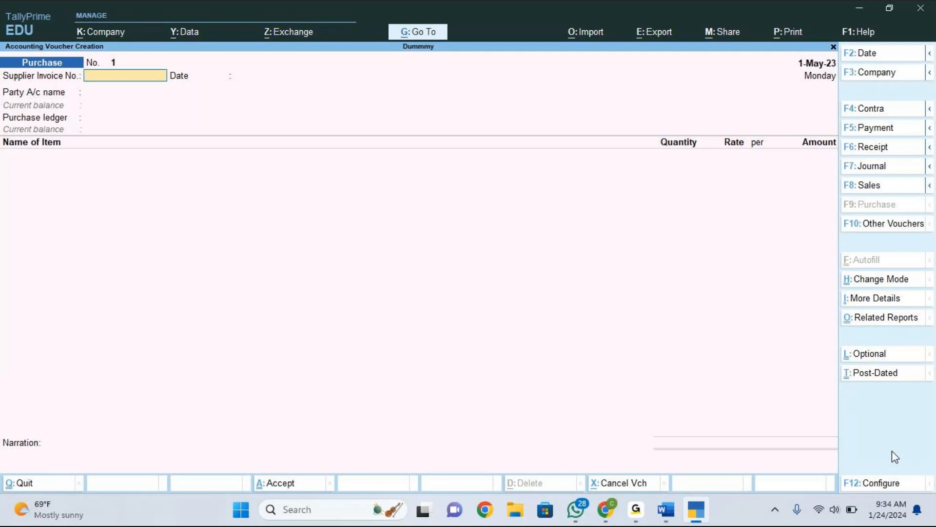
pyautogui.press('Escape')
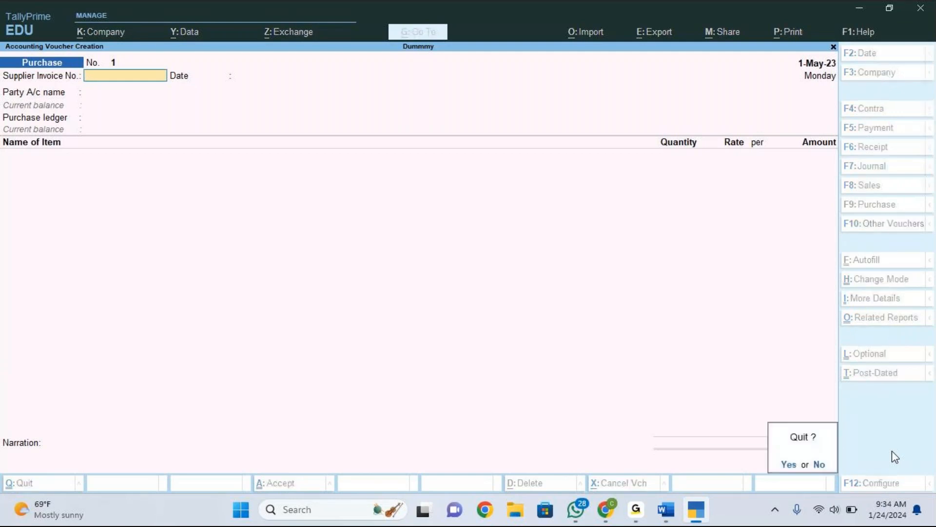
pyautogui.press('y')
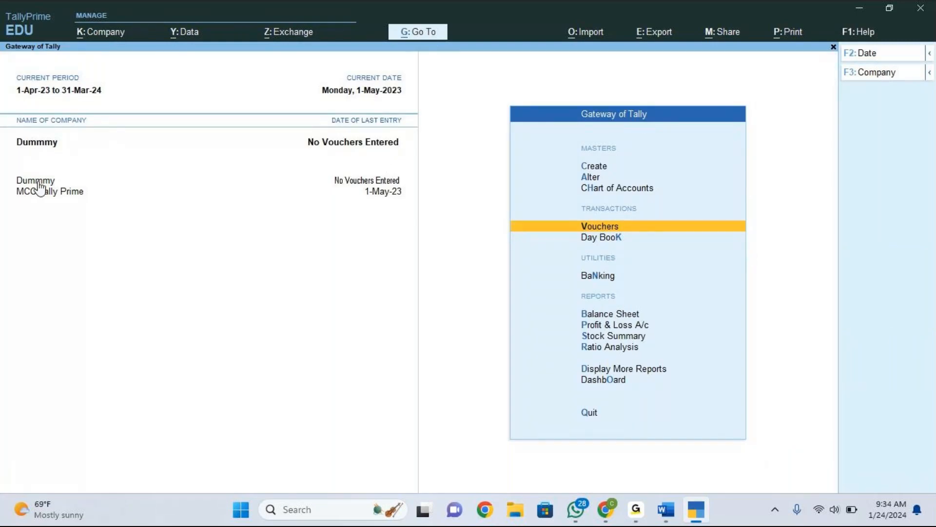
# Open the alteration screen and configuration for company Dummmy, then leave without changes.
pyautogui.click(97, 39)
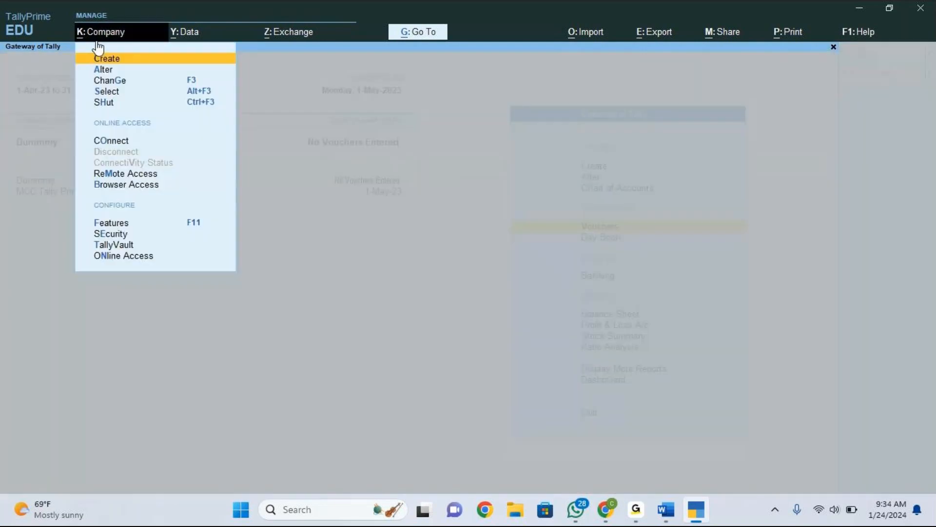
pyautogui.press('Down')
pyautogui.press('Return')
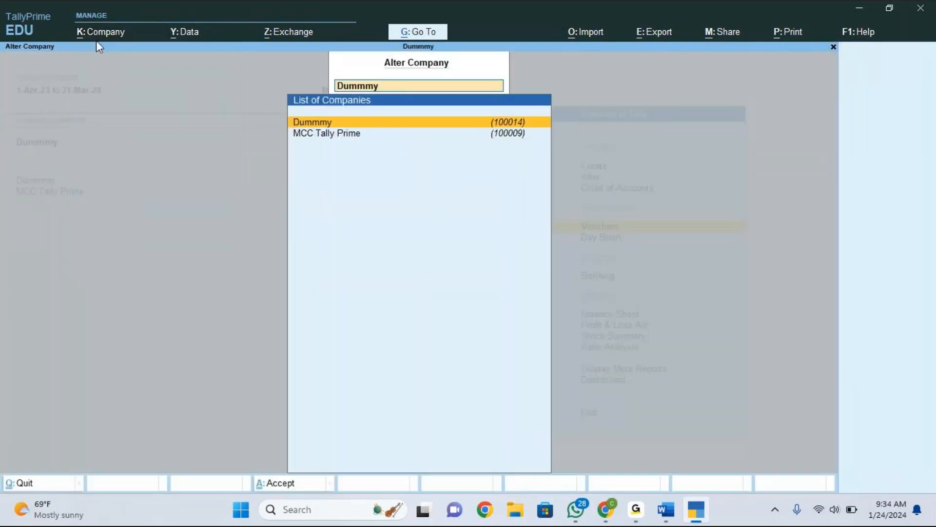
pyautogui.press('Return')
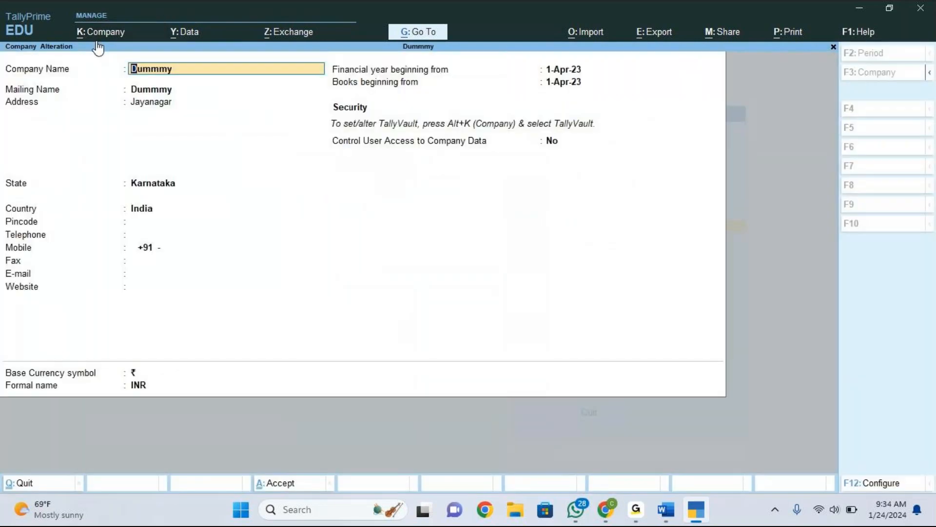
pyautogui.press('F12')
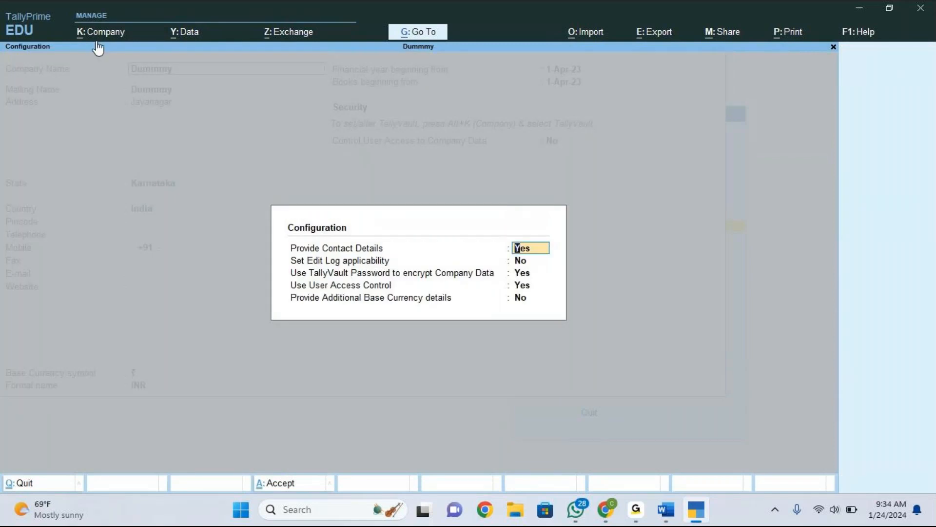
pyautogui.press('BackSpace')
pyautogui.press('Escape')
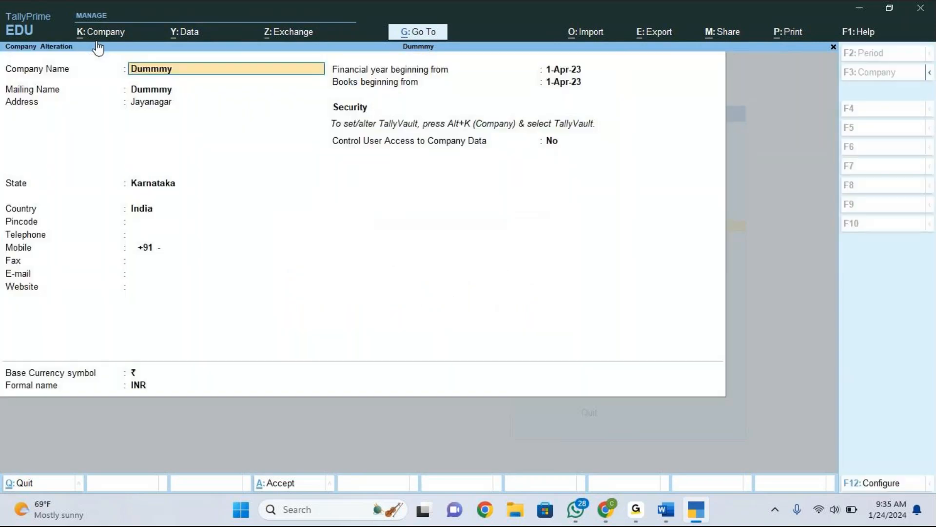
pyautogui.press('BackSpace')
pyautogui.press('Escape')
pyautogui.press('y')
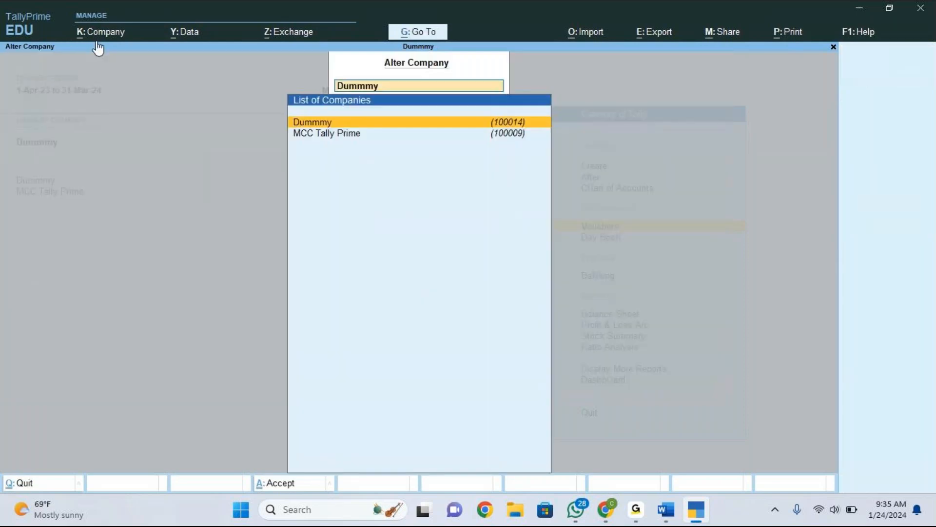
pyautogui.press('BackSpace')
pyautogui.press('Escape')
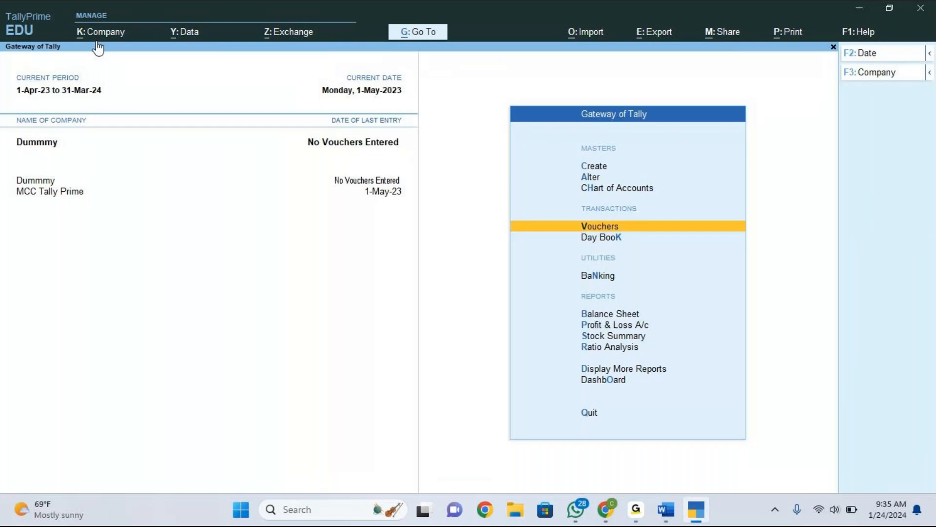
pyautogui.click(293, 74)
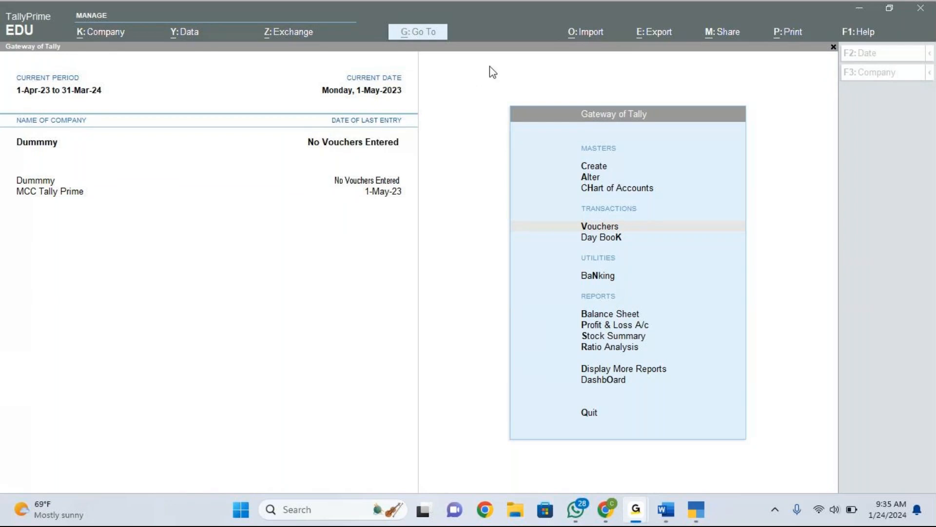
pyautogui.click(216, 32)
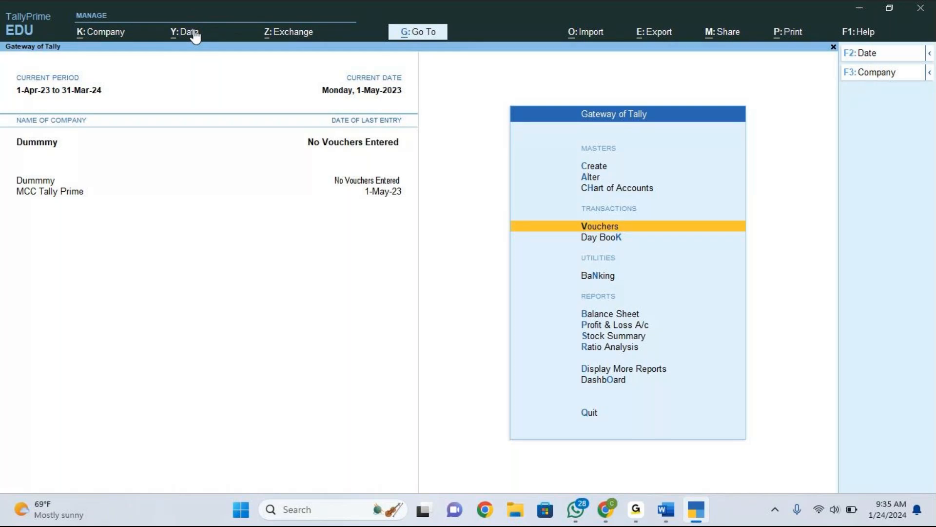
pyautogui.click(930, 53)
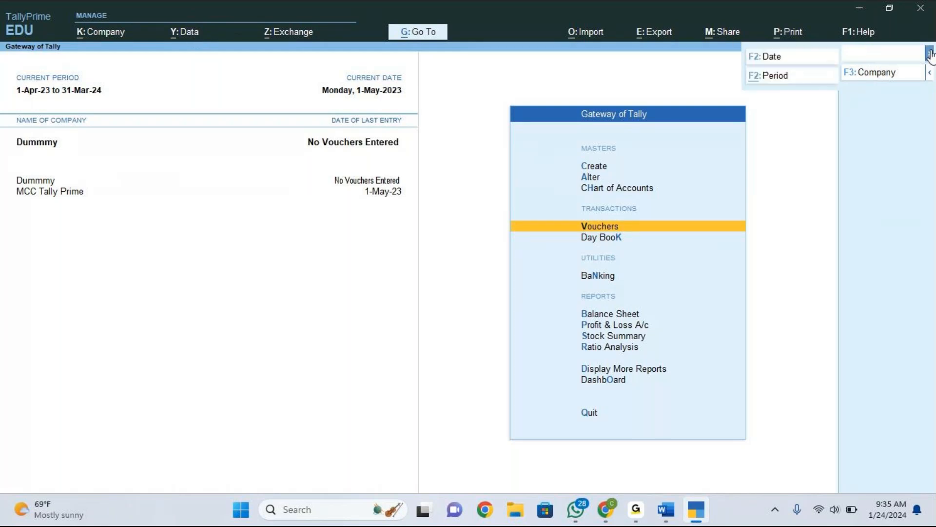
pyautogui.click(802, 57)
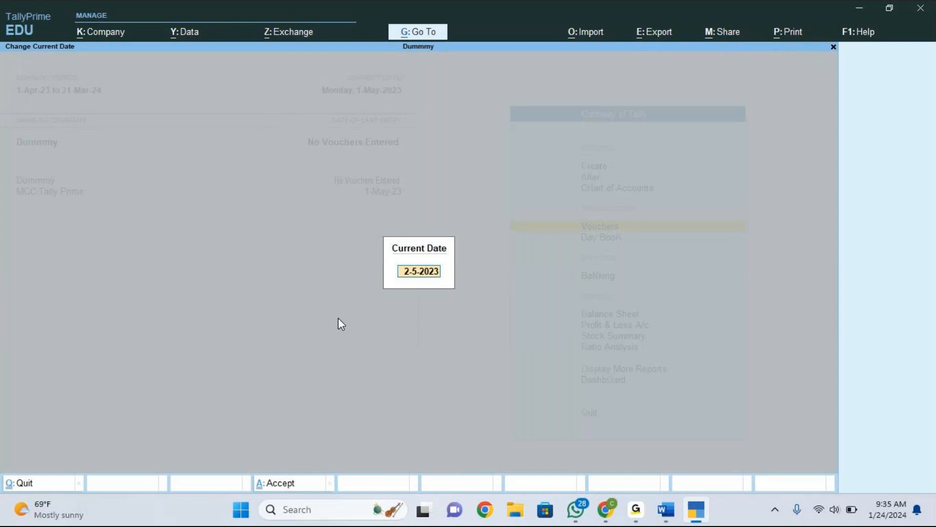
pyautogui.press('BackSpace')
pyautogui.press('Escape')
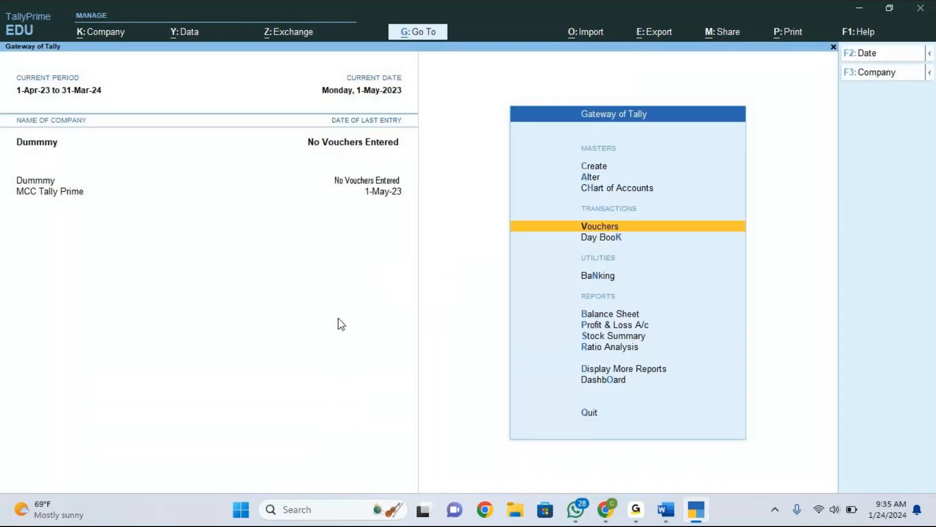
# Set the current date to 1-Apr-2023.
pyautogui.press('F2')
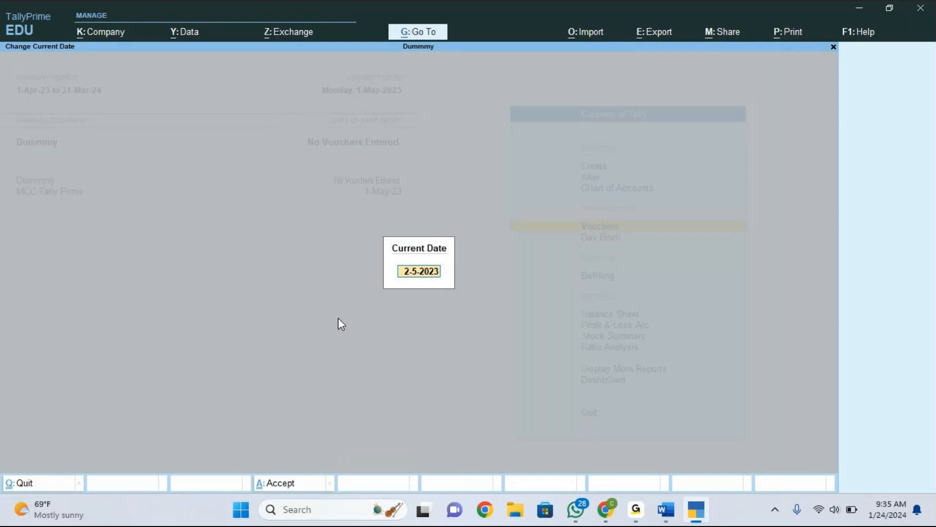
pyautogui.write('1.4')
pyautogui.press('Return')
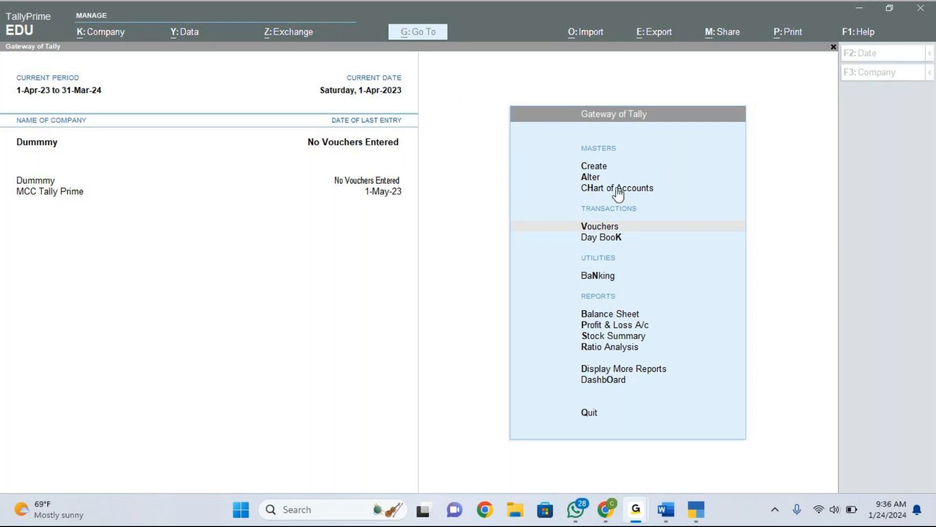
# Try to set a purchase voucher's date to 1.4.2022, then cancel and quit the voucher.
pyautogui.click(622, 229)
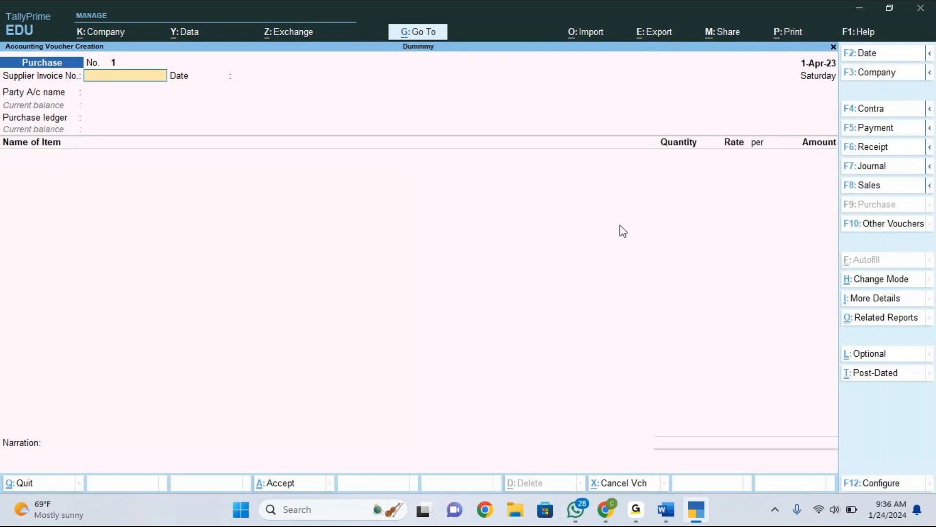
pyautogui.press('F2')
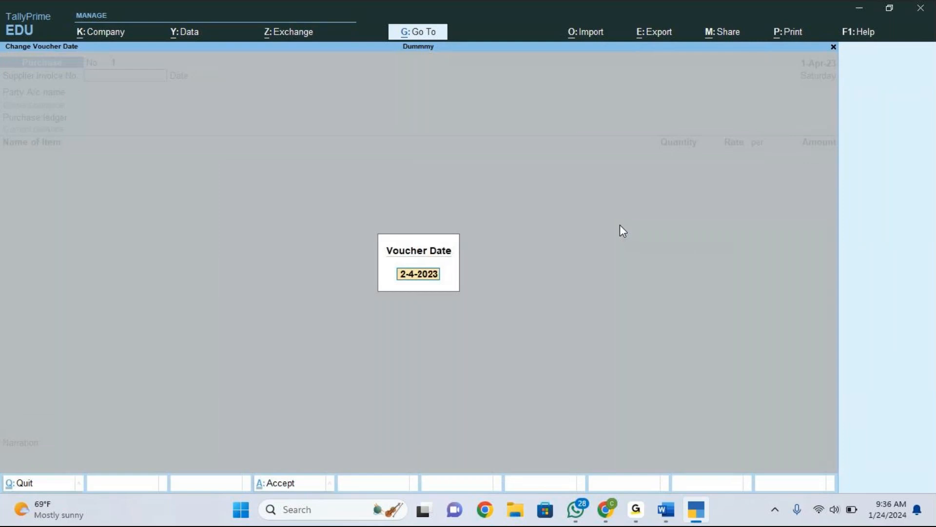
pyautogui.write('1.4.2023')
pyautogui.press('BackSpace')
pyautogui.press('BackSpace')
pyautogui.press('BackSpace')
pyautogui.press('BackSpace')
pyautogui.write('2022')
pyautogui.press('Escape')
pyautogui.press('Escape')
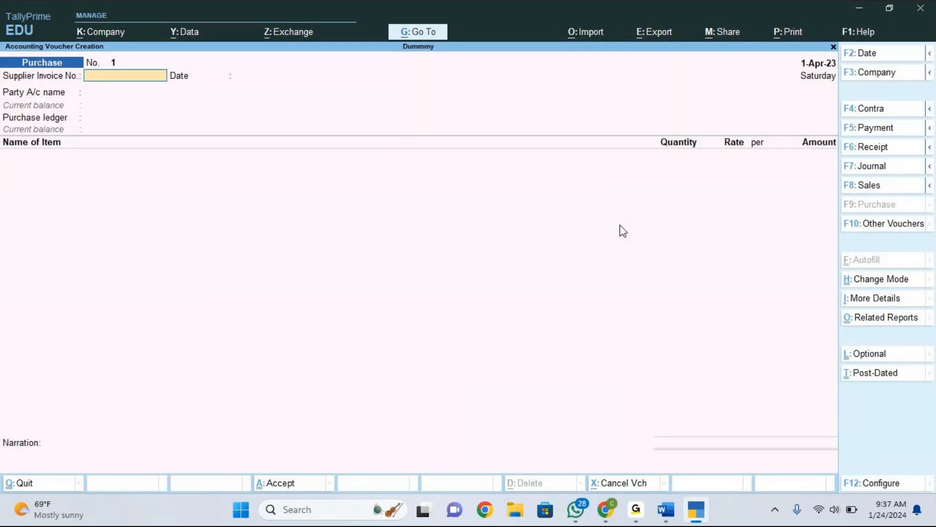
pyautogui.press('Escape')
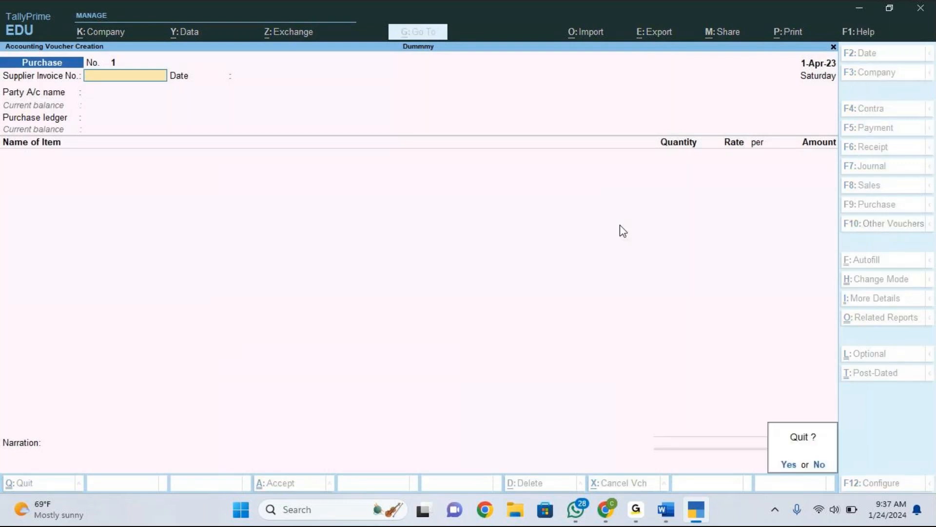
pyautogui.press('y')
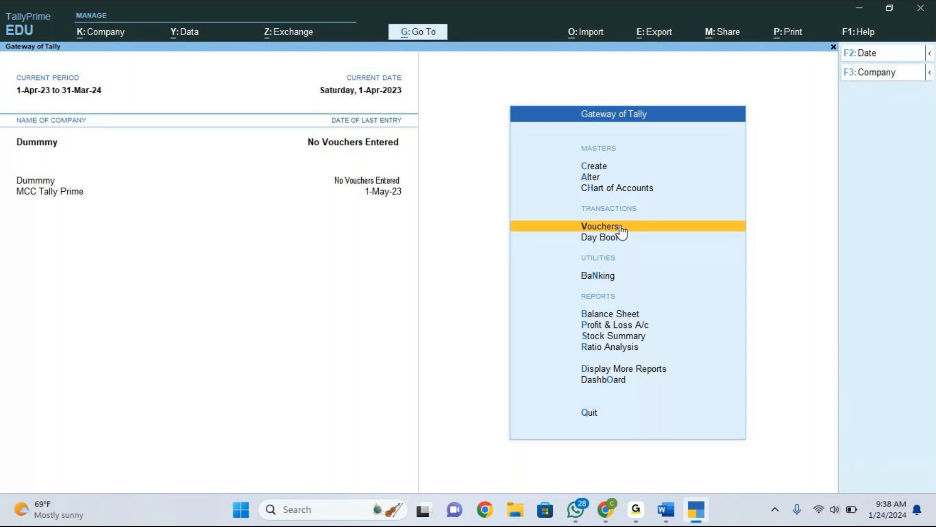
# Open File Explorer and search for setup.exe.
pyautogui.click(515, 511)
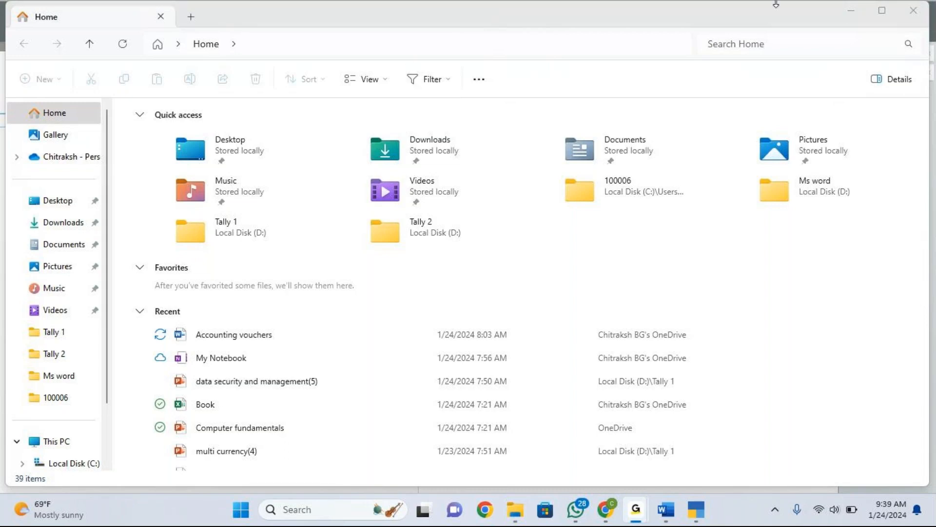
pyautogui.click(797, 43)
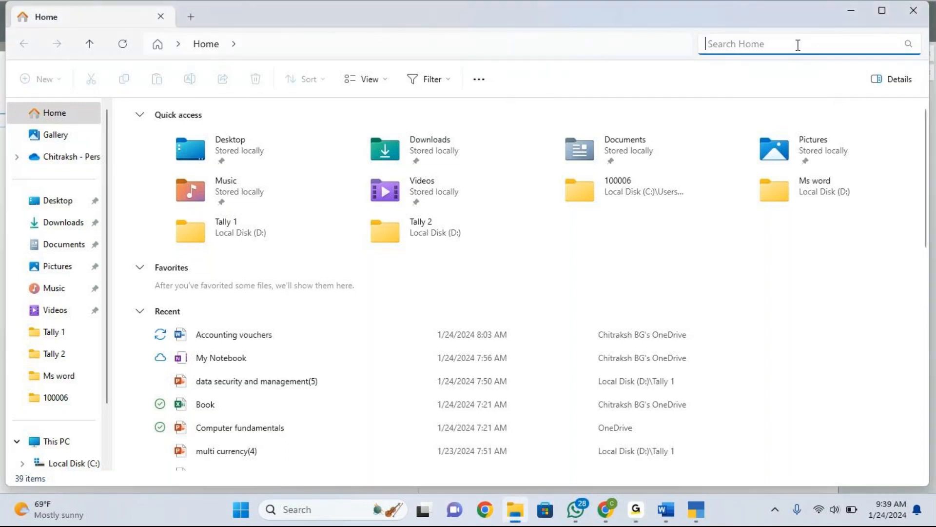
pyautogui.write('set')
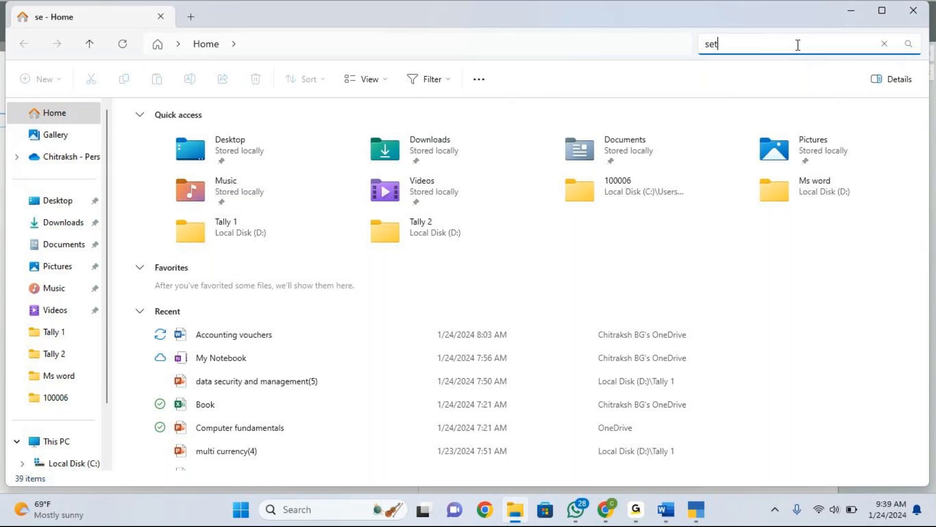
pyautogui.write('up.exe')
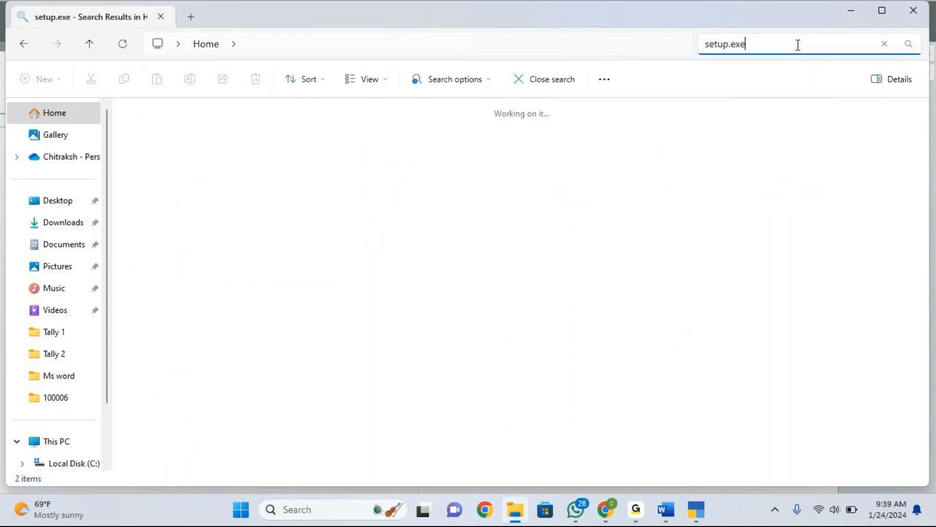